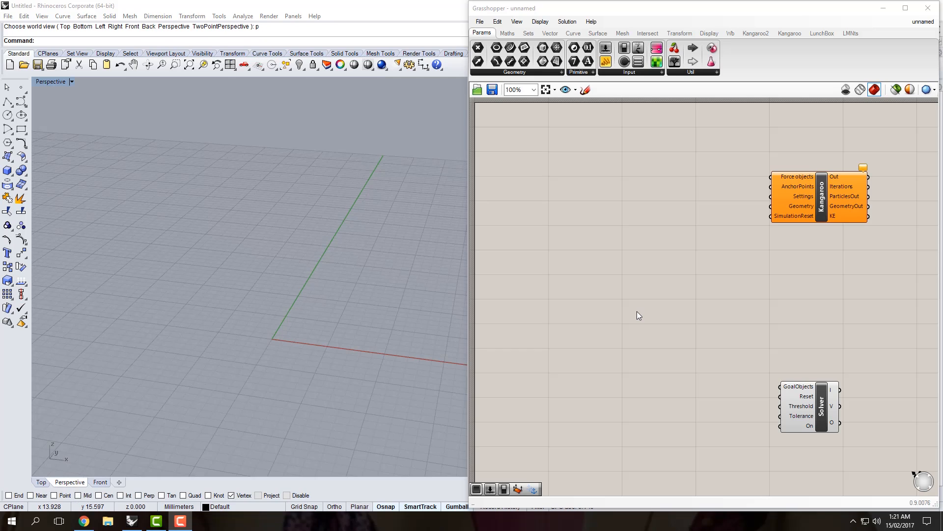
# Switch to Chrome to review the Kangaroo versions on food4Rhino, especially 0.099, 2.0 and 2.2.1, and return to Grasshopper.
pyautogui.hotkey('alt', 'Tab')
pyautogui.hotkey('alt', 'Tab')
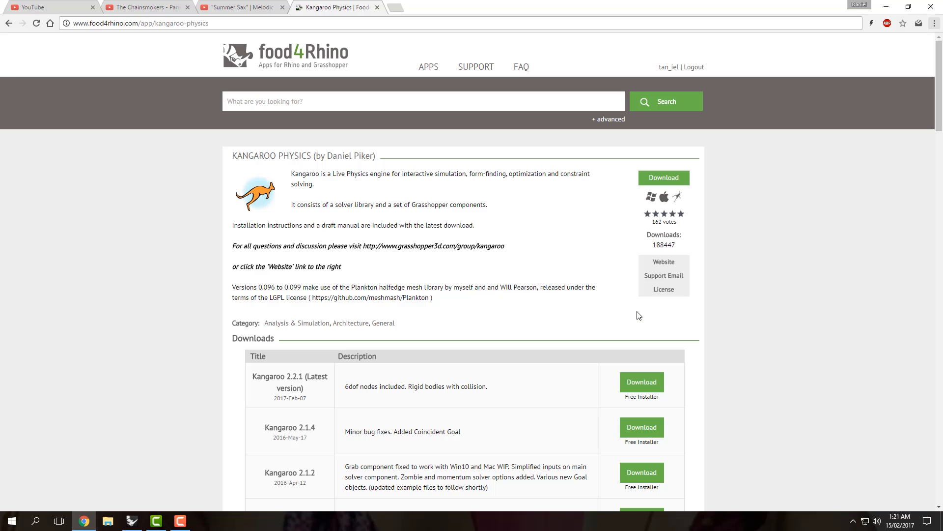
pyautogui.scroll(-6, 549, 258)
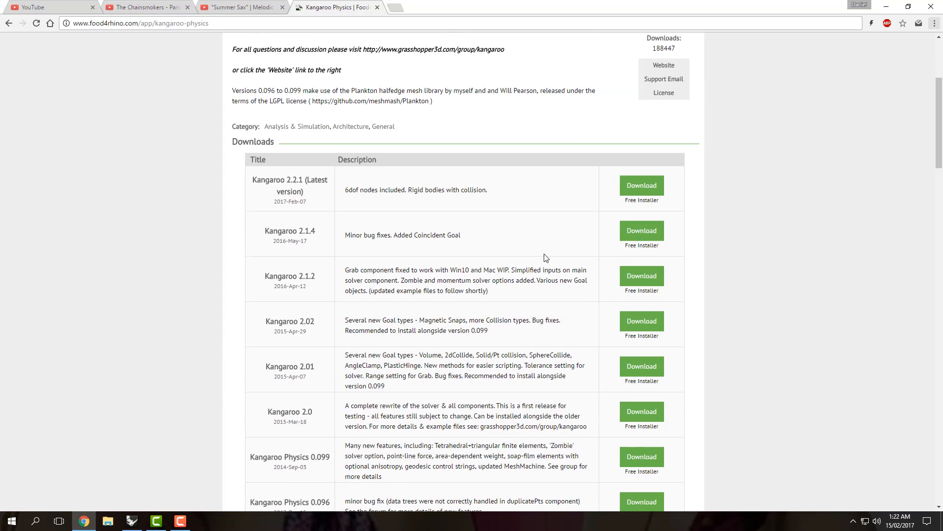
pyautogui.scroll(1, 453, 287)
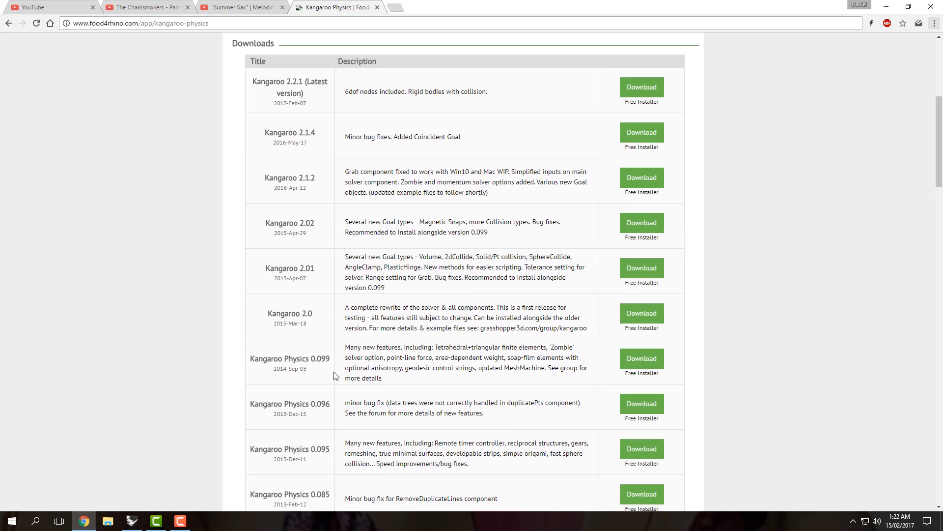
pyautogui.moveTo(331, 359)
pyautogui.mouseDown()
pyautogui.moveTo(307, 361)
pyautogui.moveTo(317, 358)
pyautogui.mouseUp()
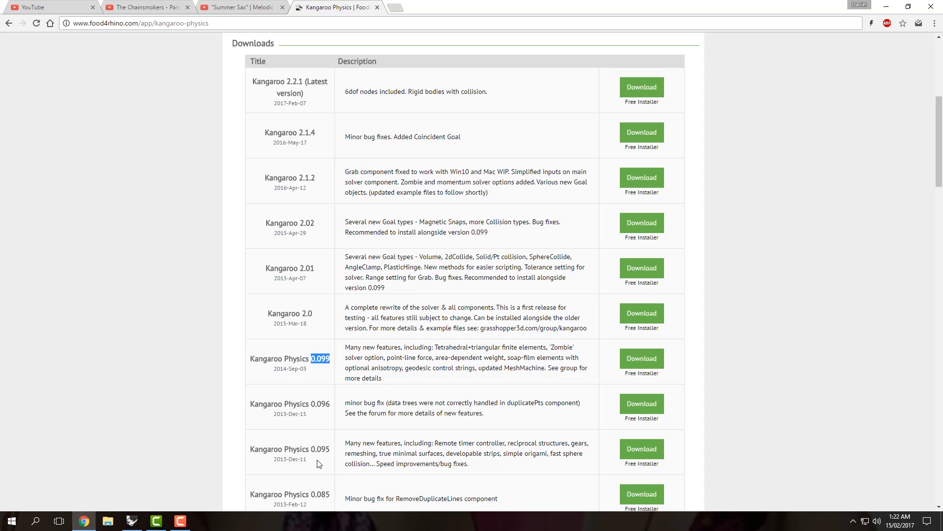
pyautogui.scroll(1, 322, 463)
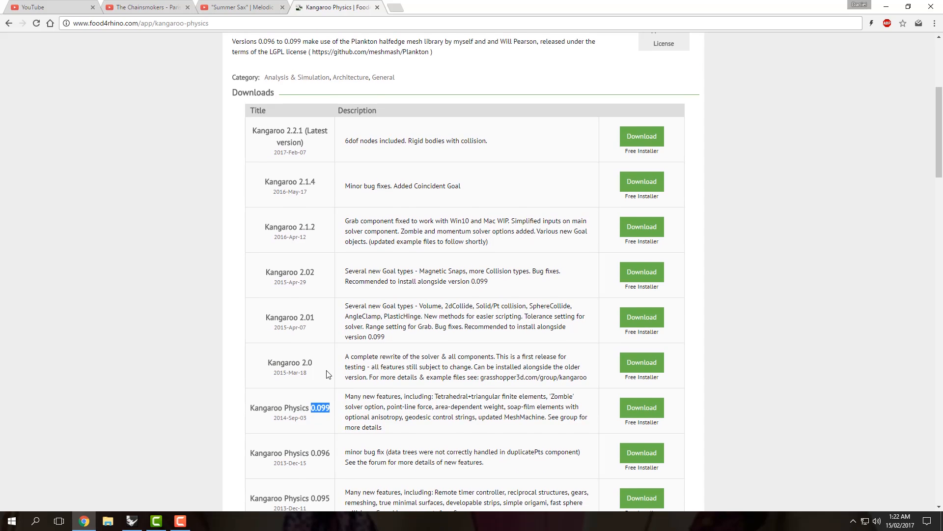
pyautogui.click(325, 371)
pyautogui.scroll(1, 317, 147)
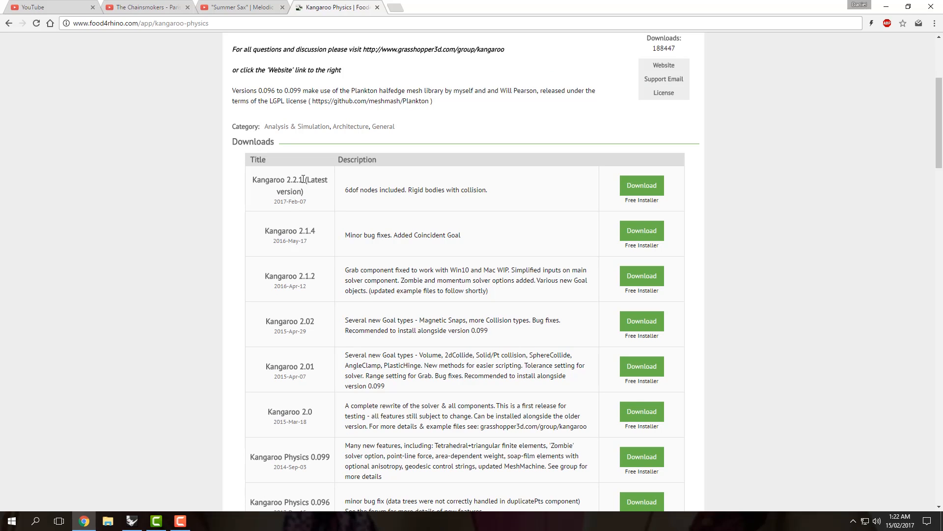
pyautogui.doubleClick(305, 180)
pyautogui.click(320, 203)
pyautogui.hotkey('alt', 'Tab')
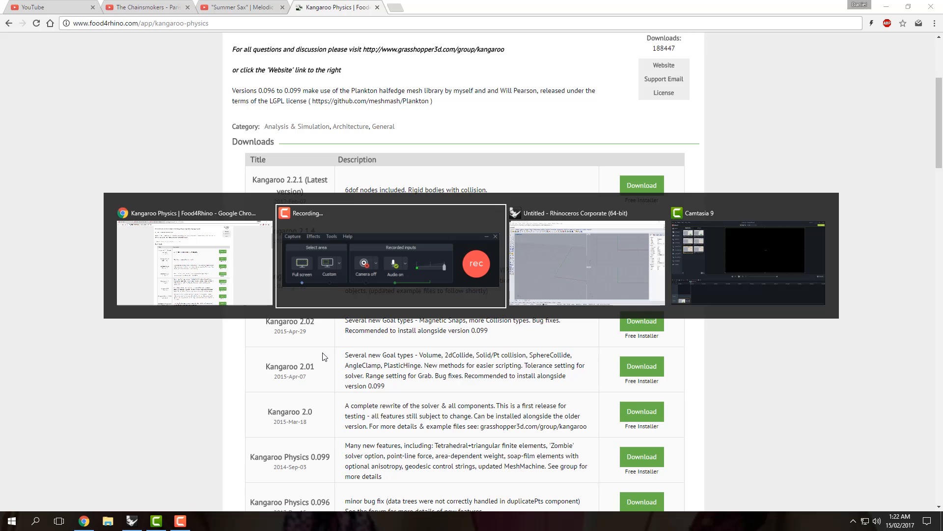
pyautogui.hotkey('alt', 'Tab')
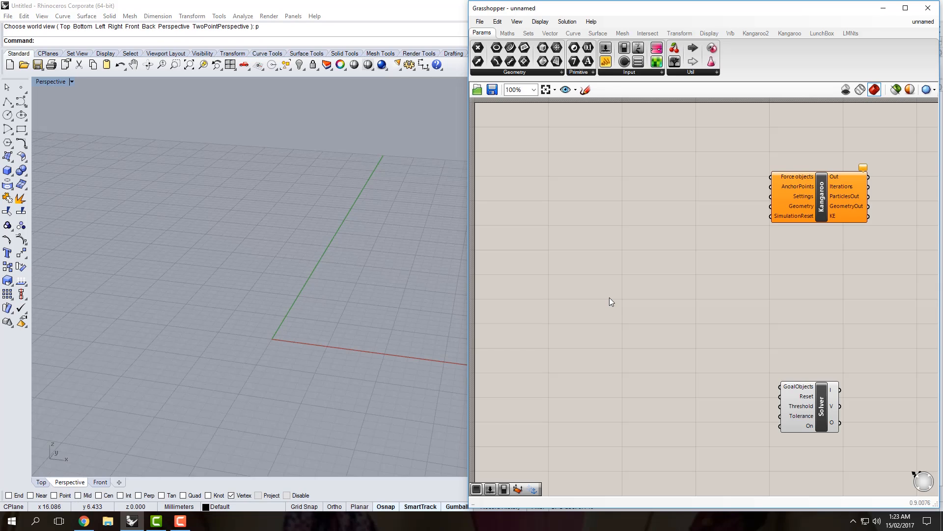
# Add a Mesh Plane component, wire its mesh output into Kangaroo's Geometry input, and place it well ahead of the solver.
pyautogui.doubleClick(584, 251)
pyautogui.write('mesh plane')
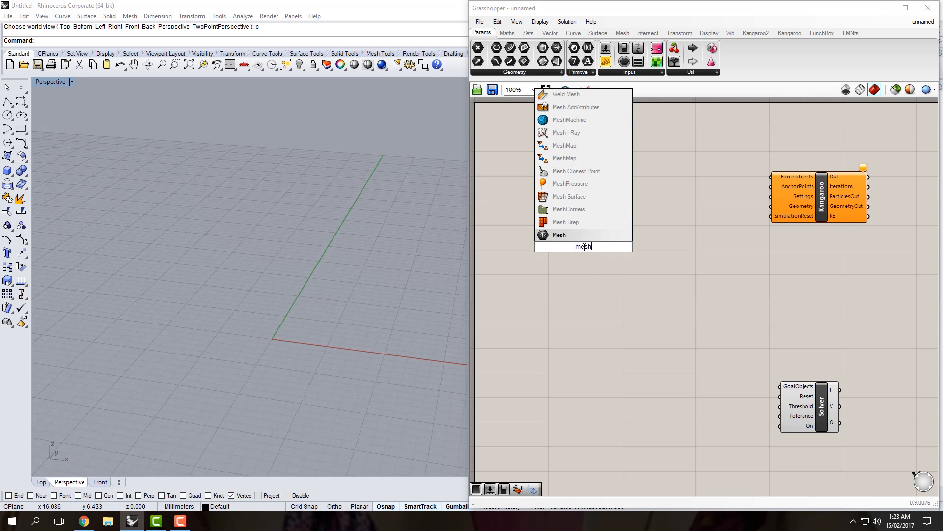
pyautogui.press('Return')
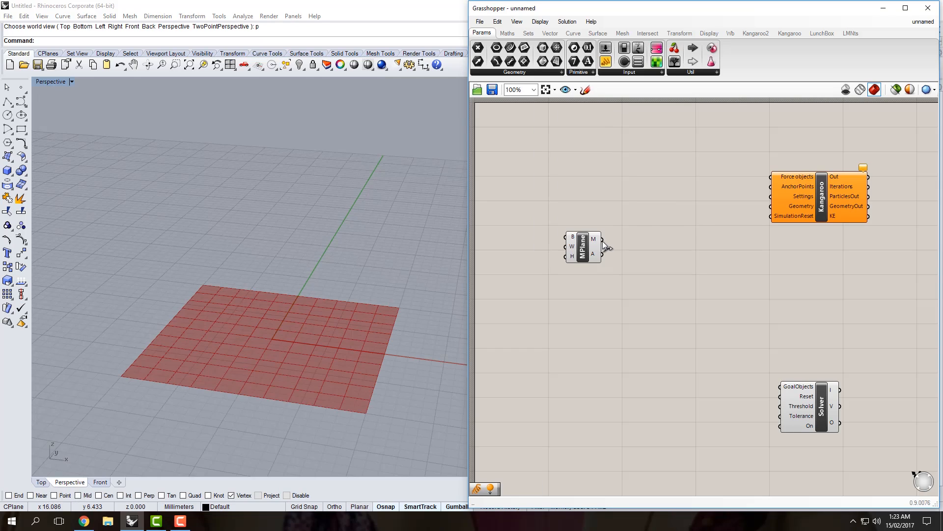
pyautogui.moveTo(602, 240); pyautogui.dragTo(775, 211)
pyautogui.moveTo(589, 251); pyautogui.dragTo(511, 220)
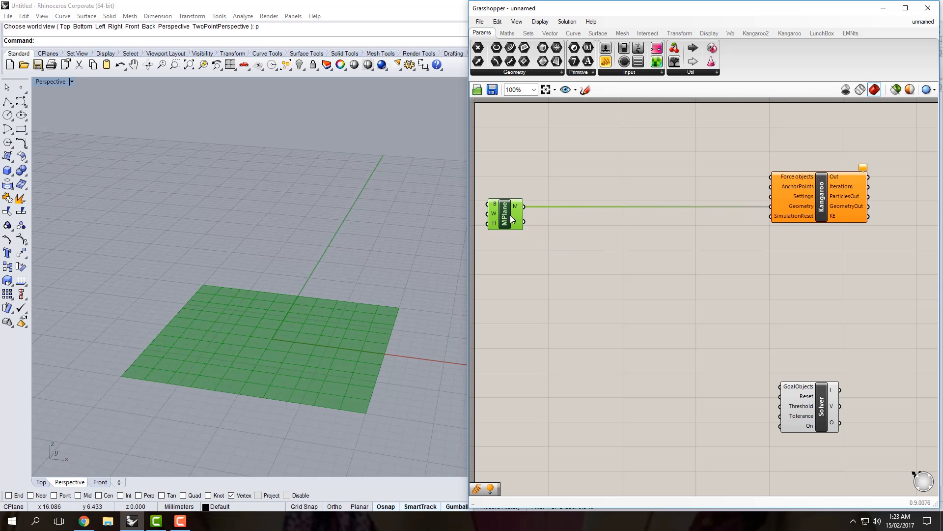
pyautogui.click(607, 225)
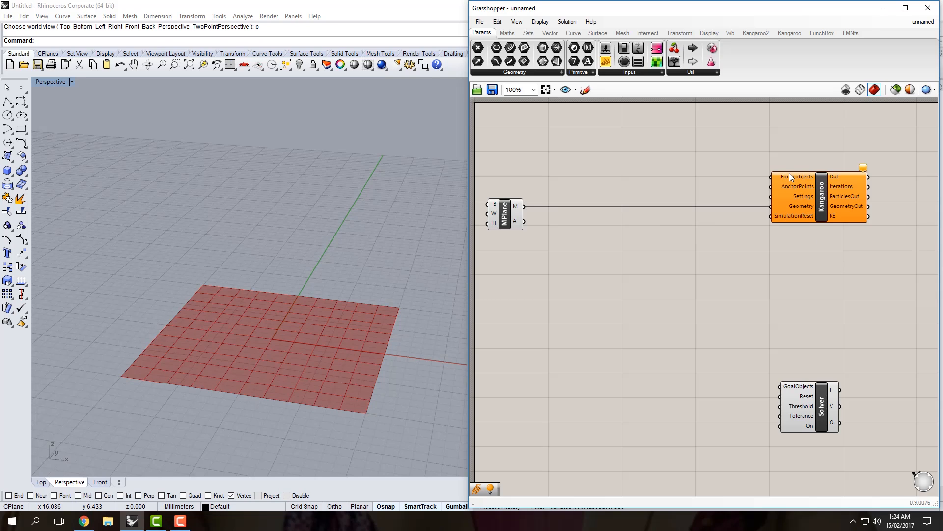
# Add a Kangaroo UnaryForce component to the canvas between the mesh plane and the Kangaroo solver.
pyautogui.doubleClick(602, 175)
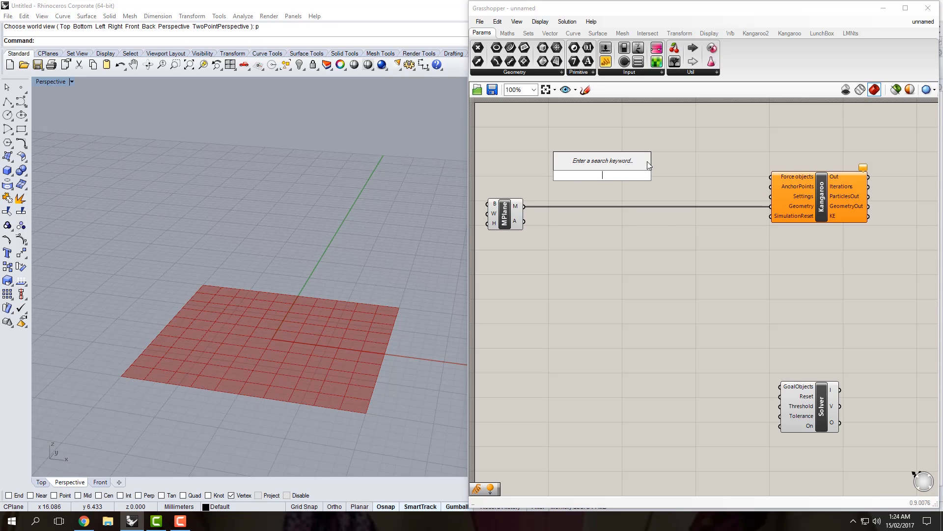
pyautogui.click(789, 35)
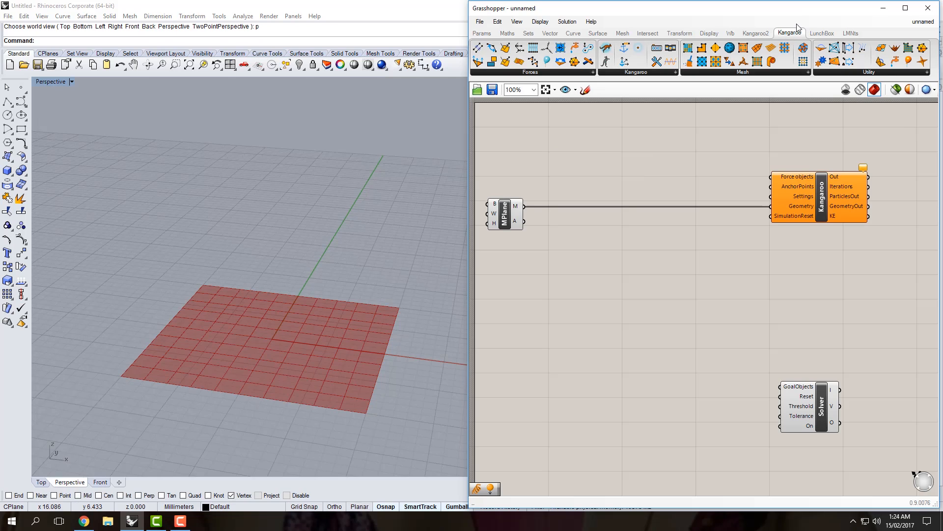
pyautogui.click(541, 72)
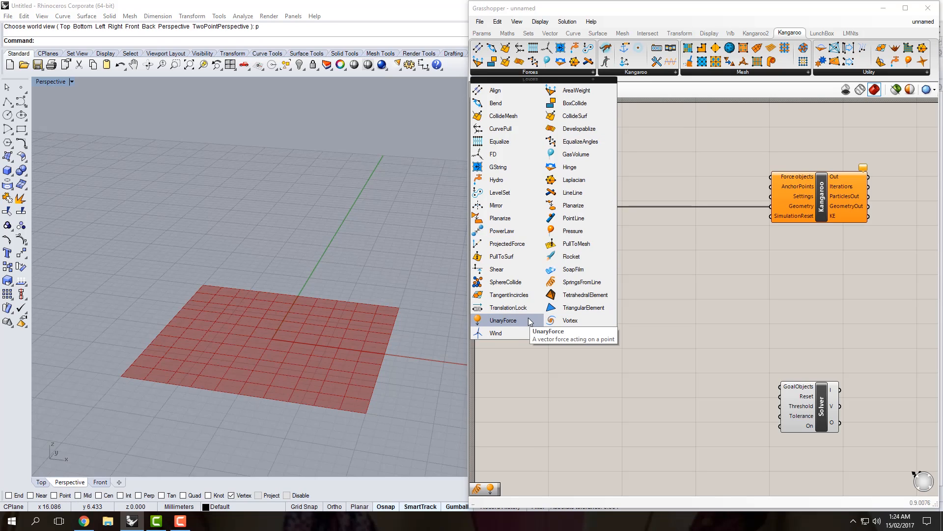
pyautogui.click(503, 320)
pyautogui.click(612, 230)
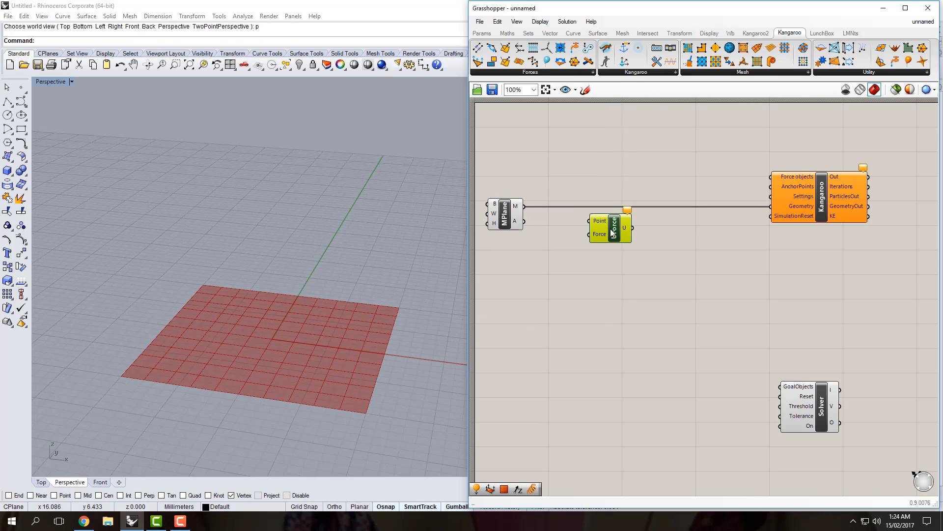
# Add a SpringsFromLine component above UForce and shift both force components slightly towards the Kangaroo solver.
pyautogui.click(570, 73)
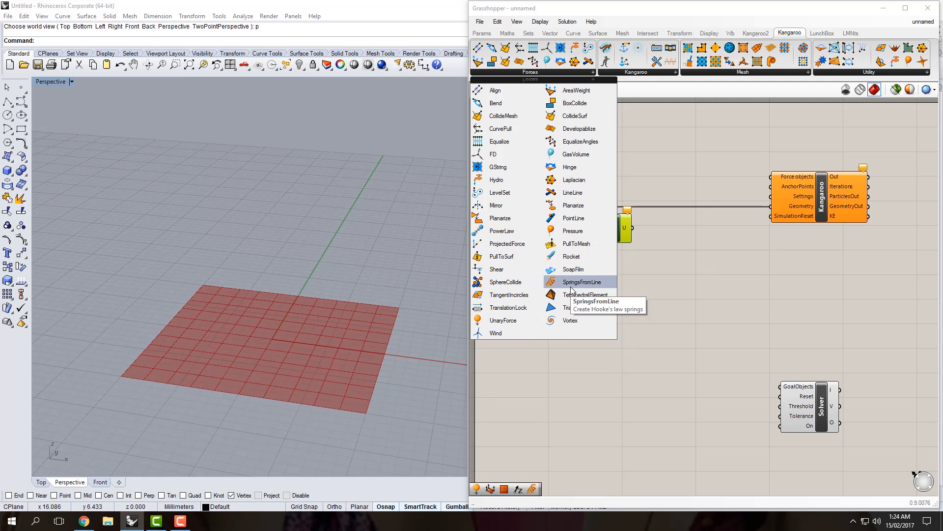
pyautogui.moveTo(571, 290); pyautogui.dragTo(604, 167)
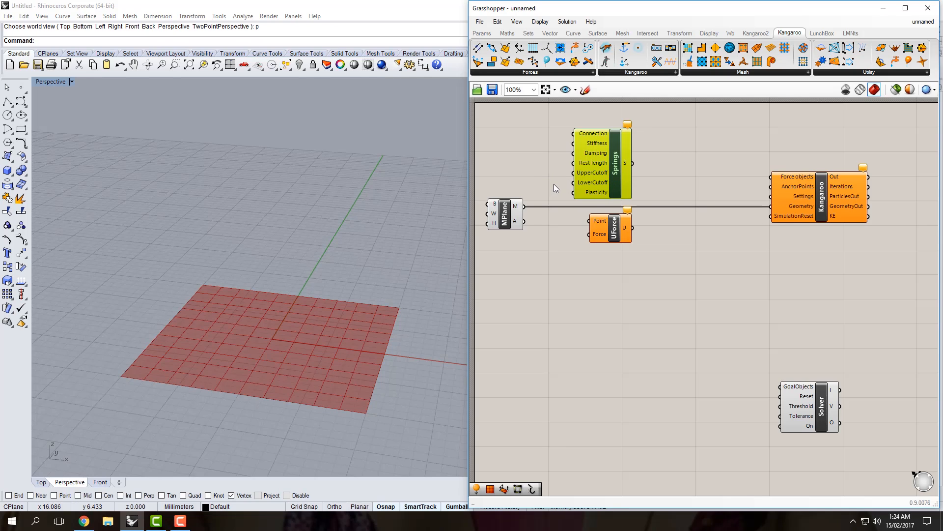
pyautogui.moveTo(661, 255); pyautogui.dragTo(617, 163)
pyautogui.click(562, 173)
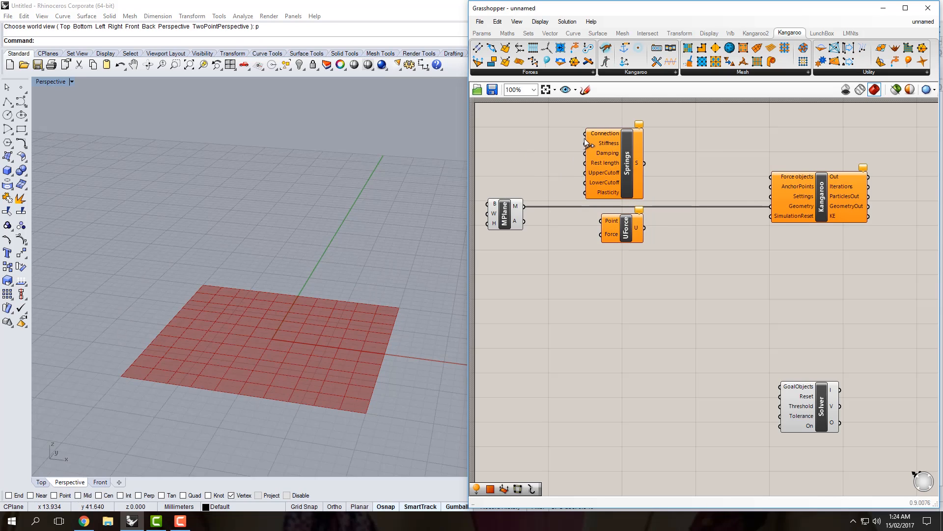
pyautogui.moveTo(600, 133)
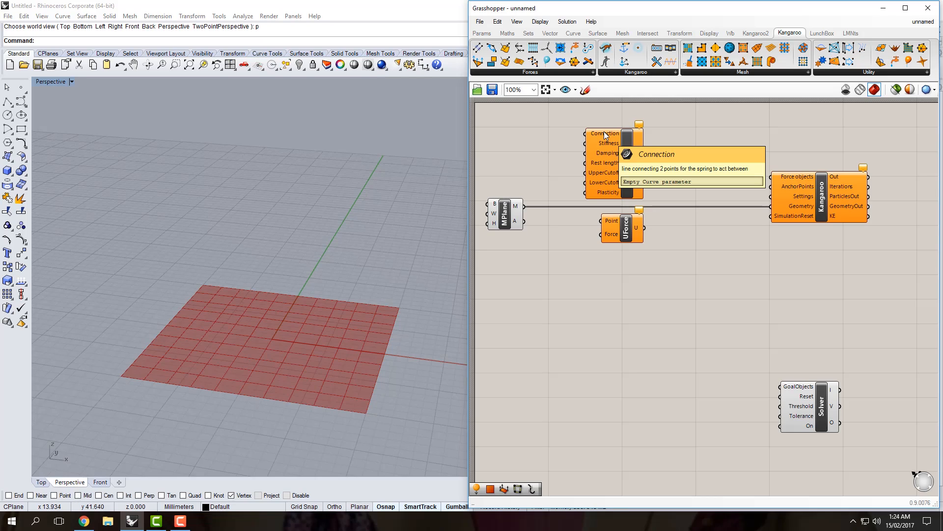
pyautogui.doubleClick(540, 157)
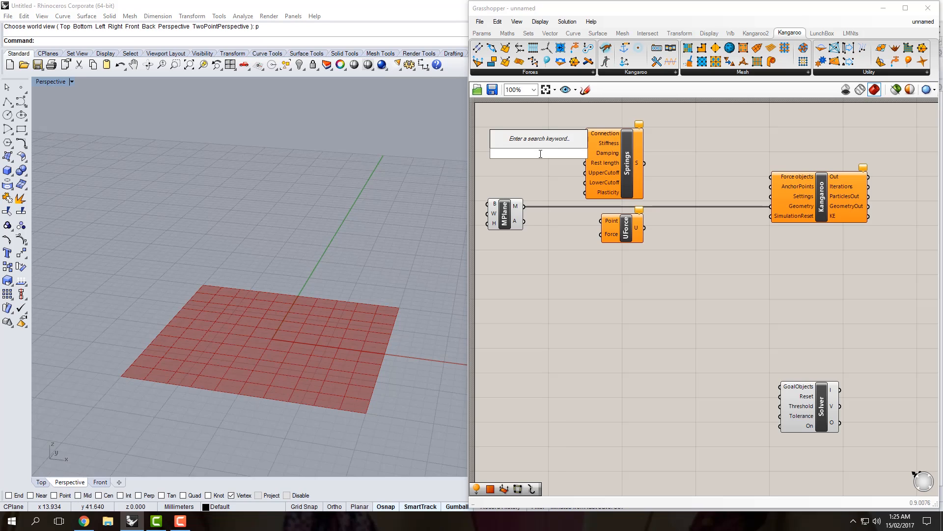
pyautogui.write('mesh ed')
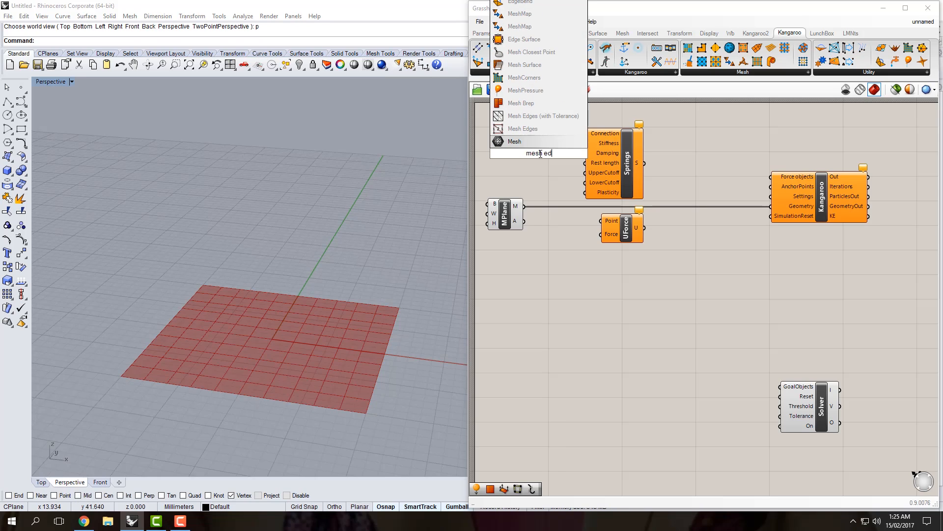
pyautogui.press('Up')
pyautogui.press('Return')
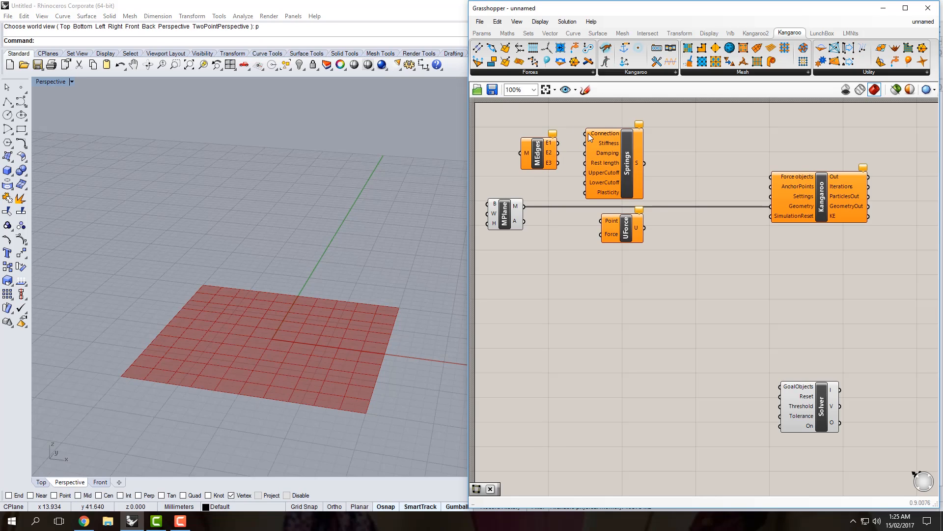
pyautogui.click(540, 162)
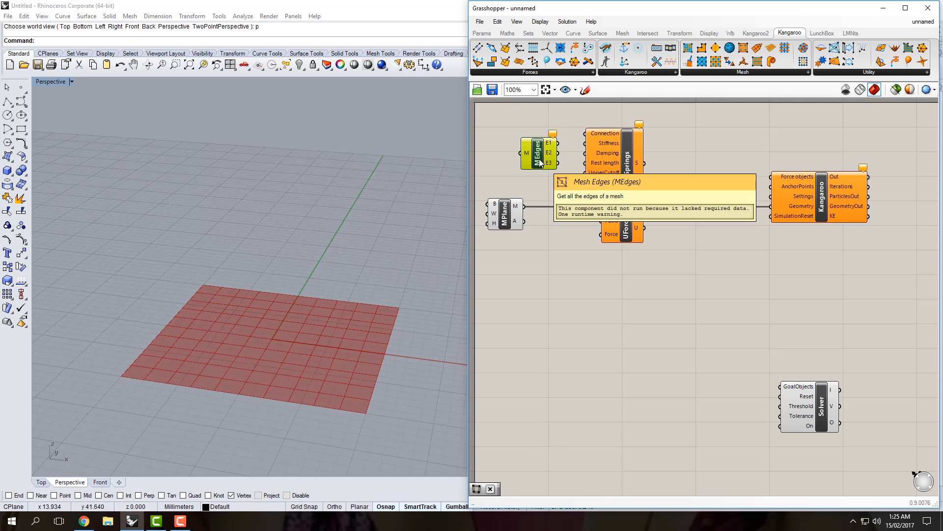
pyautogui.press('Delete')
# Add Weaverbird's Mesh Edges, feed it the mesh plane, wire its lines into the Springs Connection input, and align it with that input.
pyautogui.doubleClick(539, 159)
pyautogui.write('whe')
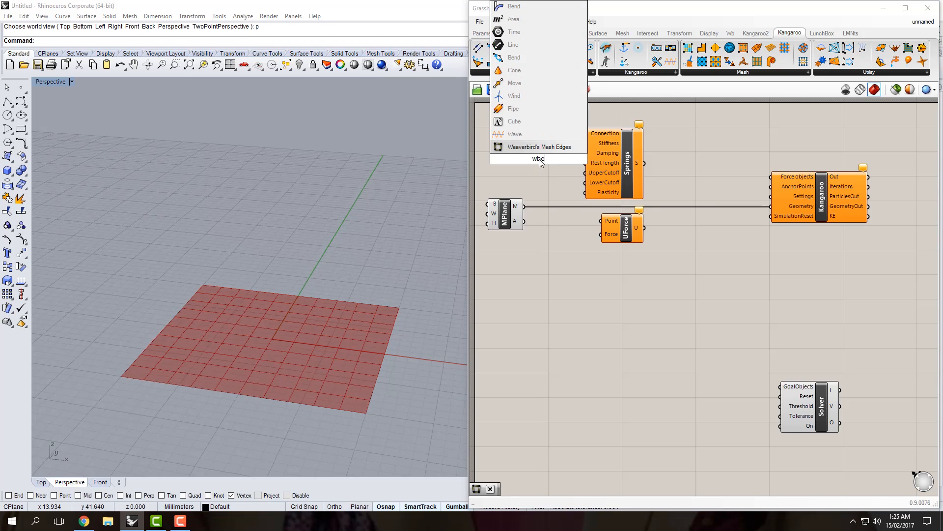
pyautogui.write('dg')
pyautogui.press('Return')
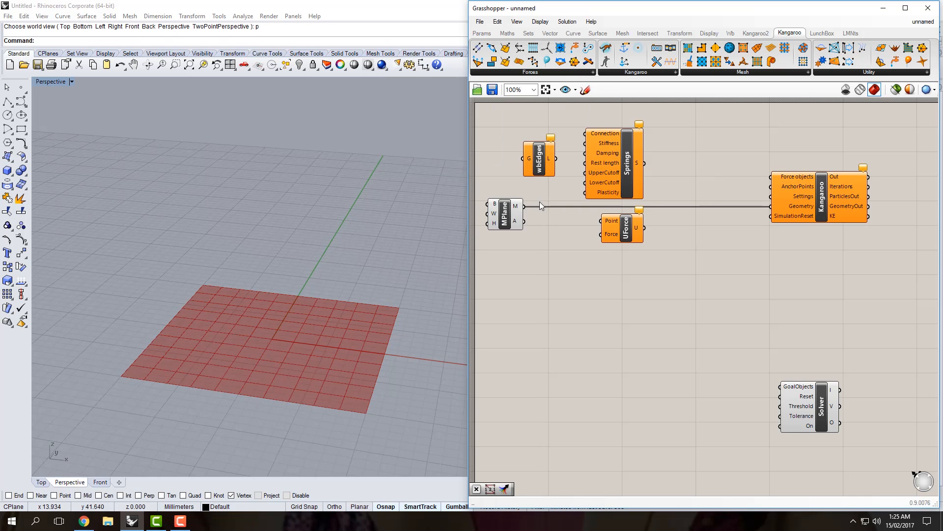
pyautogui.moveTo(523, 206); pyautogui.dragTo(524, 159)
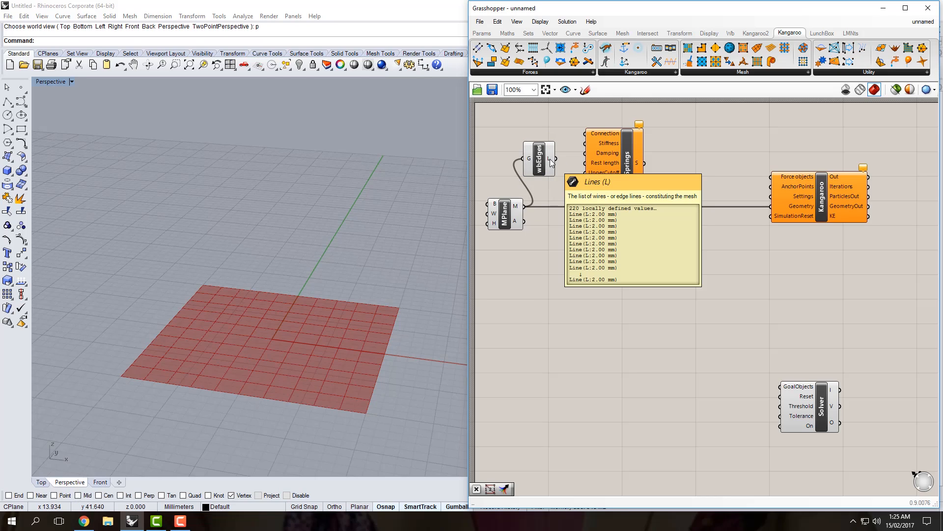
pyautogui.moveTo(554, 159); pyautogui.dragTo(590, 131)
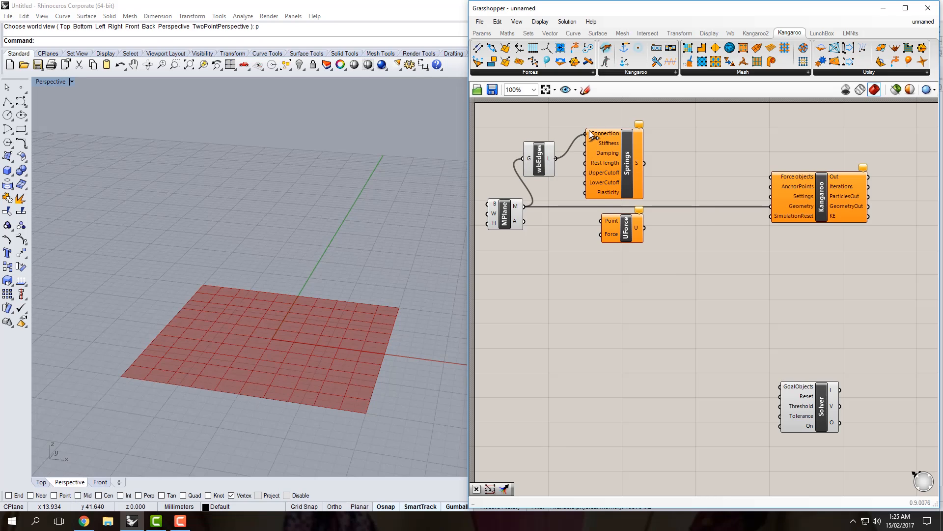
pyautogui.moveTo(539, 159); pyautogui.dragTo(541, 134)
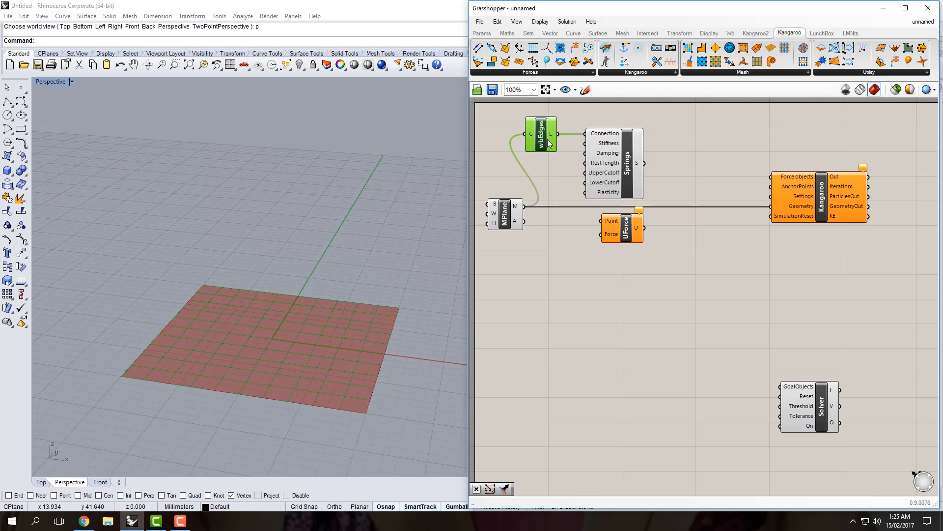
# Add a DeMesh component fed by the mesh plane, wire its vertices into UForce's Point input, and align it beside UForce.
pyautogui.click(629, 230)
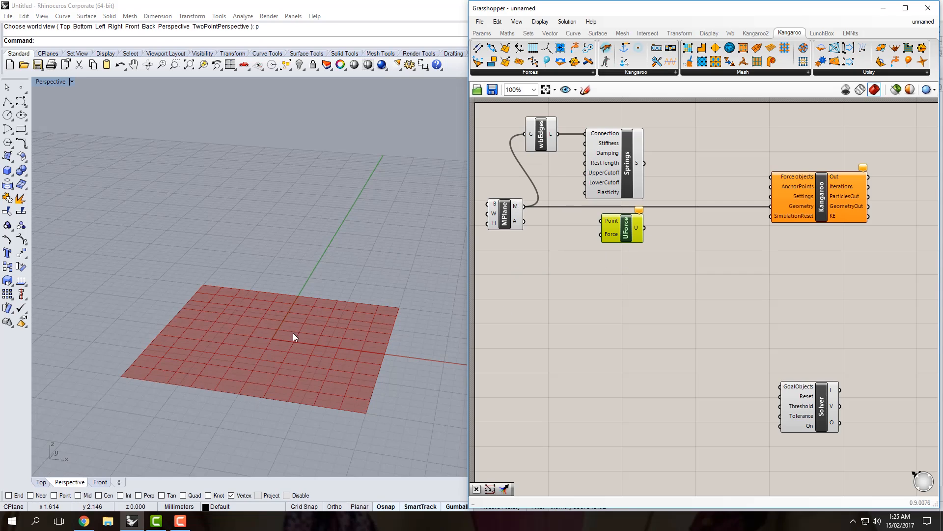
pyautogui.doubleClick(548, 270)
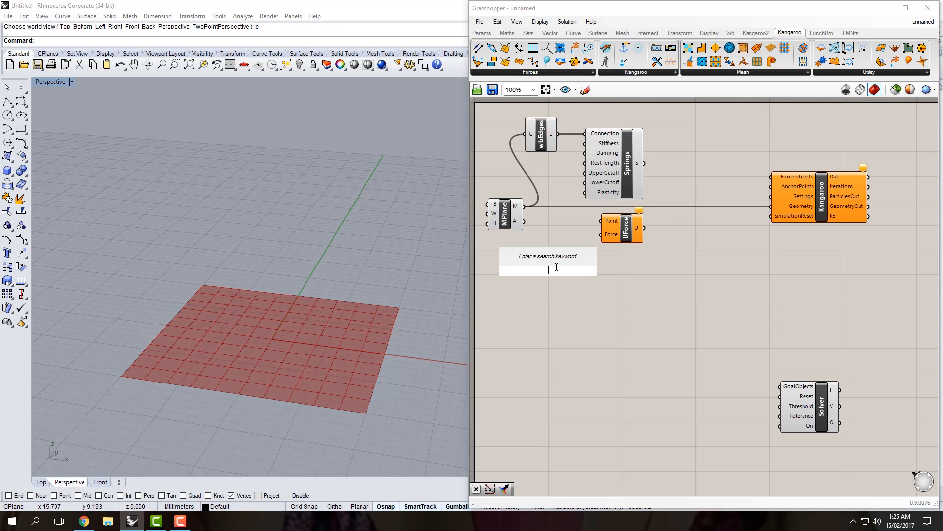
pyautogui.write('demesh')
pyautogui.press('Return')
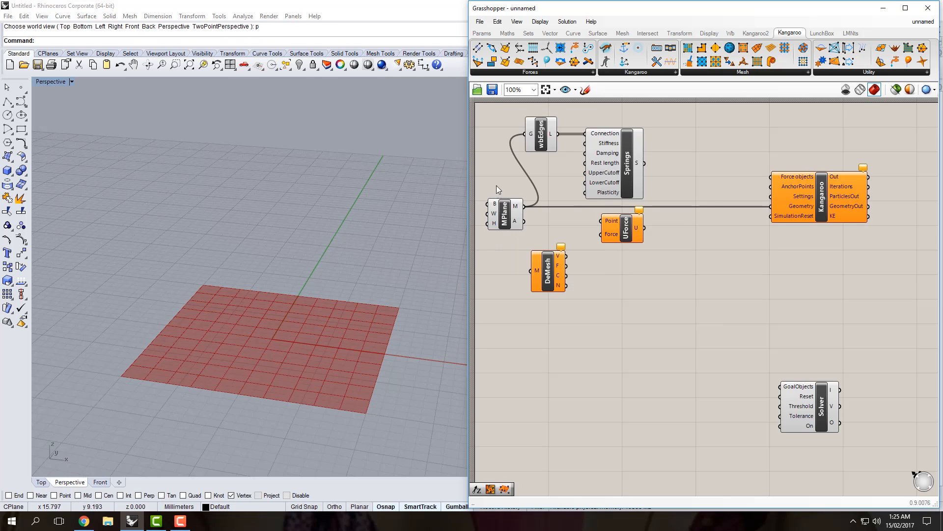
pyautogui.moveTo(566, 255); pyautogui.dragTo(602, 221)
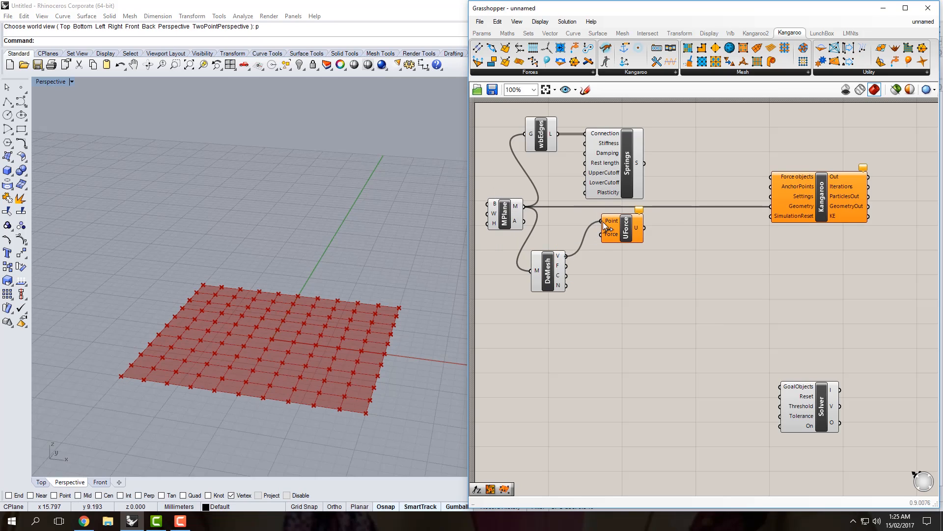
pyautogui.moveTo(542, 276); pyautogui.dragTo(558, 242)
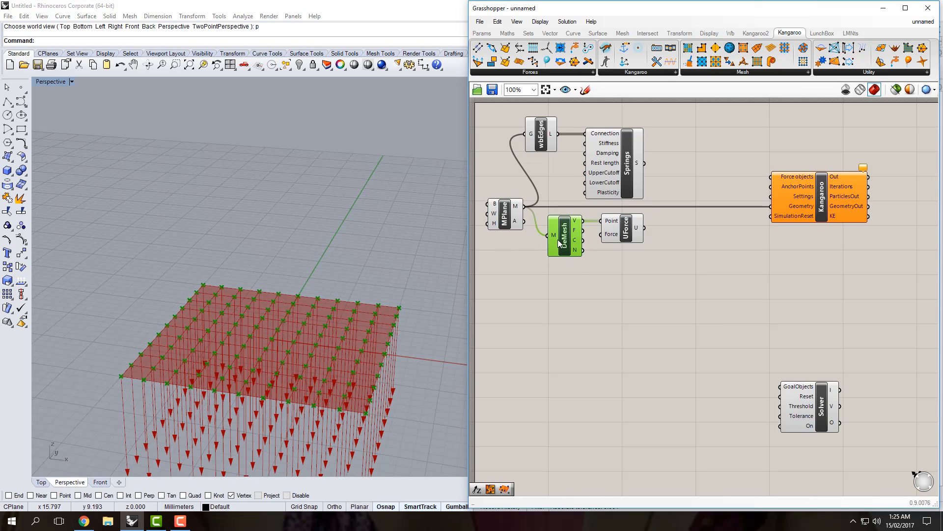
# Add a Unit Z component below DeMesh and wire its vector output into UForce's Force input.
pyautogui.doubleClick(565, 278)
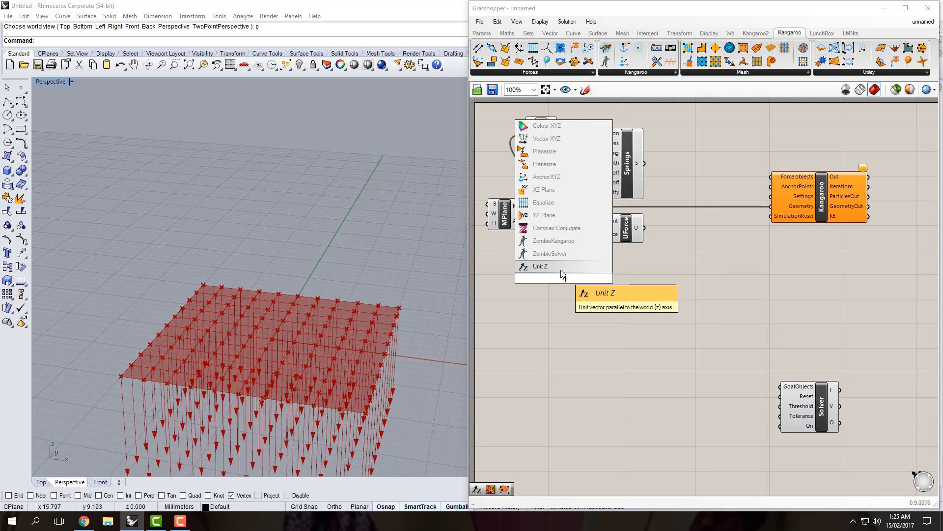
pyautogui.click(561, 270)
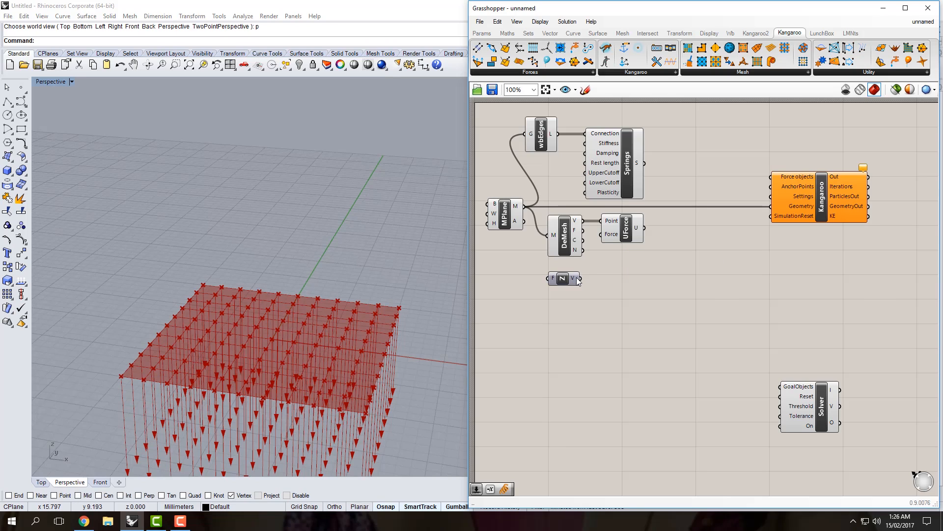
pyautogui.moveTo(581, 279); pyautogui.dragTo(601, 235)
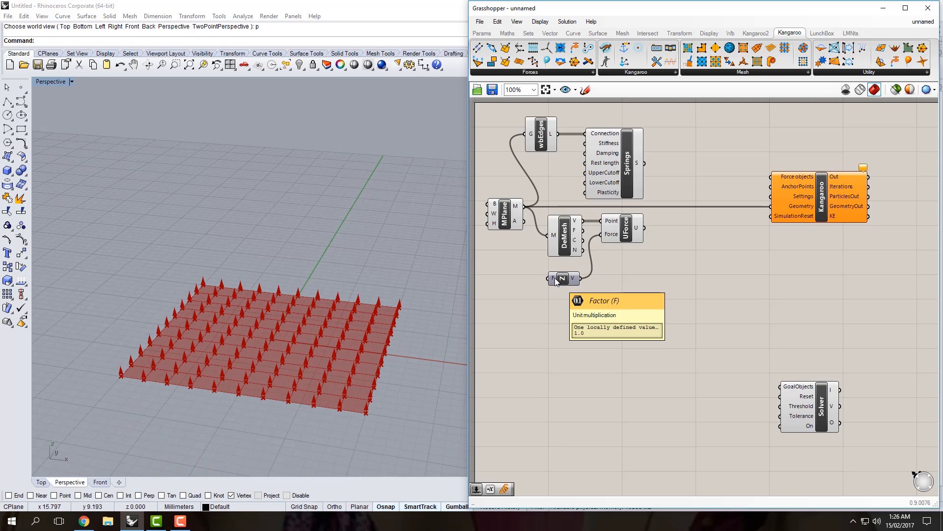
# Add an integer number slider ranging from 0 to 10 below the Unit Z component and set it to 10.
pyautogui.doubleClick(531, 305)
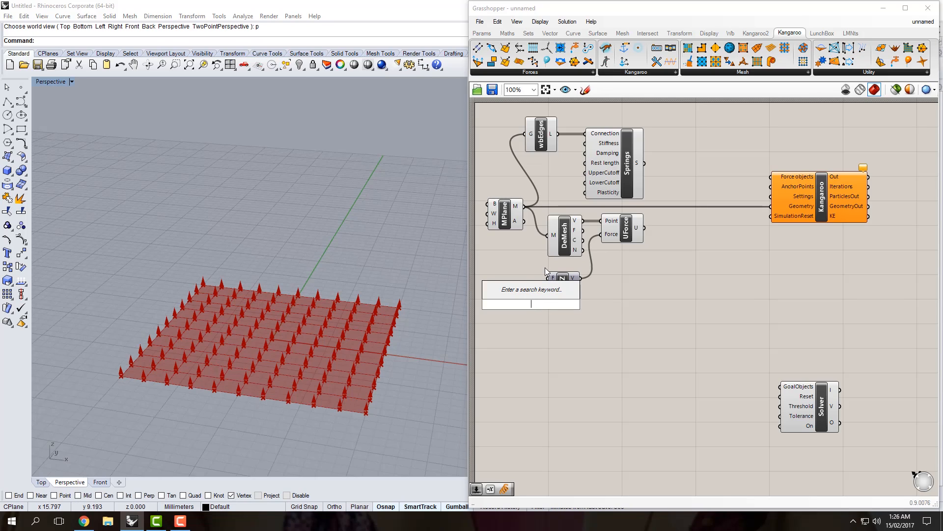
pyautogui.click(482, 33)
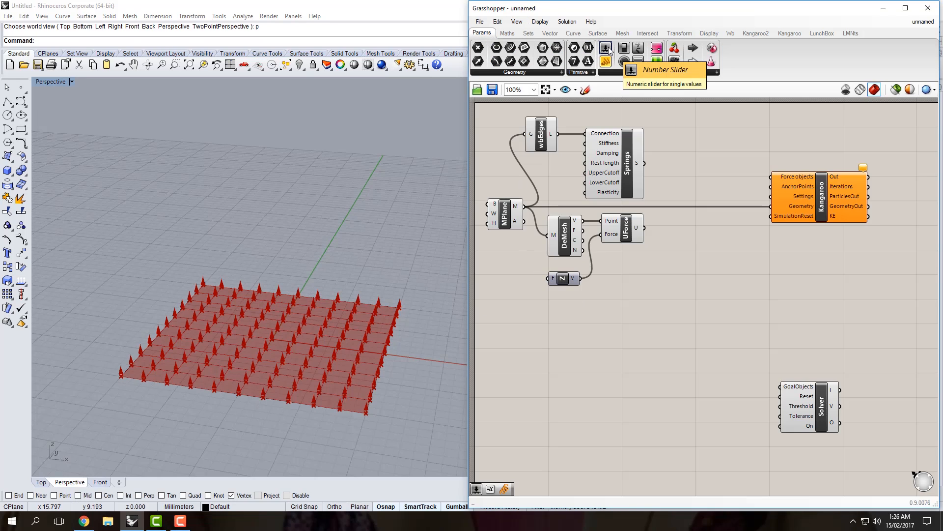
pyautogui.doubleClick(529, 305)
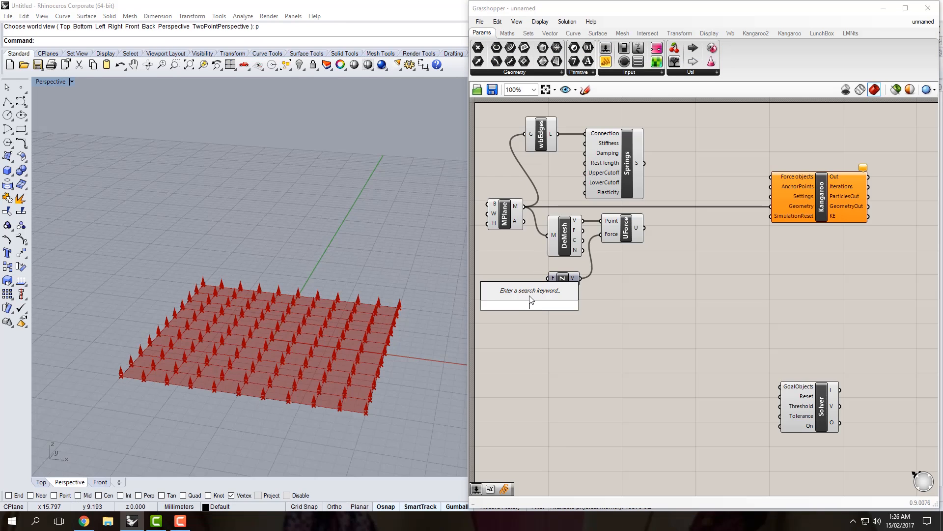
pyautogui.write('slid')
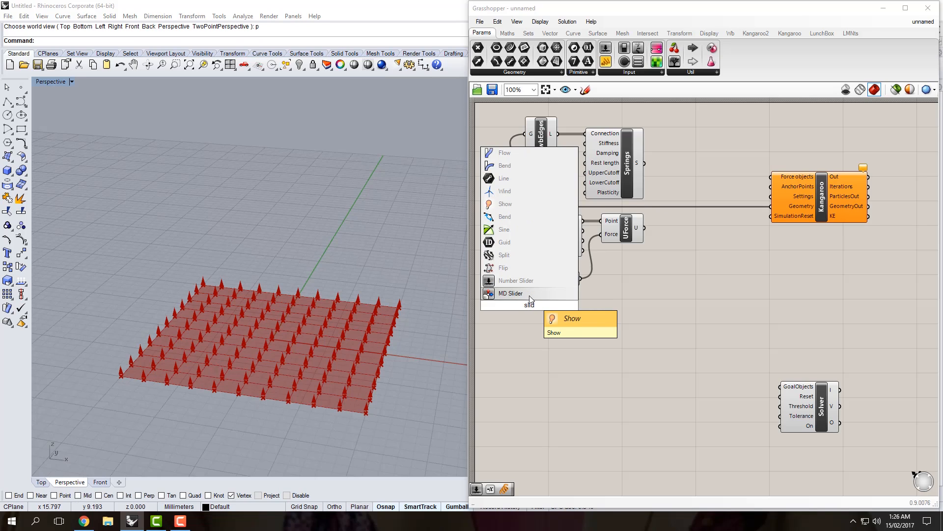
pyautogui.press('BackSpace')
pyautogui.press('BackSpace')
pyautogui.press('BackSpace')
pyautogui.press('BackSpace')
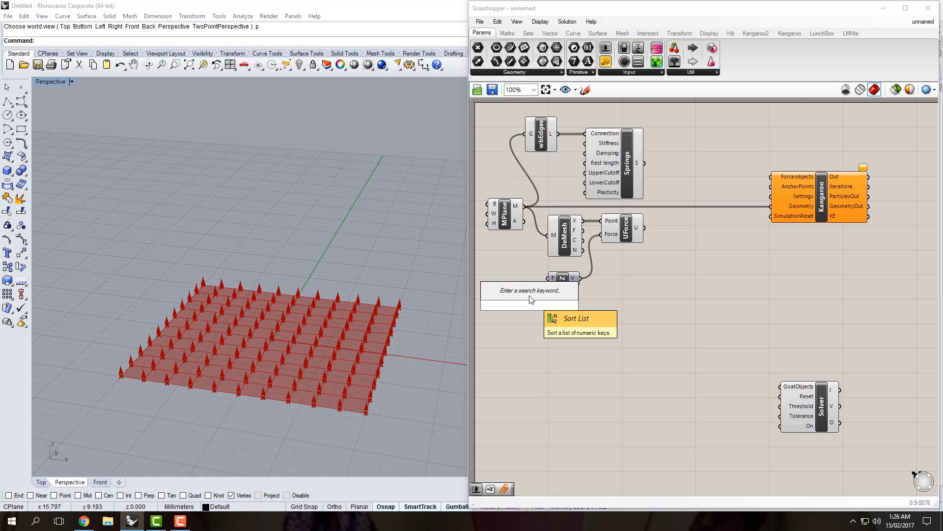
pyautogui.write('0<10')
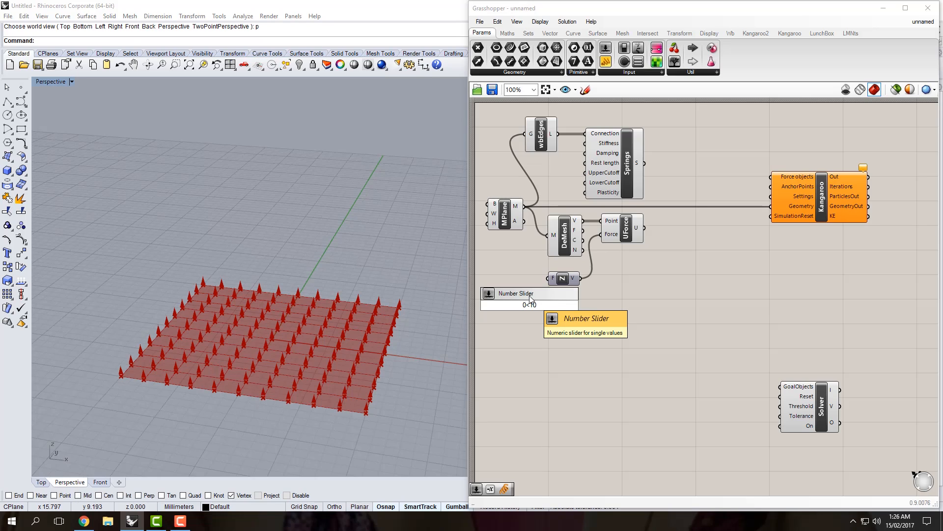
pyautogui.press('Return')
pyautogui.moveTo(515, 306); pyautogui.dragTo(612, 311)
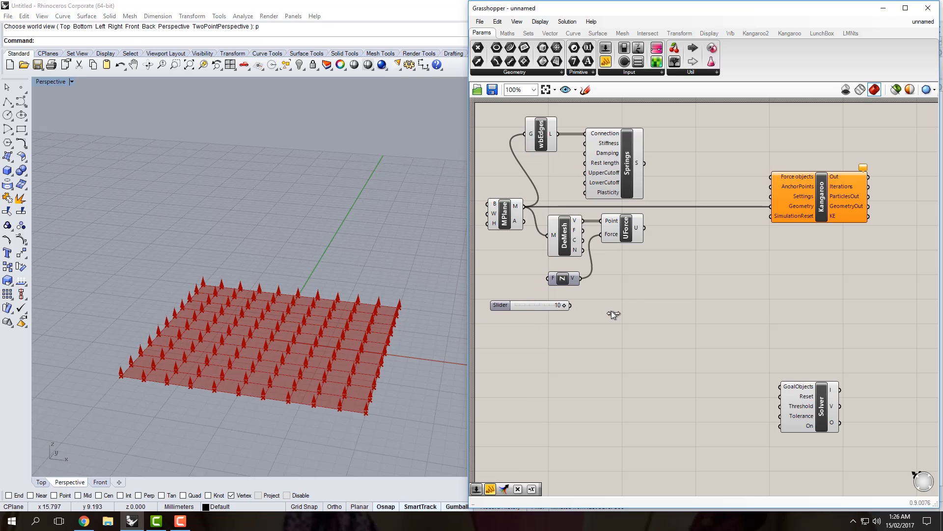
pyautogui.click(511, 304)
# Add a three-decimal number slider ranging from 0 to 10.000 below the integer slider.
pyautogui.doubleClick(527, 326)
pyautogui.write('0')
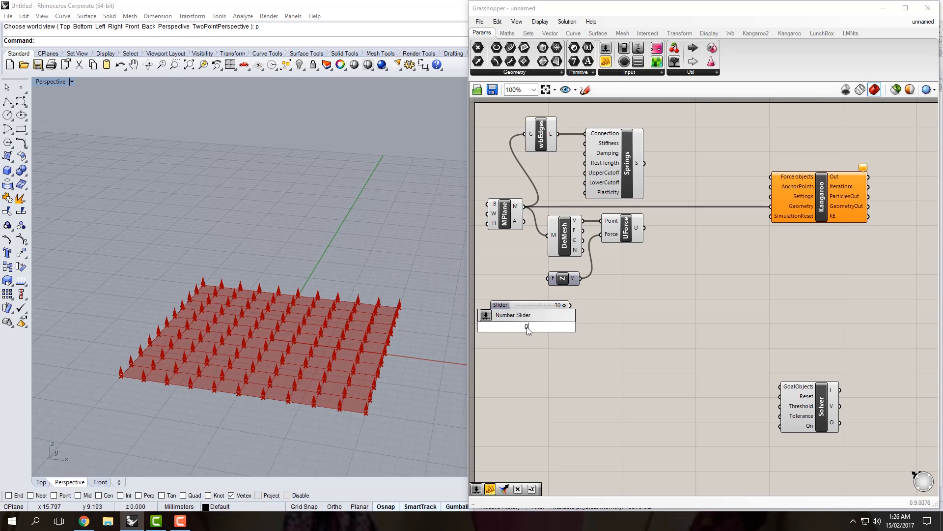
pyautogui.write('<10.000')
pyautogui.press('Return')
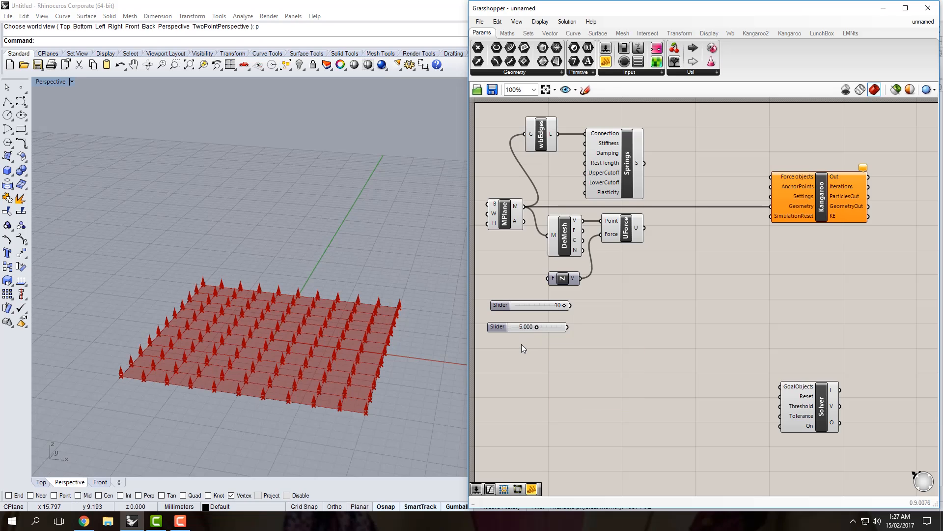
# Add a third number slider with an upper limit of 10.000 and a value of 5.000 below the other two.
pyautogui.doubleClick(521, 345)
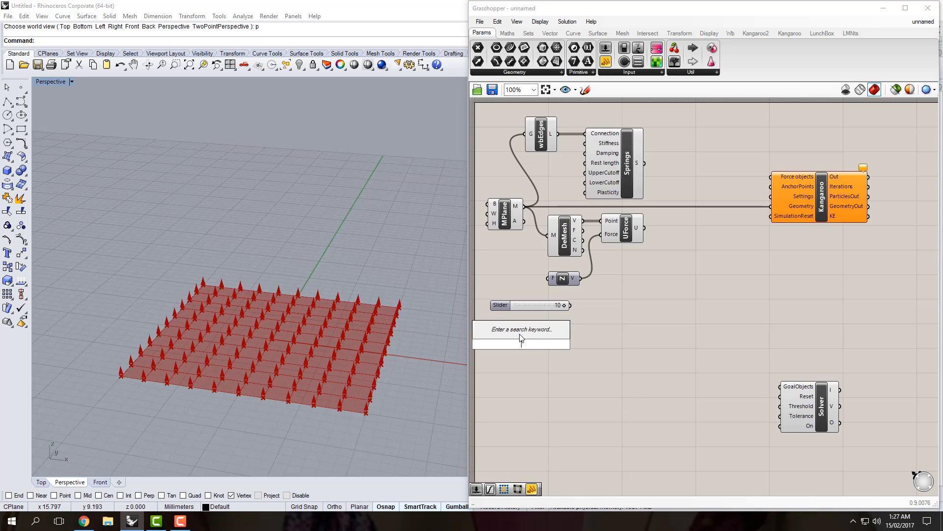
pyautogui.write('0')
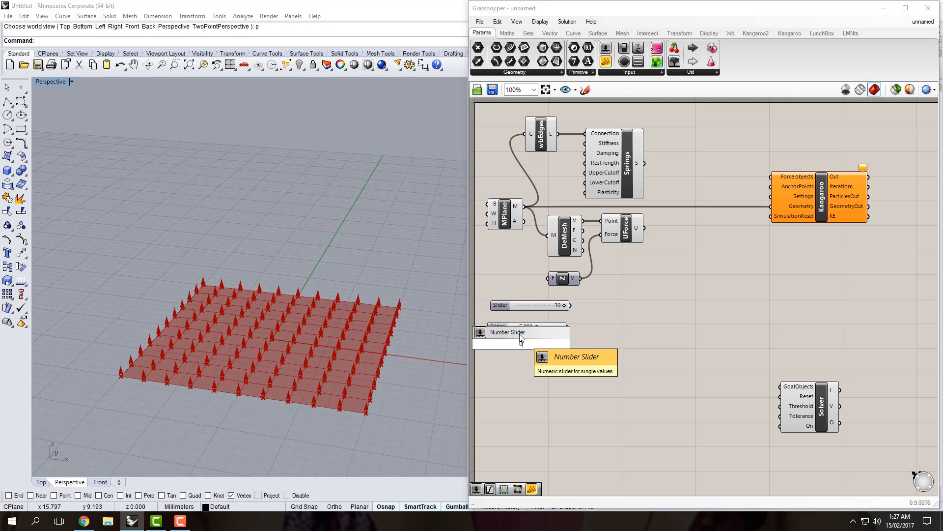
pyautogui.write('.')
pyautogui.write('5')
pyautogui.write('<10')
pyautogui.write('.000')
pyautogui.press('Return')
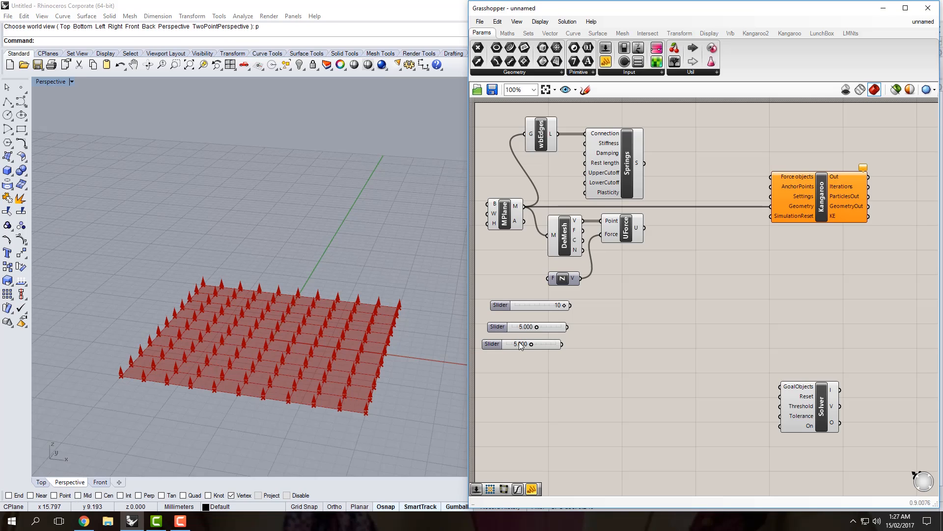
# Add a three-decimal number slider ranging from 0 to 100.000 beneath the other sliders.
pyautogui.doubleClick(520, 353)
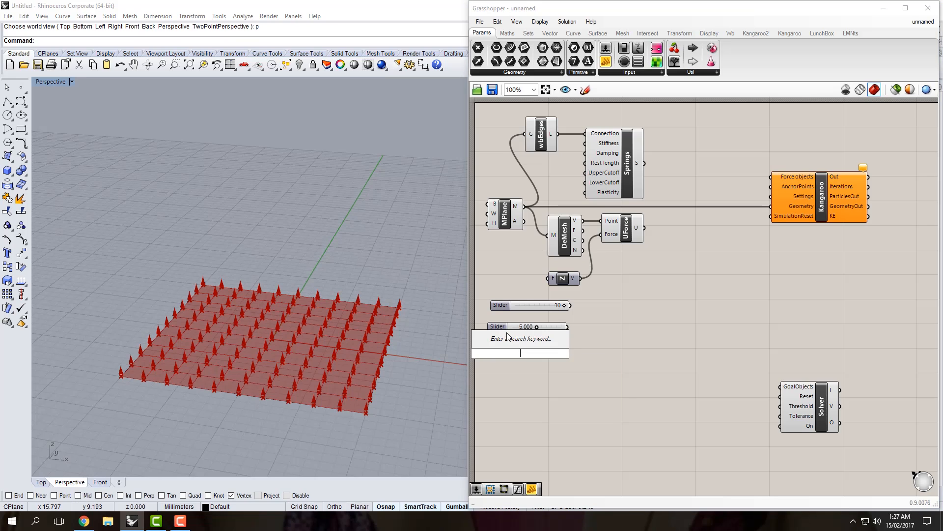
pyautogui.write('0<100.0')
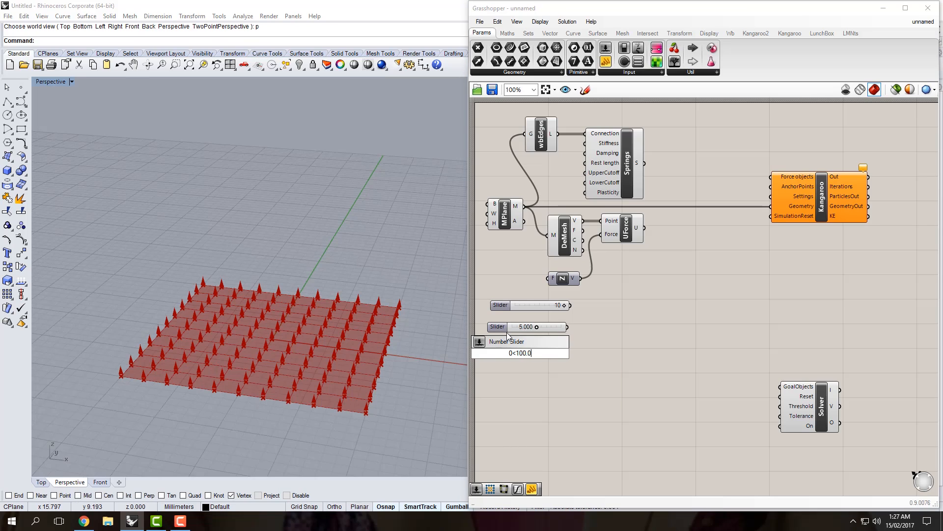
pyautogui.write('00')
pyautogui.press('Return')
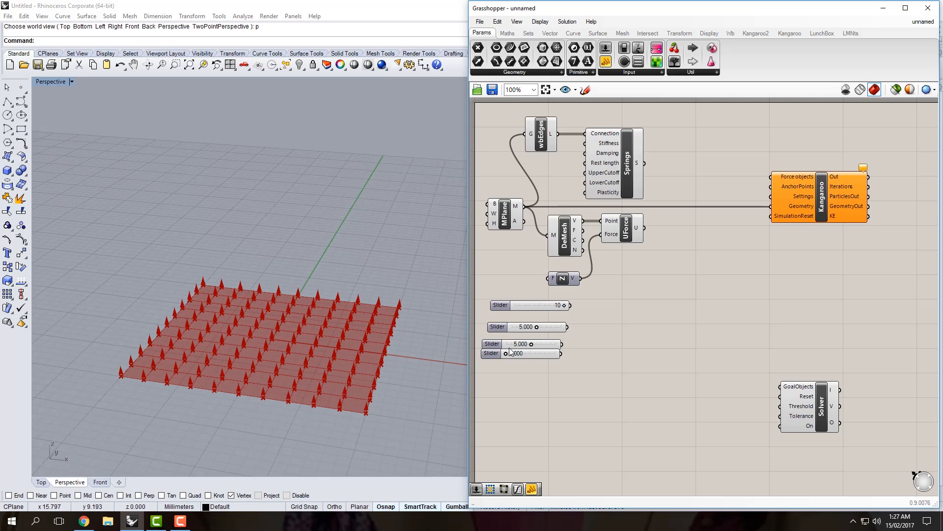
# Delete the three sliders with a maximum of 10, keeping only the 0 to 100.000 slider.
pyautogui.click(509, 345)
pyautogui.keyDown('shift'); pyautogui.click(517, 329); pyautogui.keyUp('shift')
pyautogui.keyDown('shift'); pyautogui.click(528, 306); pyautogui.keyUp('shift')
pyautogui.press('Delete')
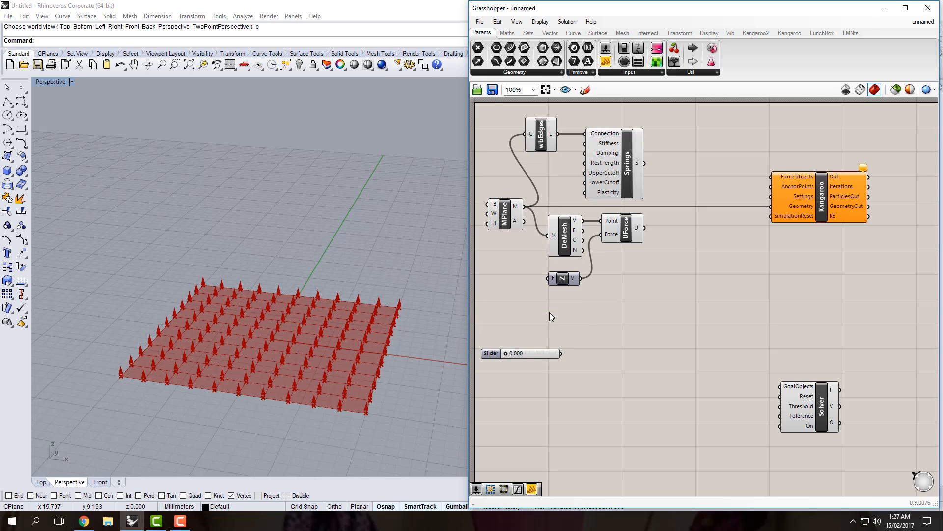
# Wire the remaining slider into the Unit Z component's Factor input and align it beside that component.
pyautogui.moveTo(565, 295); pyautogui.dragTo(553, 283)
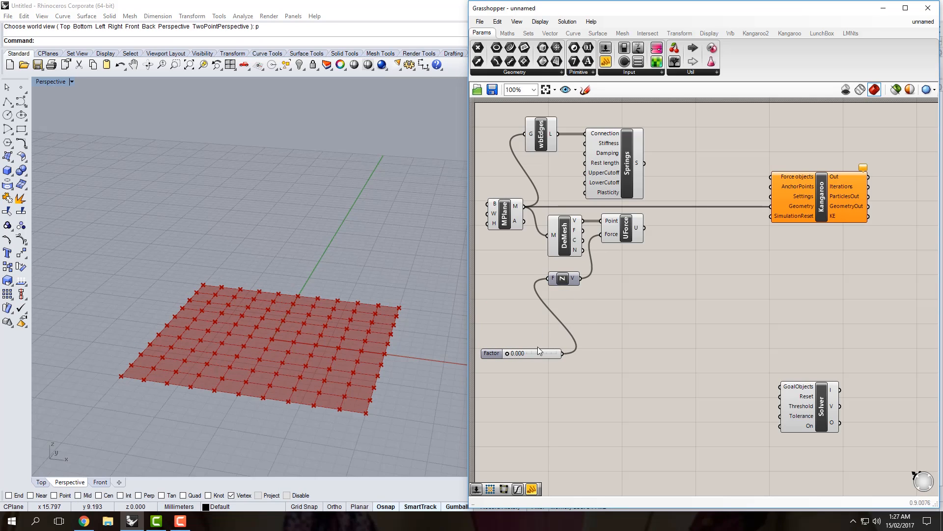
pyautogui.moveTo(537, 352); pyautogui.dragTo(526, 318)
pyautogui.moveTo(513, 283); pyautogui.dragTo(513, 281)
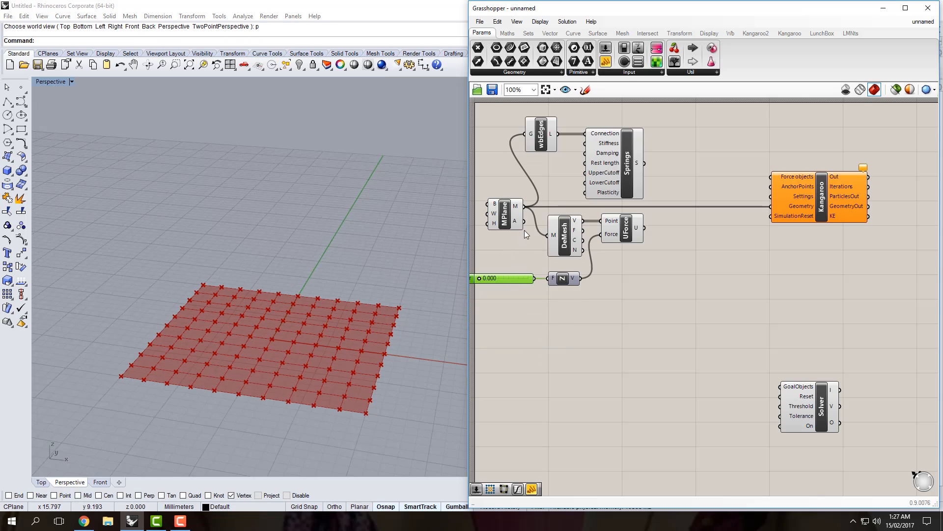
# Add a Merge component between the Springs component and the Kangaroo solver.
pyautogui.moveTo(524, 230); pyautogui.dragTo(556, 246, button='right')
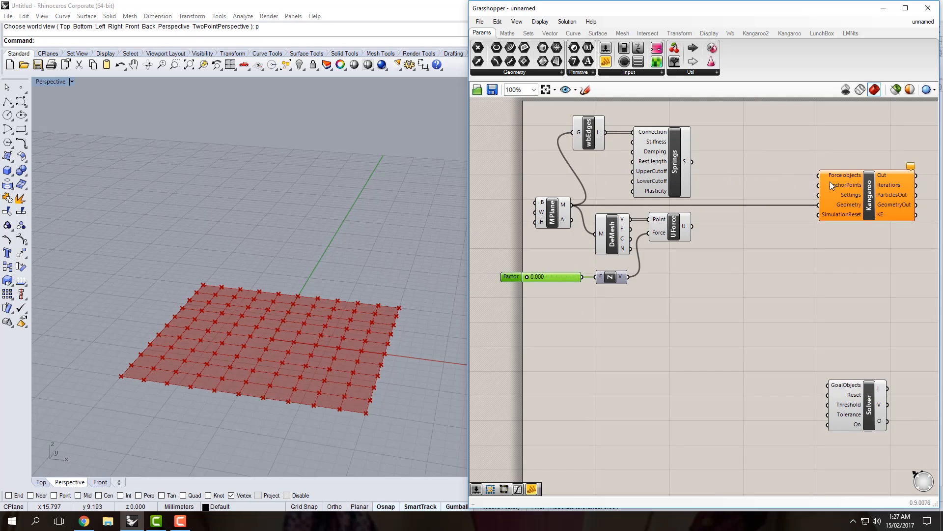
pyautogui.doubleClick(751, 184)
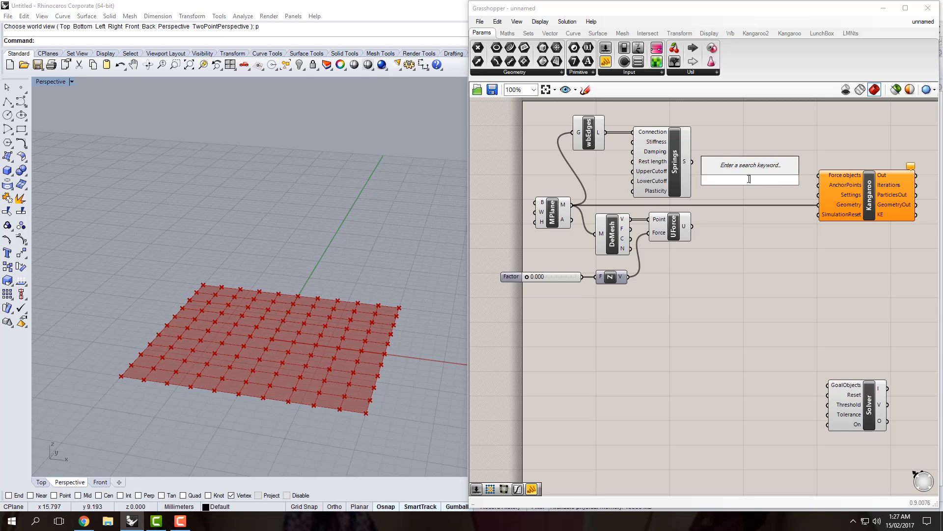
pyautogui.write('merge')
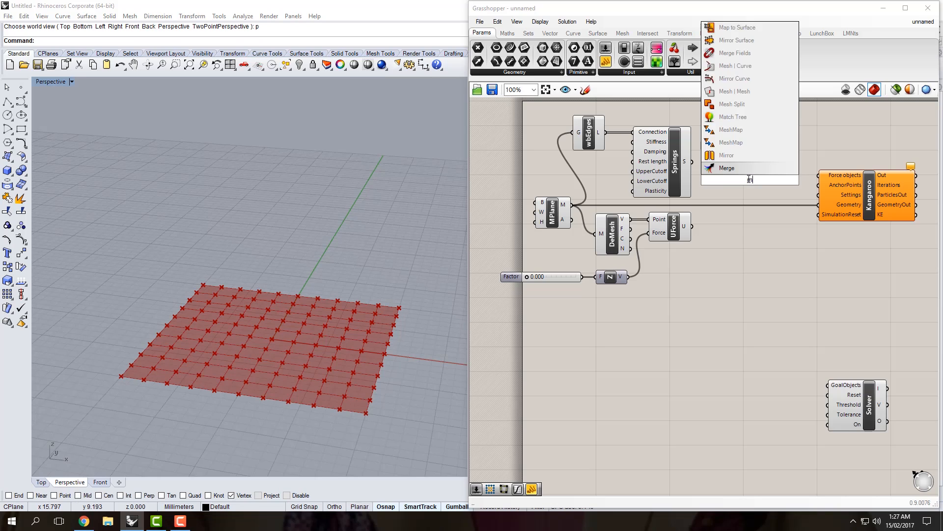
pyautogui.press('Return')
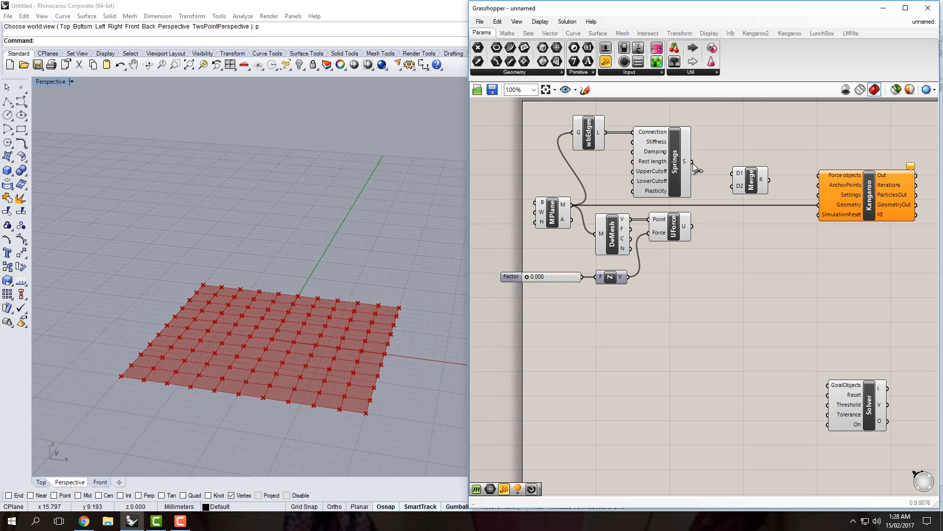
# Wire the Springs and UForce outputs directly into the Kangaroo solver's Force objects input.
pyautogui.moveTo(692, 162); pyautogui.dragTo(819, 174)
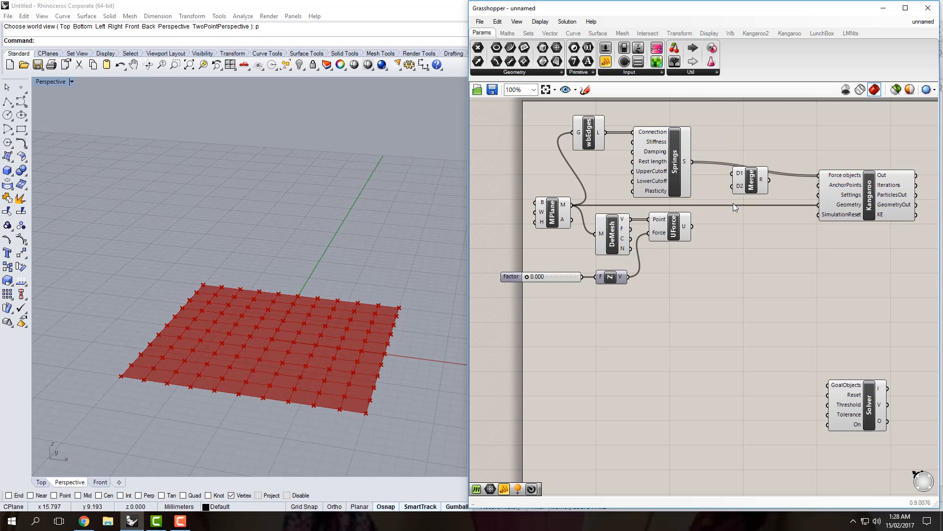
pyautogui.moveTo(692, 226); pyautogui.dragTo(819, 182)
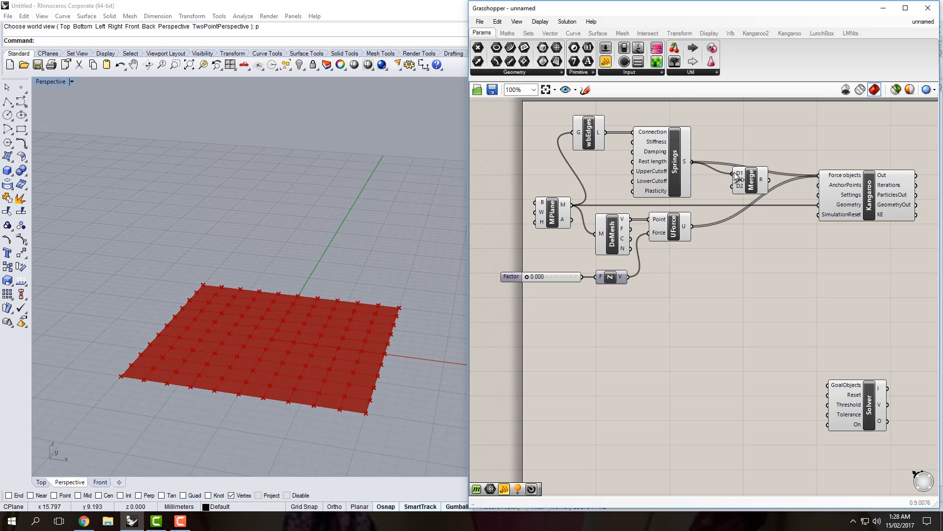
# Wire the Springs output into Merge's D1 input and the UForce output into D2.
pyautogui.moveTo(692, 226); pyautogui.dragTo(733, 191)
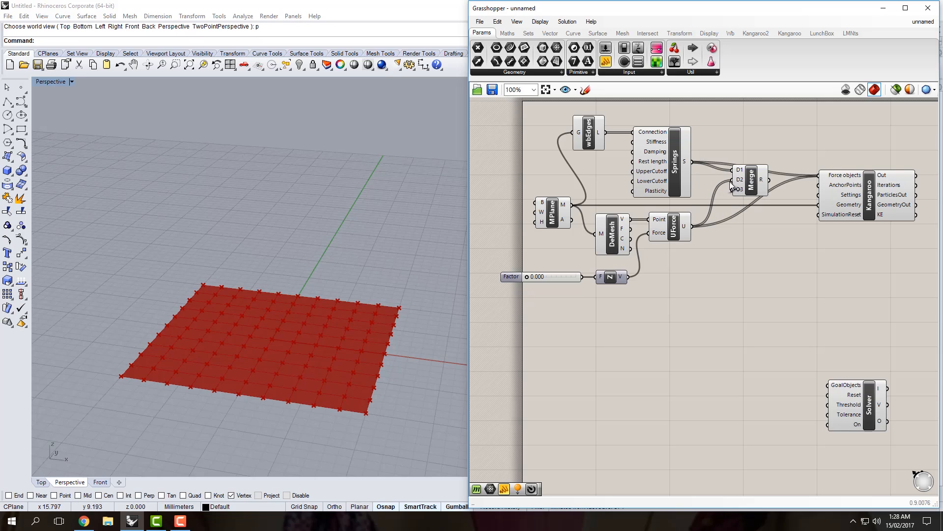
pyautogui.keyDown('ctrl'); pyautogui.moveTo(731, 188); pyautogui.dragTo(708, 219); pyautogui.keyUp('ctrl')
pyautogui.hotkey('ctrl', 'z')
# Replace the direct wires into Kangaroo's Force objects with the Merge result, and align Merge with that input.
pyautogui.moveTo(759, 208); pyautogui.dragTo(724, 227, button='right')
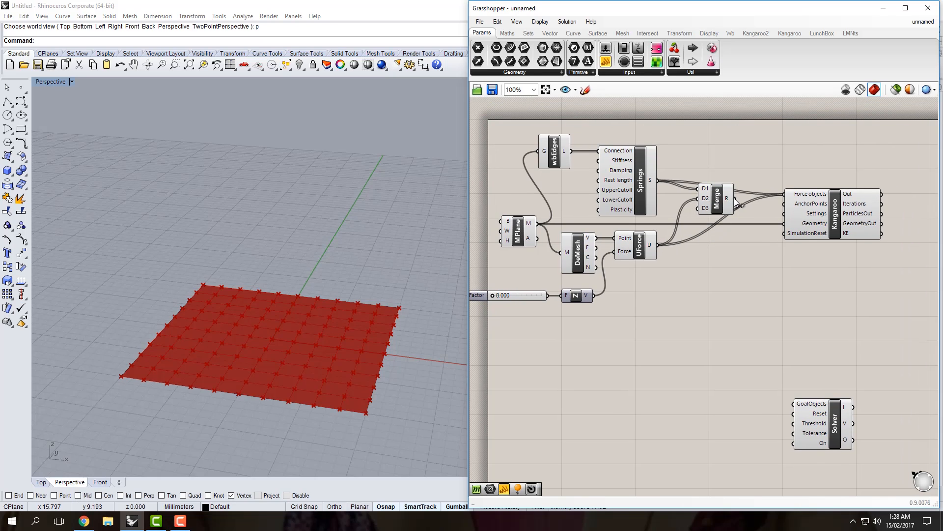
pyautogui.moveTo(736, 199); pyautogui.dragTo(784, 194)
pyautogui.moveTo(717, 213); pyautogui.dragTo(721, 208)
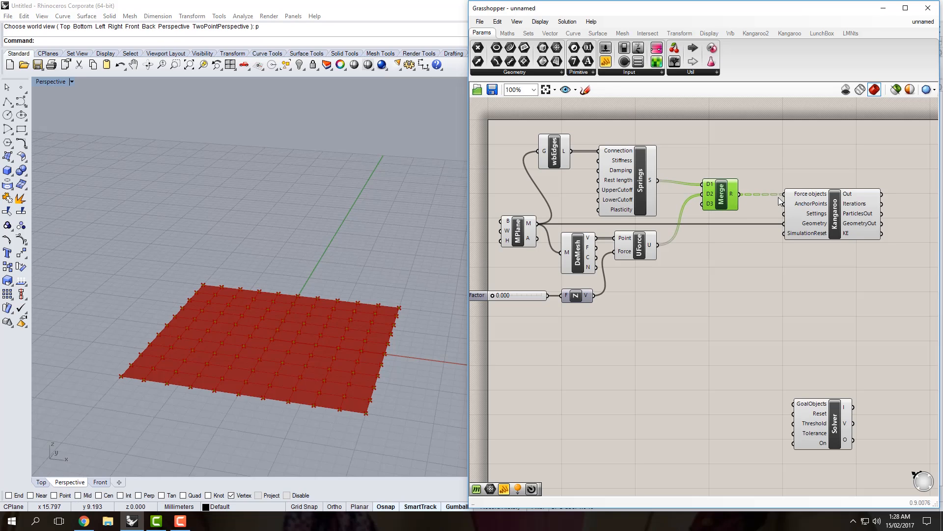
pyautogui.click(753, 211)
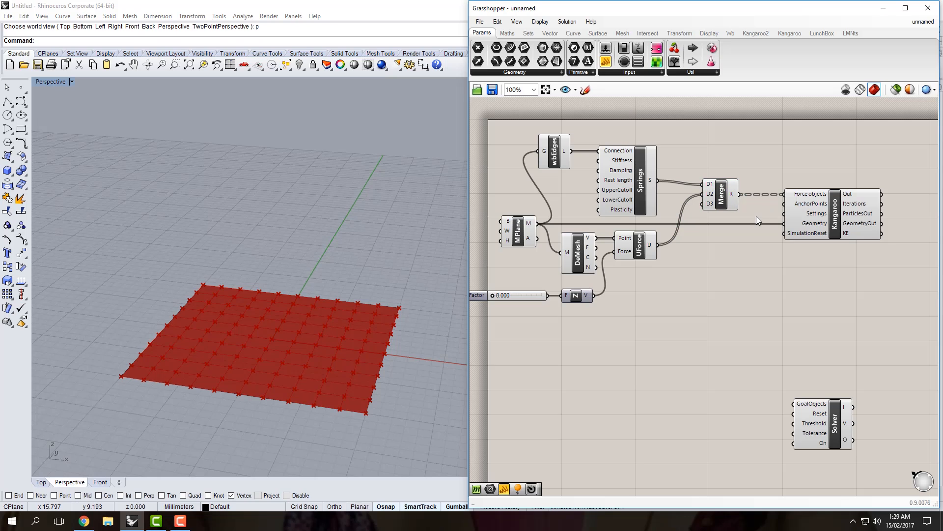
# Turn off the preview of the Merge and UForce components, then select the Springs component.
pyautogui.moveTo(756, 215); pyautogui.dragTo(737, 219, button='right')
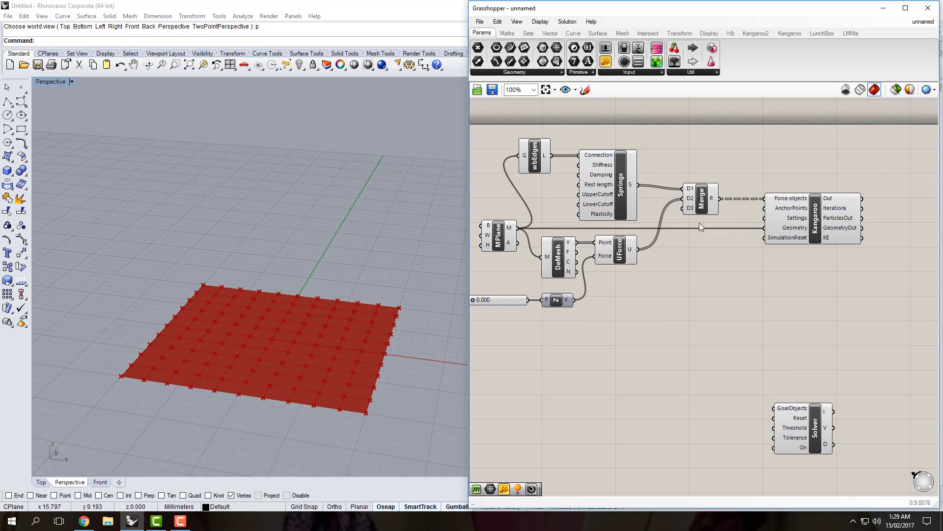
pyautogui.click(700, 207)
pyautogui.keyDown('shift'); pyautogui.click(621, 253); pyautogui.keyUp('shift')
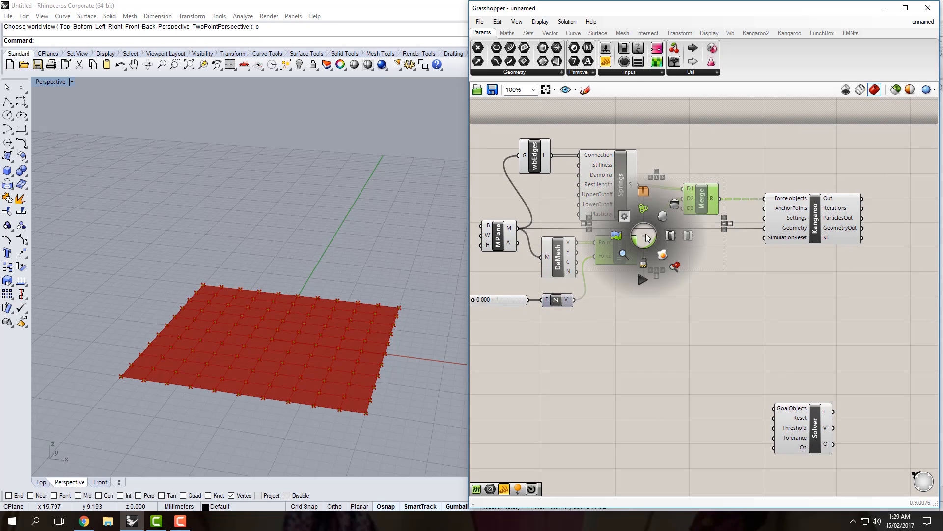
pyautogui.middleClick(644, 237)
pyautogui.click(675, 206)
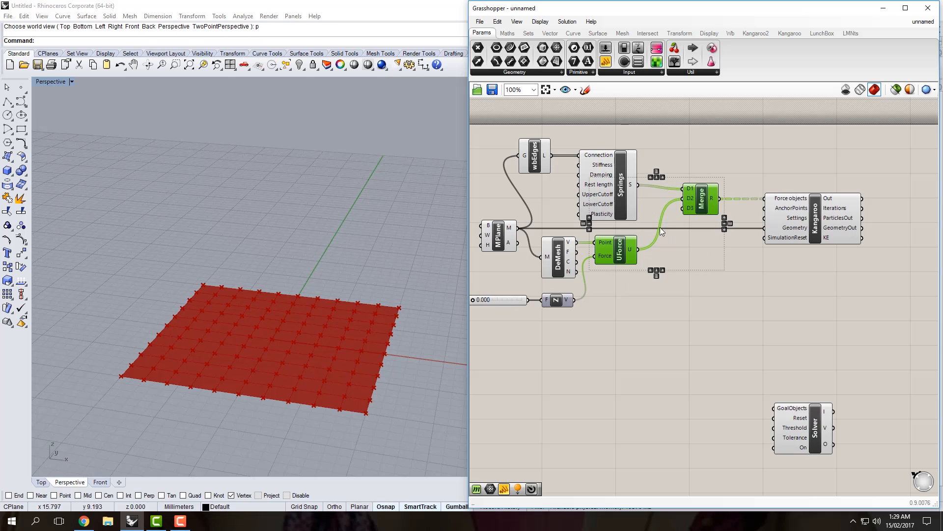
pyautogui.click(626, 282)
pyautogui.click(609, 204)
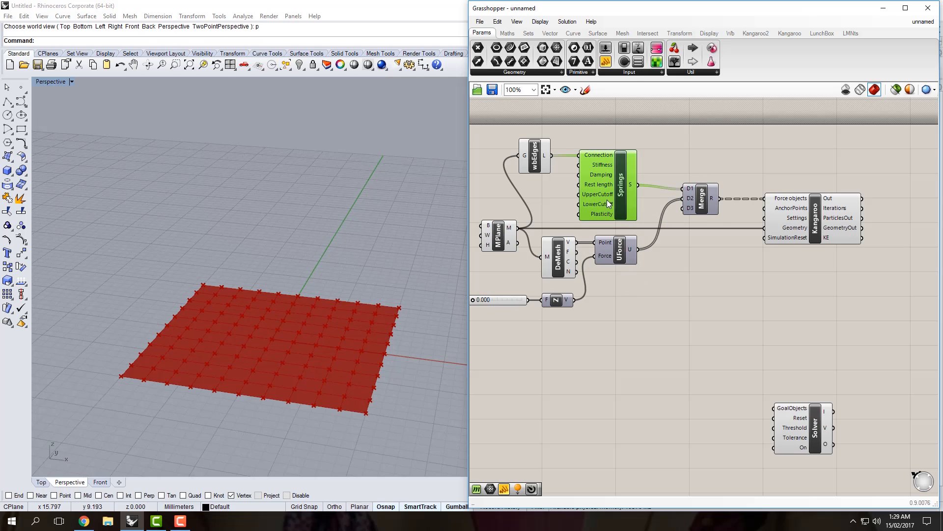
# Turn off the preview of the Springs component and set the Factor slider to 1.000.
pyautogui.middleClick(611, 200)
pyautogui.moveTo(486, 293); pyautogui.dragTo(532, 289, button='right')
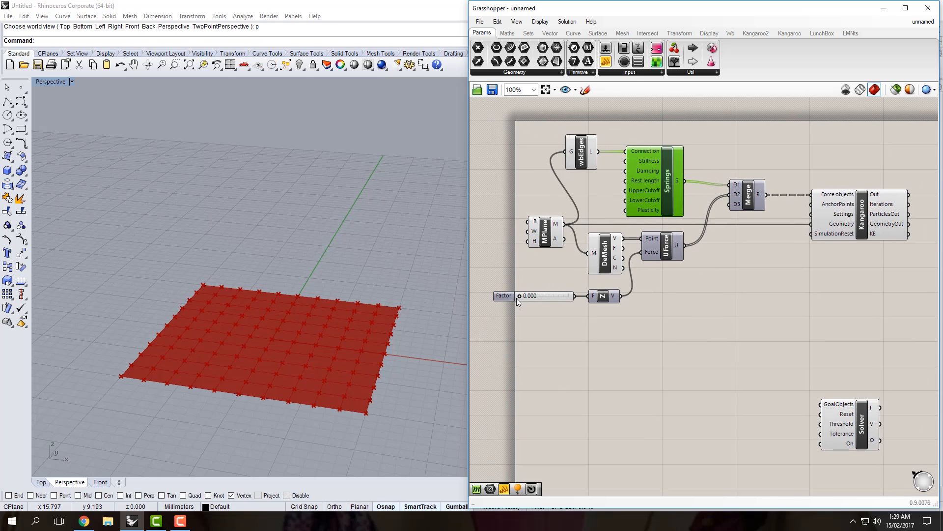
pyautogui.doubleClick(544, 297)
pyautogui.write('1')
pyautogui.press('Return')
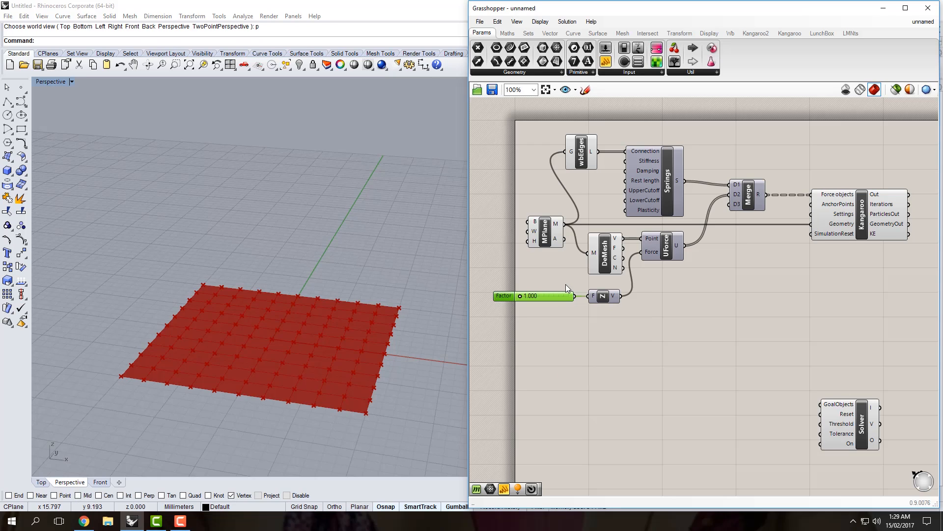
# Inspect the Kangaroo solver component, open its simulation playback controls and close them again.
pyautogui.moveTo(716, 282); pyautogui.dragTo(674, 281, button='right')
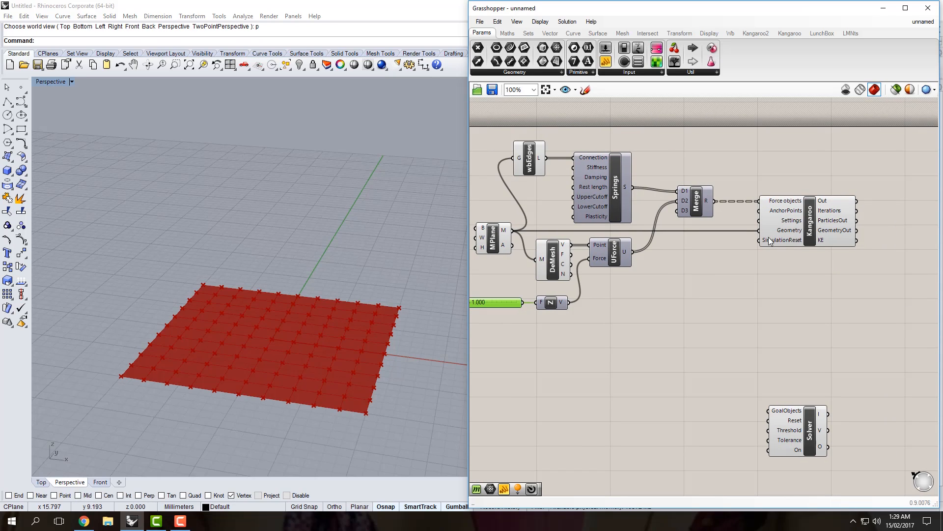
pyautogui.moveTo(770, 241)
pyautogui.moveTo(804, 225); pyautogui.dragTo(789, 226, button='right')
pyautogui.click(789, 226)
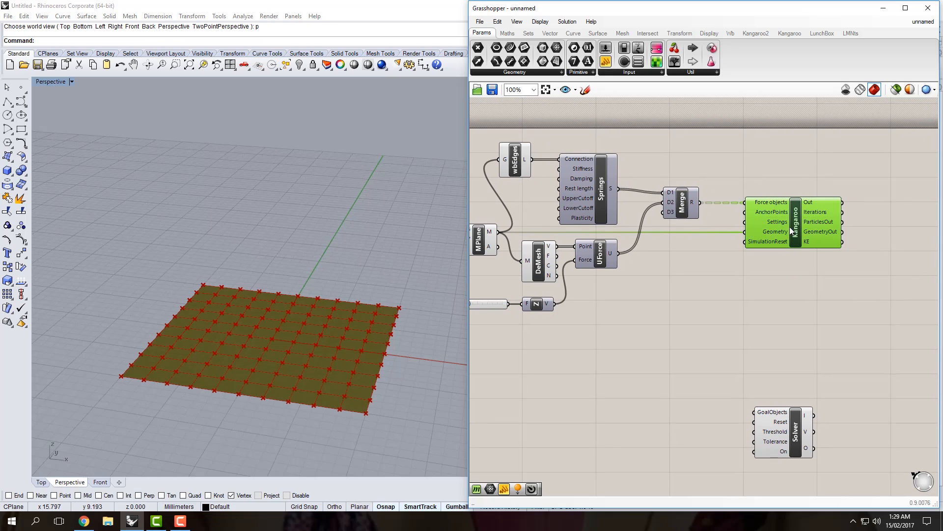
pyautogui.moveTo(796, 229)
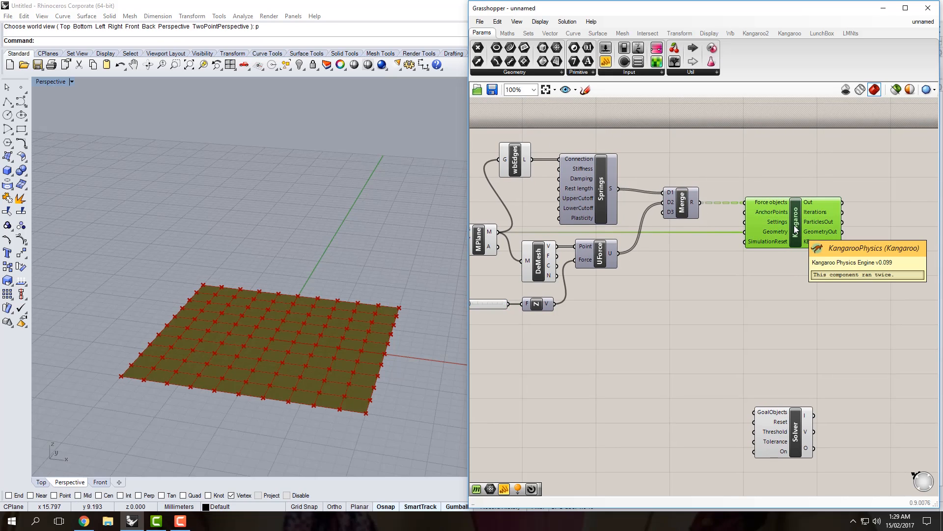
pyautogui.doubleClick(790, 226)
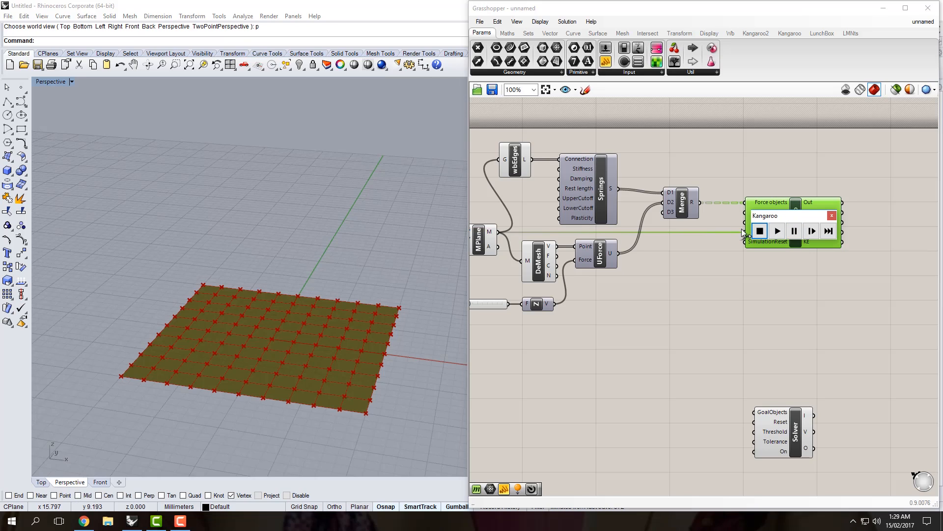
pyautogui.click(832, 215)
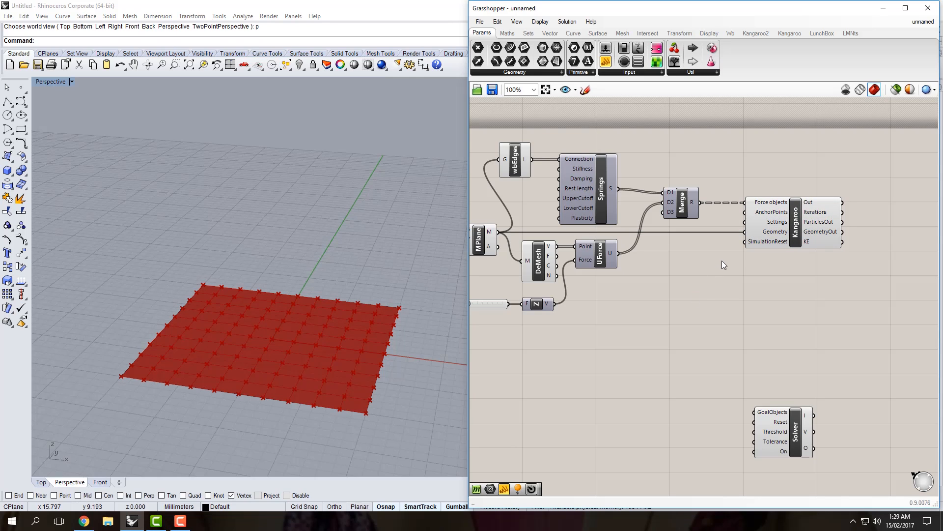
# Add a Timer below the Kangaroo solver and attach it to that solver.
pyautogui.doubleClick(721, 260)
pyautogui.write('timer')
pyautogui.press('Return')
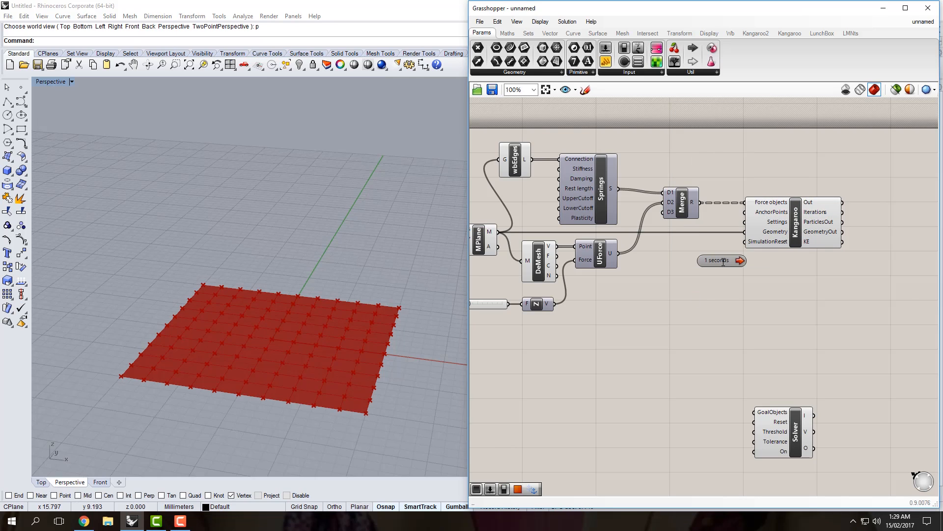
pyautogui.moveTo(740, 260)
pyautogui.mouseDown()
pyautogui.moveTo(751, 244)
pyautogui.moveTo(738, 273)
pyautogui.mouseUp()
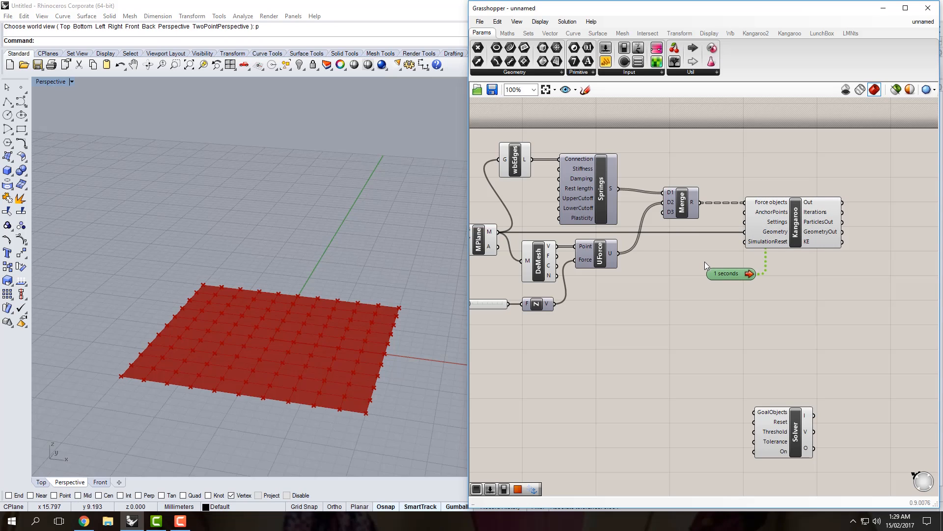
# Add a Button below the Merge component and move the Timer further down to make room around the Kangaroo inputs.
pyautogui.doubleClick(705, 258)
pyautogui.write('button')
pyautogui.press('Return')
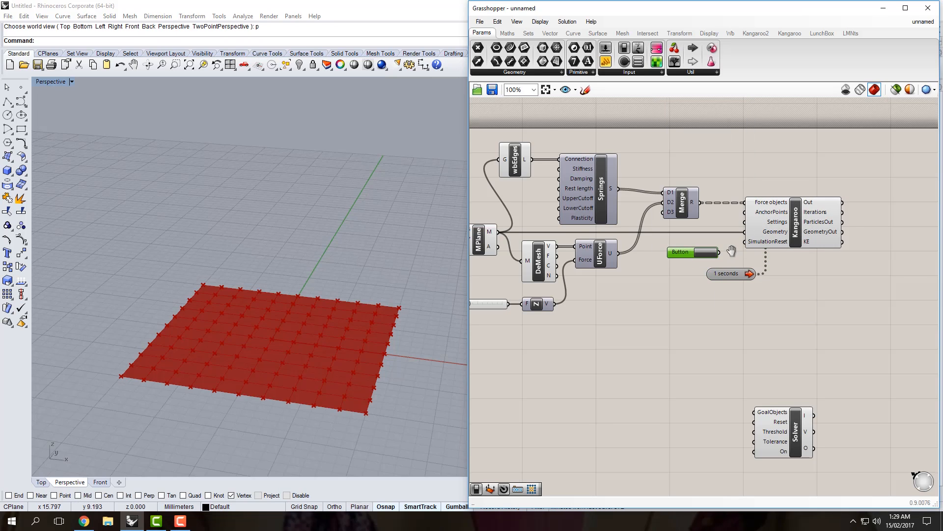
pyautogui.moveTo(732, 251); pyautogui.dragTo(730, 251, button='right')
pyautogui.moveTo(678, 252); pyautogui.dragTo(661, 276)
pyautogui.moveTo(729, 274); pyautogui.dragTo(736, 294)
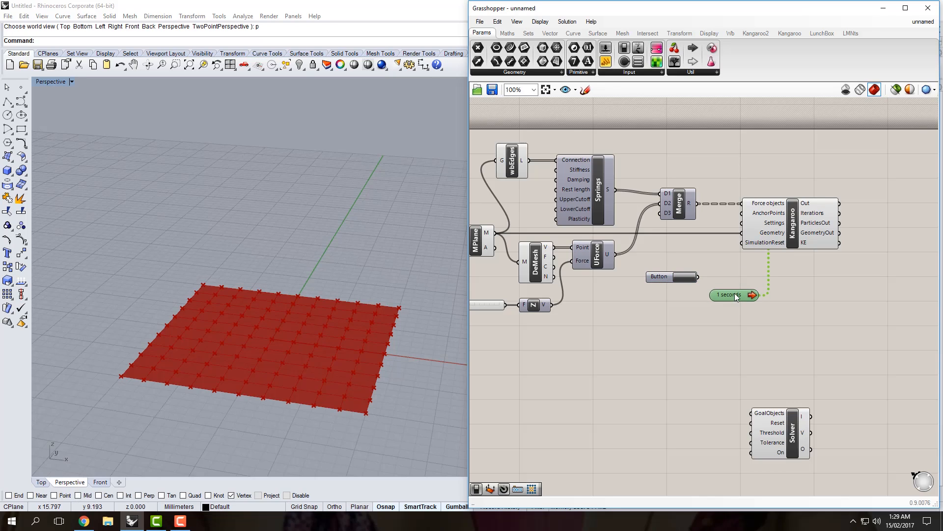
# Add a Boolean Toggle and wire it into Kangaroo's SimulationReset input.
pyautogui.moveTo(759, 242)
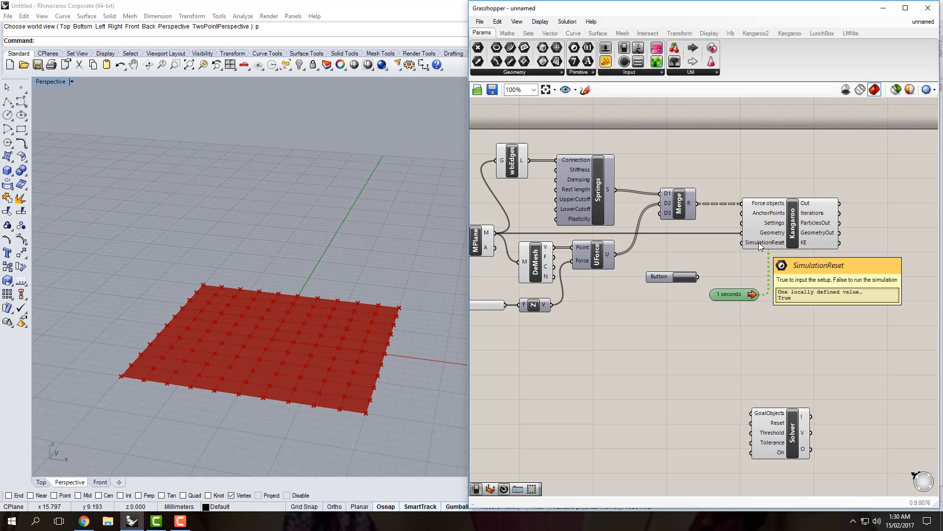
pyautogui.click(685, 247)
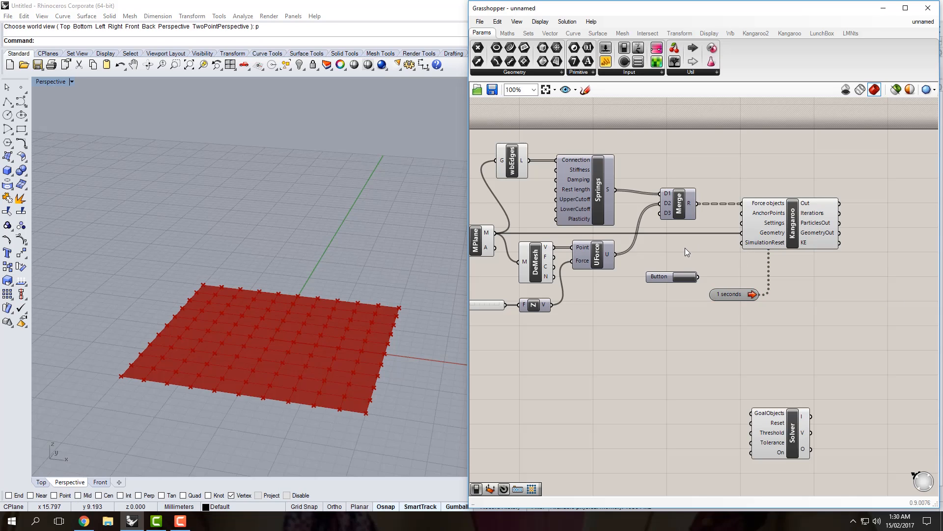
pyautogui.doubleClick(685, 248)
pyautogui.write('bool')
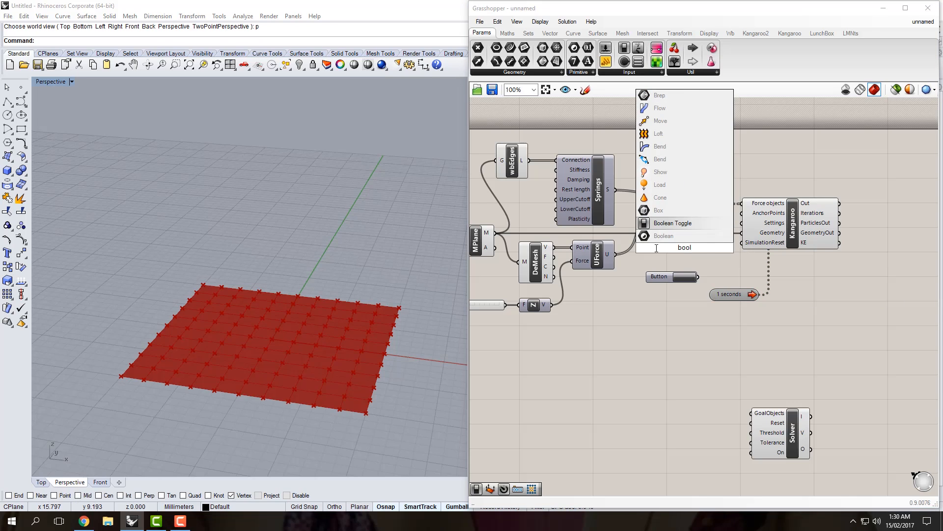
pyautogui.press('Return')
pyautogui.moveTo(712, 247); pyautogui.dragTo(742, 246)
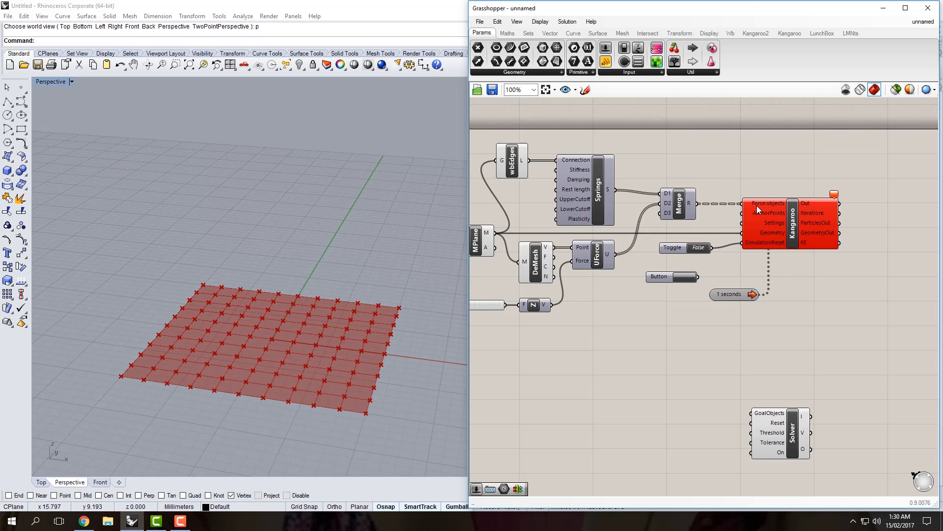
# Check the data structure entering Kangaroo's Force objects and flatten the Merge component's R output.
pyautogui.moveTo(756, 206)
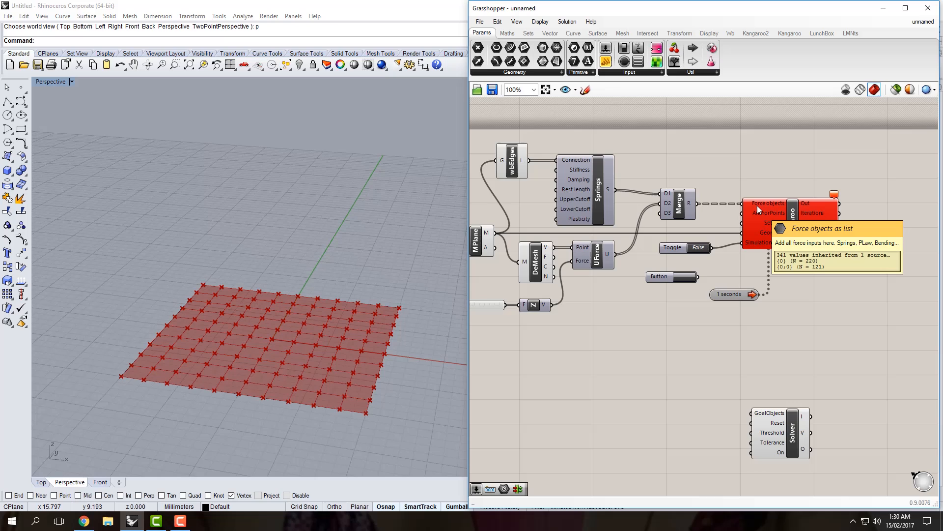
pyautogui.rightClick(689, 205)
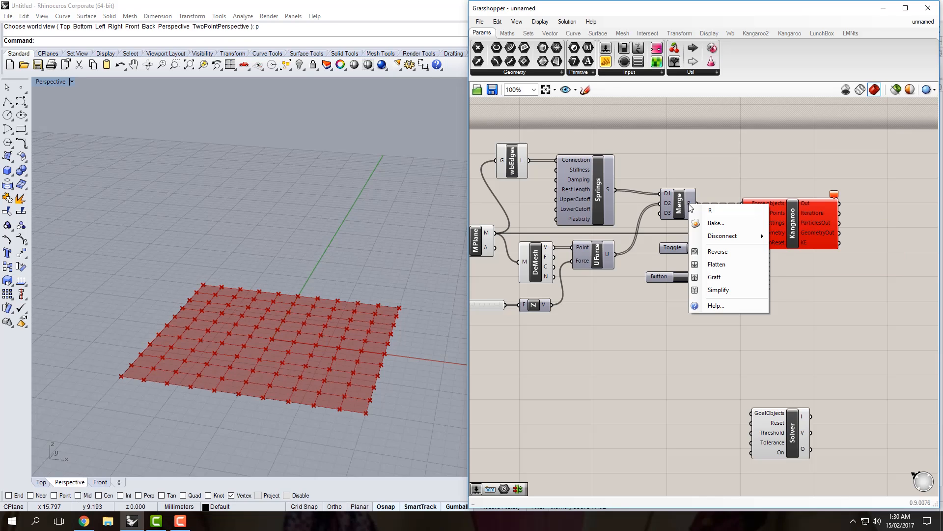
pyautogui.click(715, 183)
pyautogui.moveTo(755, 208)
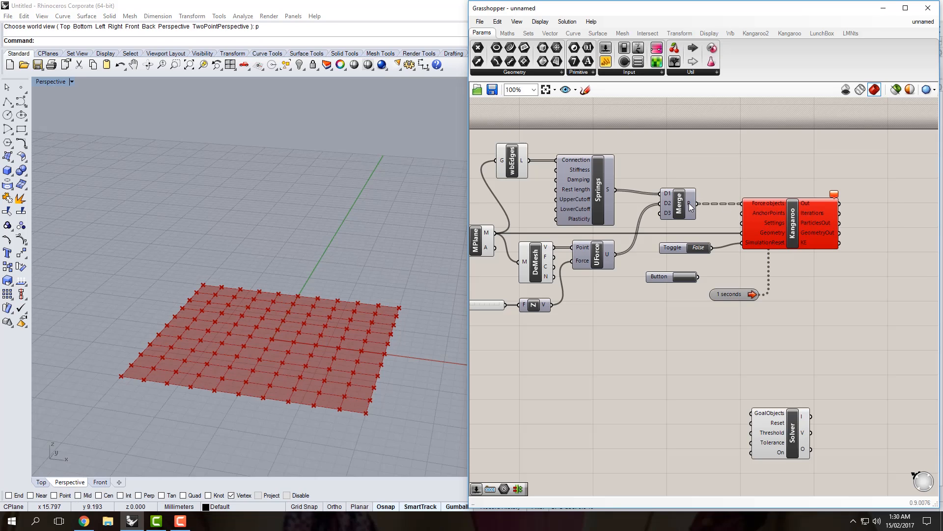
pyautogui.moveTo(689, 202)
pyautogui.rightClick(750, 202)
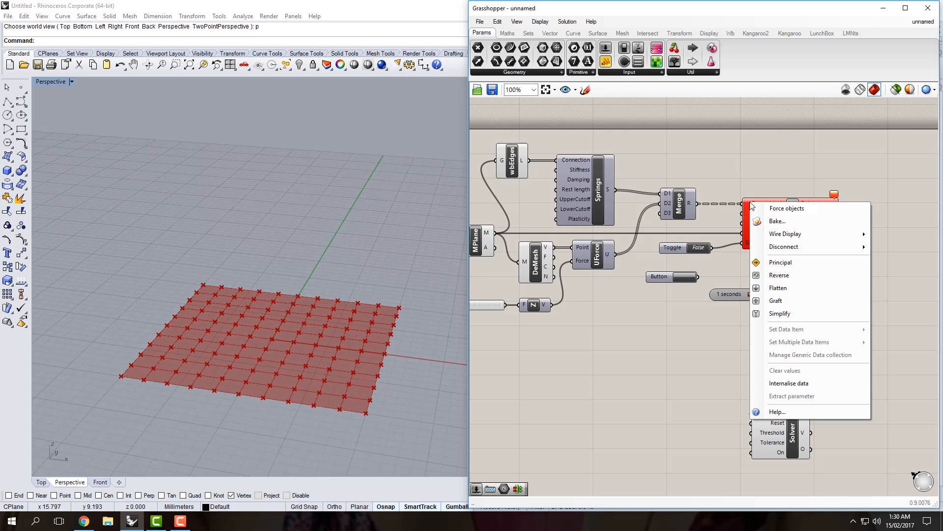
pyautogui.click(691, 202)
pyautogui.rightClick(689, 202)
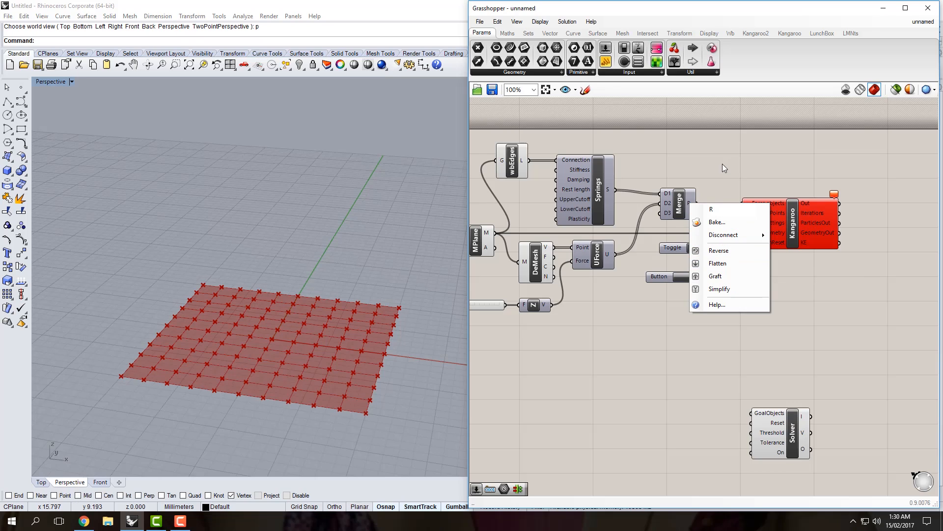
pyautogui.rightClick(691, 203)
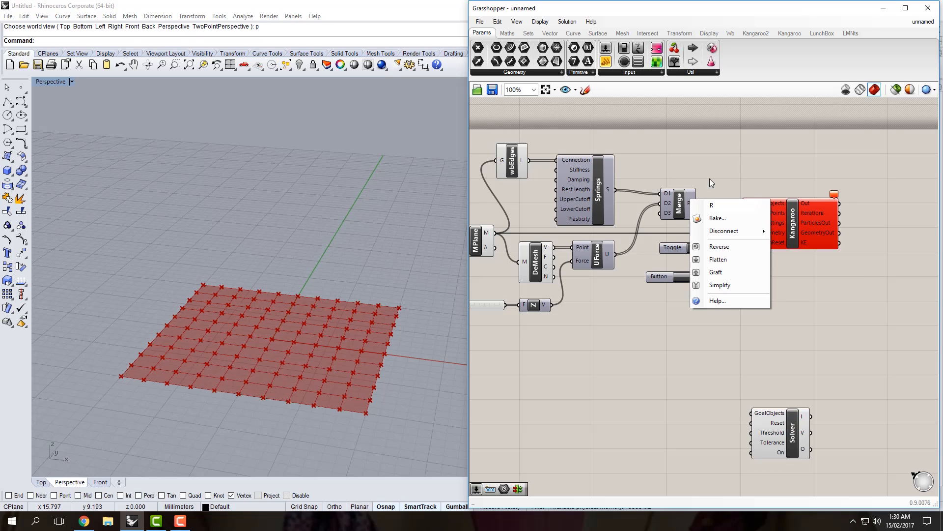
pyautogui.press('f')
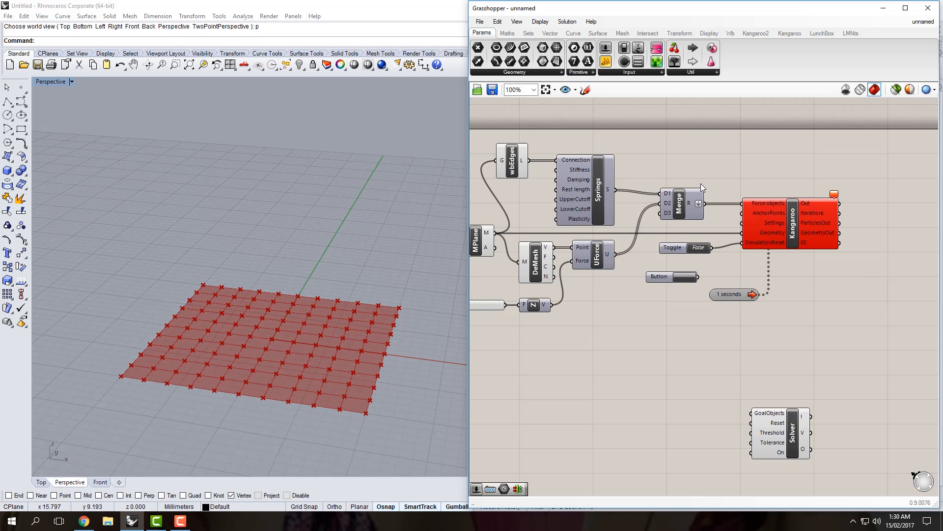
# Try grafting the Merge component's R output and return it to Flatten.
pyautogui.rightClick(695, 202)
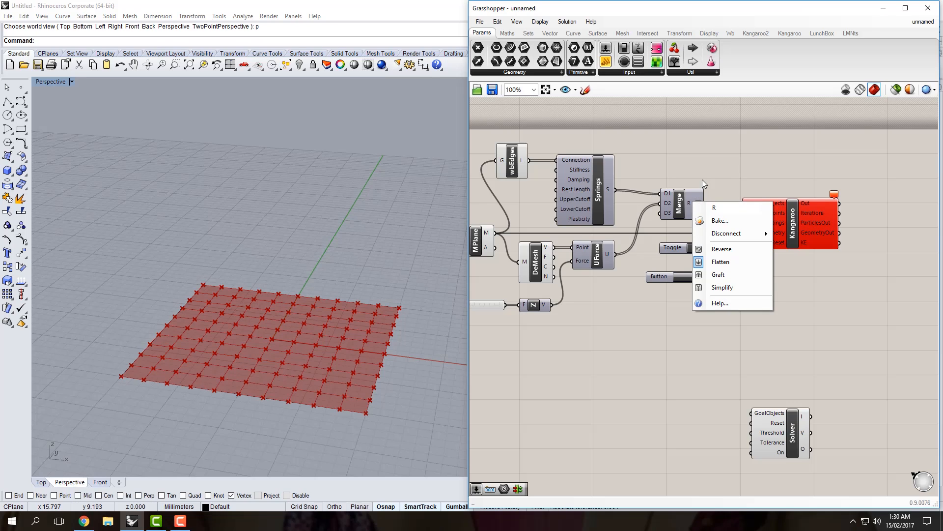
pyautogui.press('g')
pyautogui.rightClick(690, 203)
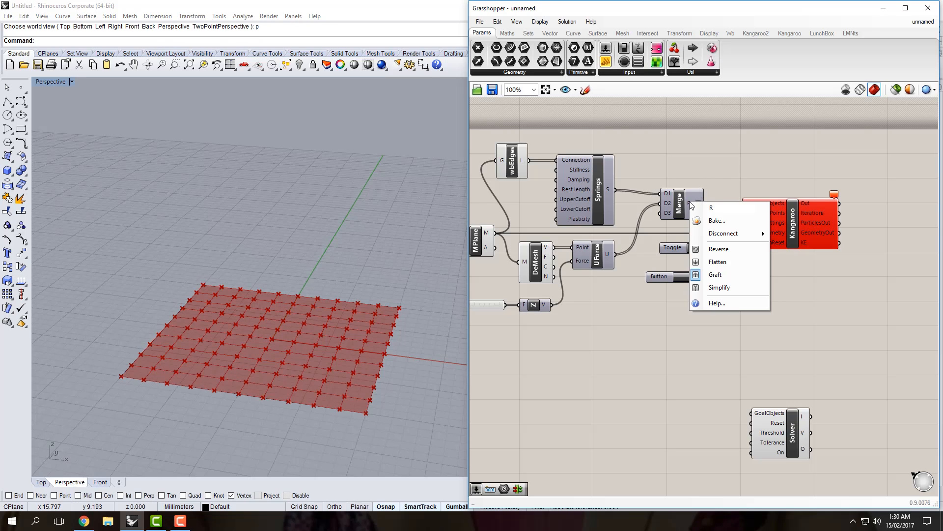
pyautogui.press('f')
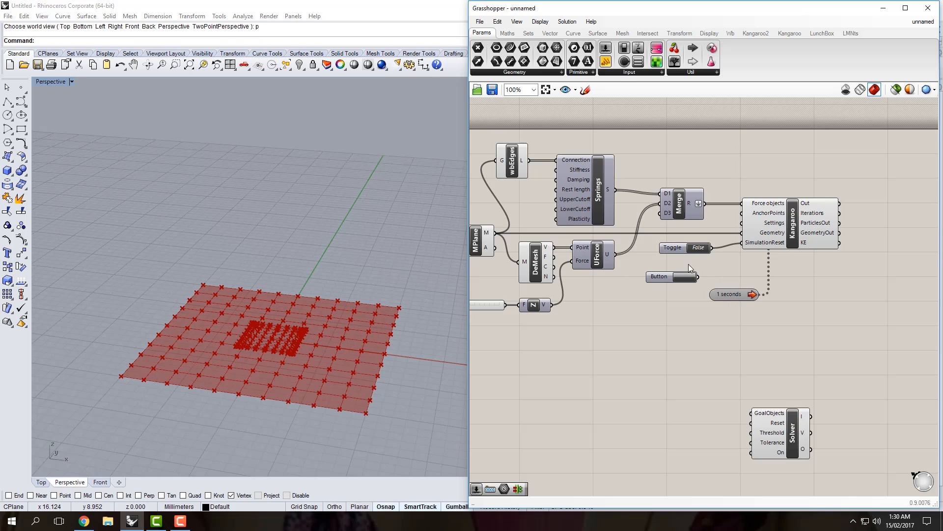
# Set the Timer's interval to 20 ms, let the simulation run, and disable the Timer.
pyautogui.rightClick(730, 293)
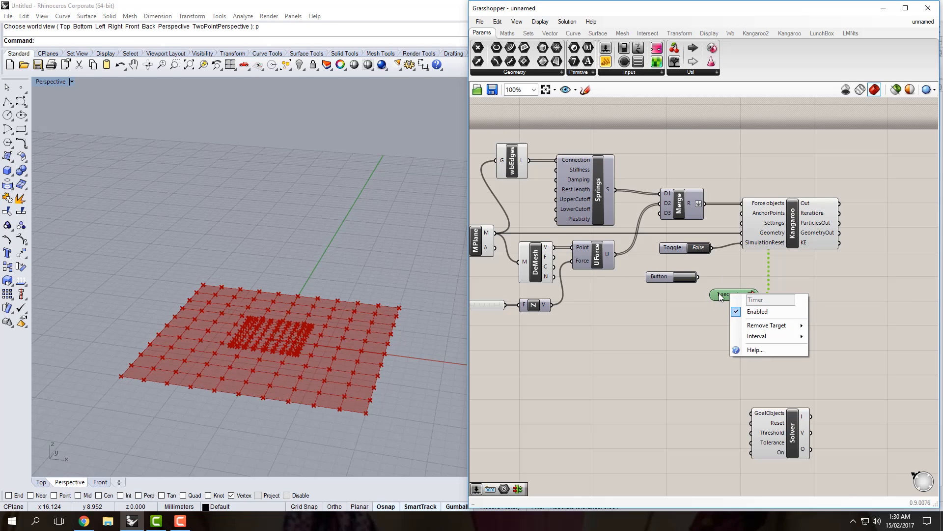
pyautogui.moveTo(771, 338)
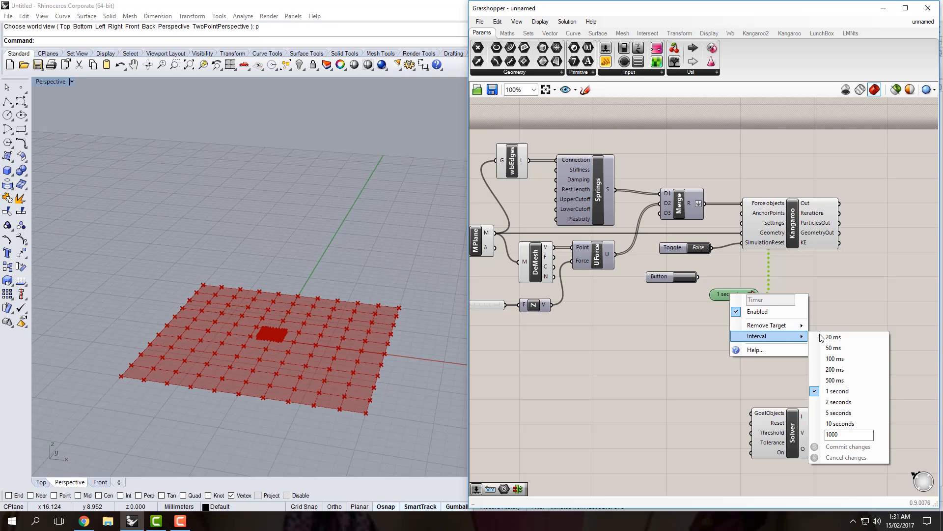
pyautogui.click(842, 338)
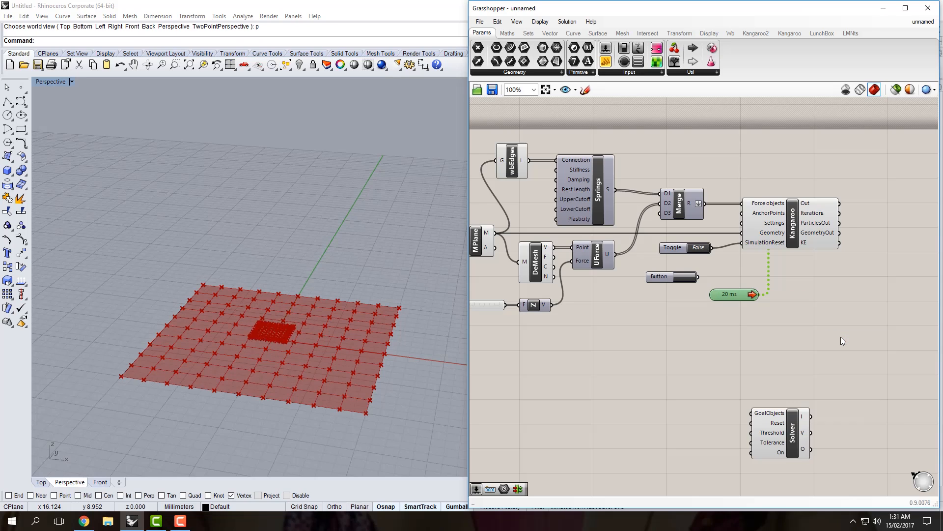
pyautogui.moveTo(272, 310); pyautogui.dragTo(273, 202)
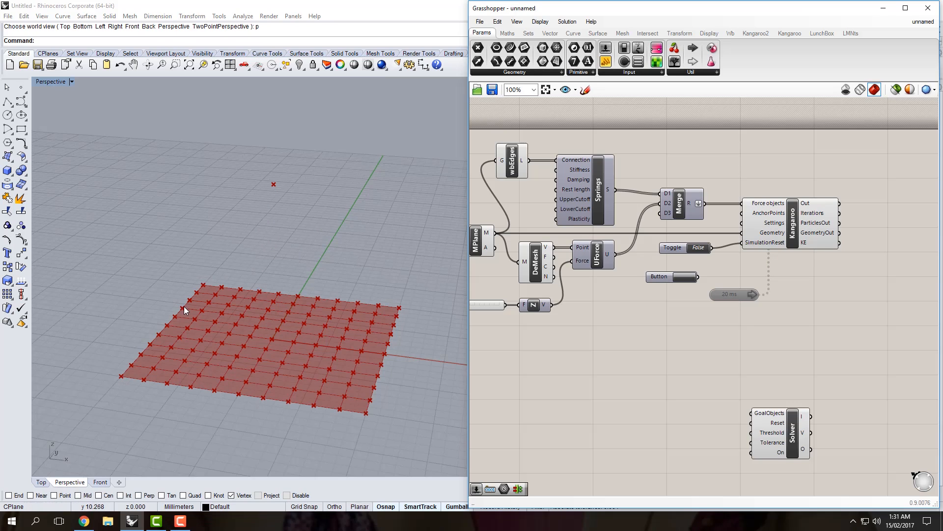
# Add a MeshCorners component above the wbEdges component and select it.
pyautogui.moveTo(582, 321); pyautogui.dragTo(646, 354, button='right')
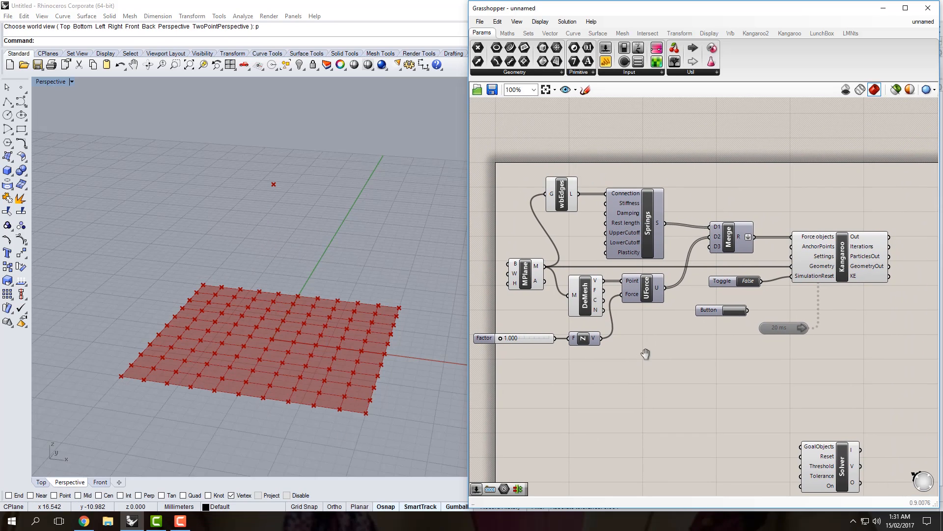
pyautogui.scroll(-1, 550, 216)
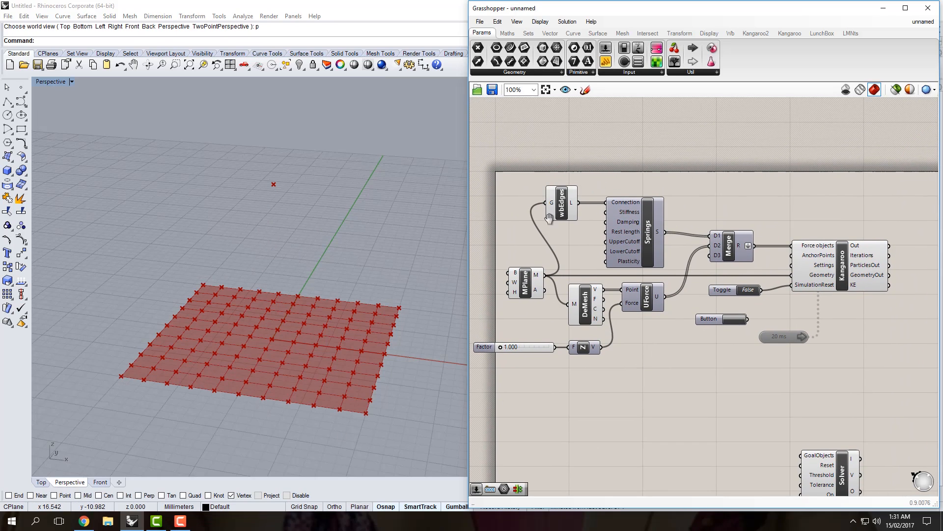
pyautogui.doubleClick(578, 159)
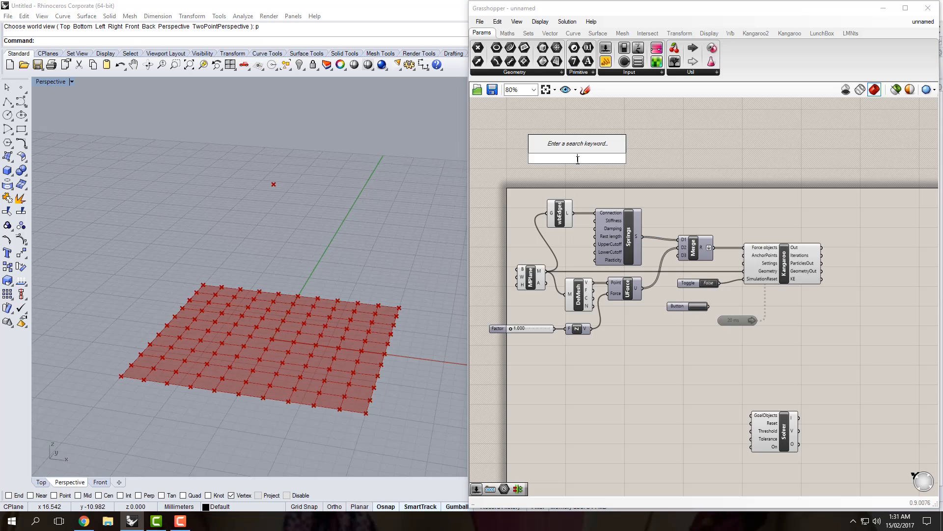
pyautogui.write('mesh cor')
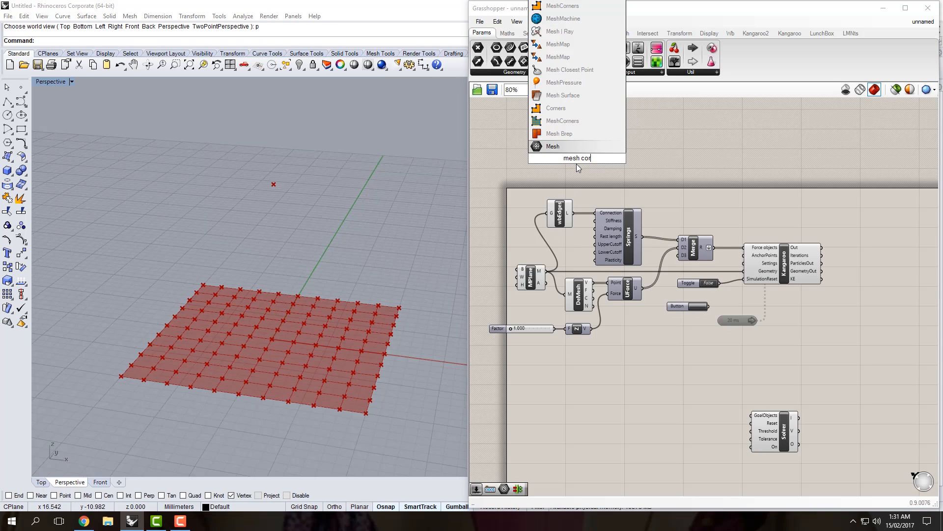
pyautogui.press('Up')
pyautogui.press('Up')
pyautogui.press('Return')
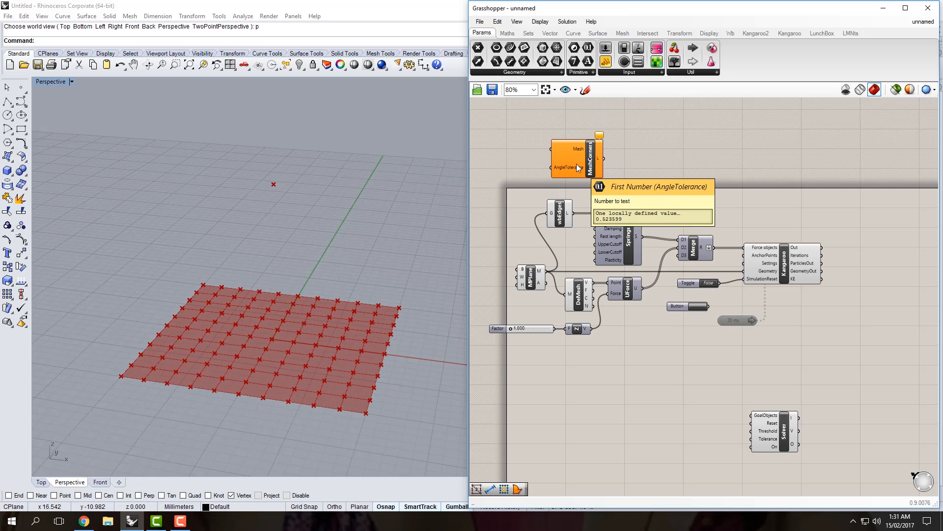
pyautogui.click(588, 167)
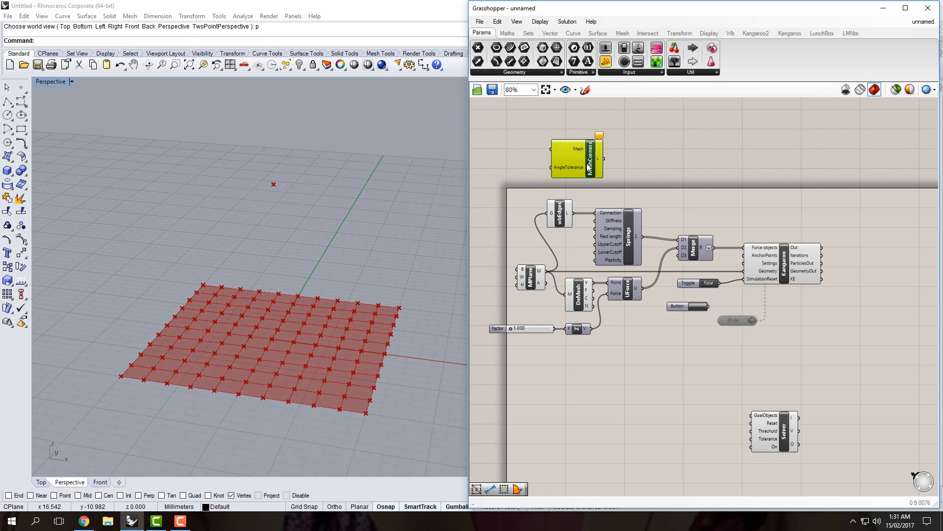
pyautogui.click(789, 33)
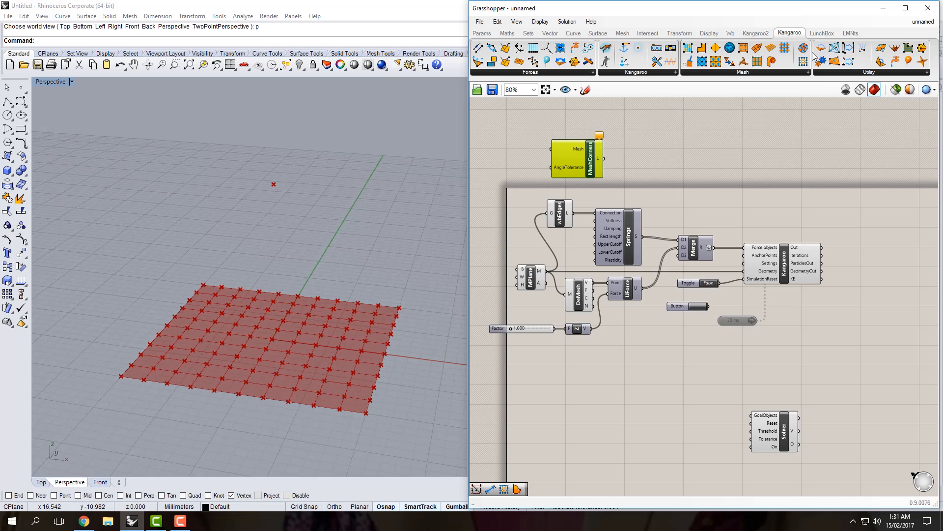
pyautogui.click(853, 72)
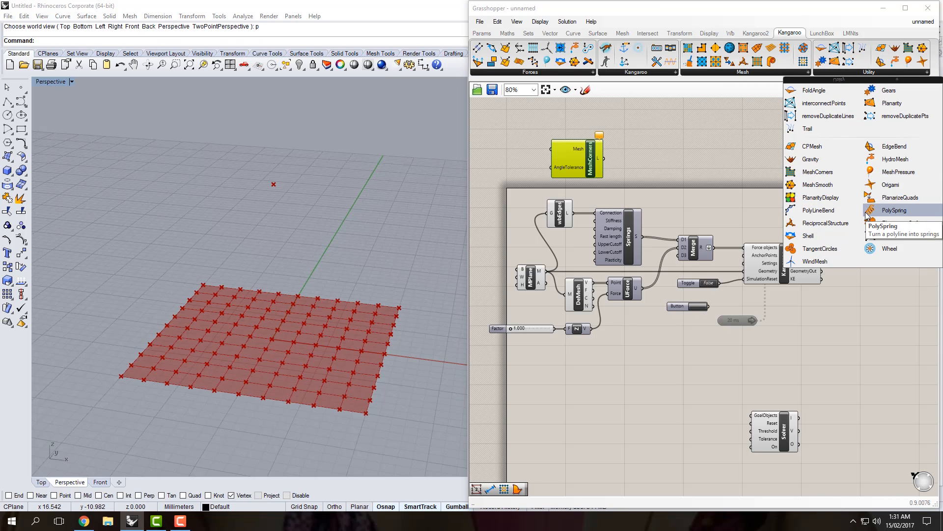
pyautogui.click(688, 176)
# Move the MeshCorners component slightly closer to wbEdges and connect MPlane's mesh output to its Mesh input.
pyautogui.scroll(2, 631, 184)
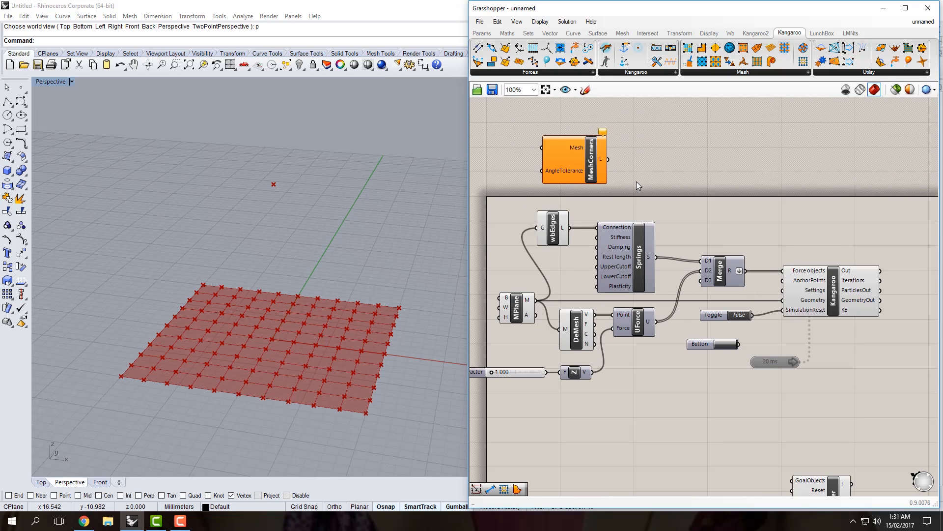
pyautogui.moveTo(567, 175); pyautogui.dragTo(564, 184)
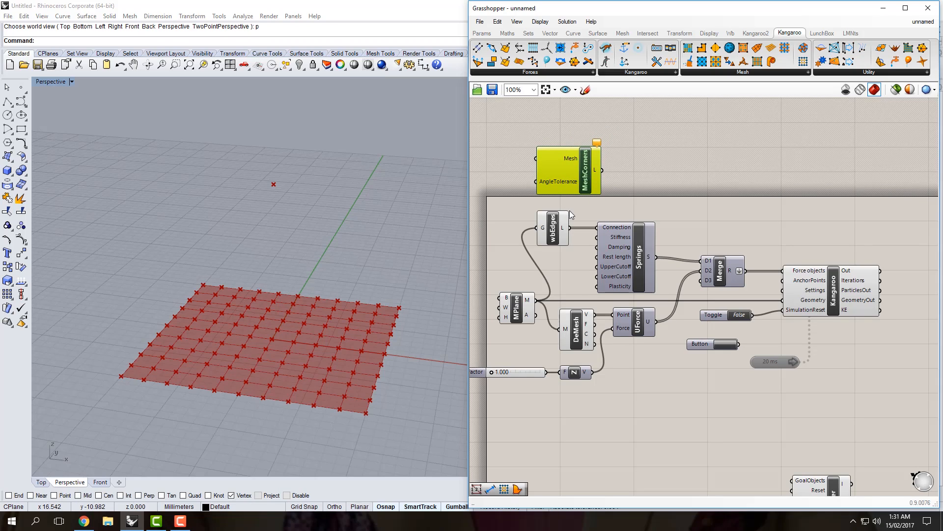
pyautogui.moveTo(548, 281); pyautogui.dragTo(552, 280, button='right')
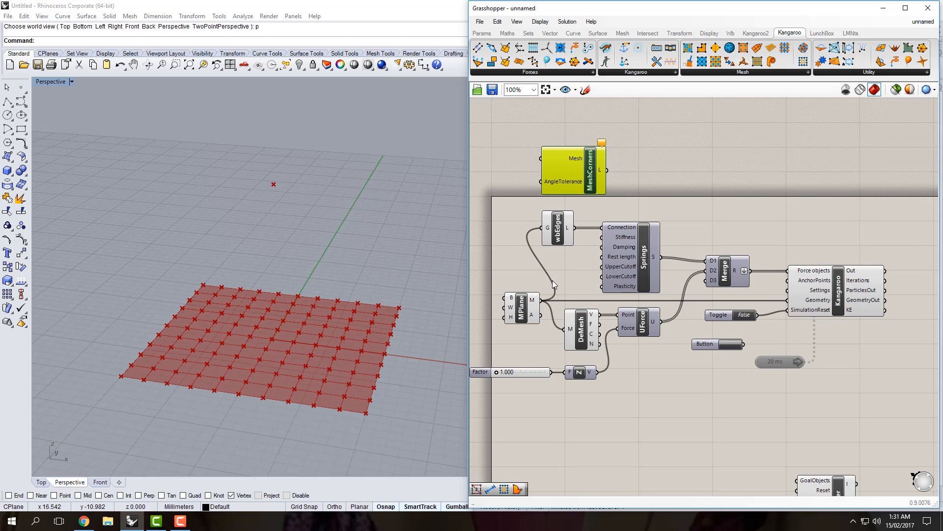
pyautogui.moveTo(541, 299); pyautogui.dragTo(541, 158)
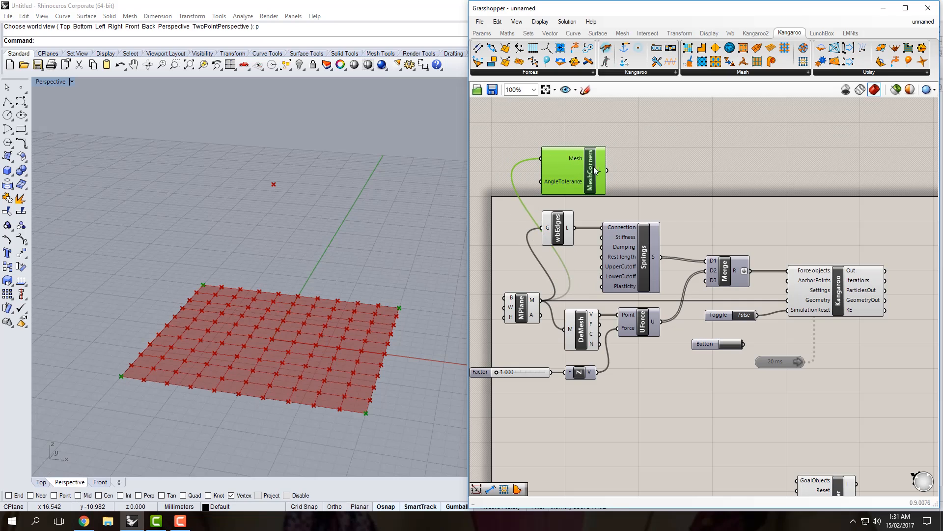
# Check the corner points in the MeshCorners output and connect it to Kangaroo's AnchorPoints input.
pyautogui.moveTo(600, 170)
pyautogui.moveTo(564, 181)
pyautogui.moveTo(657, 211); pyautogui.dragTo(630, 205, button='right')
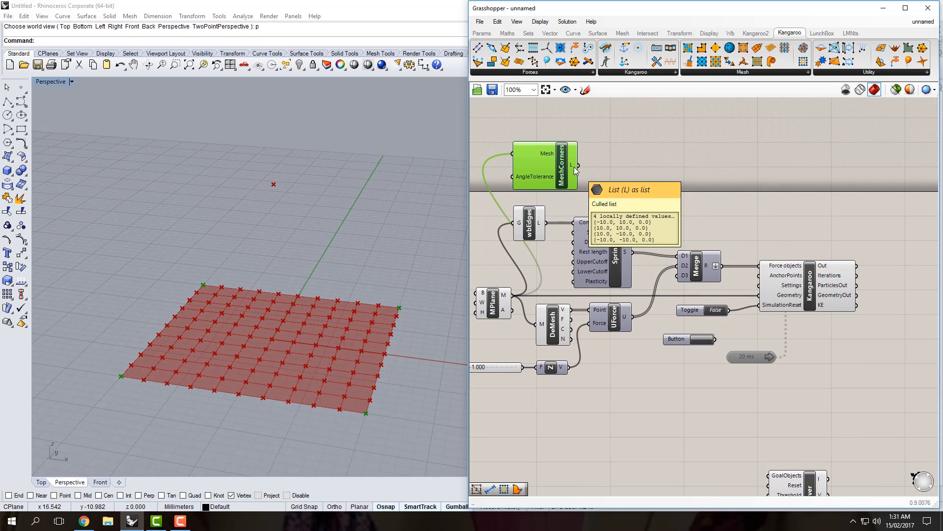
pyautogui.moveTo(578, 166); pyautogui.dragTo(761, 279)
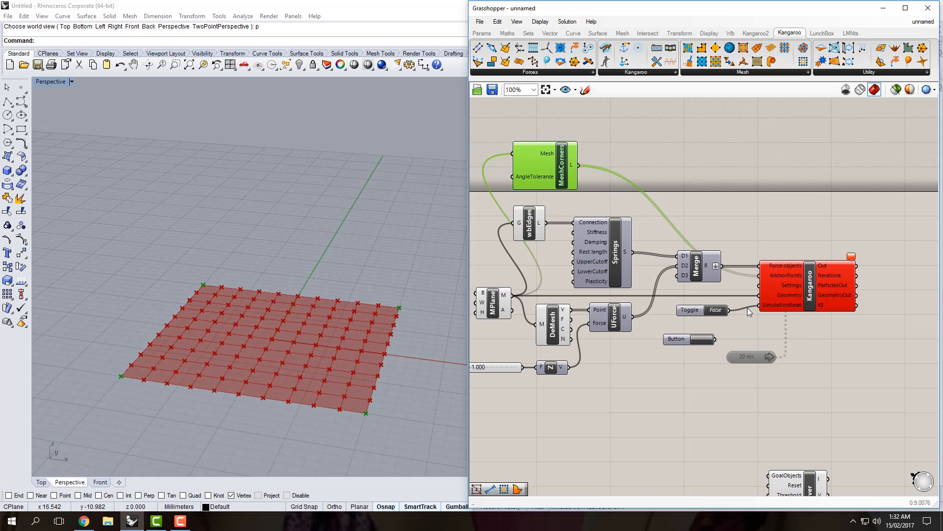
# Connect the Button to Kangaroo's SimulationReset input in place of the Toggle and reset the simulation with it.
pyautogui.moveTo(747, 308); pyautogui.dragTo(732, 304, button='right')
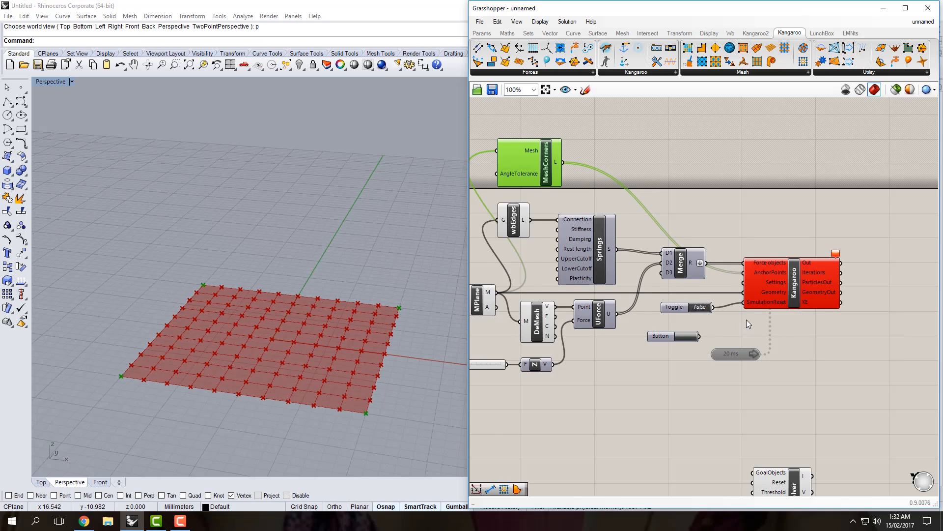
pyautogui.scroll(2, 709, 320)
pyautogui.moveTo(663, 343); pyautogui.dragTo(722, 305)
pyautogui.moveTo(619, 343); pyautogui.dragTo(634, 333)
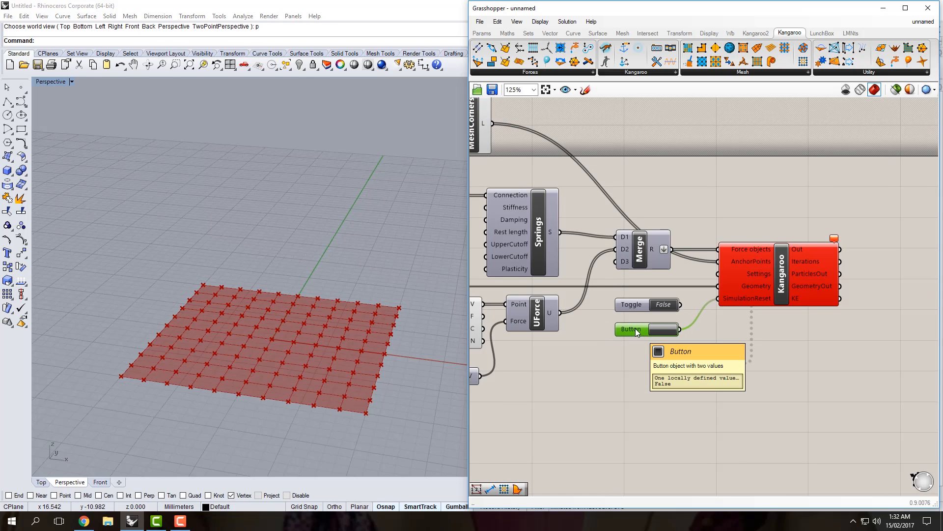
pyautogui.click(661, 328)
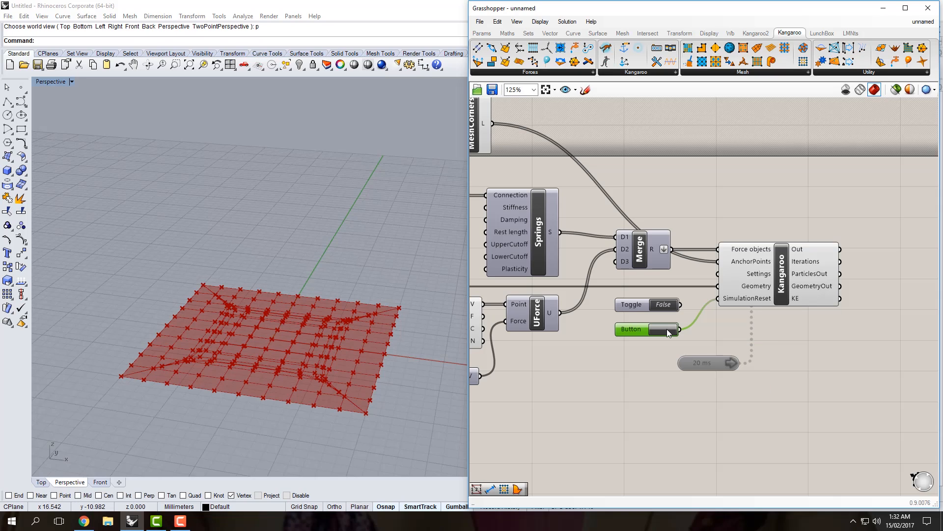
# Delete the unused Boolean Toggle and align the Button with Kangaroo's SimulationReset input.
pyautogui.click(638, 305)
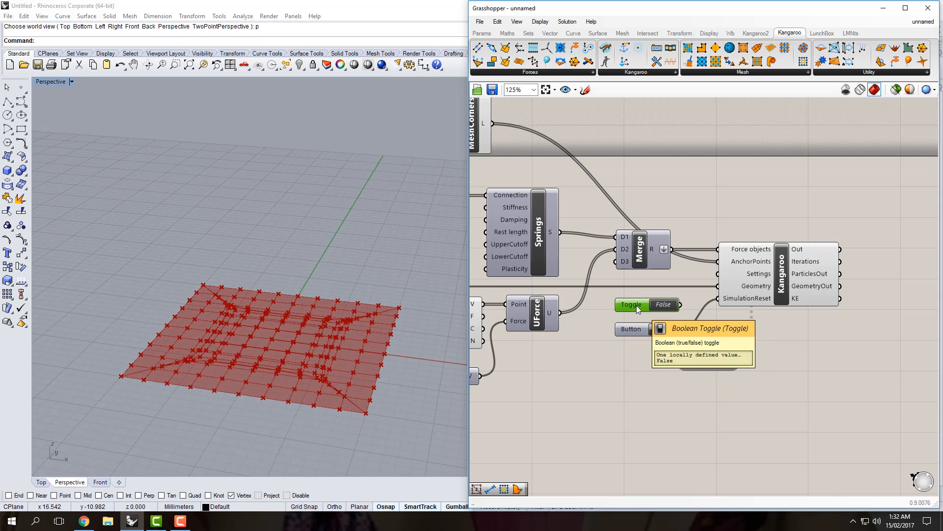
pyautogui.press('Delete')
pyautogui.moveTo(637, 324); pyautogui.dragTo(636, 293)
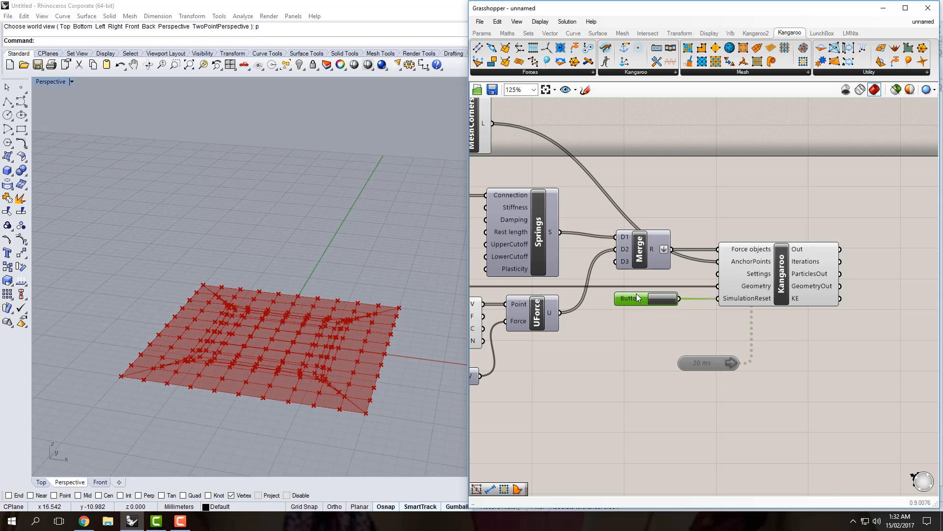
# Enable the 20 ms Timer and hide the preview of the mesh, corner, edge, spring and force components.
pyautogui.doubleClick(706, 364)
pyautogui.moveTo(638, 330); pyautogui.dragTo(679, 341, button='right')
pyautogui.scroll(-1, 691, 344)
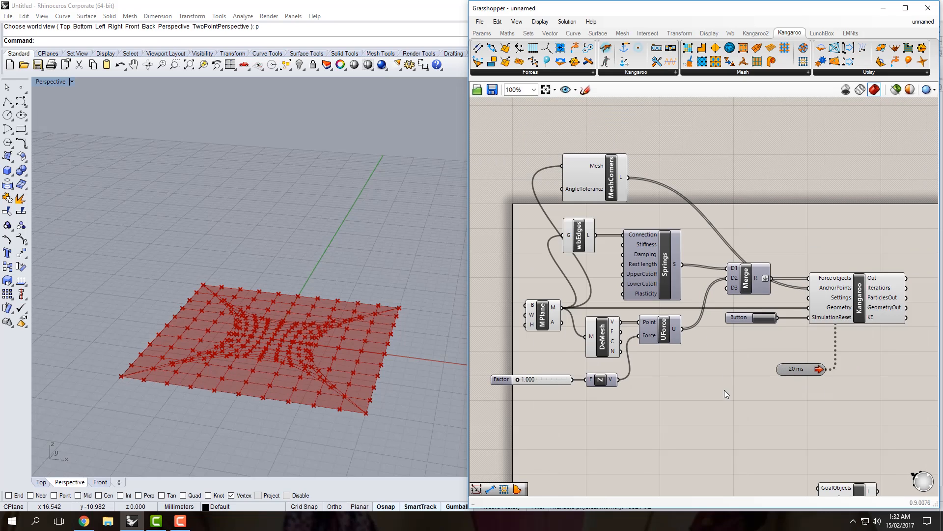
pyautogui.moveTo(725, 390); pyautogui.dragTo(489, 150)
pyautogui.middleClick(529, 174)
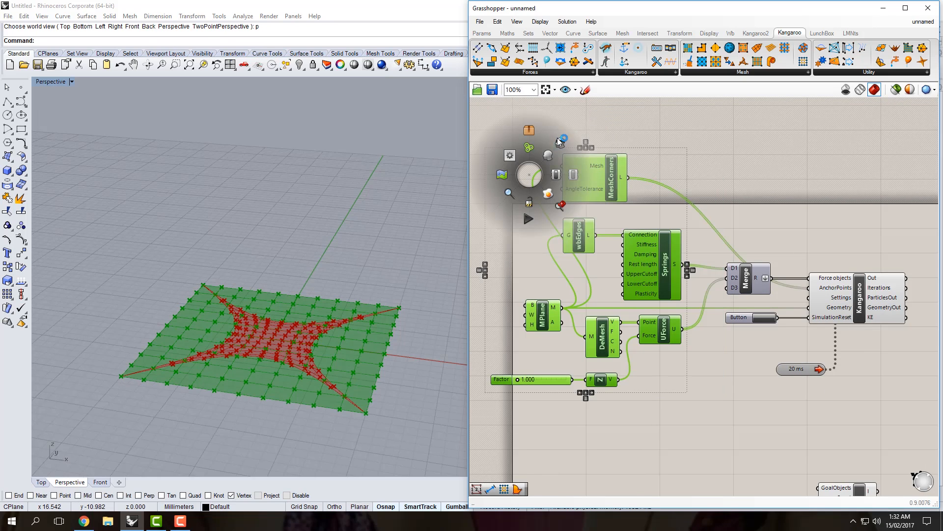
pyautogui.click(559, 141)
# Add a Geometry parameter beside the Kangaroo component and connect Kangaroo's GeometryOut to it.
pyautogui.moveTo(856, 306); pyautogui.dragTo(642, 279, button='right')
pyautogui.click(614, 270)
pyautogui.scroll(1, 614, 270)
pyautogui.click(715, 295)
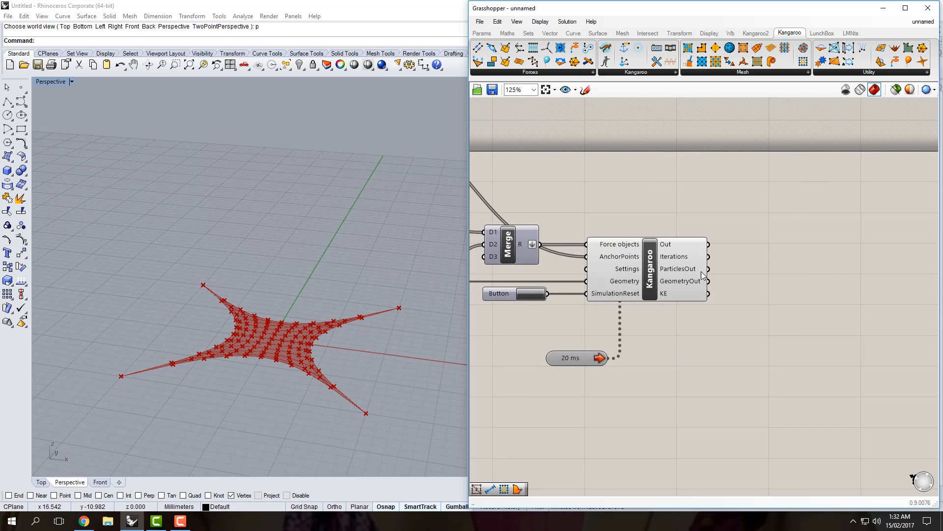
pyautogui.doubleClick(786, 274)
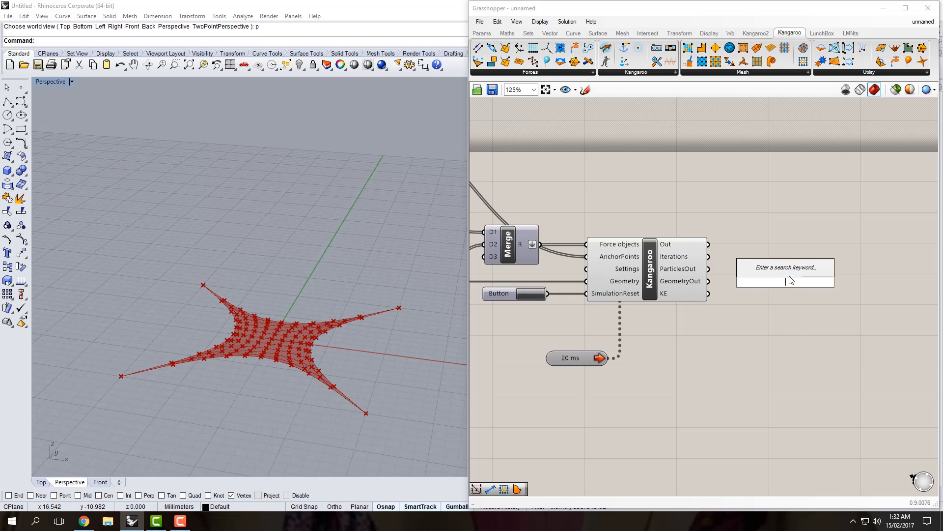
pyautogui.write('geometry')
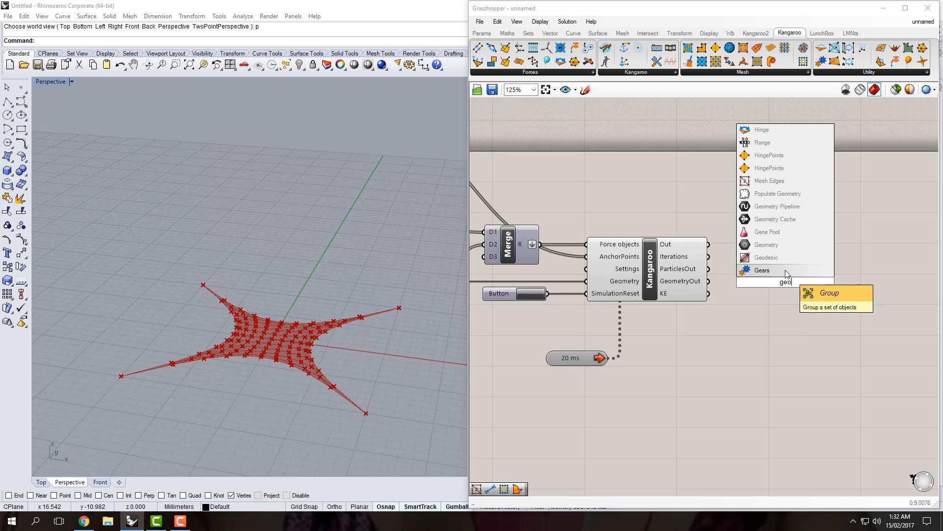
pyautogui.press('Return')
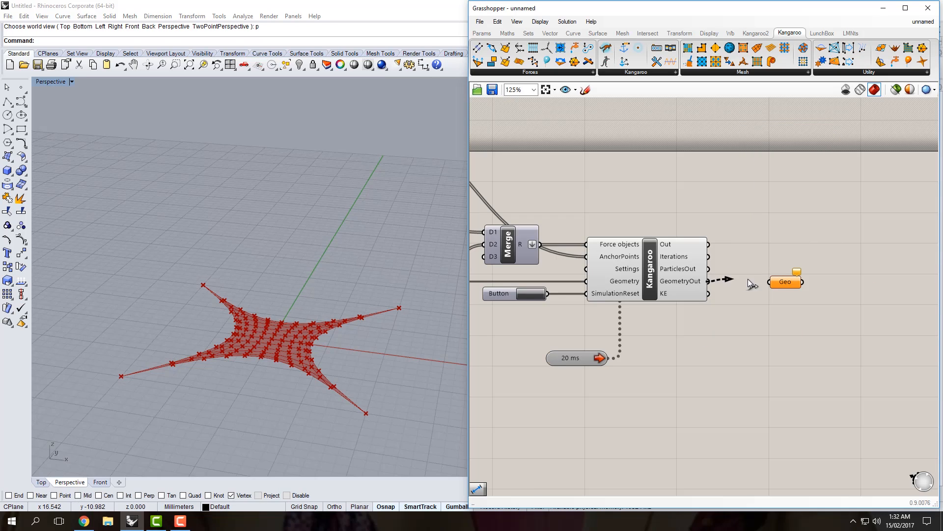
pyautogui.moveTo(748, 279)
pyautogui.mouseDown()
pyautogui.moveTo(783, 281)
pyautogui.moveTo(754, 281)
pyautogui.mouseUp()
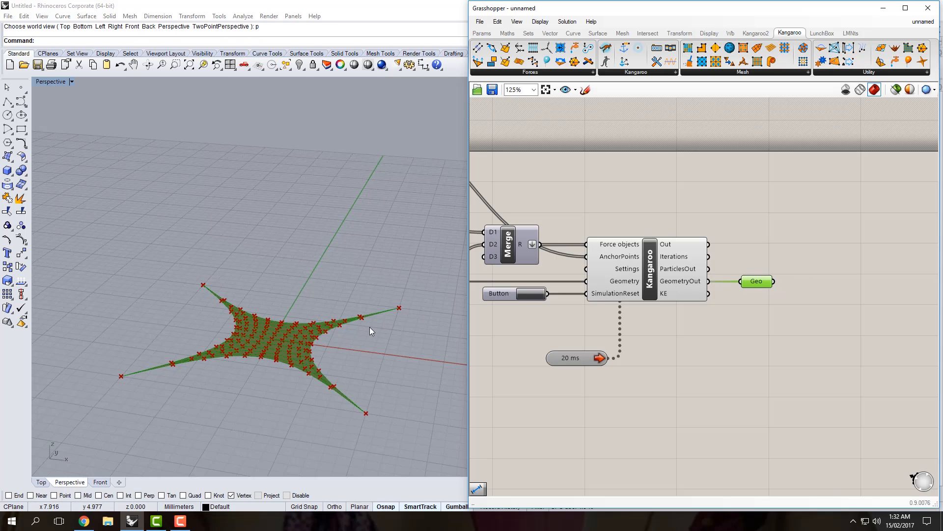
# Turn off the Kangaroo component's preview so only the Geometry parameter displays the mesh.
pyautogui.click(641, 264)
pyautogui.press('space')
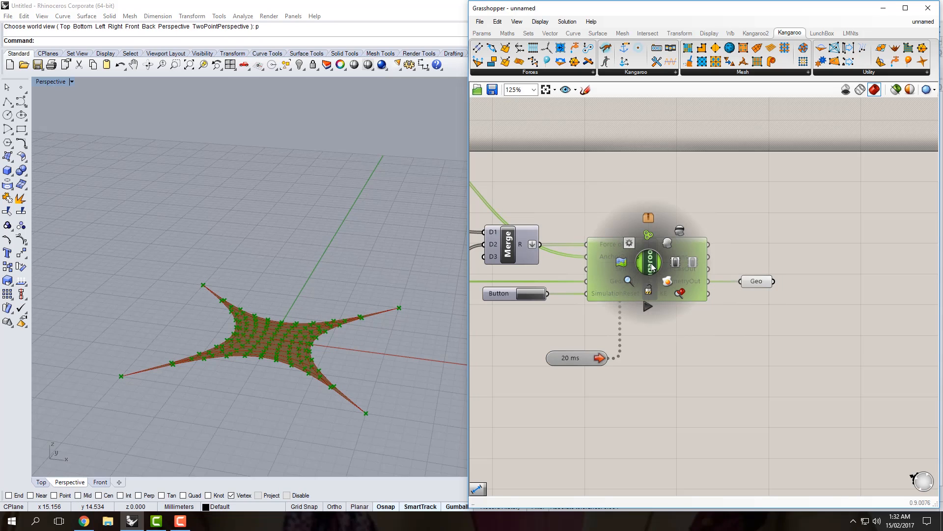
pyautogui.click(682, 233)
pyautogui.click(589, 325)
# Raise the Factor slider feeding the Unit Z vector to 100.000 while the simulation runs.
pyautogui.moveTo(553, 333); pyautogui.dragTo(775, 331, button='right')
pyautogui.scroll(-2, 750, 341)
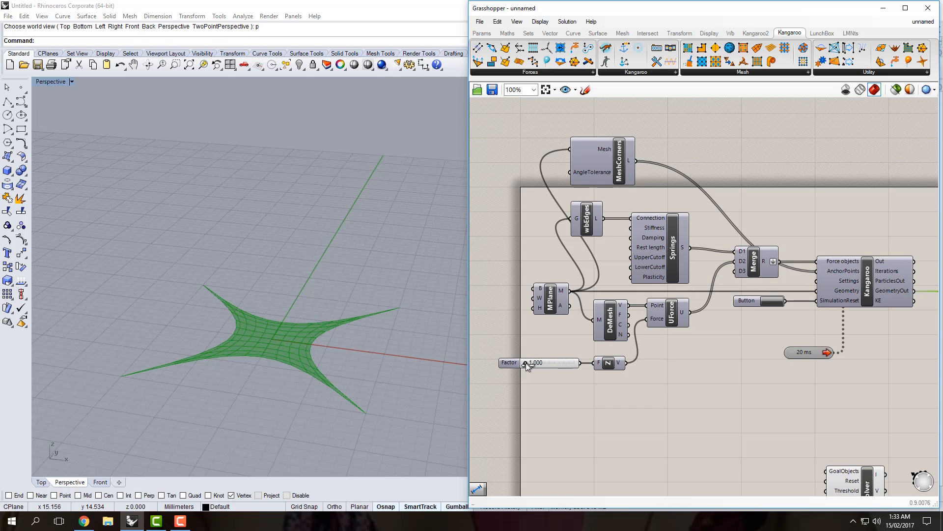
pyautogui.moveTo(526, 363); pyautogui.dragTo(651, 363)
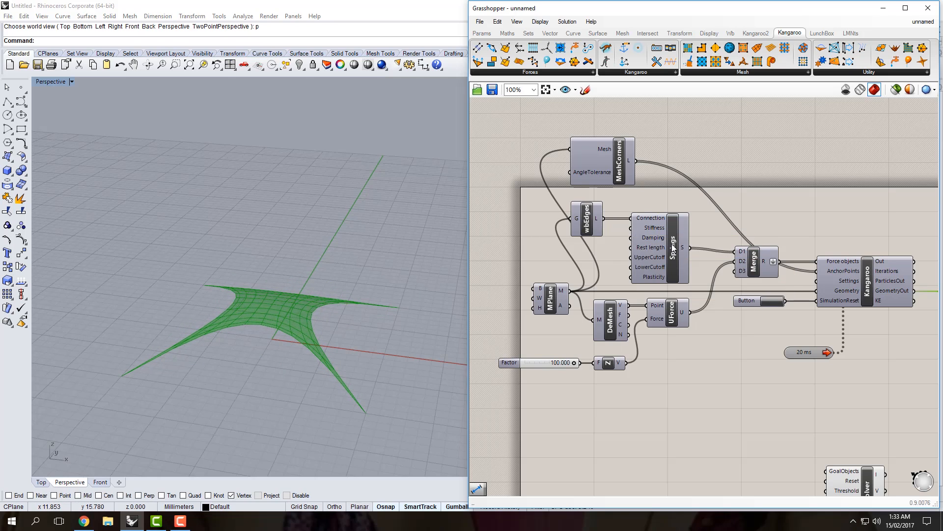
# Add a Multiplication component below wbEdges and shift the downstream components away from wbEdges to make room.
pyautogui.moveTo(647, 248)
pyautogui.doubleClick(553, 256)
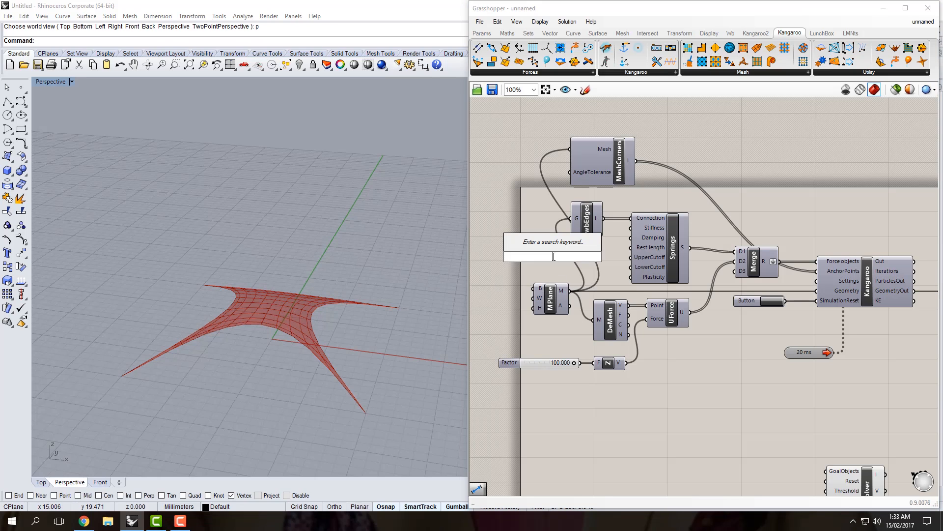
pyautogui.write('*')
pyautogui.press('Return')
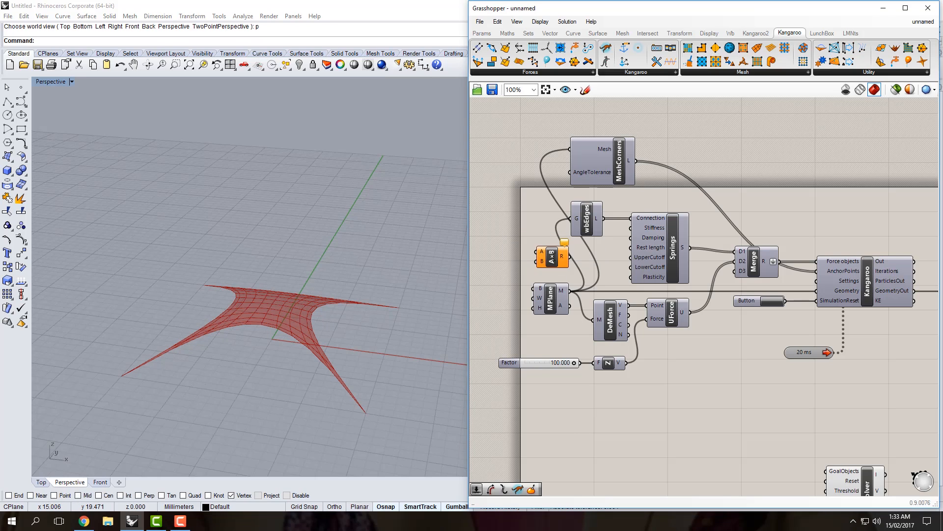
pyautogui.moveTo(723, 236); pyautogui.dragTo(699, 237, button='right')
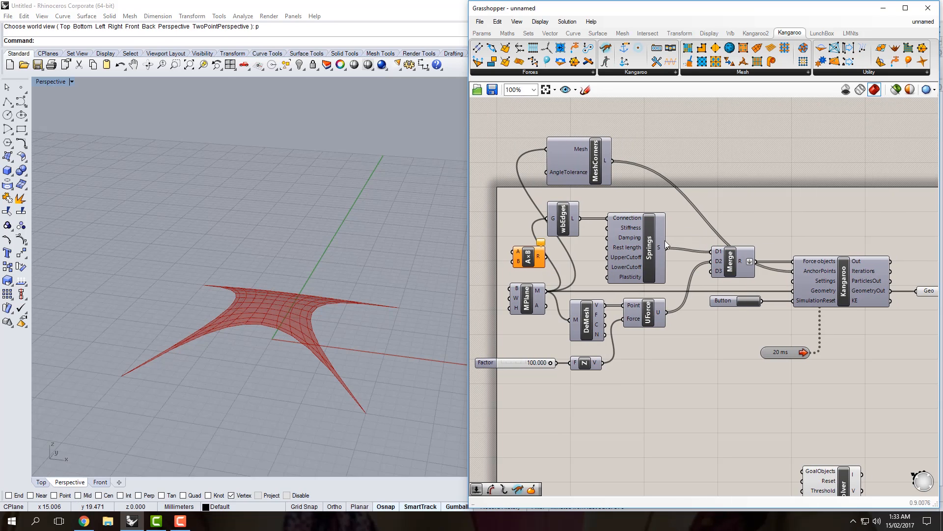
pyautogui.scroll(-1, 719, 257)
pyautogui.moveTo(902, 474); pyautogui.dragTo(592, 144)
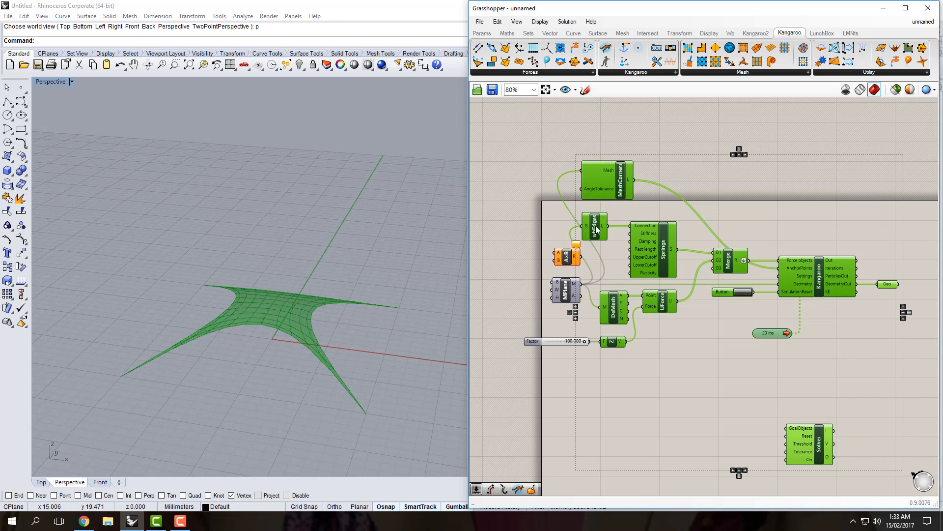
pyautogui.keyDown('ctrl'); pyautogui.click(597, 227); pyautogui.keyUp('ctrl')
pyautogui.moveTo(655, 245); pyautogui.dragTo(730, 249)
# Add a Length component fed by the wbEdges lines and place the Multiplication after it, with the lengths in input A.
pyautogui.doubleClick(605, 254)
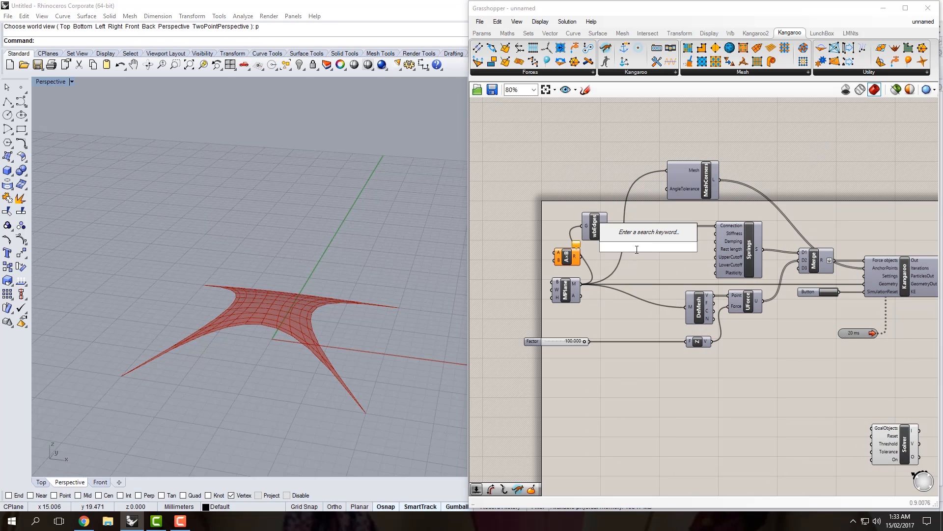
pyautogui.write('leng')
pyautogui.press('Return')
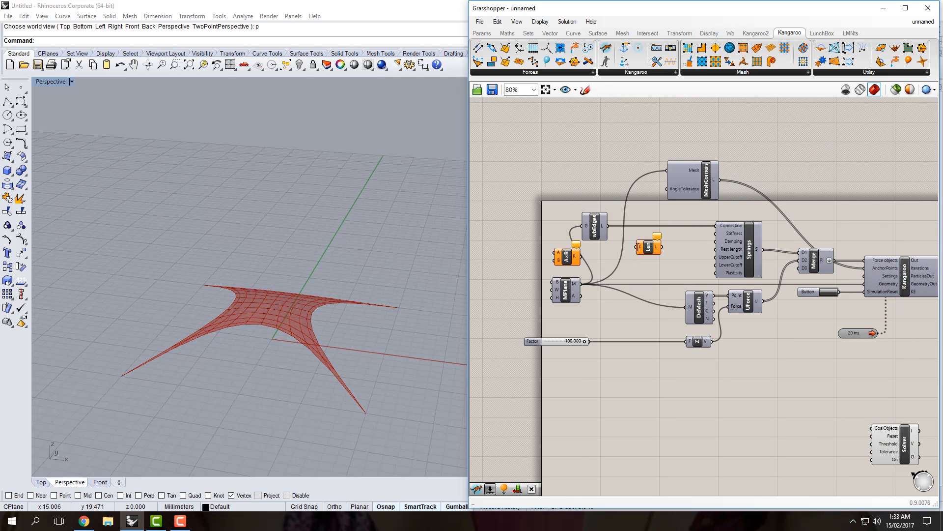
pyautogui.moveTo(631, 243); pyautogui.dragTo(639, 247)
pyautogui.moveTo(568, 256); pyautogui.dragTo(671, 247)
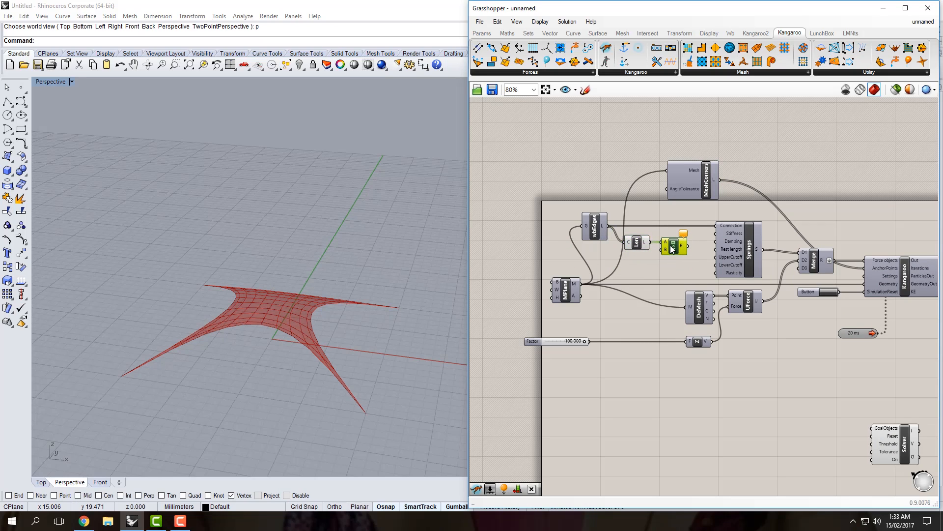
# Add a 0.250 number slider to the Multiplication's B input and connect its result to the Springs' Rest length.
pyautogui.click(486, 37)
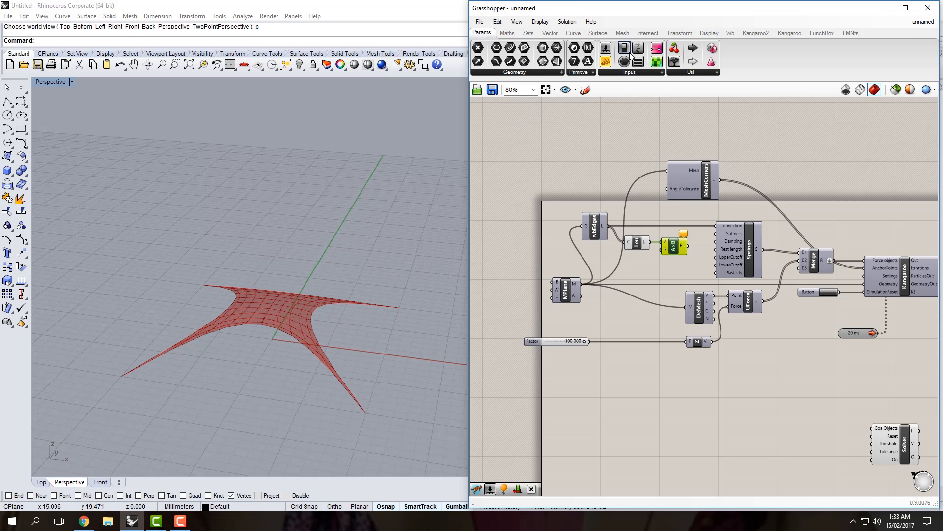
pyautogui.moveTo(605, 47); pyautogui.dragTo(644, 250)
pyautogui.scroll(2, 644, 250)
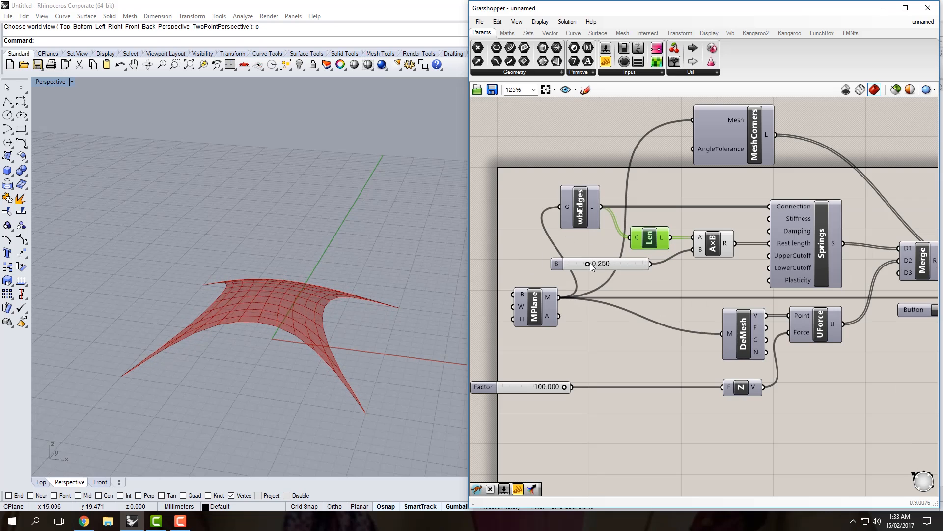
# Set the rest-length multiplier slider to 1.000 and inspect the resulting mesh shape in the Perspective view.
pyautogui.moveTo(588, 264); pyautogui.dragTo(686, 276)
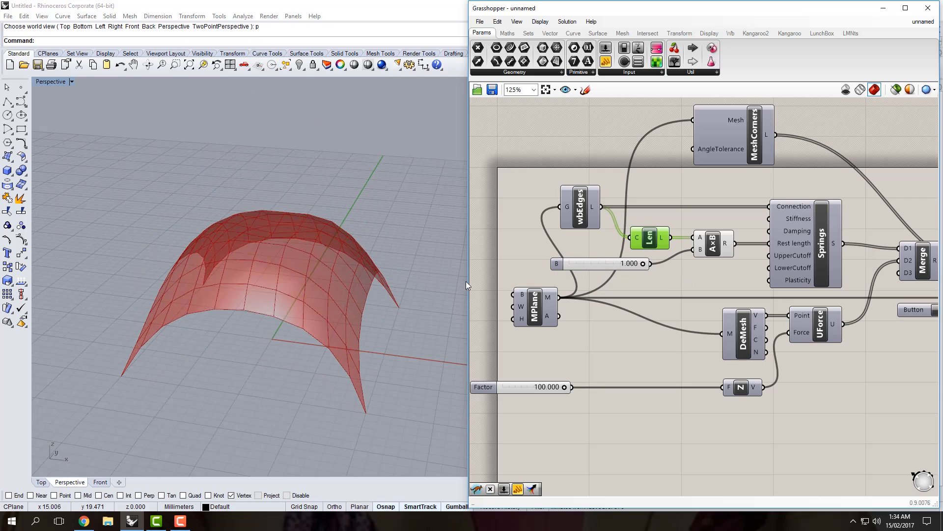
pyautogui.moveTo(289, 216); pyautogui.dragTo(308, 225, button='right')
pyautogui.moveTo(658, 297); pyautogui.dragTo(619, 295, button='right')
pyautogui.scroll(-1, 618, 295)
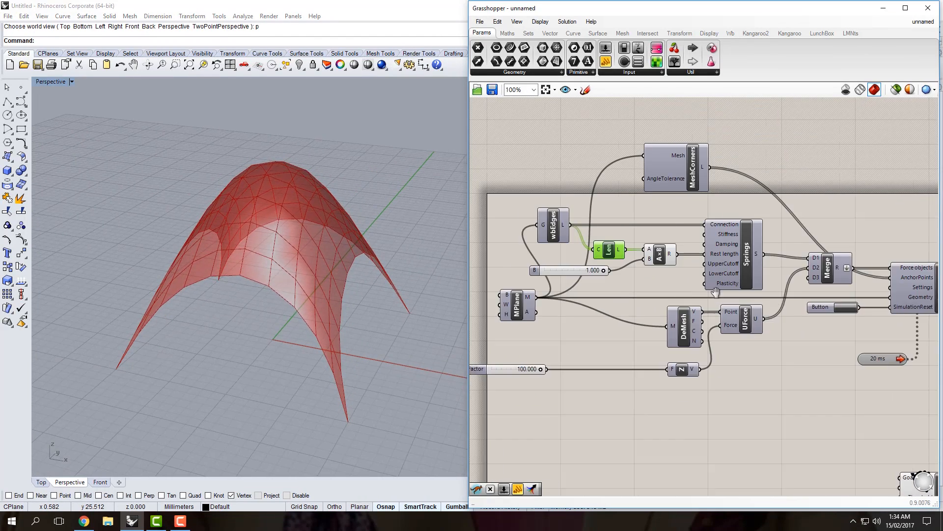
pyautogui.moveTo(782, 279); pyautogui.dragTo(668, 289, button='right')
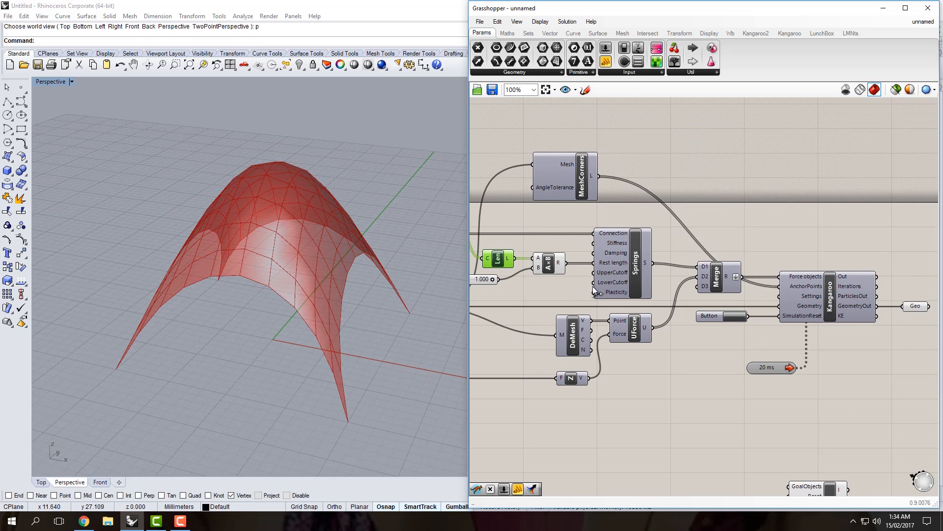
# Disable the 20 ms timer attached to the Kangaroo solver.
pyautogui.moveTo(559, 296); pyautogui.dragTo(597, 305, button='right')
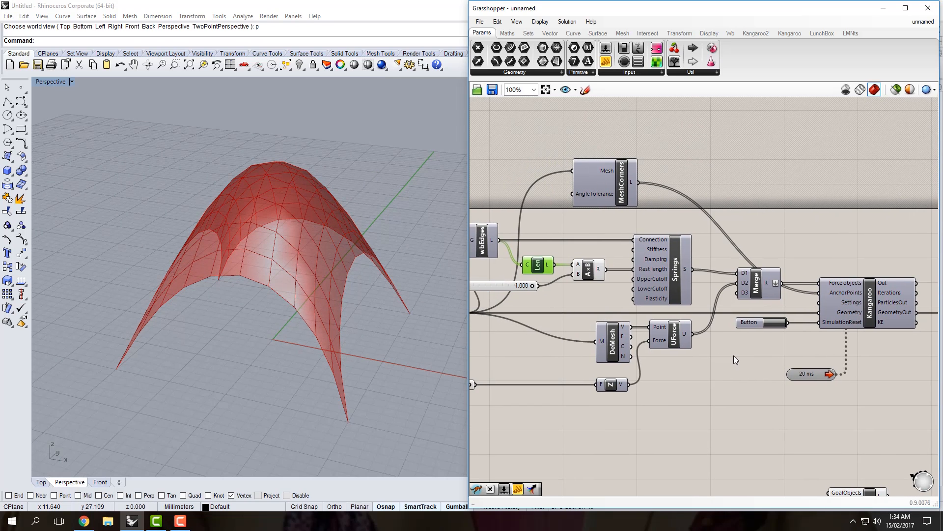
pyautogui.moveTo(769, 343)
pyautogui.mouseDown(button='right')
pyautogui.moveTo(640, 334)
pyautogui.moveTo(762, 342)
pyautogui.mouseUp(button='right')
pyautogui.scroll(-2, 763, 343)
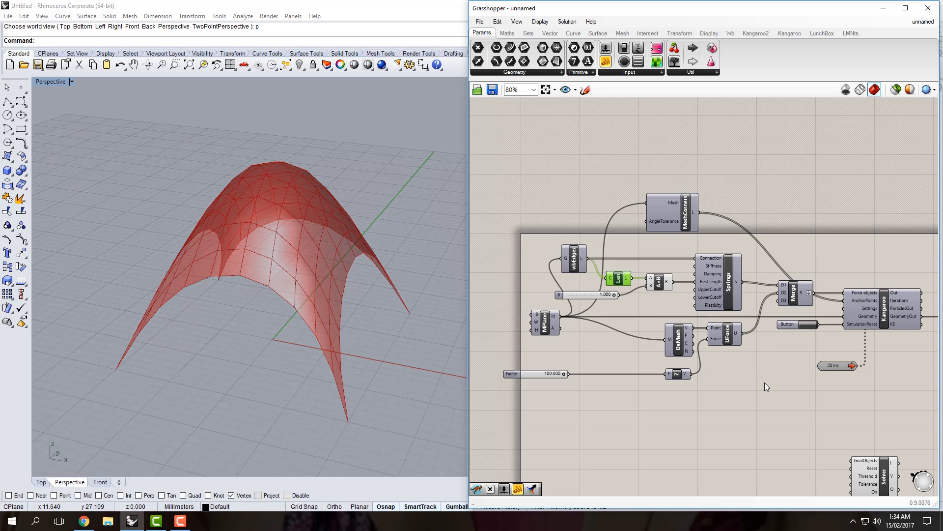
pyautogui.moveTo(765, 383); pyautogui.dragTo(706, 325, button='right')
pyautogui.scroll(1, 746, 338)
pyautogui.doubleClick(740, 328)
pyautogui.scroll(-1, 728, 321)
pyautogui.scroll(-1, 703, 323)
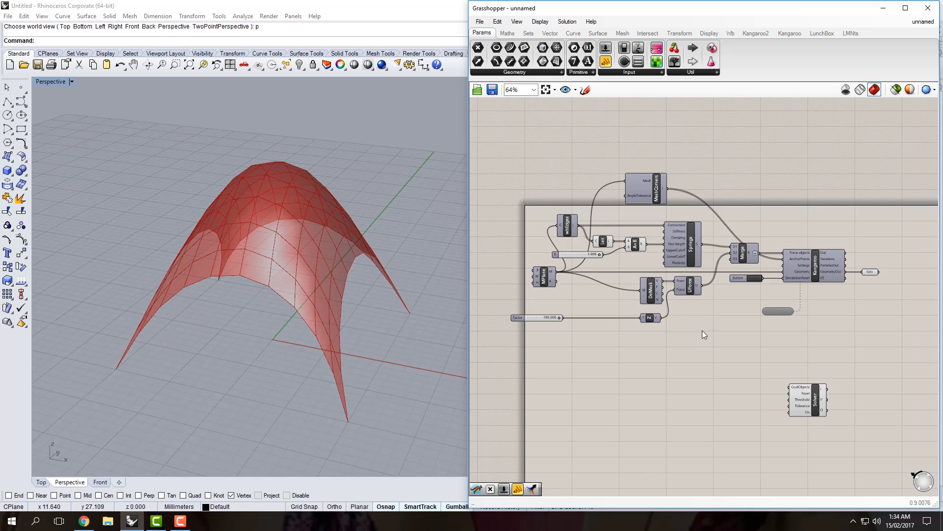
pyautogui.scroll(1, 815, 402)
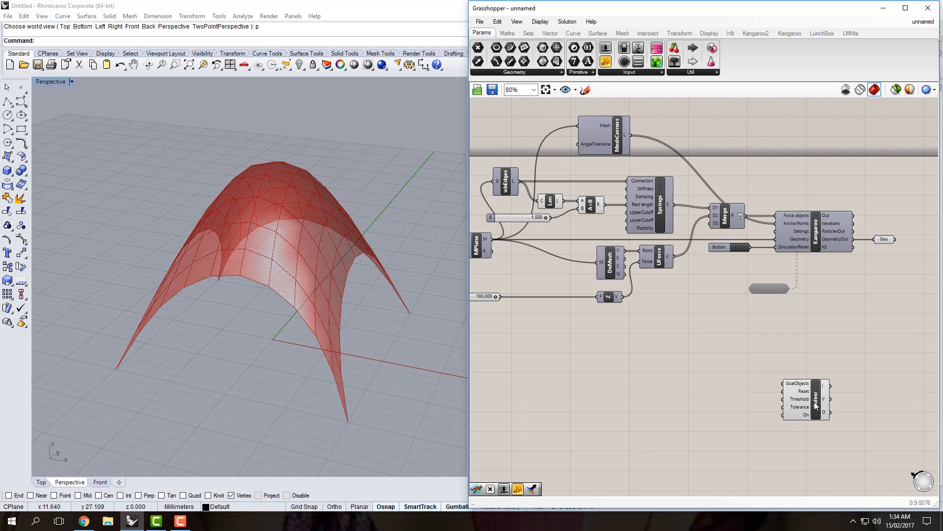
# Add a second Mesh Plane component on the empty canvas to the left of the Kangaroo 2 Solver.
pyautogui.moveTo(659, 384); pyautogui.dragTo(698, 375, button='right')
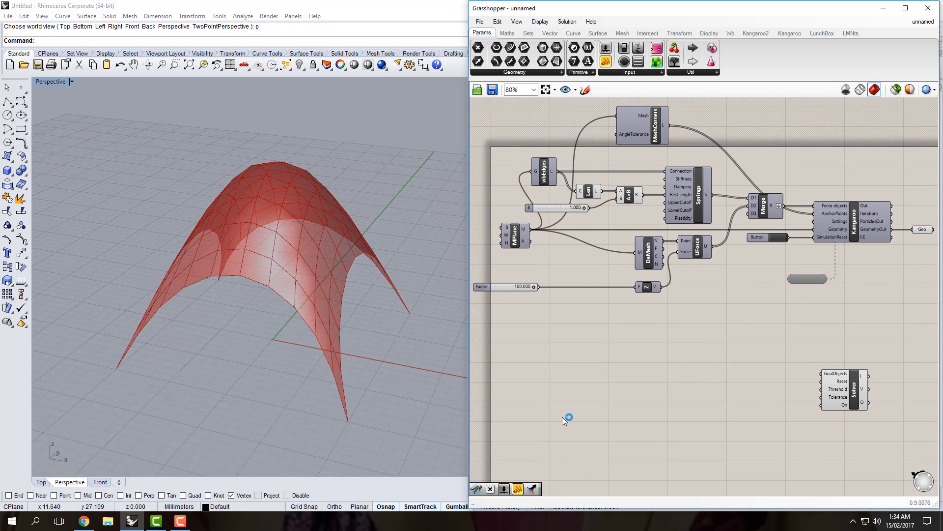
pyautogui.doubleClick(522, 402)
pyautogui.write('m')
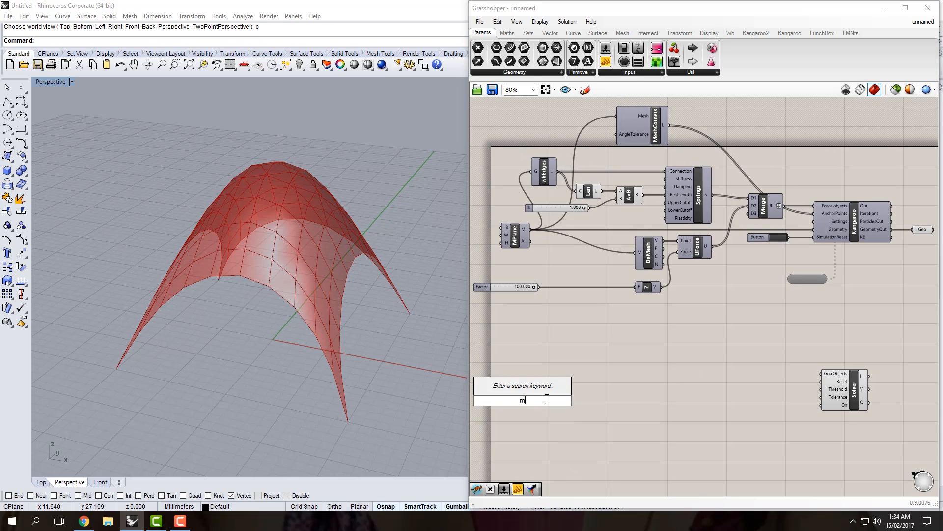
pyautogui.write('esh pla')
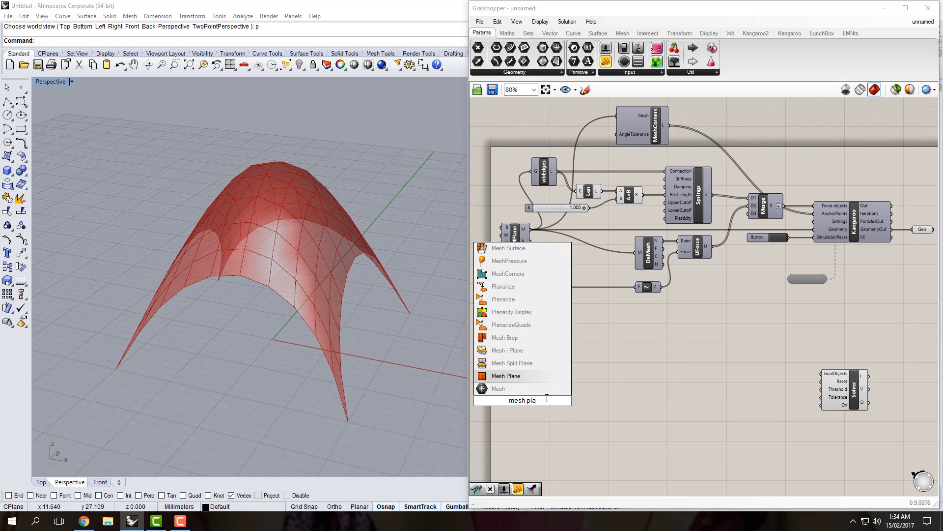
pyautogui.press('Return')
pyautogui.moveTo(529, 410); pyautogui.dragTo(523, 397)
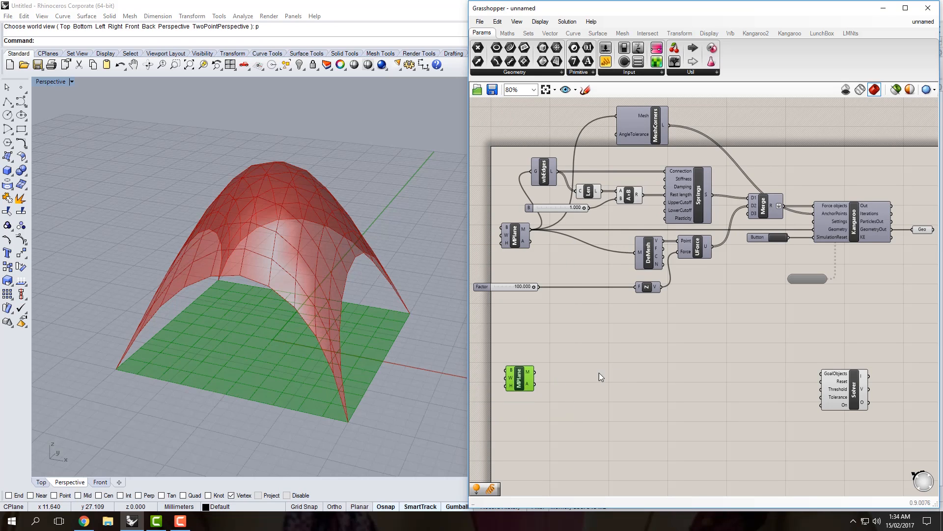
# Add a Weaverbird's Mesh Edges component beside the new Mesh Plane and feed it the plane's mesh.
pyautogui.doubleClick(623, 373)
pyautogui.write('wbe')
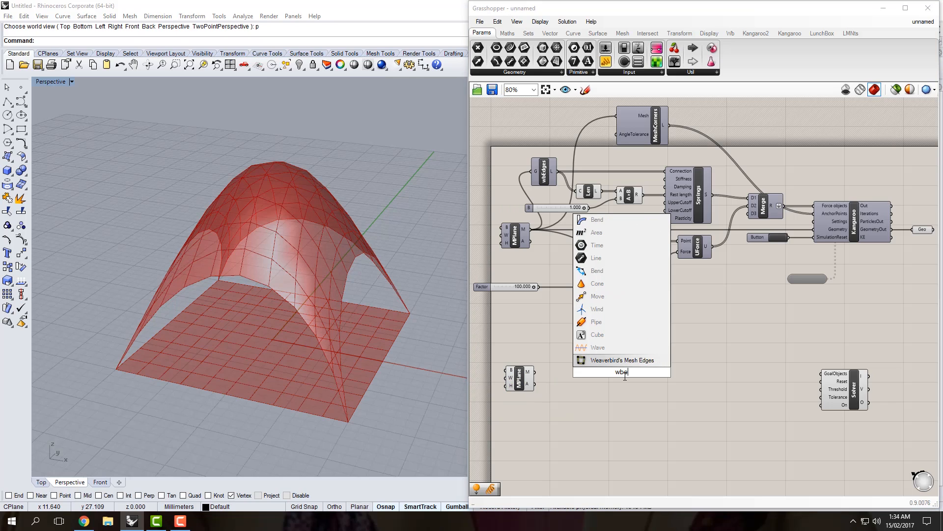
pyautogui.press('Return')
pyautogui.moveTo(535, 372); pyautogui.dragTo(603, 374)
# Add a MeshCorners component above the new wbEdges and connect the new Mesh Plane's mesh to its Mesh input.
pyautogui.click(592, 408)
pyautogui.doubleClick(592, 408)
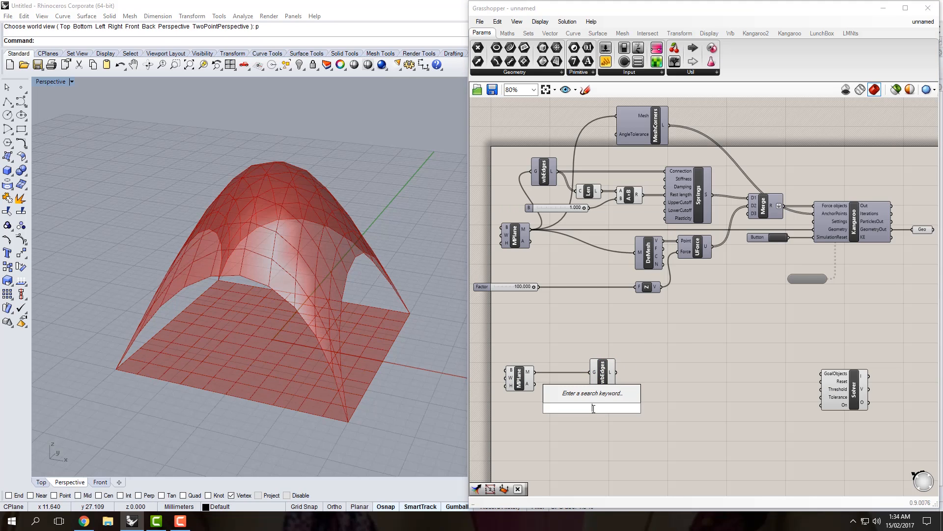
pyautogui.write('mesh cor')
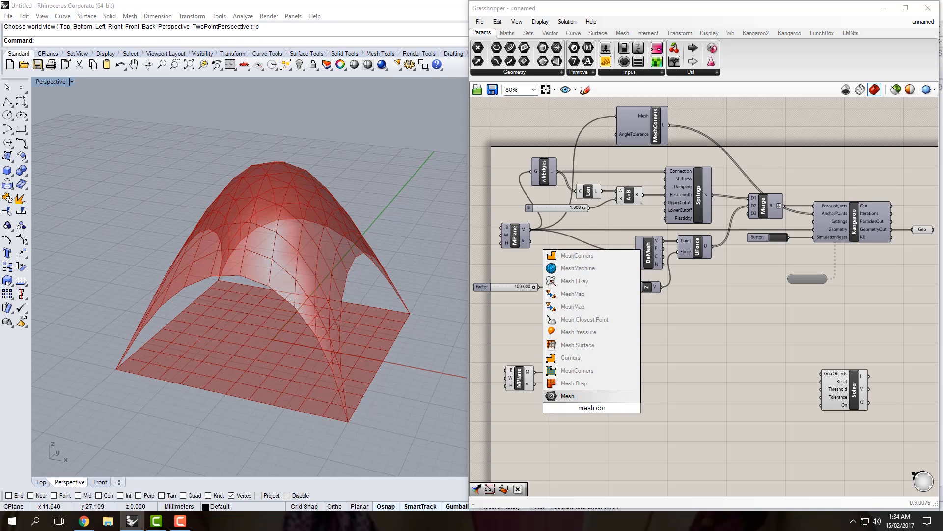
pyautogui.press('Up')
pyautogui.press('Return')
pyautogui.moveTo(582, 329); pyautogui.dragTo(577, 318)
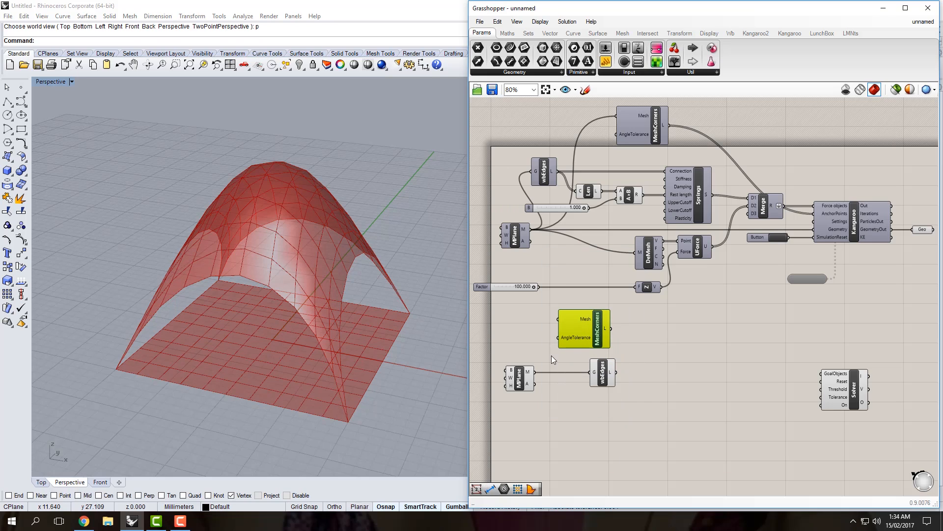
pyautogui.moveTo(535, 372); pyautogui.dragTo(590, 337)
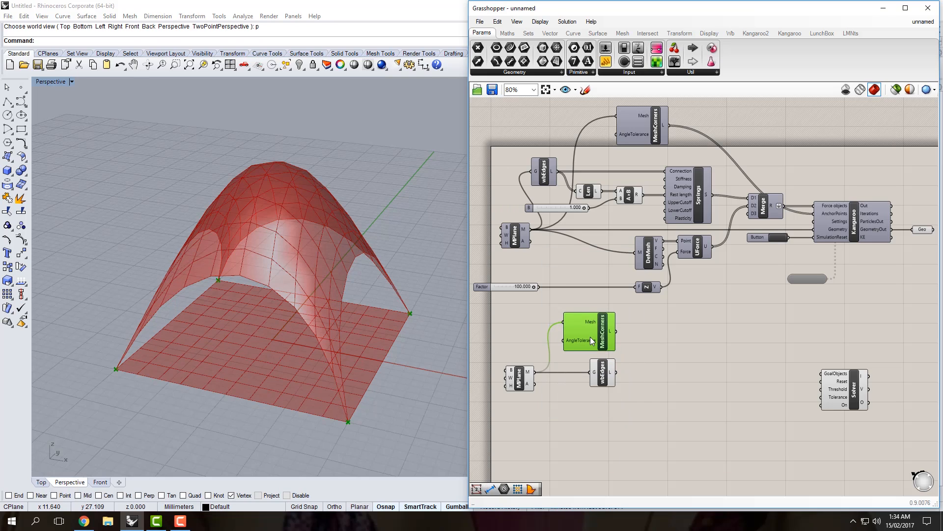
# Place a Kangaroo 2 Length(Line) goal after the new wbEdges and connect the edge lines to its Line input.
pyautogui.moveTo(682, 355); pyautogui.dragTo(645, 338, button='right')
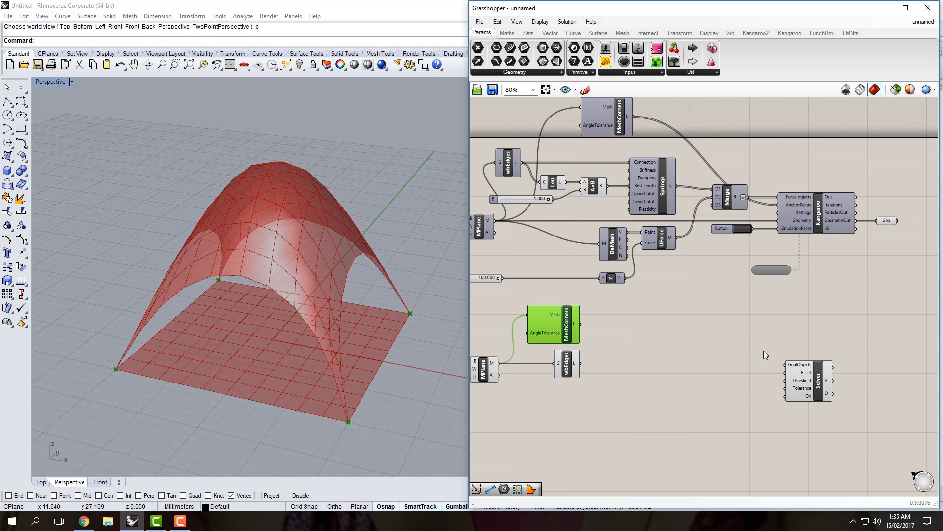
pyautogui.click(758, 34)
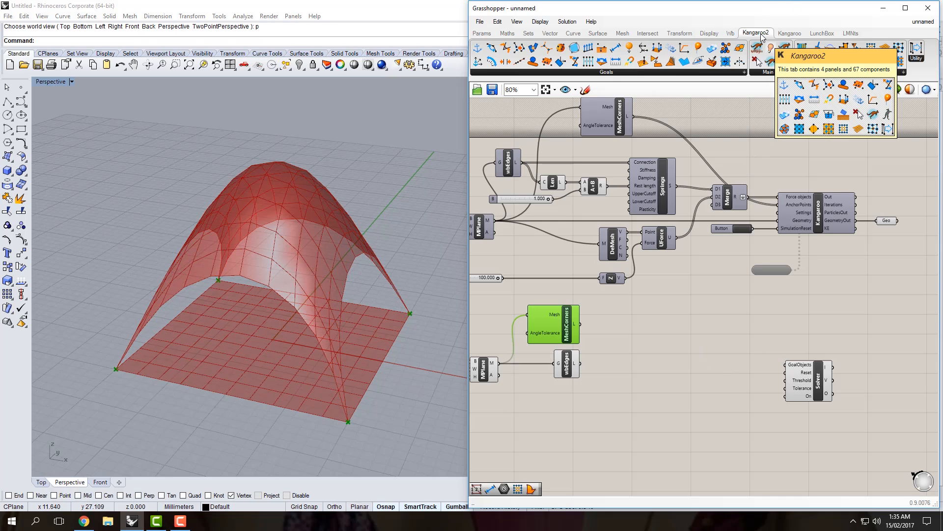
pyautogui.click(613, 72)
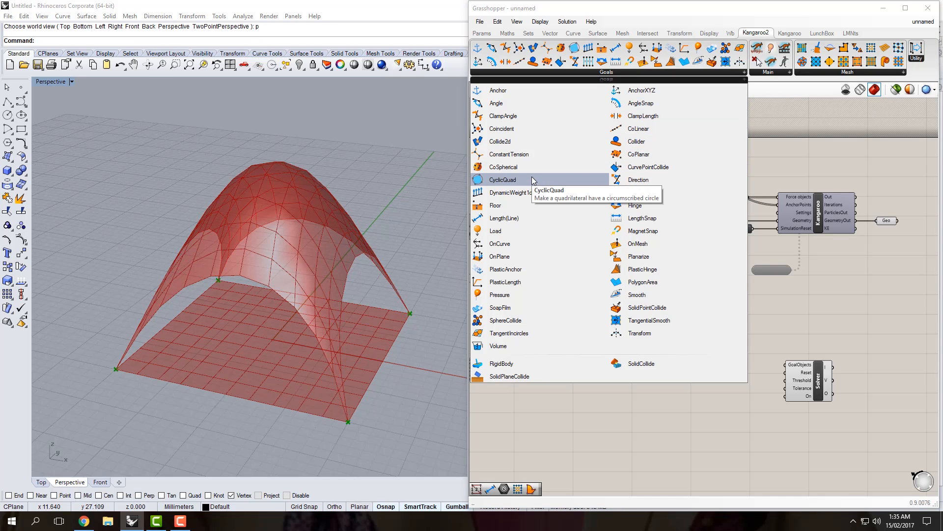
pyautogui.click(520, 219)
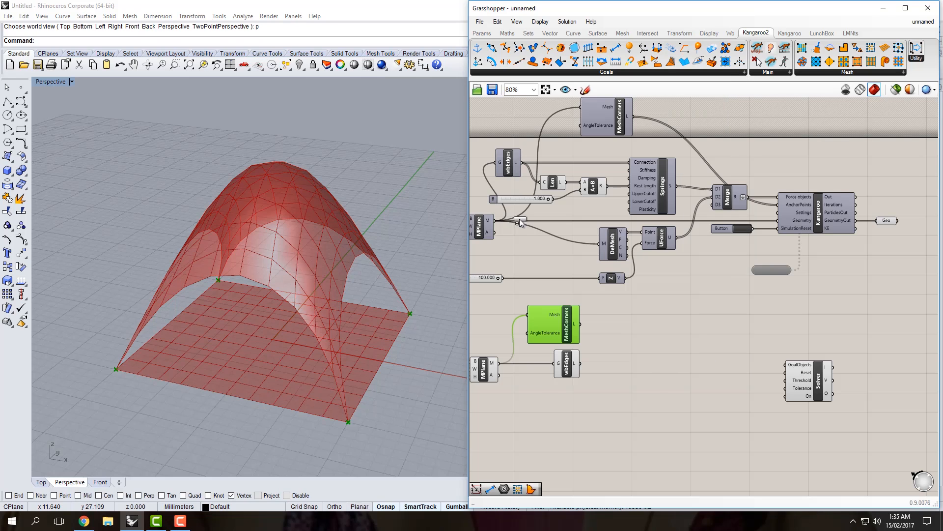
pyautogui.click(671, 344)
pyautogui.scroll(2, 601, 370)
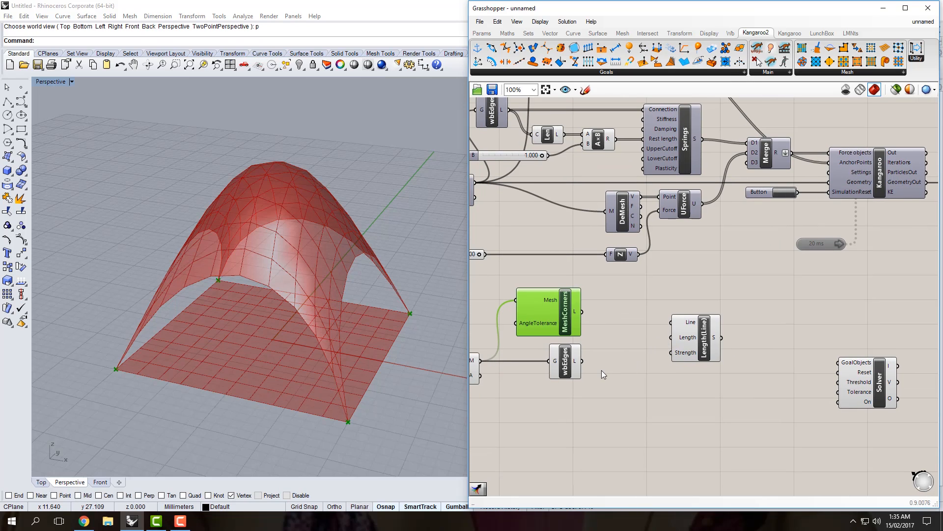
pyautogui.moveTo(582, 360); pyautogui.dragTo(689, 377)
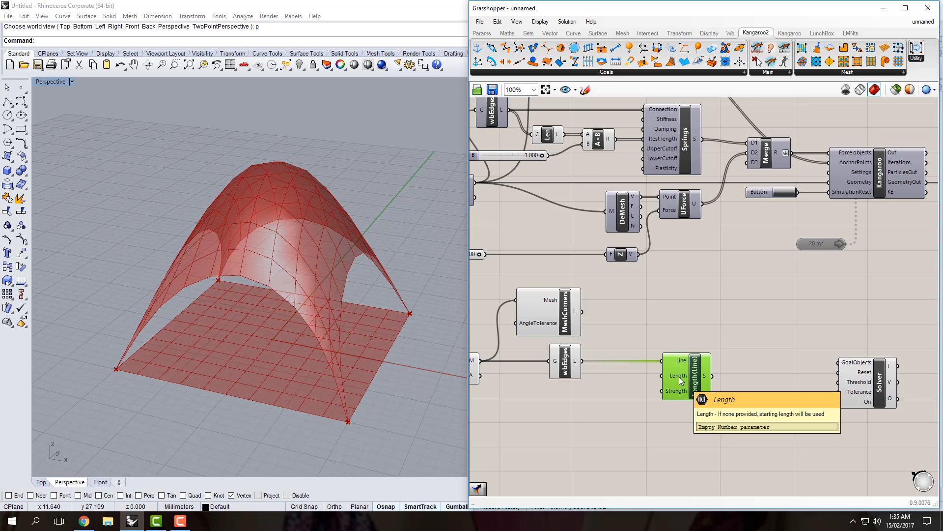
pyautogui.moveTo(623, 279); pyautogui.dragTo(657, 290, button='right')
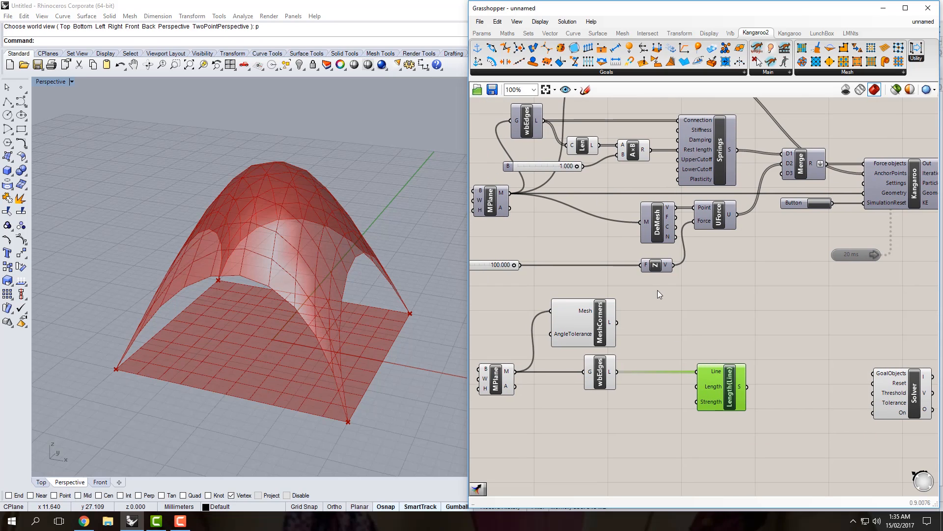
pyautogui.moveTo(725, 382); pyautogui.dragTo(715, 382)
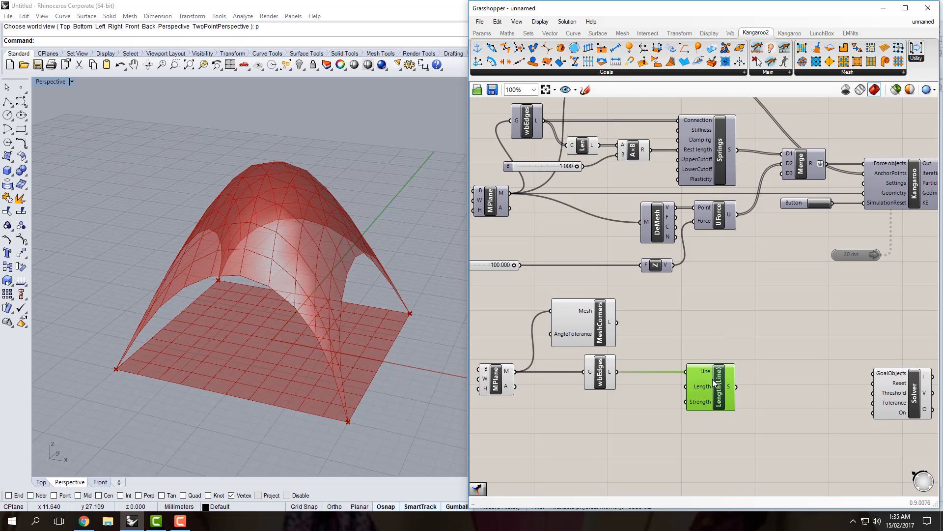
pyautogui.click(703, 343)
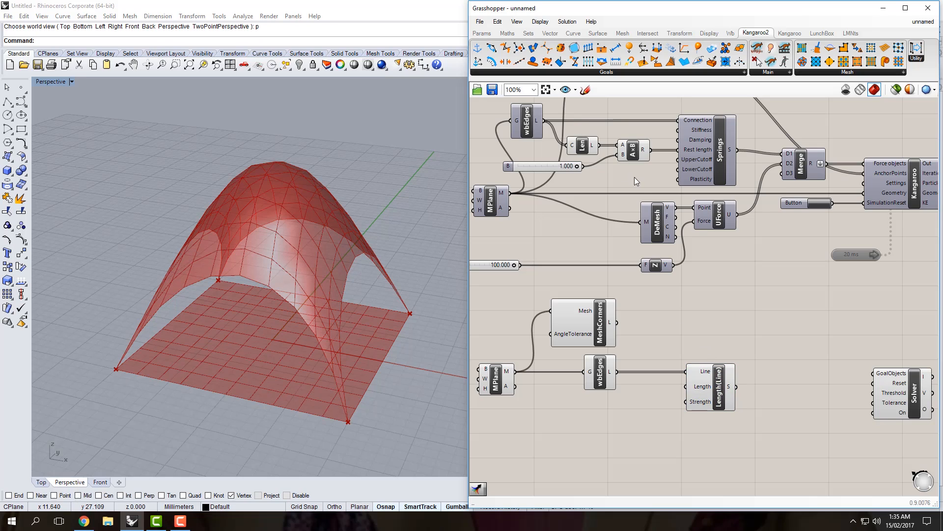
# Copy the Length, Multiplication and 1.000 slider group to the lower definition, wiring it from wbEdges into Length(Line)'s Length input.
pyautogui.moveTo(644, 180); pyautogui.dragTo(563, 144)
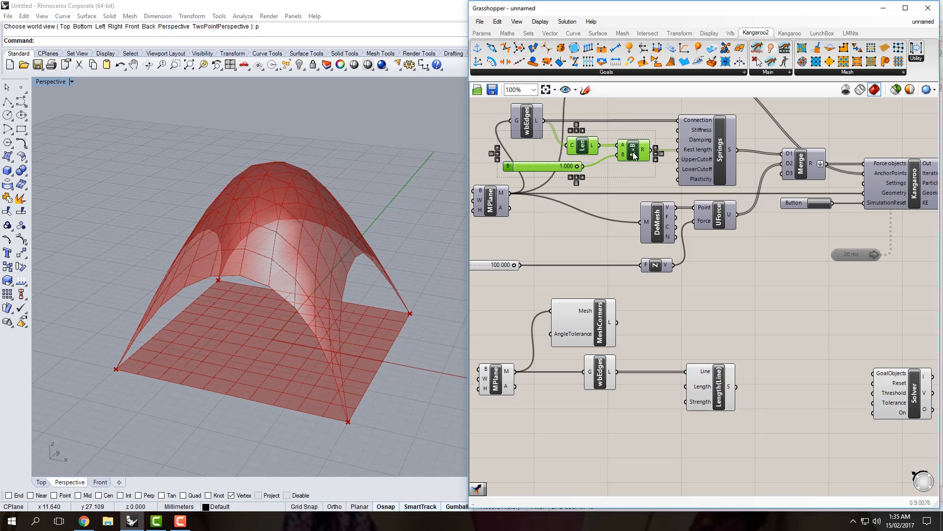
pyautogui.keyDown('alt'); pyautogui.moveTo(634, 156); pyautogui.dragTo(655, 401); pyautogui.keyUp('alt')
pyautogui.moveTo(607, 376); pyautogui.dragTo(587, 389)
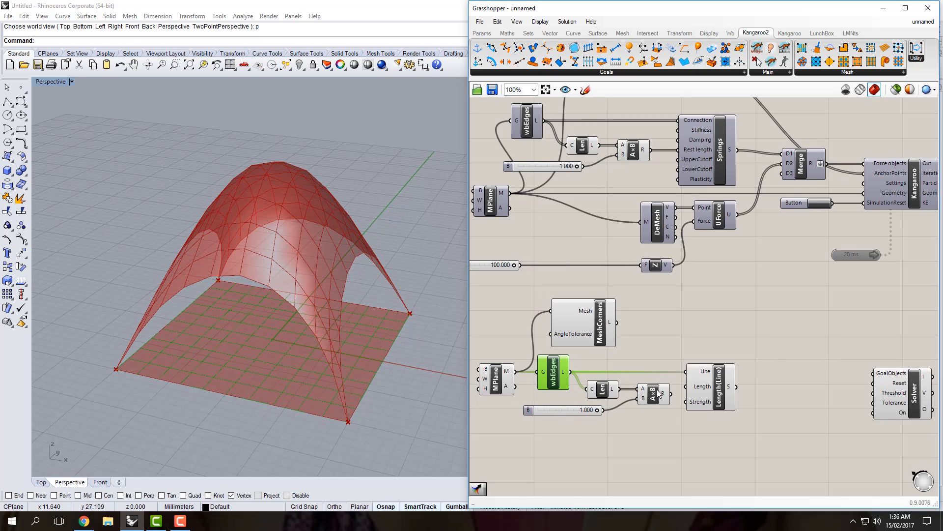
pyautogui.moveTo(671, 394)
pyautogui.mouseDown()
pyautogui.moveTo(686, 386)
pyautogui.moveTo(660, 390)
pyautogui.mouseUp()
pyautogui.moveTo(604, 393); pyautogui.dragTo(602, 385)
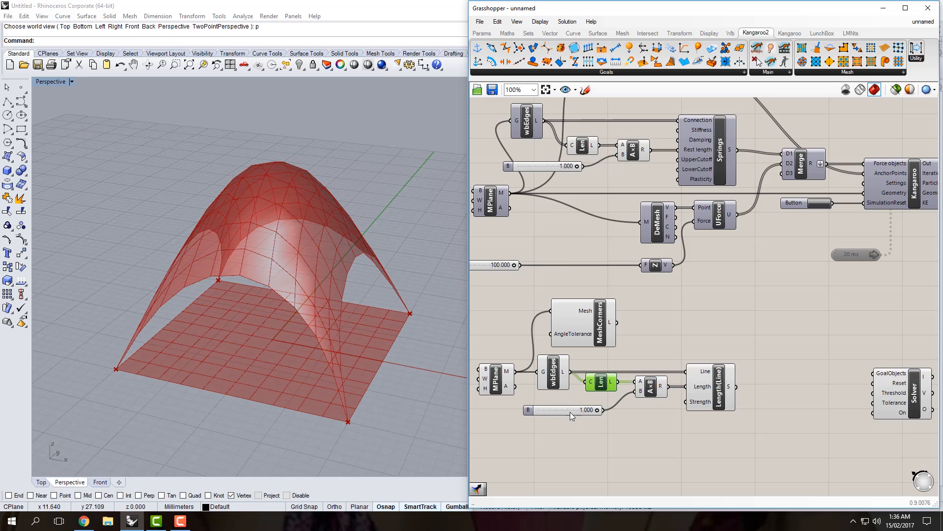
pyautogui.moveTo(570, 412); pyautogui.dragTo(571, 408)
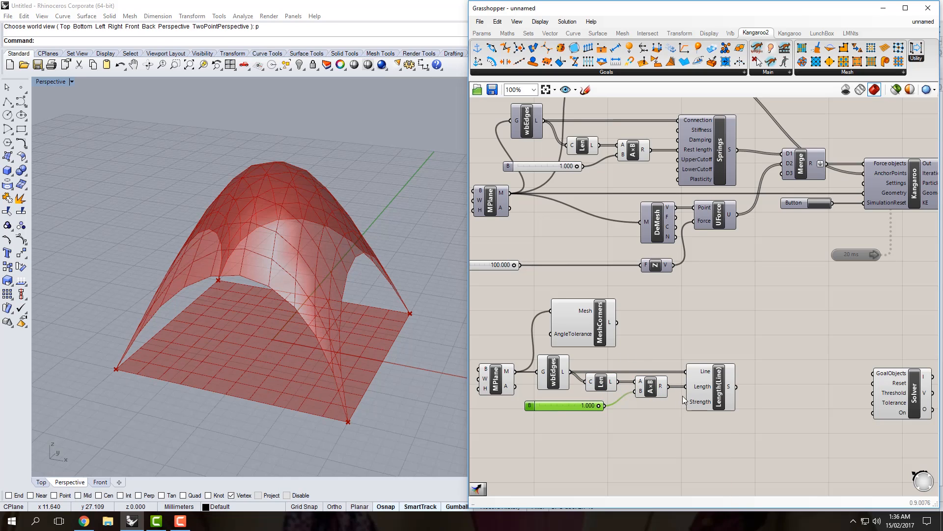
# Add a Merge component before the Solver and connect the Length(Line) goal's output to D1.
pyautogui.moveTo(790, 377); pyautogui.dragTo(724, 372, button='right')
pyautogui.click(736, 374)
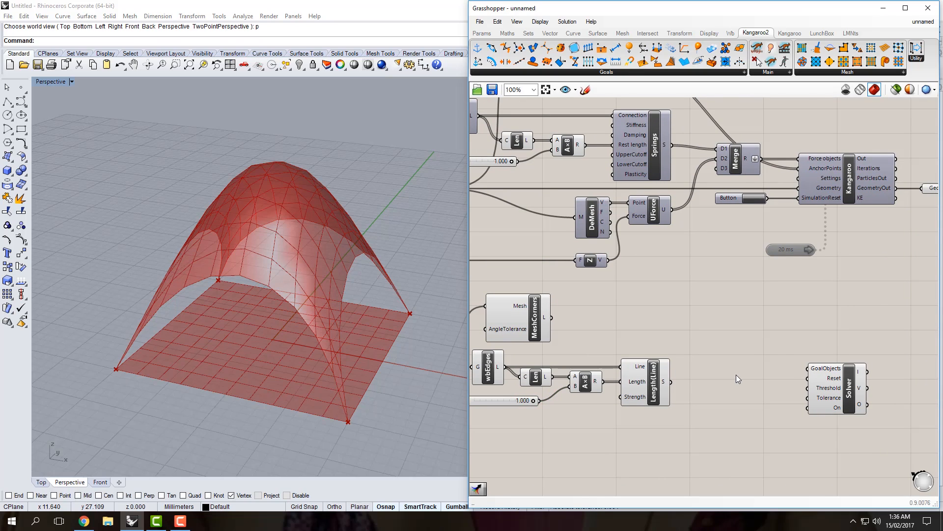
pyautogui.doubleClick(736, 379)
pyautogui.write('merg')
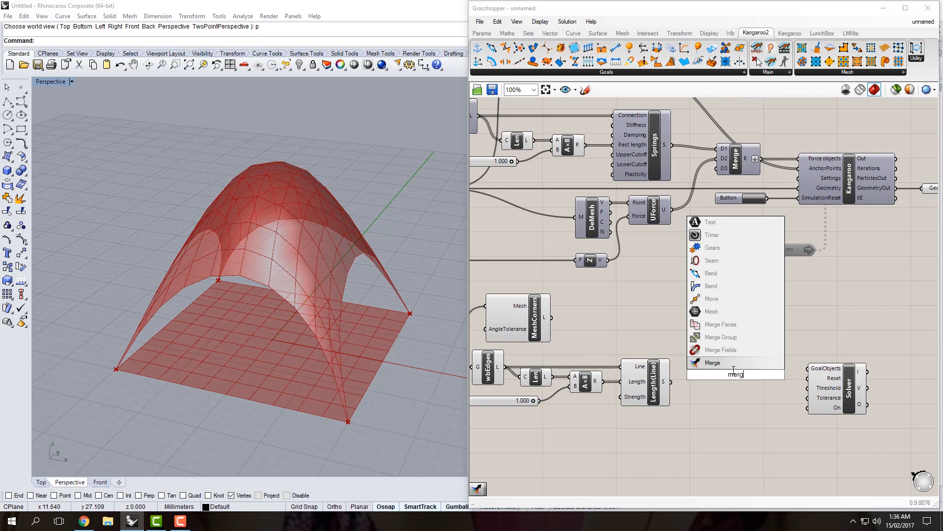
pyautogui.press('Return')
pyautogui.moveTo(671, 381); pyautogui.dragTo(736, 391)
pyautogui.click(721, 353)
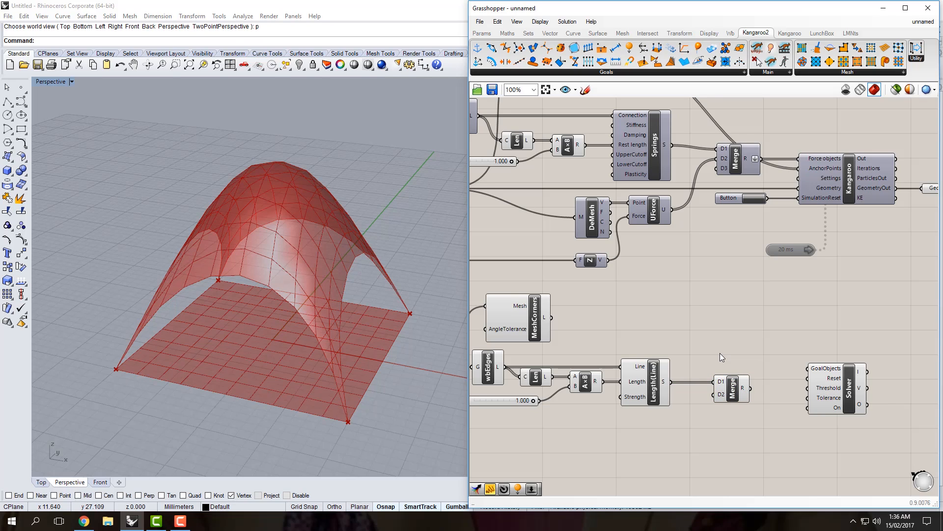
# Place a Kangaroo 2 Load goal below the Length(Line) goal.
pyautogui.moveTo(742, 347); pyautogui.dragTo(773, 337, button='right')
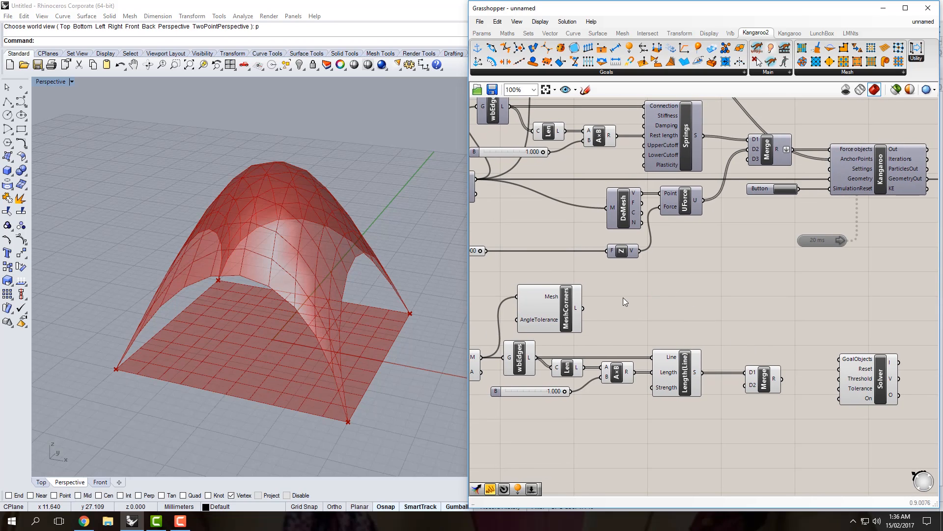
pyautogui.moveTo(623, 296); pyautogui.dragTo(680, 313, button='right')
pyautogui.click(743, 220)
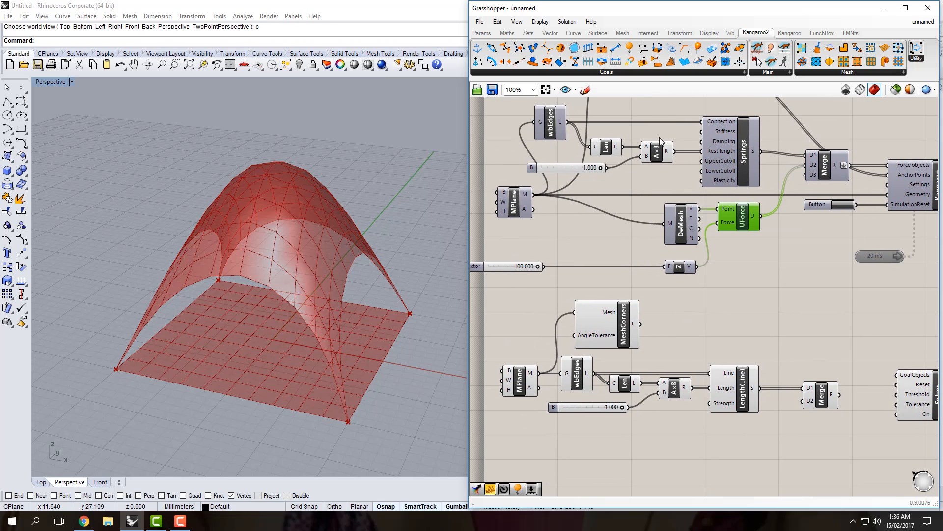
pyautogui.click(647, 176)
pyautogui.click(639, 73)
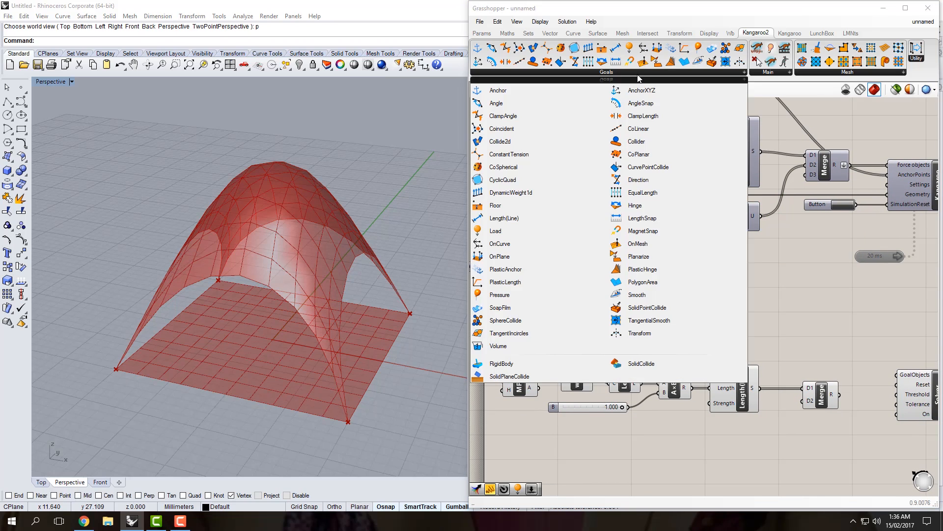
pyautogui.moveTo(516, 230); pyautogui.dragTo(727, 416)
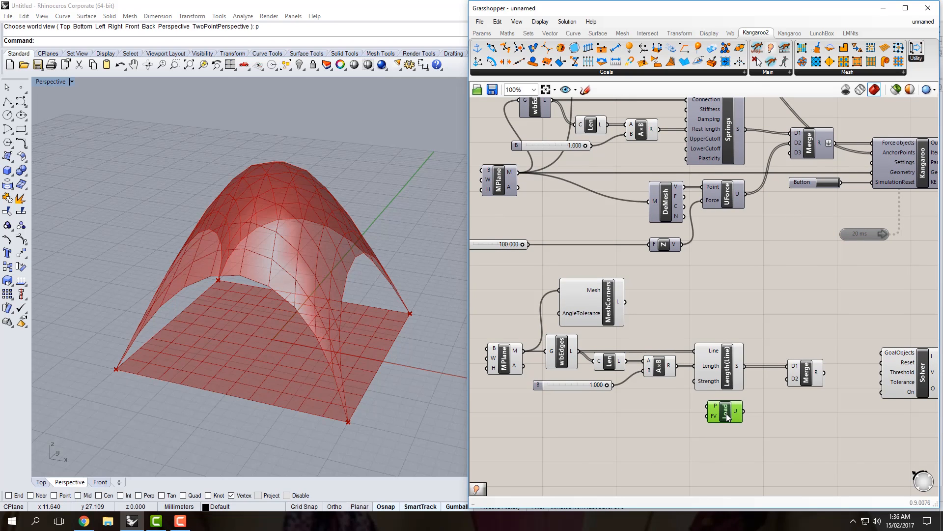
# Add a Deconstruct Mesh component below the slider, feed it the lower mesh plane and connect its vertices to Load's P input.
pyautogui.moveTo(600, 411); pyautogui.dragTo(677, 409, button='right')
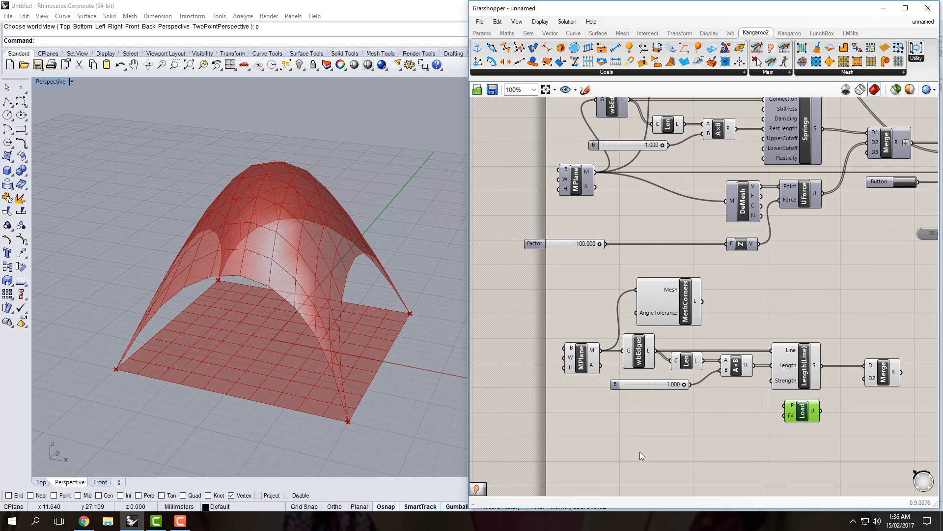
pyautogui.doubleClick(663, 433)
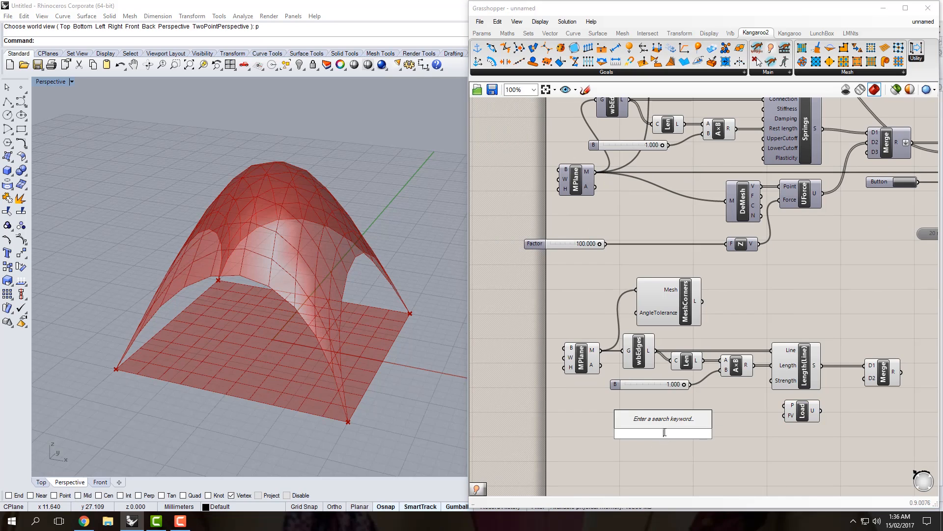
pyautogui.write('deme')
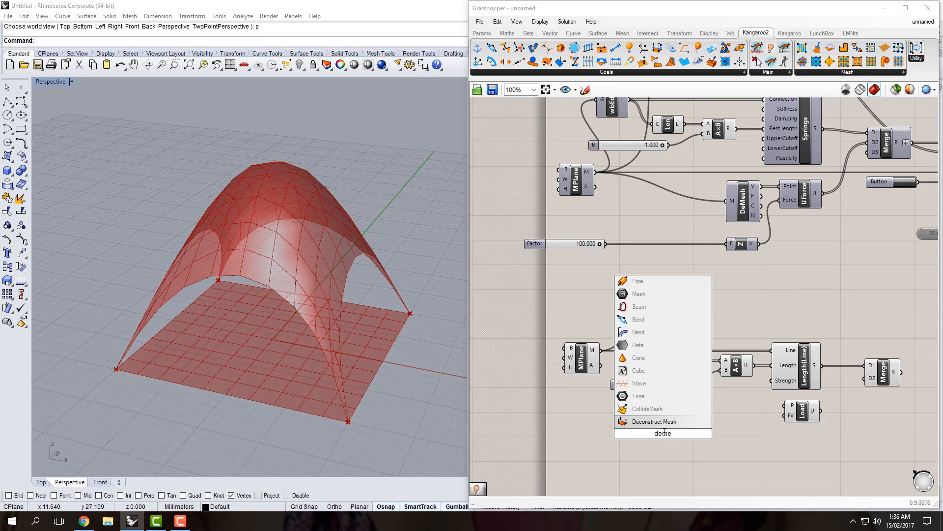
pyautogui.press('Return')
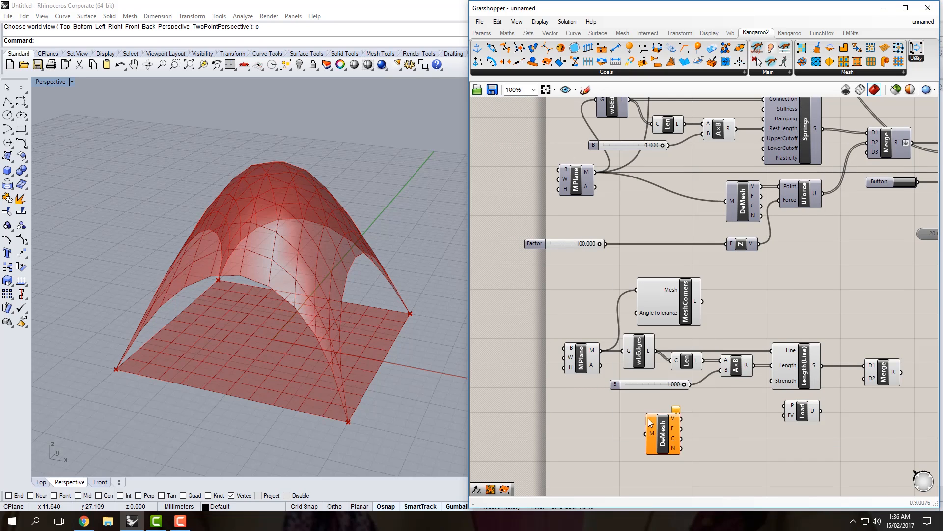
pyautogui.moveTo(634, 404); pyautogui.dragTo(620, 391, button='right')
pyautogui.moveTo(586, 339); pyautogui.dragTo(771, 393)
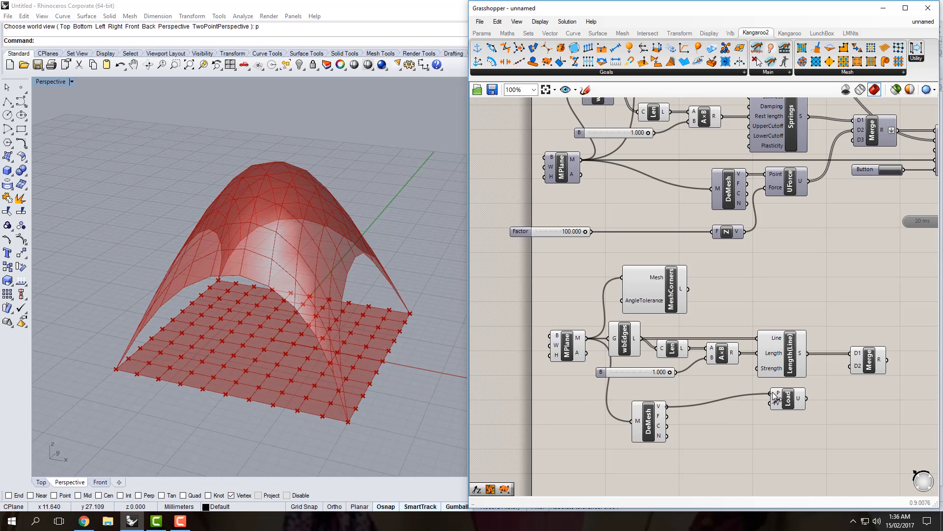
pyautogui.moveTo(649, 430); pyautogui.dragTo(638, 417)
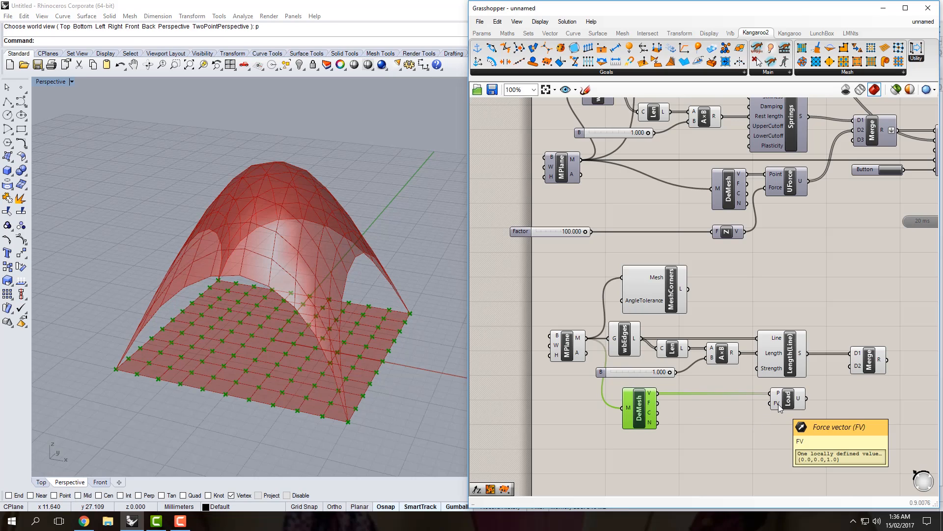
# Add a Unit Z vector feeding Load's FV input and connect the Load goal's output to Merge D2.
pyautogui.moveTo(730, 418); pyautogui.dragTo(716, 400, button='right')
pyautogui.click(716, 400)
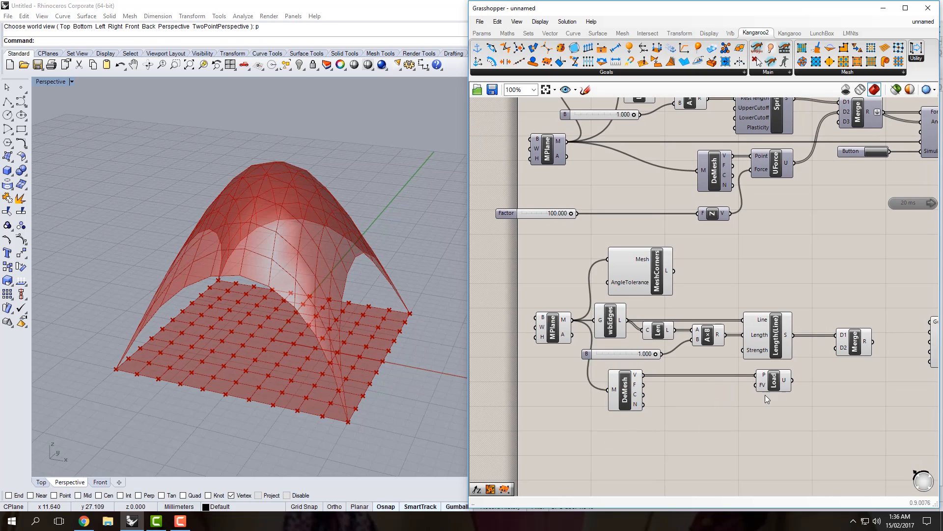
pyautogui.doubleClick(668, 433)
pyautogui.write('z')
pyautogui.click(666, 423)
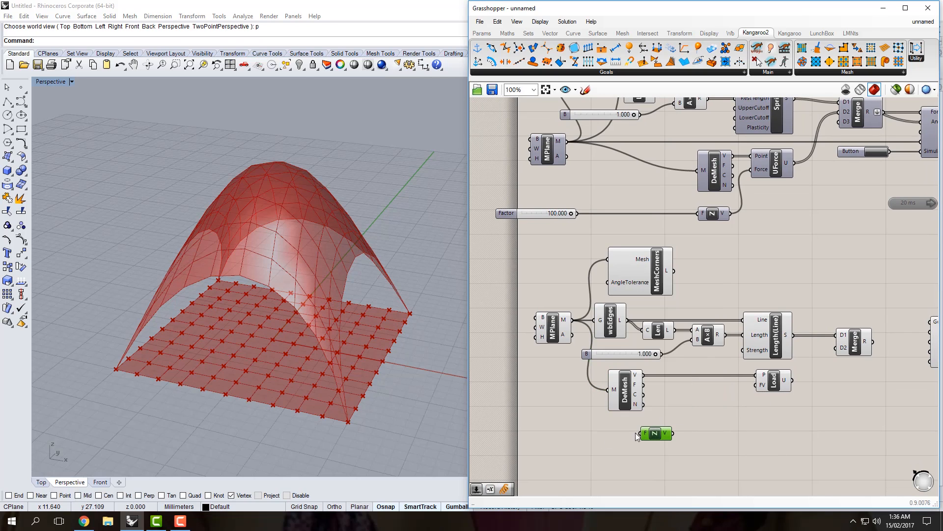
pyautogui.moveTo(648, 433)
pyautogui.mouseDown()
pyautogui.moveTo(621, 428)
pyautogui.moveTo(752, 387)
pyautogui.mouseUp()
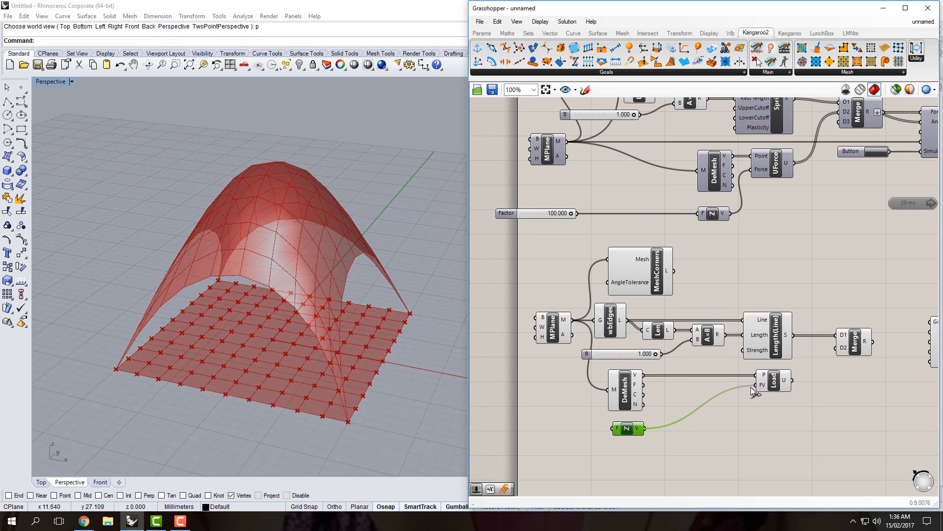
pyautogui.moveTo(774, 408); pyautogui.dragTo(686, 407, button='right')
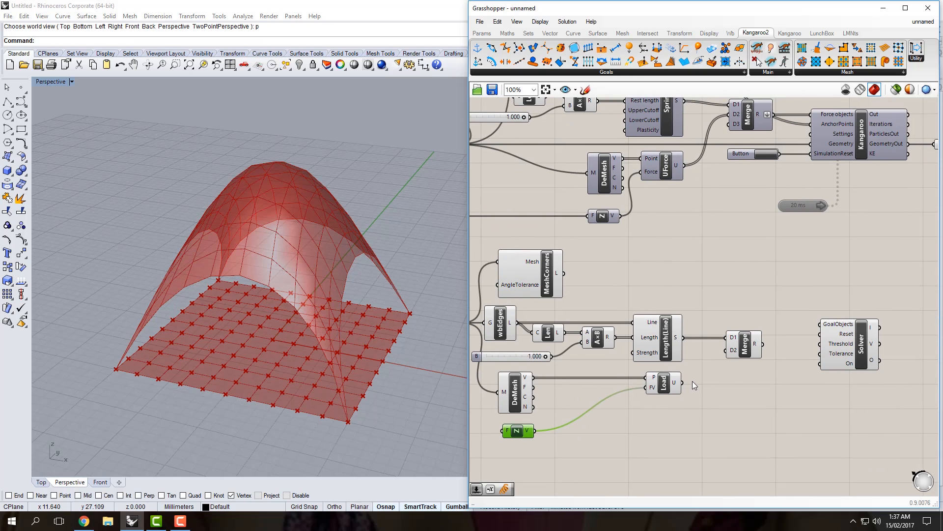
pyautogui.moveTo(683, 383); pyautogui.dragTo(740, 353)
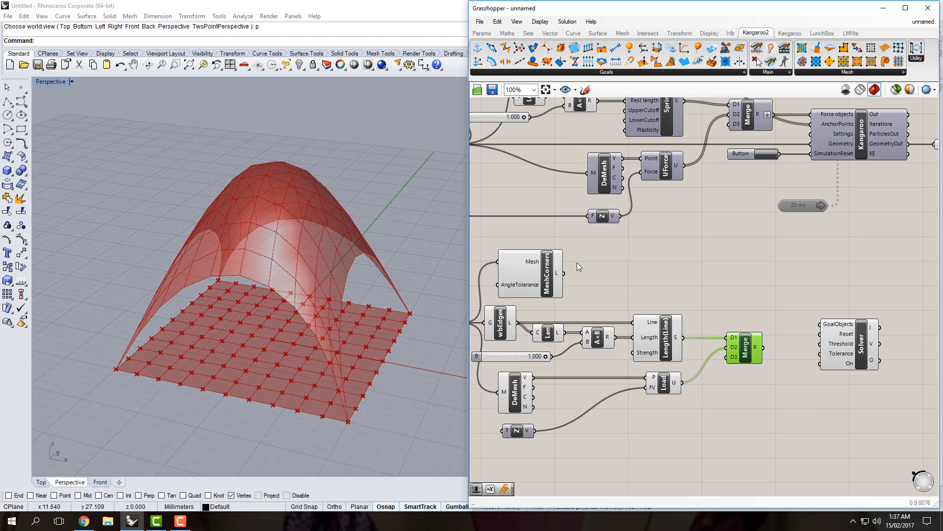
# Place a Kangaroo 2 Anchor goal beside the lower MeshCorners and connect the corner points to its P input.
pyautogui.moveTo(652, 288); pyautogui.dragTo(676, 298, button='right')
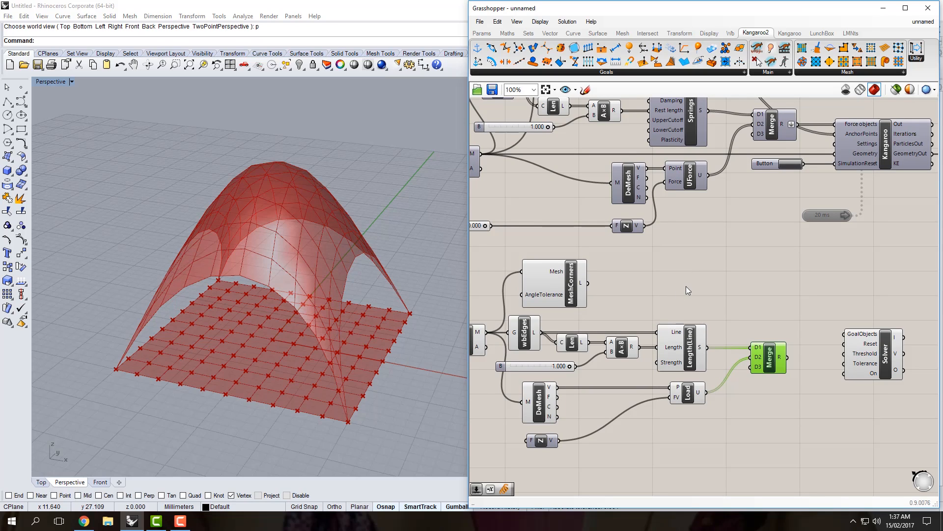
pyautogui.click(641, 72)
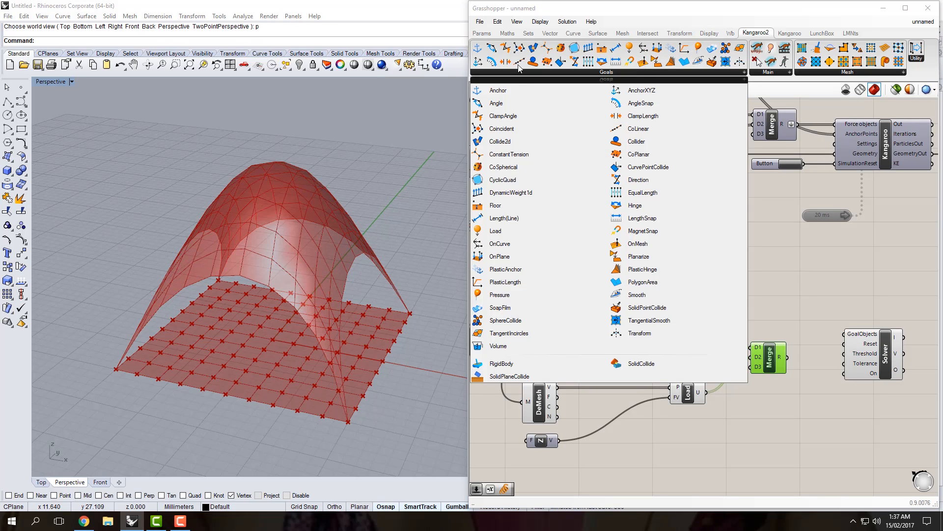
pyautogui.moveTo(495, 103); pyautogui.dragTo(678, 291)
pyautogui.moveTo(589, 284); pyautogui.dragTo(679, 293)
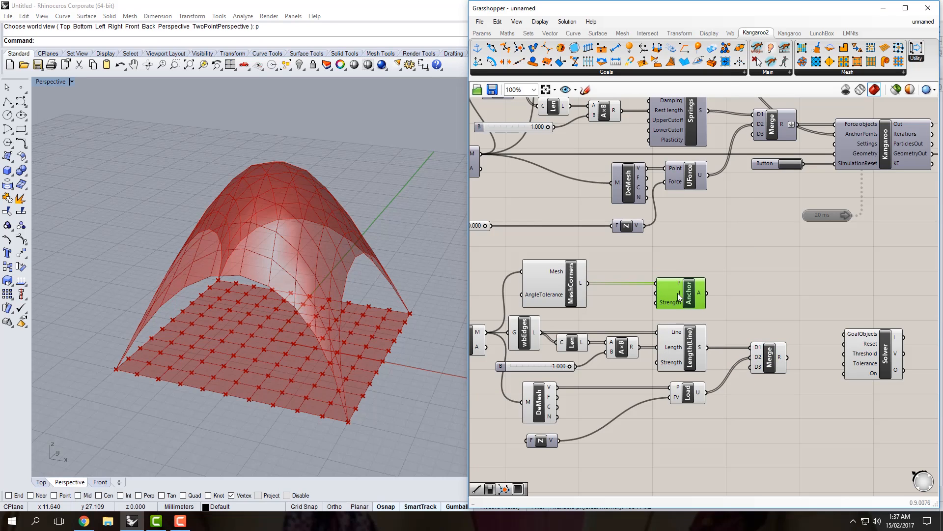
# Move MeshCorners and Anchor below the Unit Z vector and connect the Anchor goal's output to Merge D3.
pyautogui.moveTo(751, 309); pyautogui.dragTo(552, 439)
pyautogui.scroll(-2, 567, 270)
pyautogui.click(630, 409)
pyautogui.scroll(1, 662, 414)
pyautogui.moveTo(663, 414); pyautogui.dragTo(698, 367, button='right')
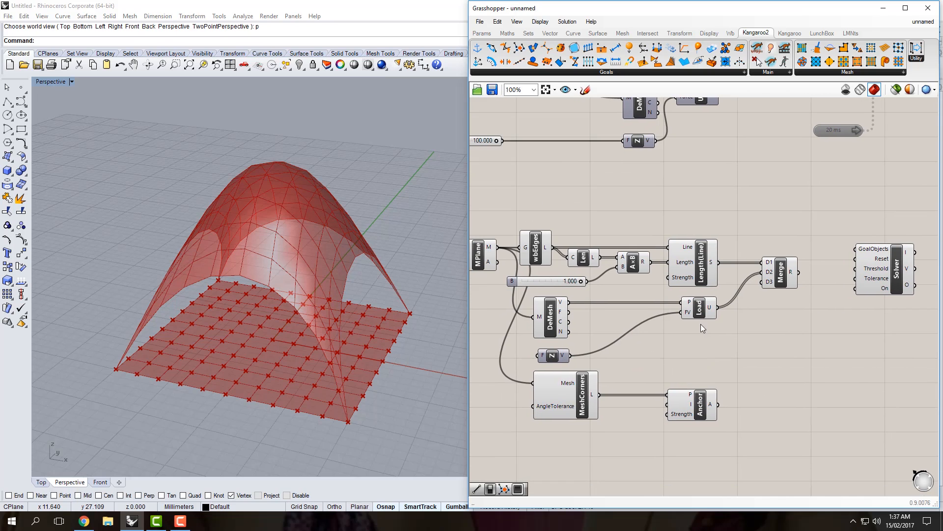
pyautogui.moveTo(718, 403); pyautogui.dragTo(760, 290)
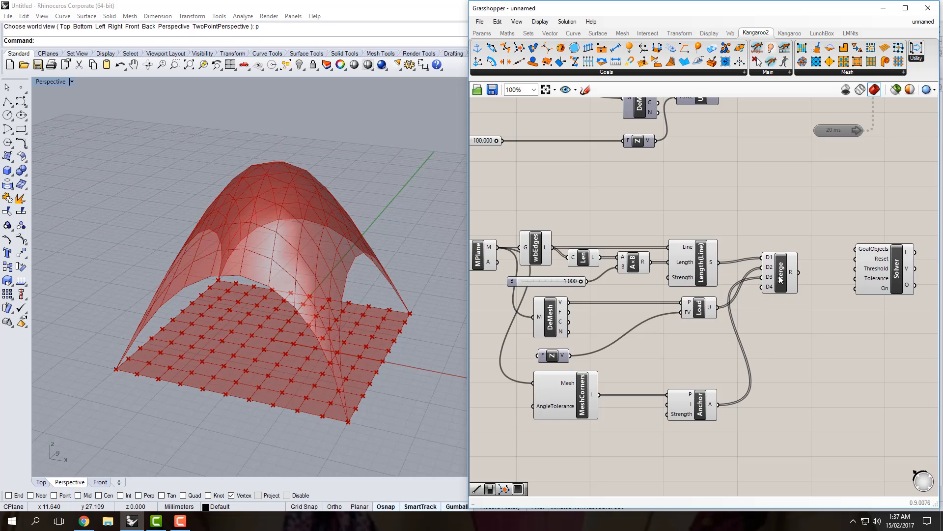
pyautogui.click(779, 275)
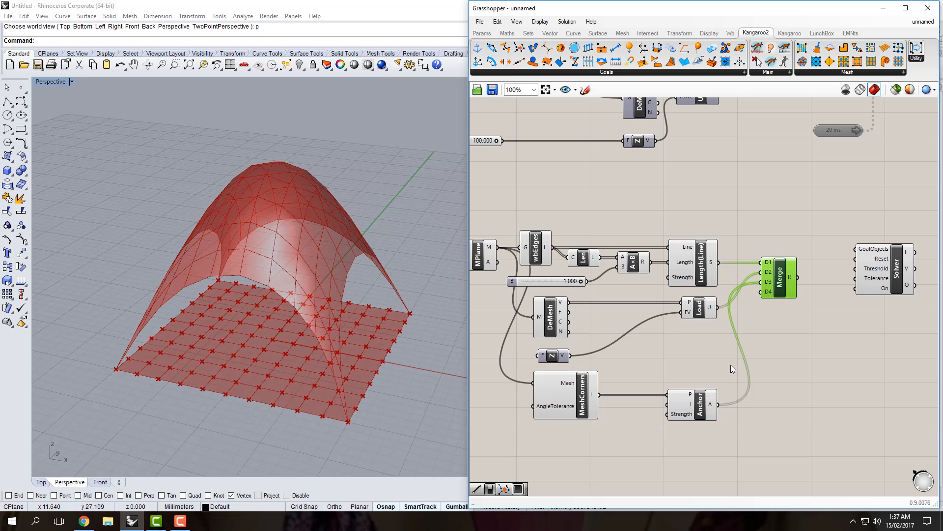
# Connect the Merge result to the Solver's GoalObjects input and align the Solver with the Merge.
pyautogui.moveTo(716, 358); pyautogui.dragTo(660, 364, button='right')
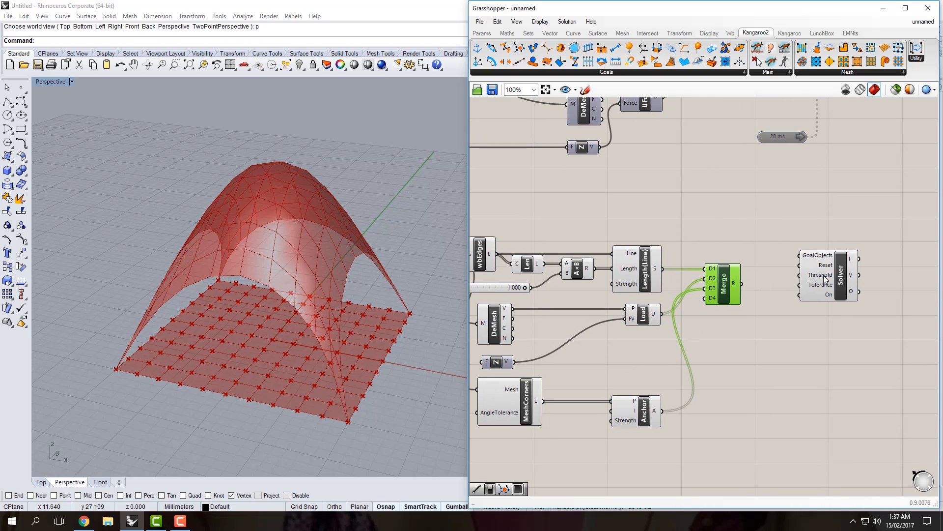
pyautogui.moveTo(747, 285); pyautogui.dragTo(833, 295)
pyautogui.click(804, 254)
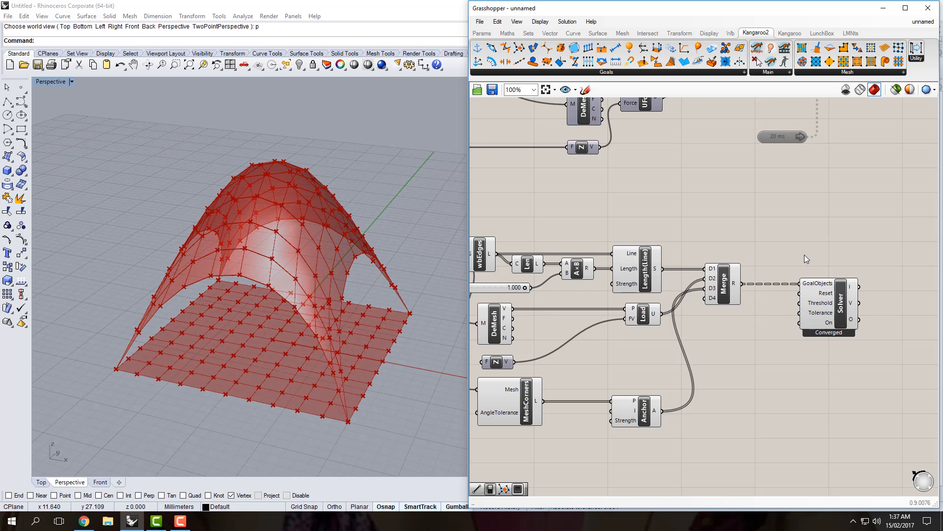
# Add a Geometry parameter after the Solver and connect it to the Solver's O output.
pyautogui.moveTo(780, 264); pyautogui.dragTo(775, 286, button='right')
pyautogui.scroll(-1, 795, 268)
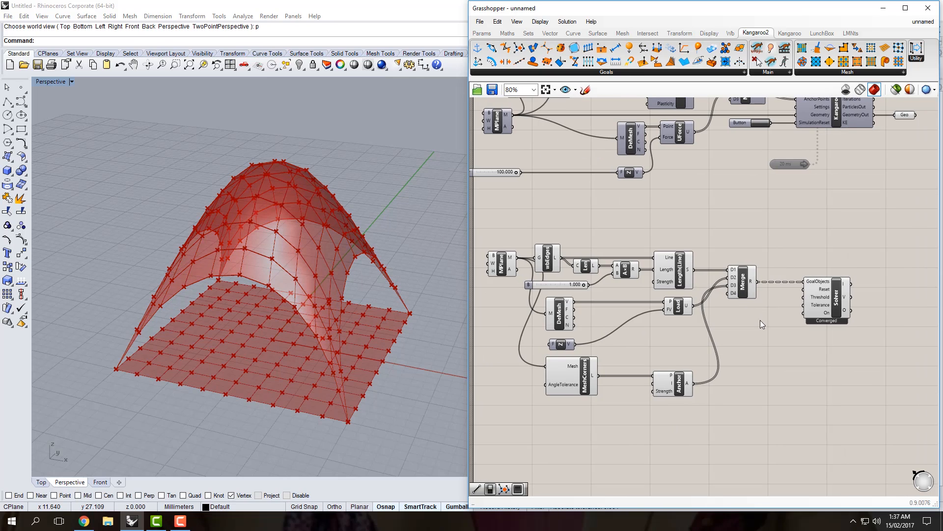
pyautogui.moveTo(837, 297); pyautogui.dragTo(791, 302, button='right')
pyautogui.click(791, 302)
pyautogui.moveTo(854, 300); pyautogui.dragTo(822, 308, button='right')
pyautogui.doubleClick(823, 307)
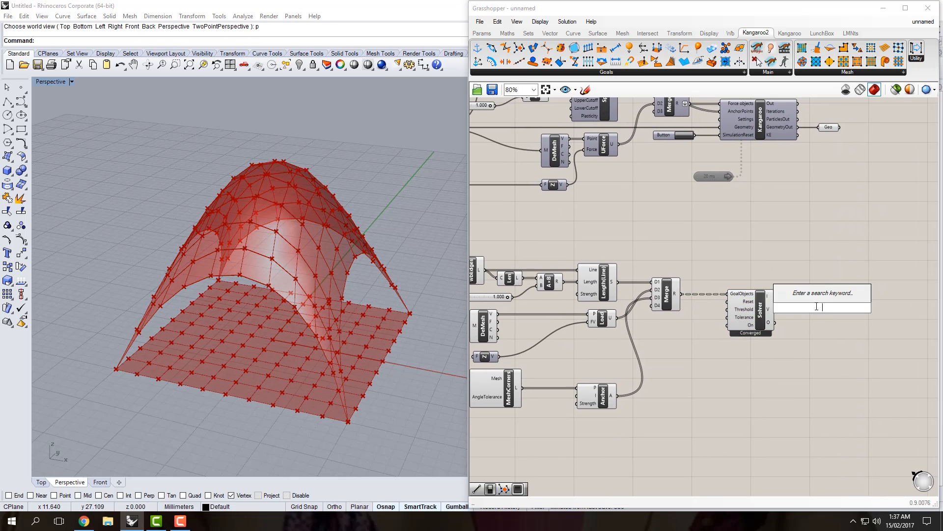
pyautogui.write('geo')
pyautogui.press('Return')
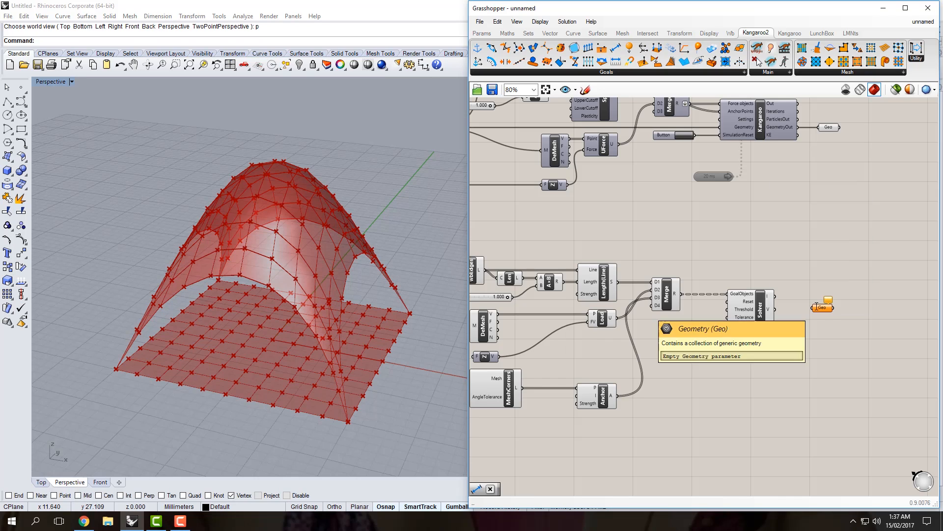
pyautogui.moveTo(775, 322); pyautogui.dragTo(804, 325)
pyautogui.moveTo(804, 326)
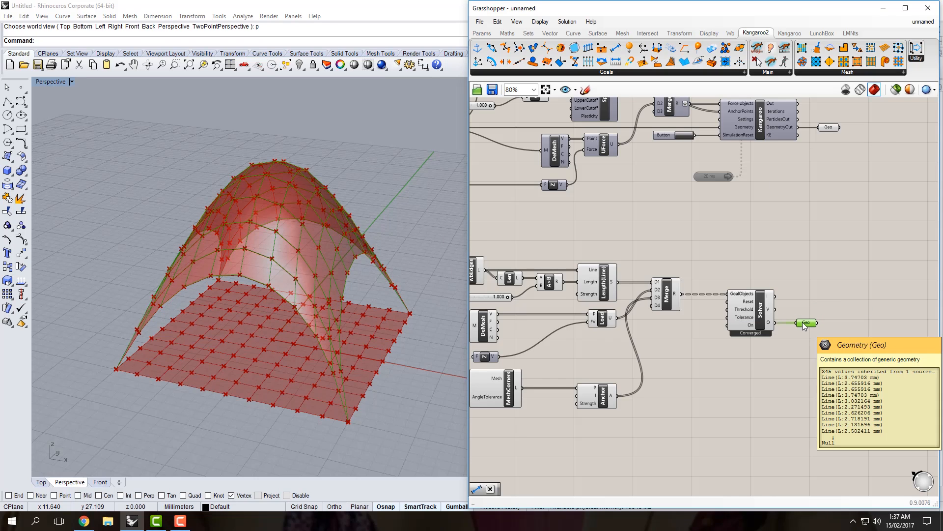
# Turn off the preview of the Solver and of the Kangaroo 1 definition's output Geometry parameter.
pyautogui.click(756, 316)
pyautogui.middleClick(756, 316)
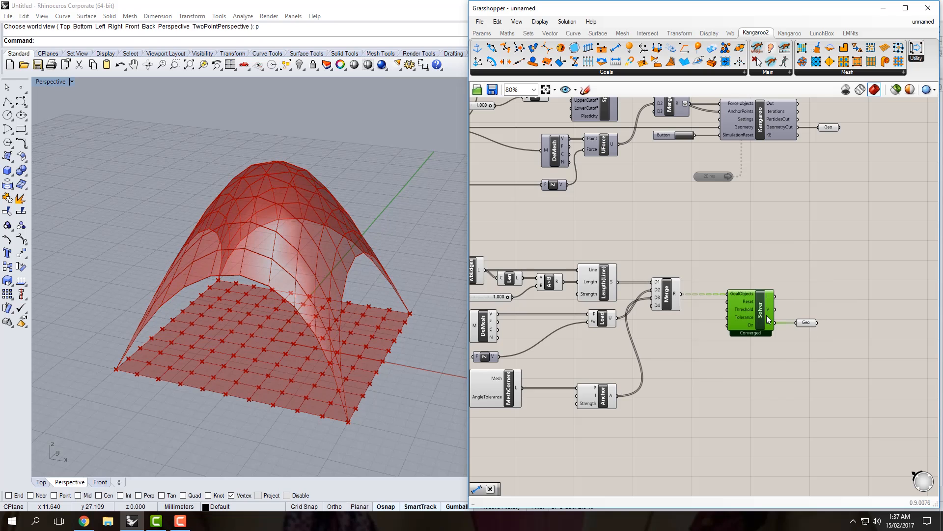
pyautogui.moveTo(692, 294); pyautogui.dragTo(746, 289, button='right')
pyautogui.click(721, 300)
pyautogui.moveTo(830, 162); pyautogui.dragTo(802, 192, button='right')
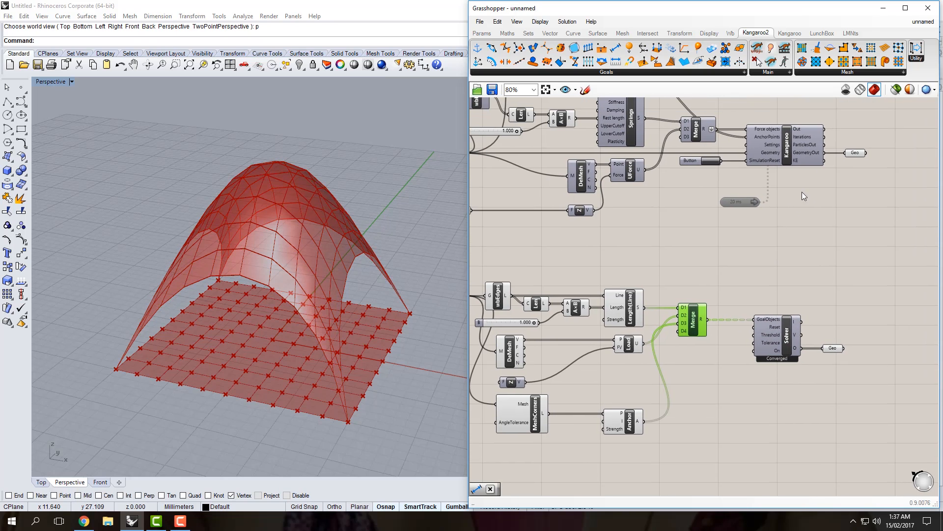
pyautogui.click(857, 152)
pyautogui.middleClick(889, 125)
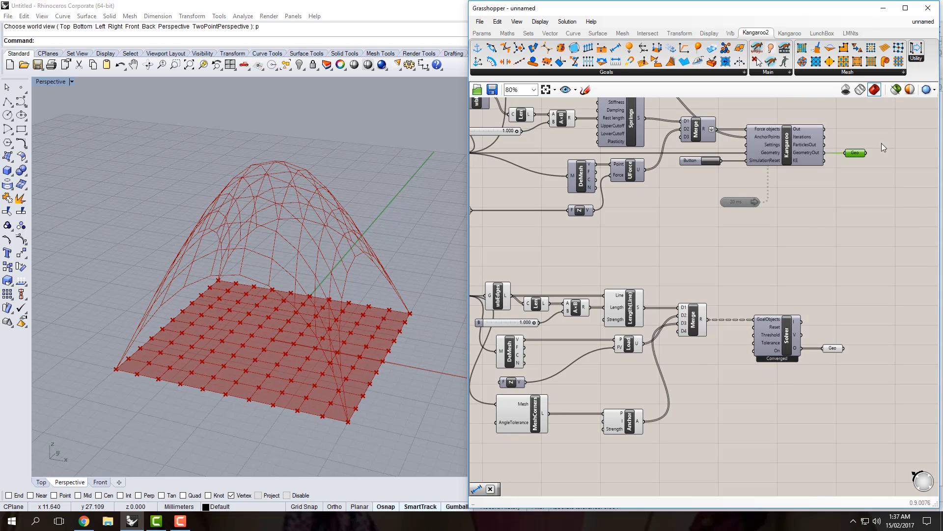
# Review the Kangaroo 2 definition from the input mesh plane to the Solver's Geometry output.
pyautogui.scroll(2, 754, 255)
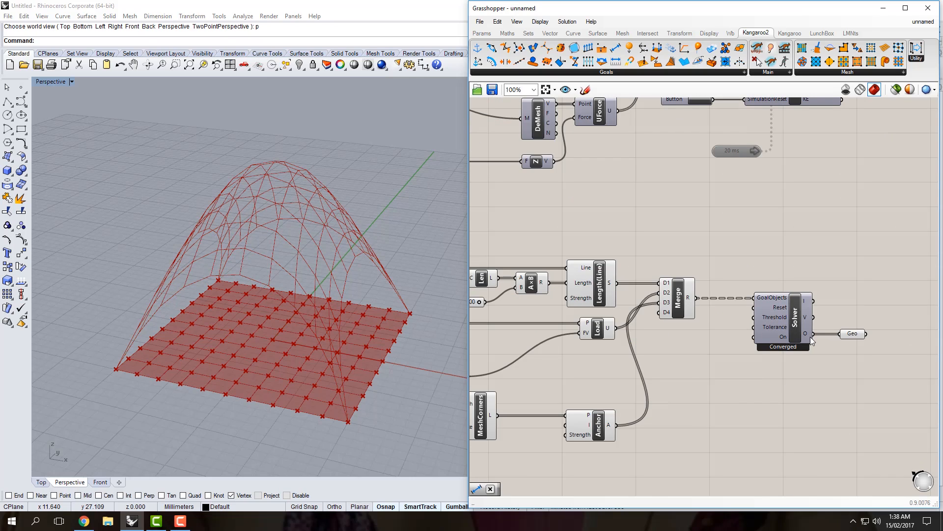
pyautogui.moveTo(694, 328); pyautogui.dragTo(727, 324, button='right')
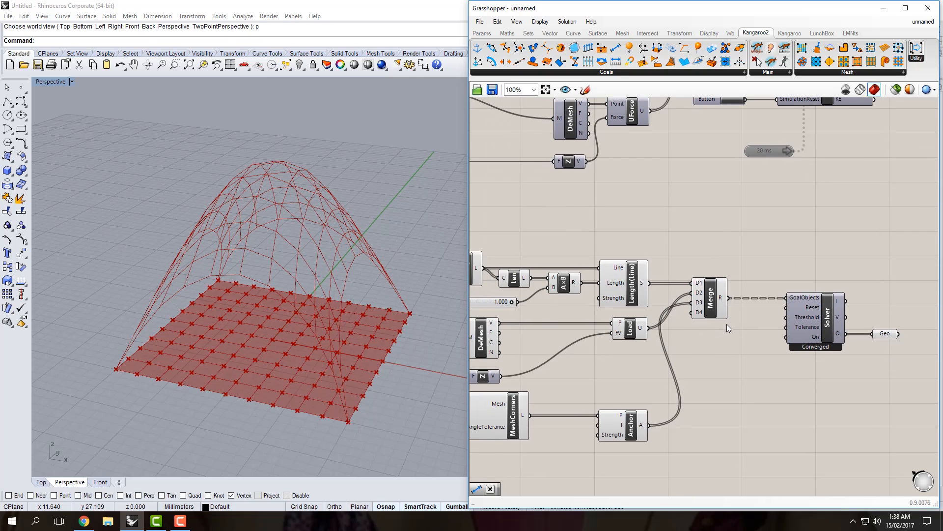
pyautogui.scroll(-1, 727, 325)
pyautogui.moveTo(549, 284); pyautogui.dragTo(573, 277, button='right')
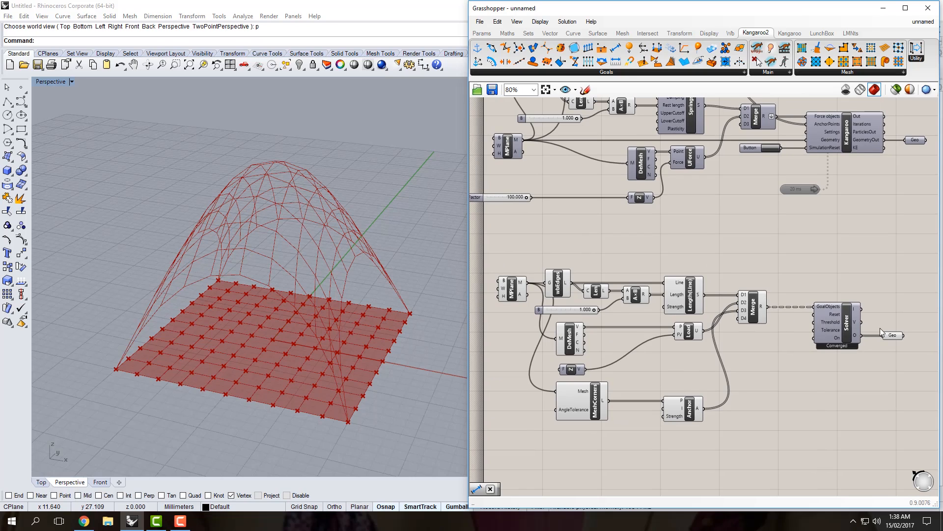
pyautogui.moveTo(871, 330); pyautogui.dragTo(849, 326, button='right')
pyautogui.moveTo(488, 296); pyautogui.dragTo(476, 296)
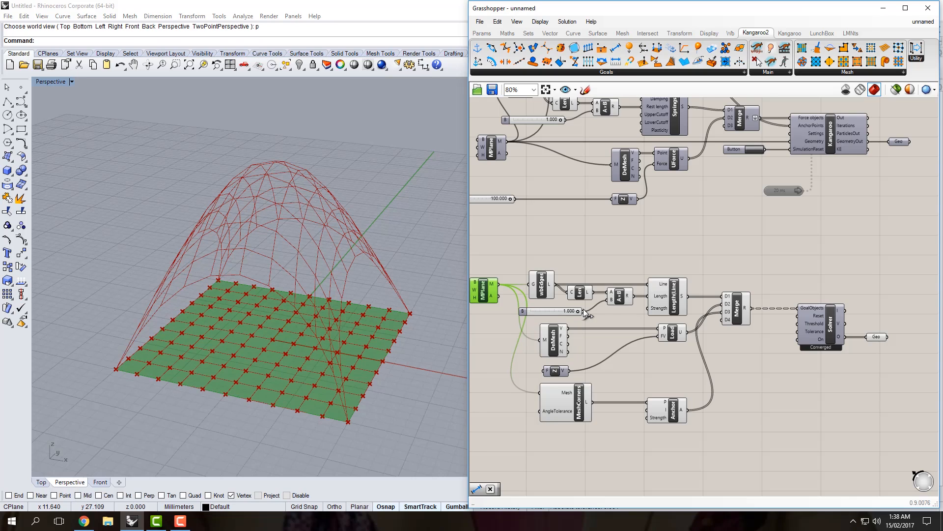
pyautogui.click(878, 337)
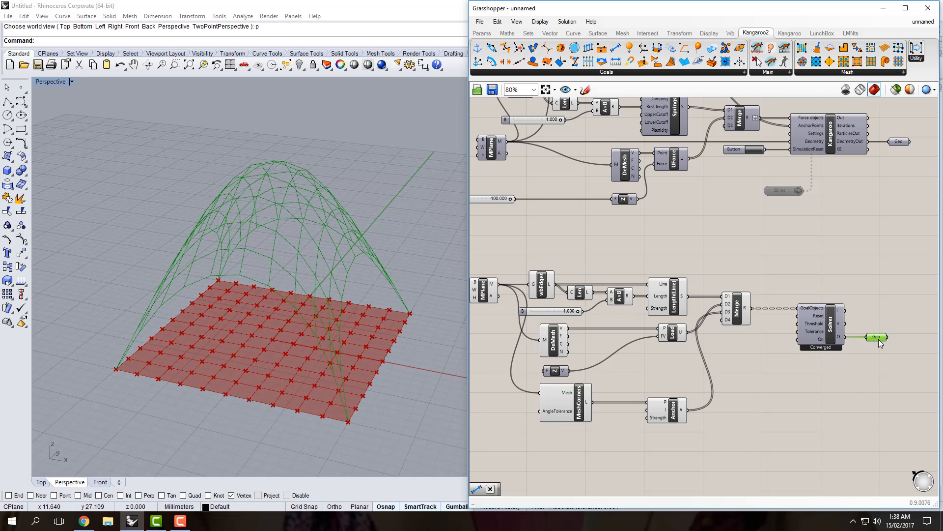
# Place a Kangaroo 2 Show component above Length(Line), feed it the lower mesh plane and connect its output to Merge D4.
pyautogui.doubleClick(624, 250)
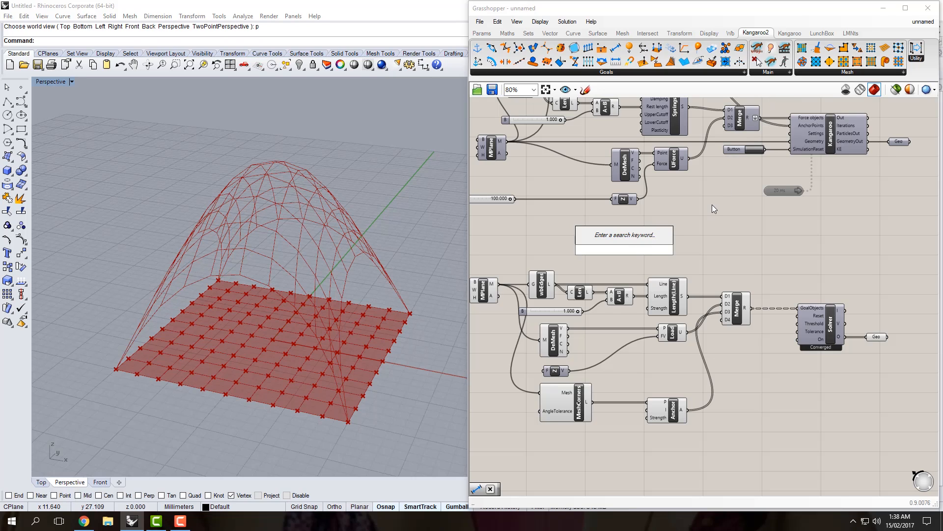
pyautogui.click(772, 73)
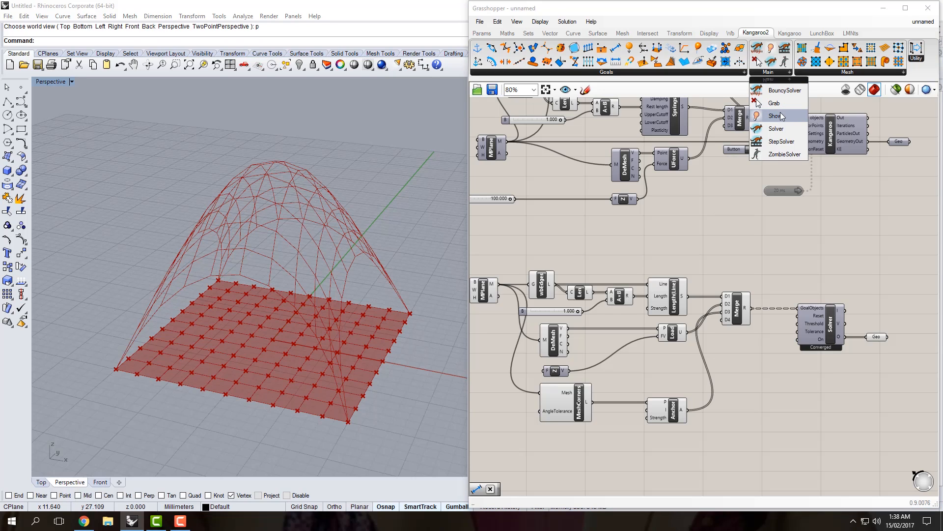
pyautogui.moveTo(684, 249); pyautogui.dragTo(670, 253)
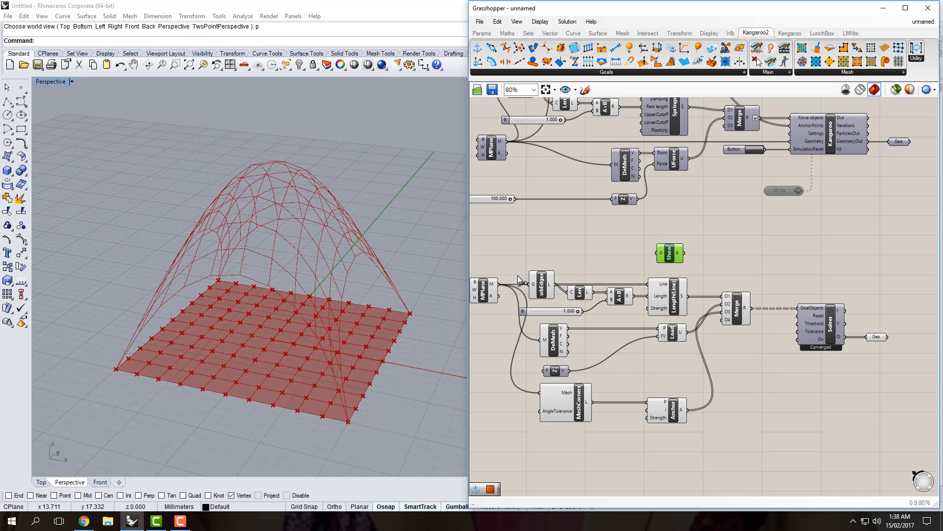
pyautogui.moveTo(553, 284)
pyautogui.mouseDown()
pyautogui.moveTo(651, 240)
pyautogui.moveTo(718, 320)
pyautogui.mouseUp()
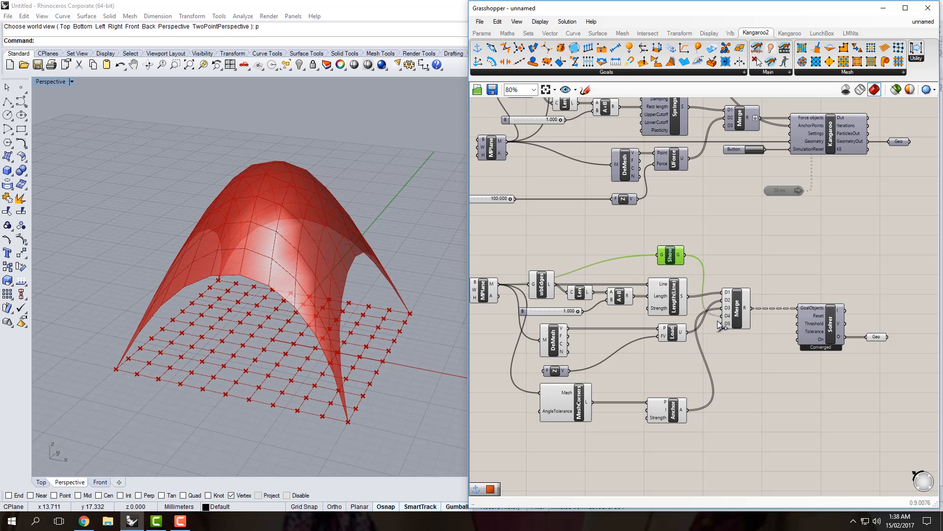
# Turn off the preview of the Geometry parameter connected to the Solver's O output.
pyautogui.moveTo(775, 343); pyautogui.dragTo(757, 340, button='right')
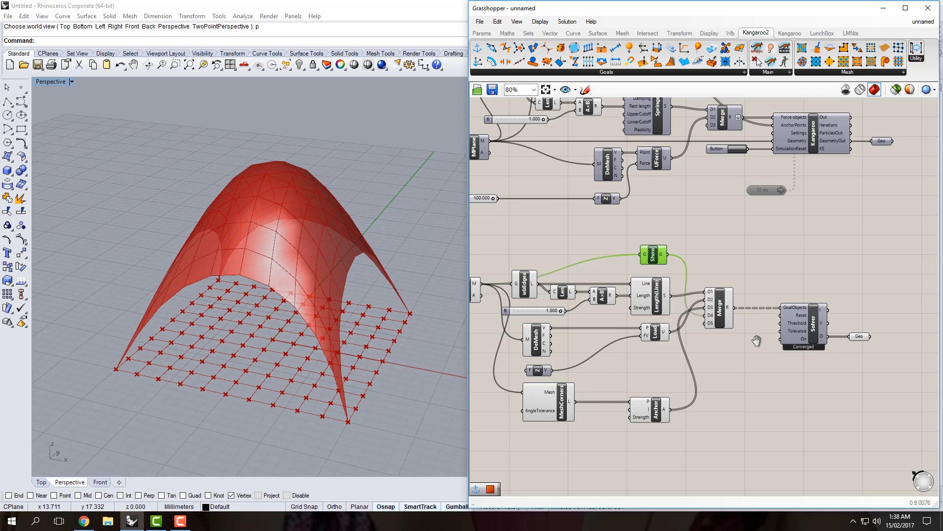
pyautogui.moveTo(845, 343); pyautogui.dragTo(832, 341, button='right')
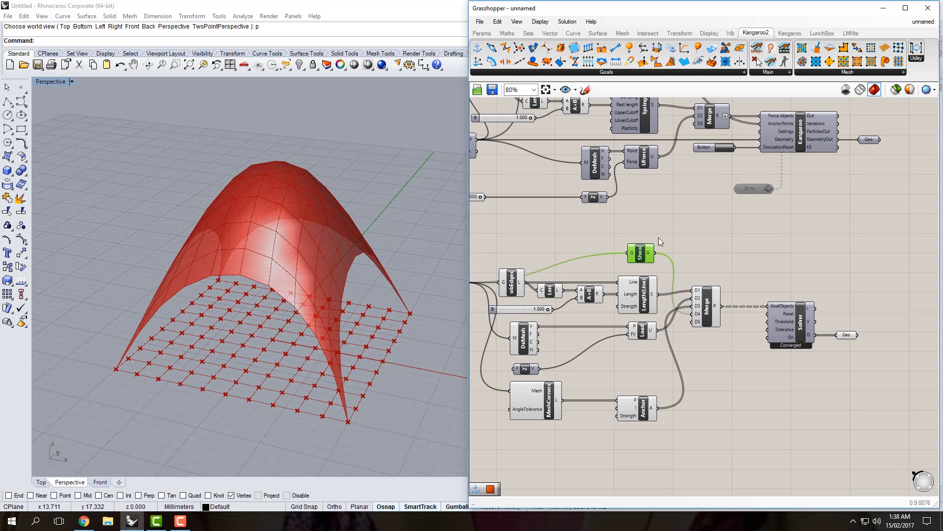
pyautogui.middleClick(659, 240)
pyautogui.click(845, 335)
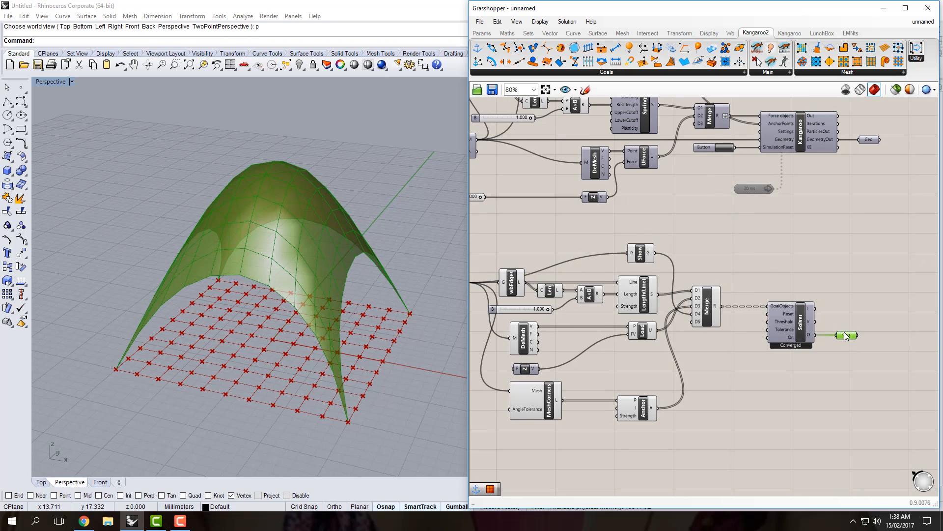
pyautogui.middleClick(847, 335)
pyautogui.click(826, 315)
pyautogui.click(855, 288)
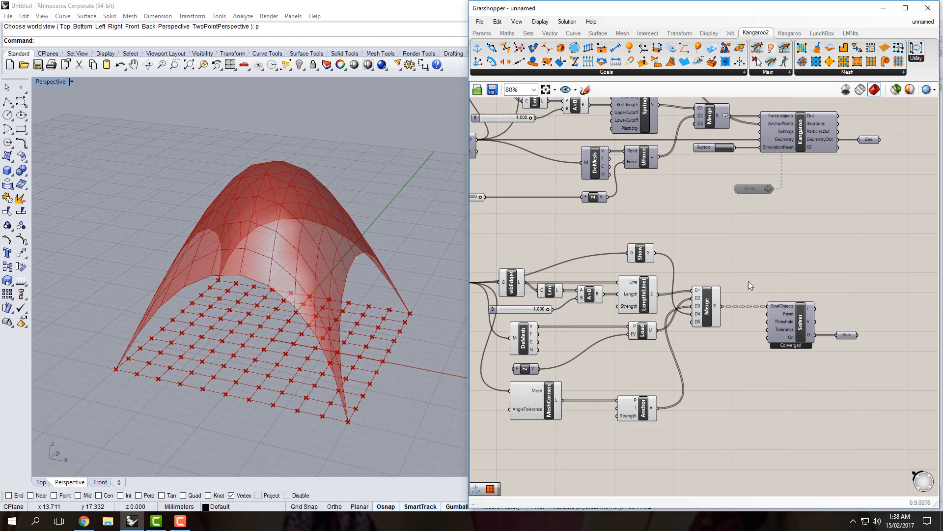
# Delete the Geometry parameter connected to the Solver's O output.
pyautogui.moveTo(632, 291); pyautogui.dragTo(709, 293, button='right')
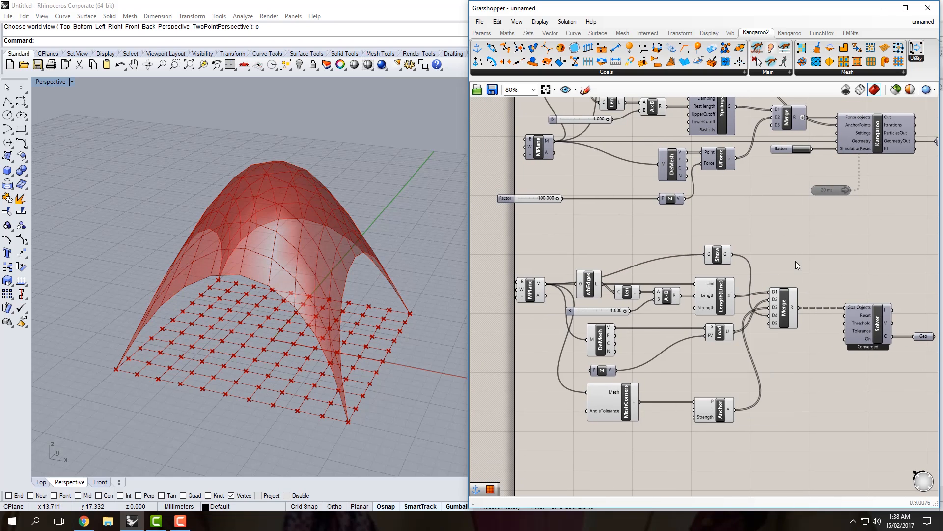
pyautogui.moveTo(795, 261); pyautogui.dragTo(770, 280, button='right')
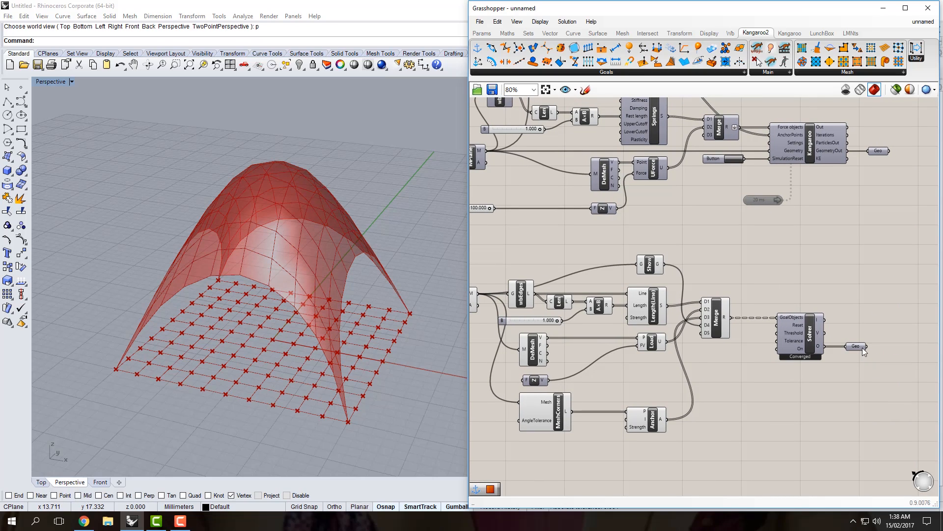
pyautogui.click(861, 346)
pyautogui.press('Delete')
# Select the Solver and the lower mesh plane in turn to examine which viewport geometry belongs to each.
pyautogui.click(817, 347)
pyautogui.moveTo(650, 270); pyautogui.dragTo(668, 271, button='right')
pyautogui.moveTo(767, 316); pyautogui.dragTo(797, 314, button='right')
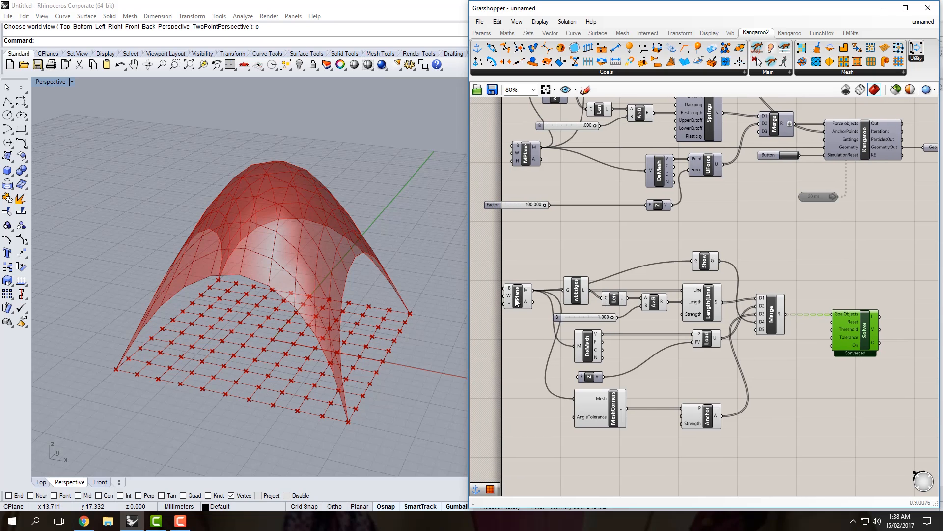
pyautogui.click(517, 302)
pyautogui.click(550, 248)
pyautogui.click(847, 335)
pyautogui.click(517, 301)
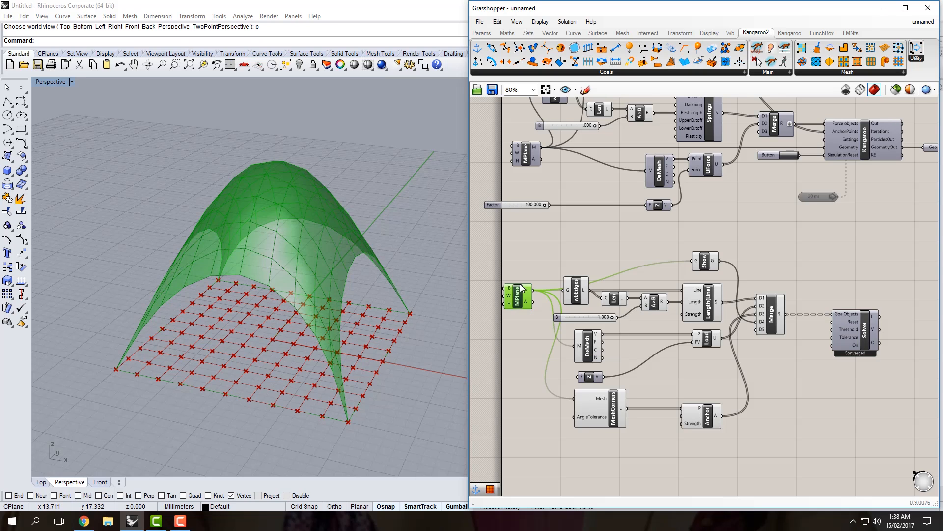
pyautogui.moveTo(566, 254); pyautogui.dragTo(550, 254, button='right')
pyautogui.click(563, 256)
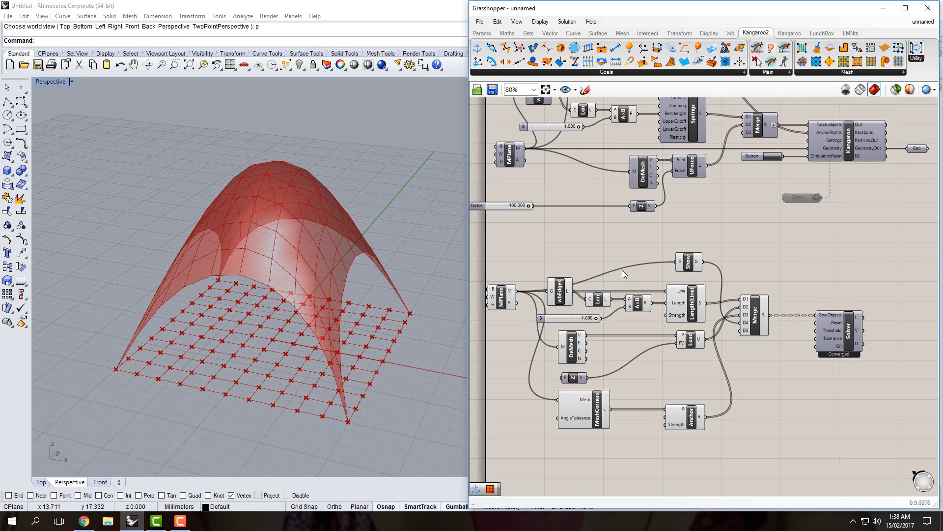
# Switch the Solver's preview on and off again, and compare its geometry with that of the lower mesh plane.
pyautogui.click(854, 327)
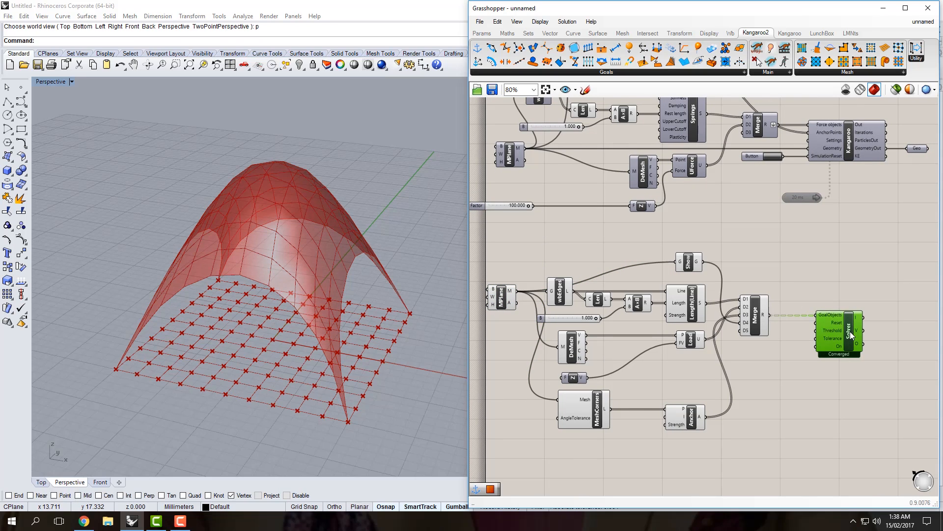
pyautogui.middleClick(861, 319)
pyautogui.click(868, 309)
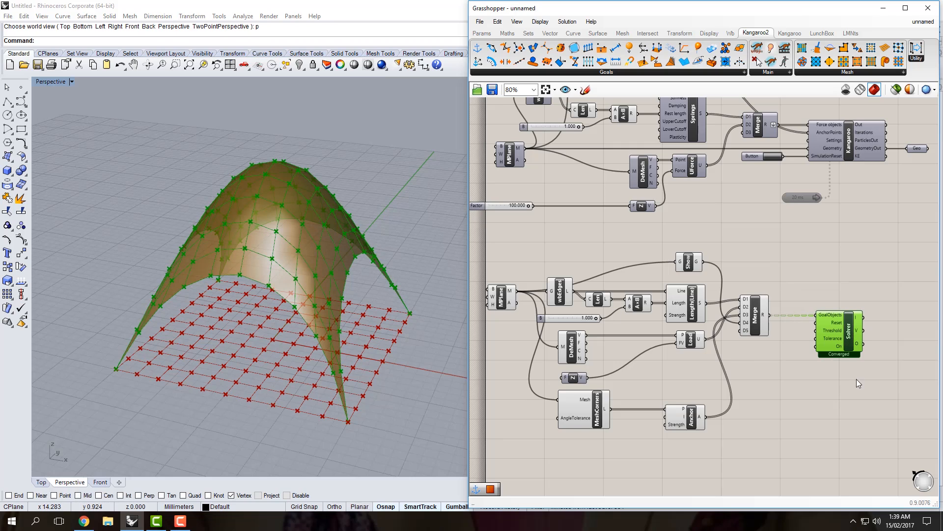
pyautogui.middleClick(839, 335)
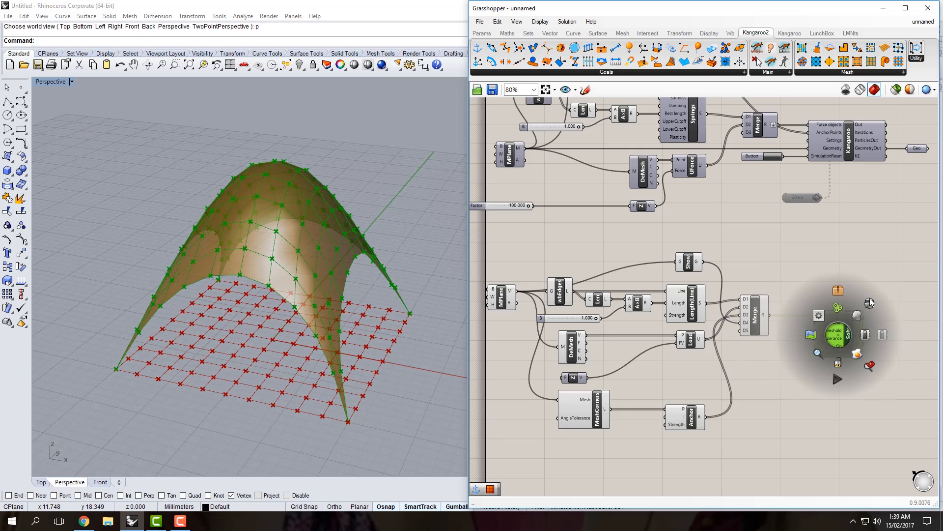
pyautogui.click(870, 297)
pyautogui.click(503, 297)
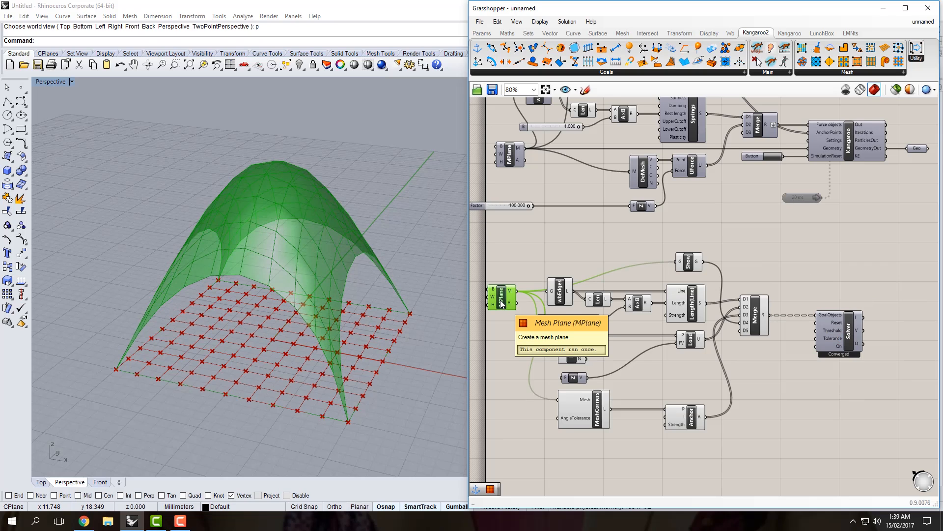
# Turn on the preview of the upper MPlane component and switch it off again.
pyautogui.moveTo(508, 273); pyautogui.dragTo(521, 292, button='right')
pyautogui.click(522, 170)
pyautogui.middleClick(522, 170)
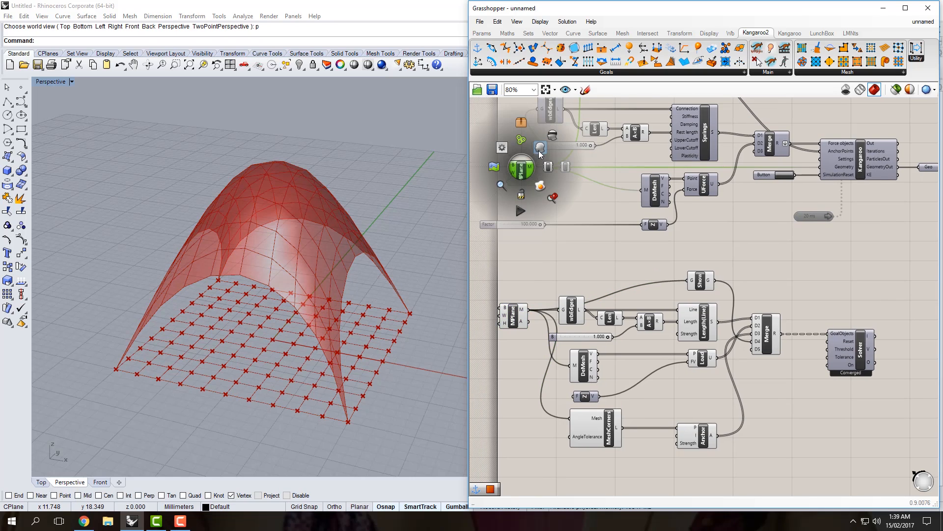
pyautogui.click(502, 213)
pyautogui.middleClick(527, 176)
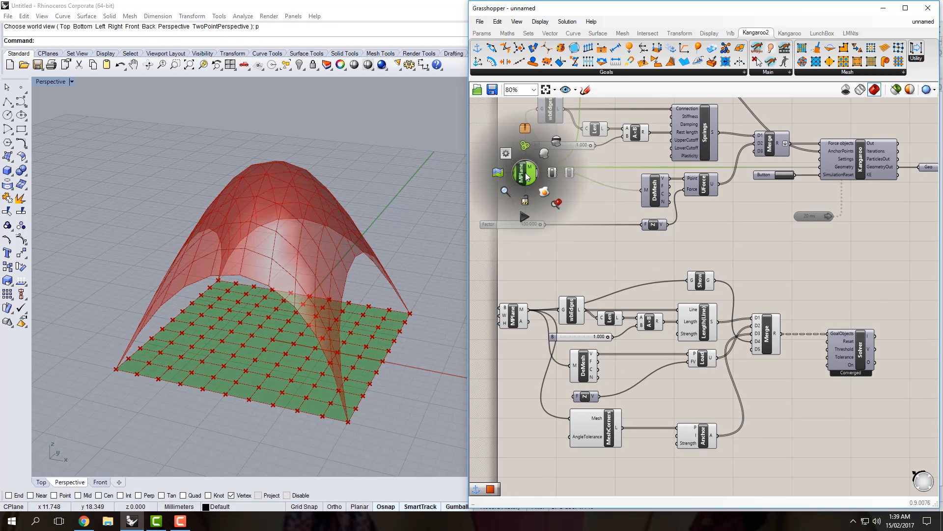
pyautogui.click(551, 147)
# Disable the preview of the lower MPlane component that feeds the Kangaroo2 goals.
pyautogui.click(512, 321)
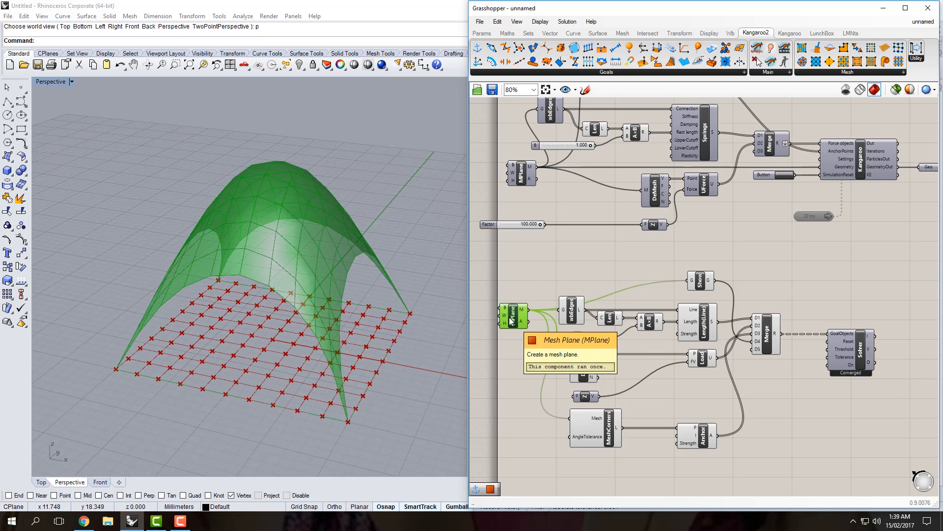
pyautogui.middleClick(512, 320)
pyautogui.click(553, 286)
# Disable the preview of the Show component in the lower definition.
pyautogui.click(707, 282)
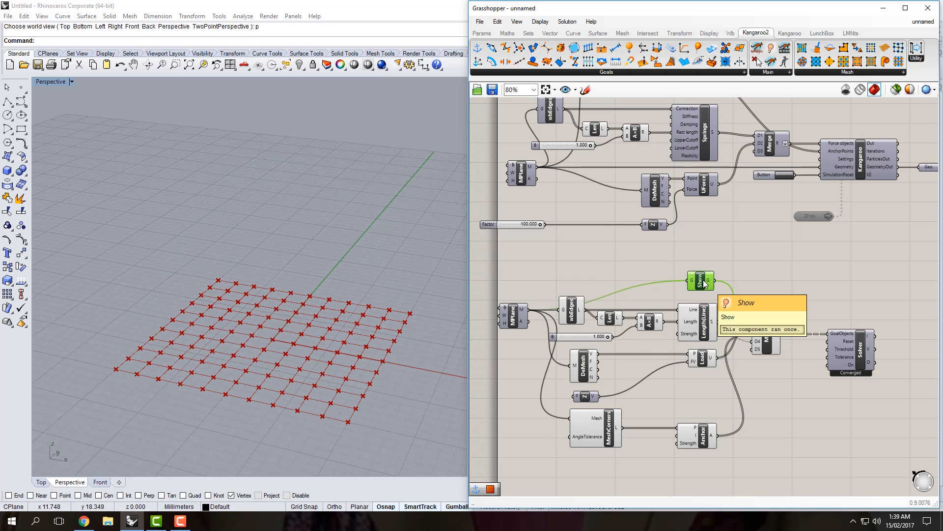
pyautogui.middleClick(706, 283)
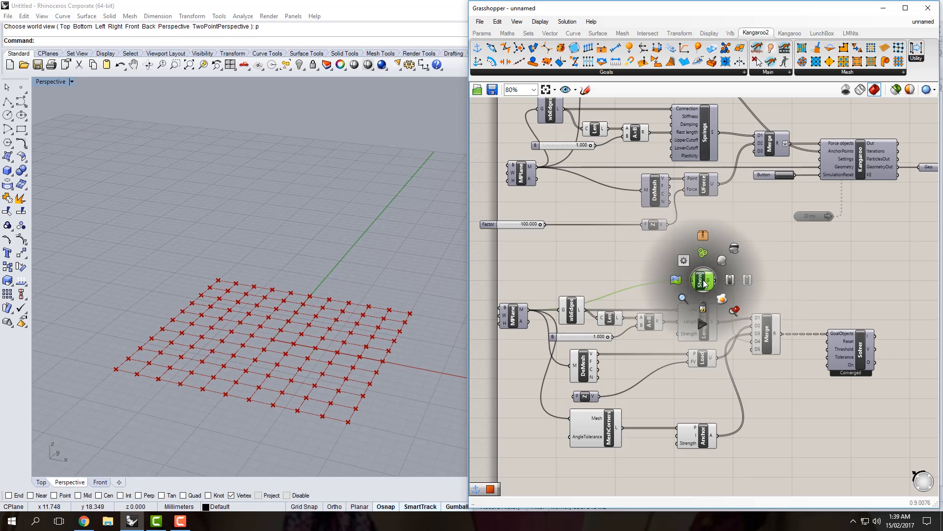
pyautogui.click(738, 252)
pyautogui.click(770, 287)
pyautogui.moveTo(771, 287); pyautogui.dragTo(757, 283, button='right')
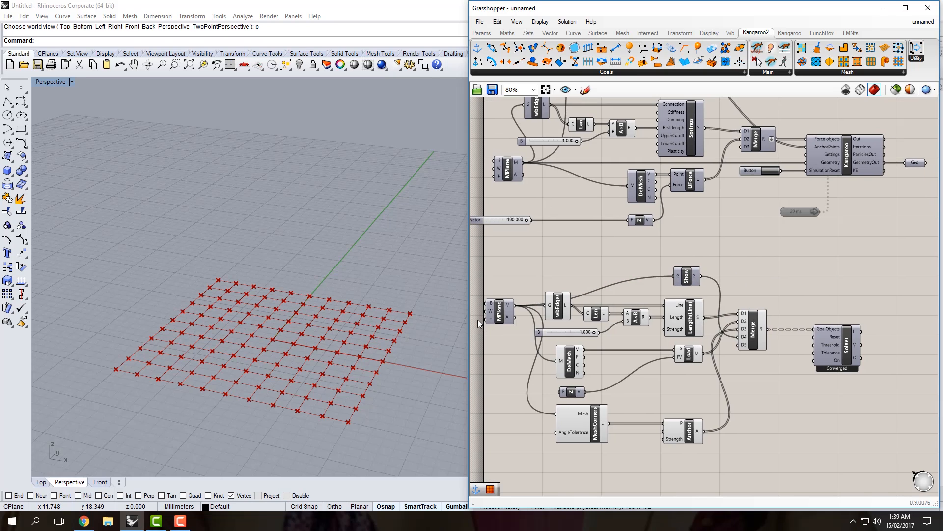
# Re-enable the preview of the lower MPlane component and deselect it.
pyautogui.click(506, 317)
pyautogui.middleClick(506, 317)
pyautogui.click(542, 290)
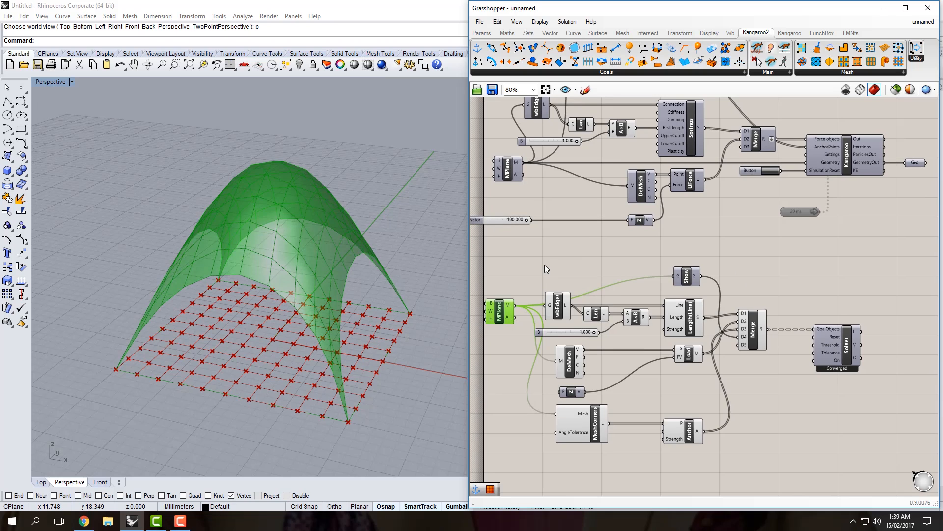
pyautogui.click(541, 268)
pyautogui.moveTo(541, 268); pyautogui.dragTo(557, 270, button='right')
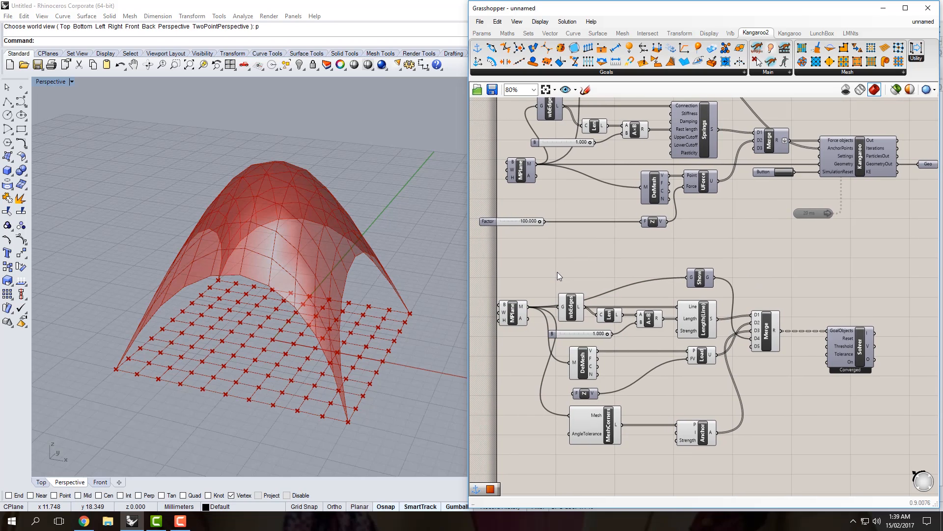
pyautogui.click(516, 313)
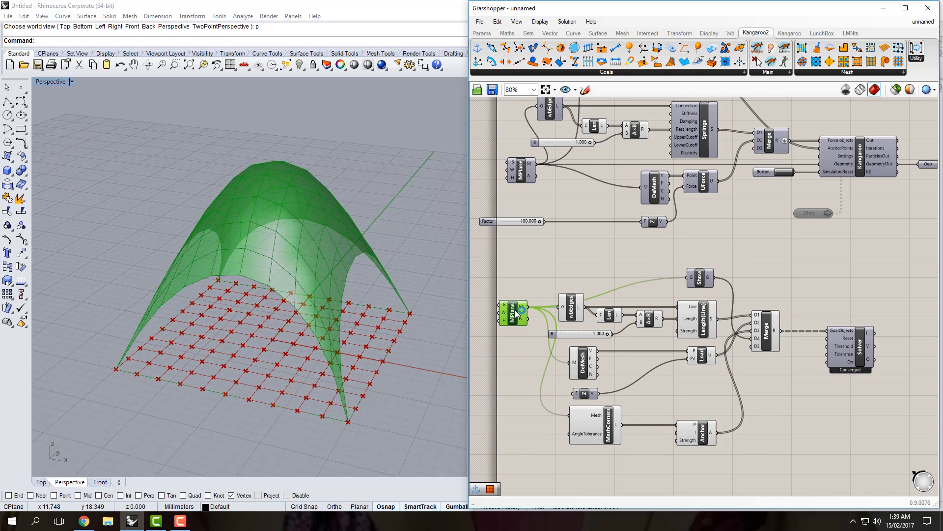
pyautogui.click(533, 270)
pyautogui.moveTo(532, 270); pyautogui.dragTo(547, 271, button='right')
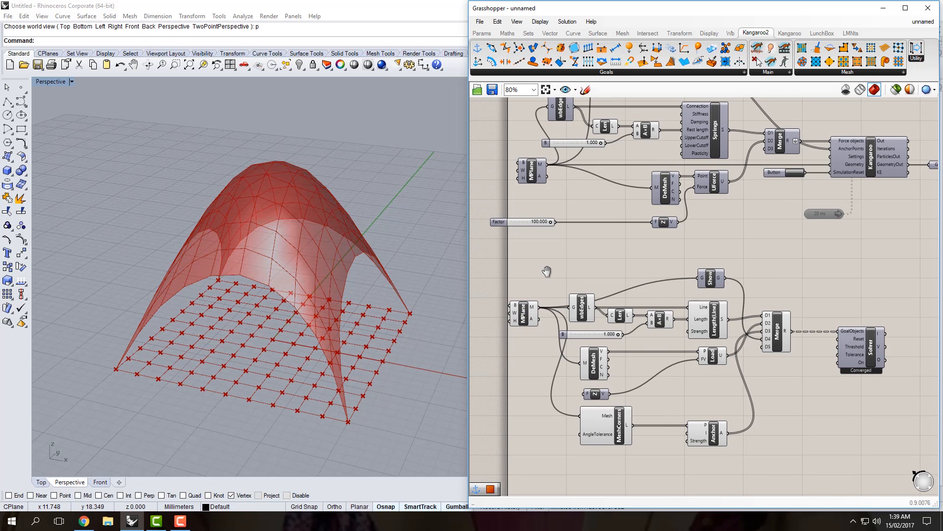
pyautogui.moveTo(767, 389); pyautogui.dragTo(755, 393, button='right')
pyautogui.scroll(2, 604, 343)
pyautogui.moveTo(604, 336); pyautogui.dragTo(633, 341)
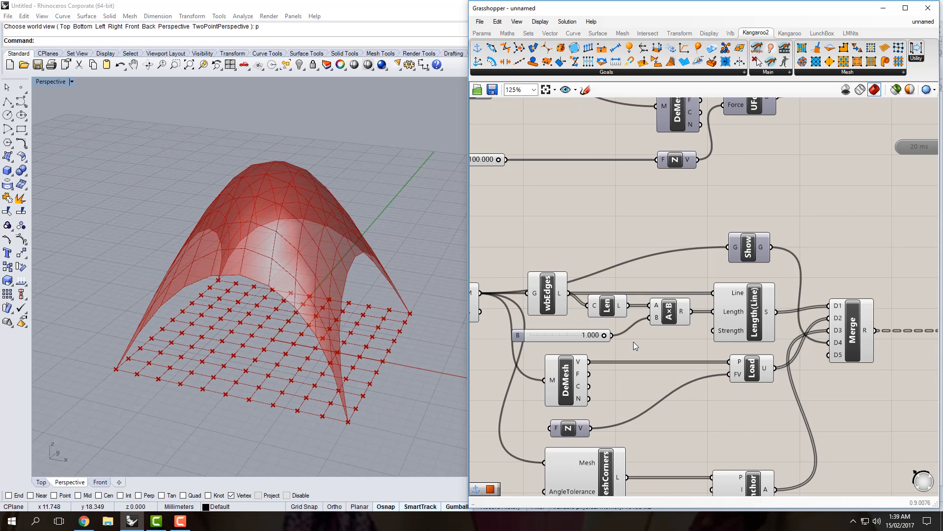
pyautogui.scroll(-3, 633, 341)
pyautogui.scroll(2, 591, 342)
pyautogui.scroll(-1, 792, 202)
# Enable the preview of the Geo parameter fed by the Kangaroo component's GeometryOut.
pyautogui.moveTo(792, 203); pyautogui.dragTo(662, 253, button='right')
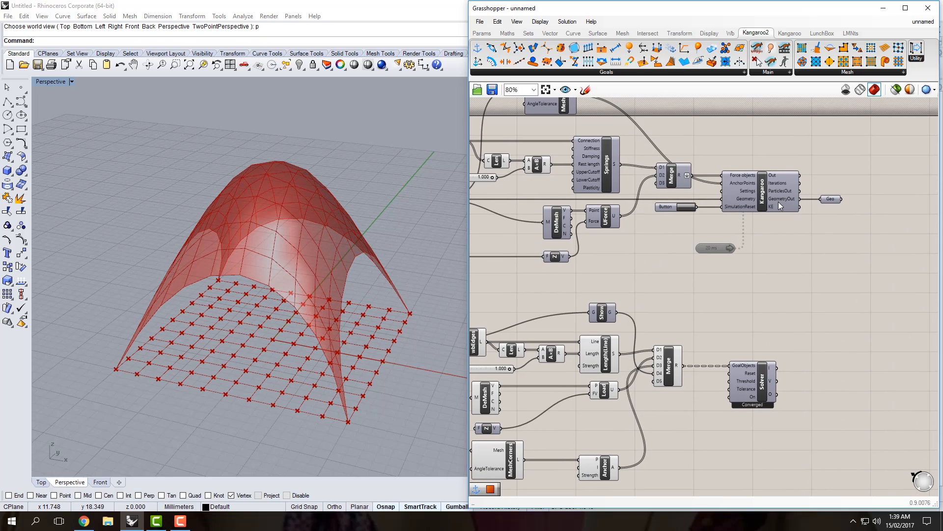
pyautogui.click(830, 200)
pyautogui.middleClick(831, 200)
pyautogui.click(851, 183)
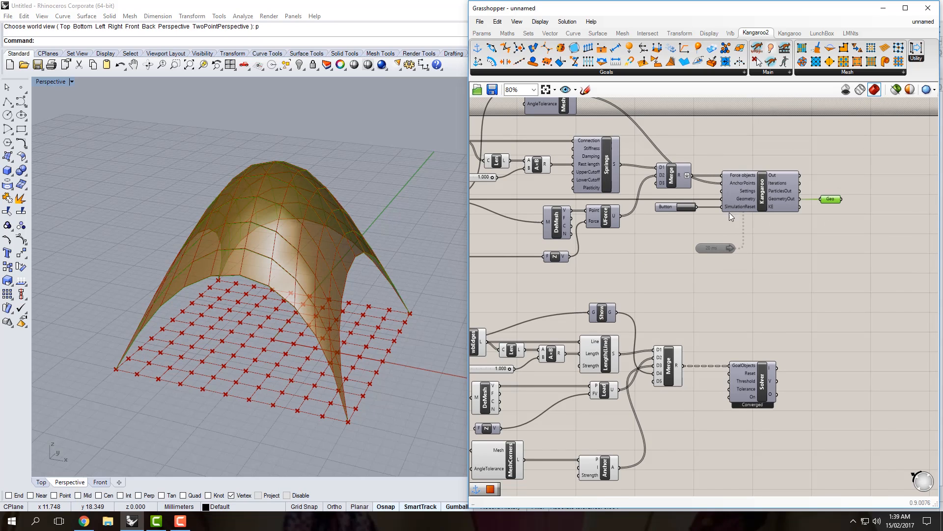
# Lower the upper definition's B slider, which multiplies the springs' rest length, to 0.599.
pyautogui.moveTo(651, 314); pyautogui.dragTo(744, 302, button='right')
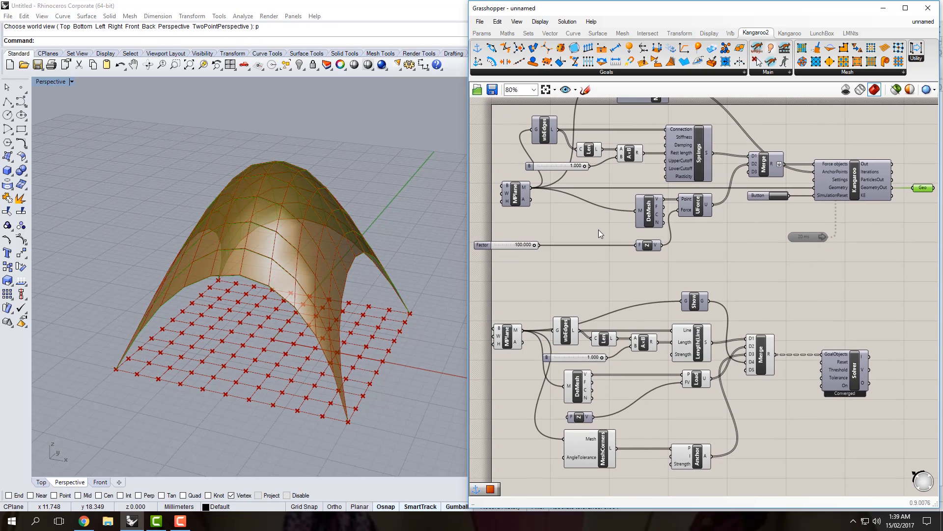
pyautogui.moveTo(559, 203); pyautogui.dragTo(561, 229, button='right')
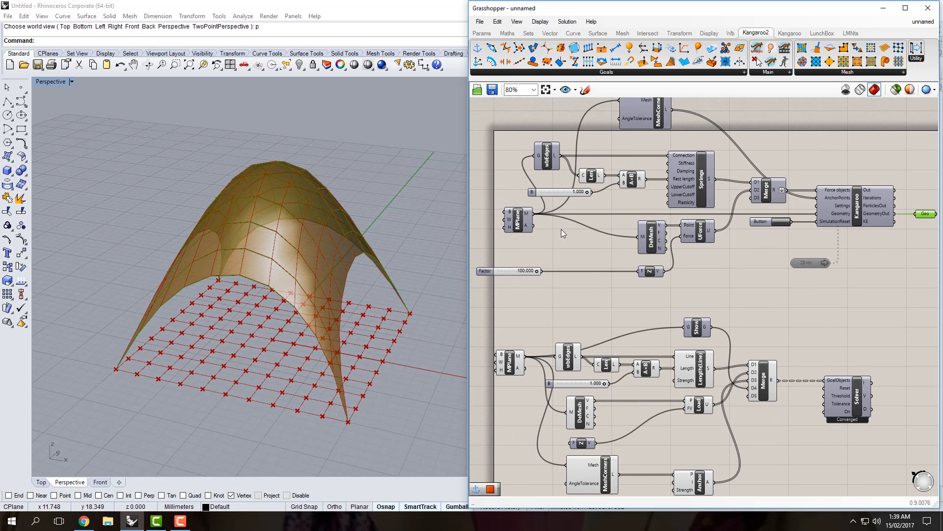
pyautogui.scroll(4, 574, 192)
pyautogui.moveTo(611, 204); pyautogui.dragTo(662, 221, button='right')
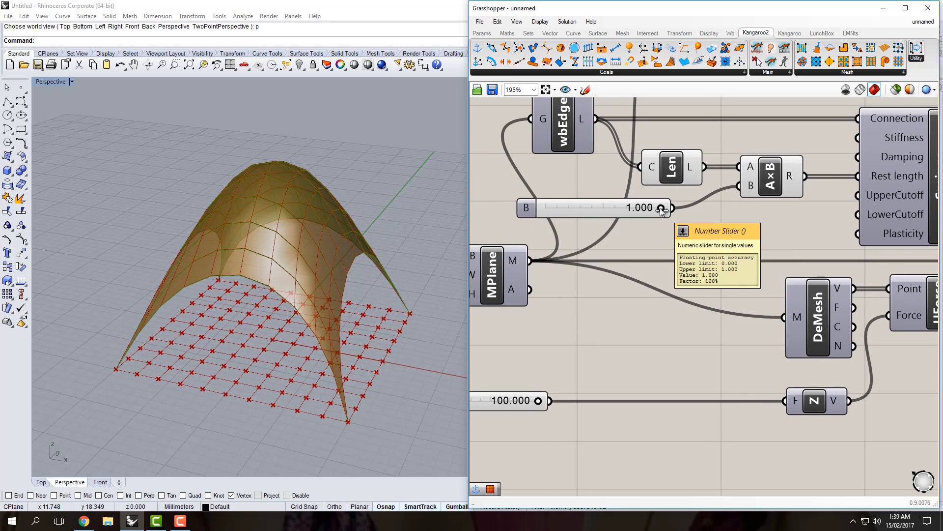
pyautogui.moveTo(661, 209); pyautogui.dragTo(614, 217)
# Start the 20 ms timer attached to the Kangaroo component to run the simulation.
pyautogui.scroll(-3, 629, 231)
pyautogui.scroll(-2, 644, 239)
pyautogui.moveTo(852, 292); pyautogui.dragTo(764, 285, button='right')
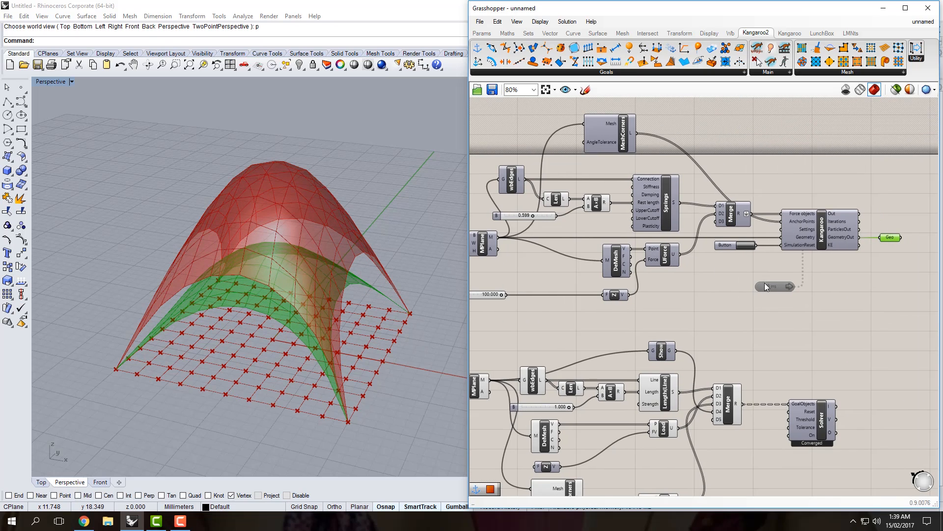
pyautogui.doubleClick(782, 287)
# Set the upper definition's rest-length B slider to 1.000 while the simulation runs.
pyautogui.moveTo(542, 251); pyautogui.dragTo(627, 251, button='right')
pyautogui.scroll(3, 627, 252)
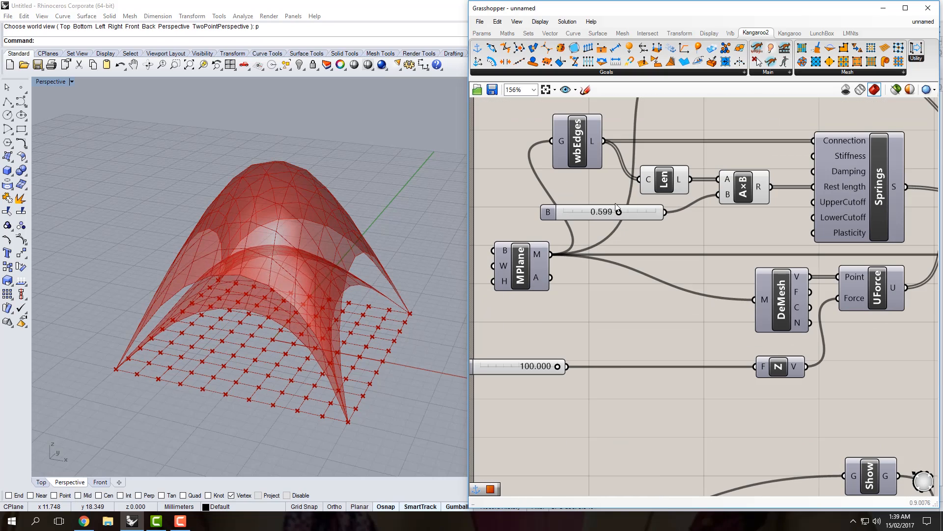
pyautogui.moveTo(616, 211); pyautogui.dragTo(682, 225)
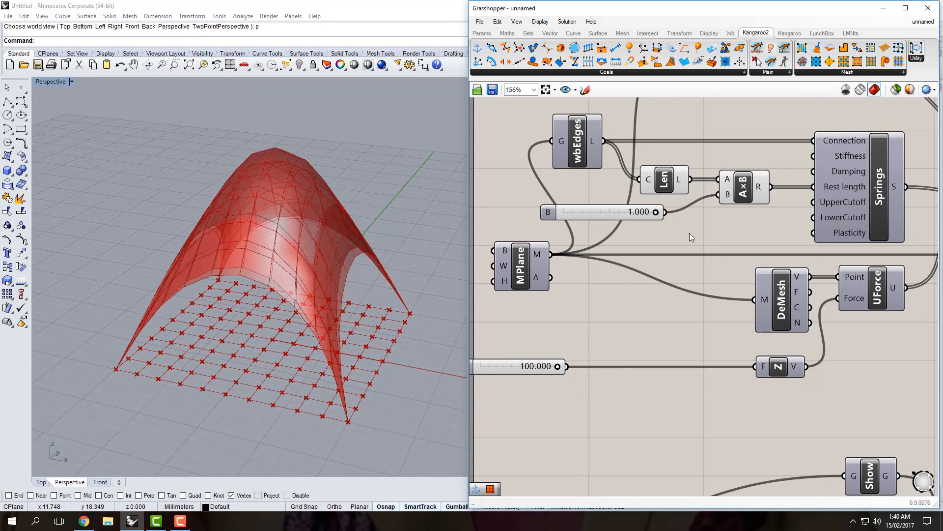
# Stop the 20 ms timer attached to the Kangaroo component.
pyautogui.moveTo(689, 233); pyautogui.dragTo(564, 233, button='right')
pyautogui.scroll(-4, 563, 232)
pyautogui.scroll(2, 732, 277)
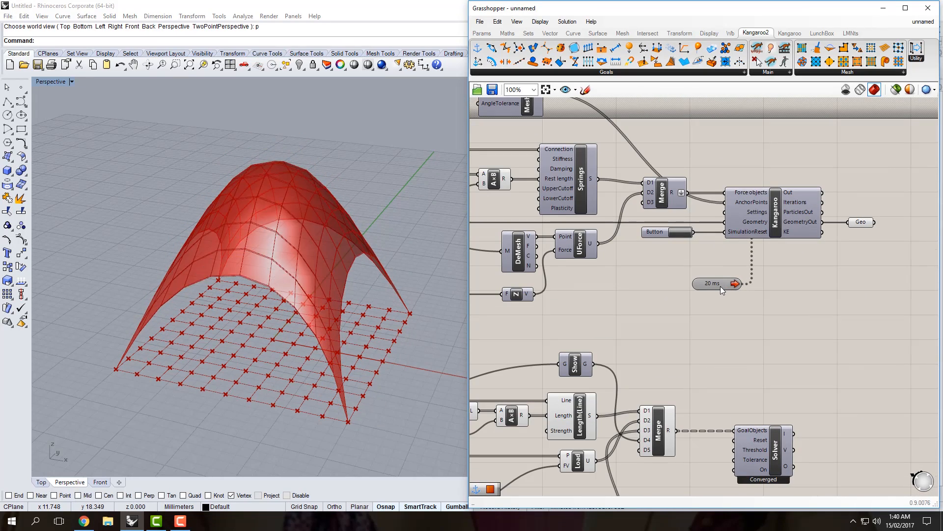
pyautogui.doubleClick(719, 283)
pyautogui.click(719, 290)
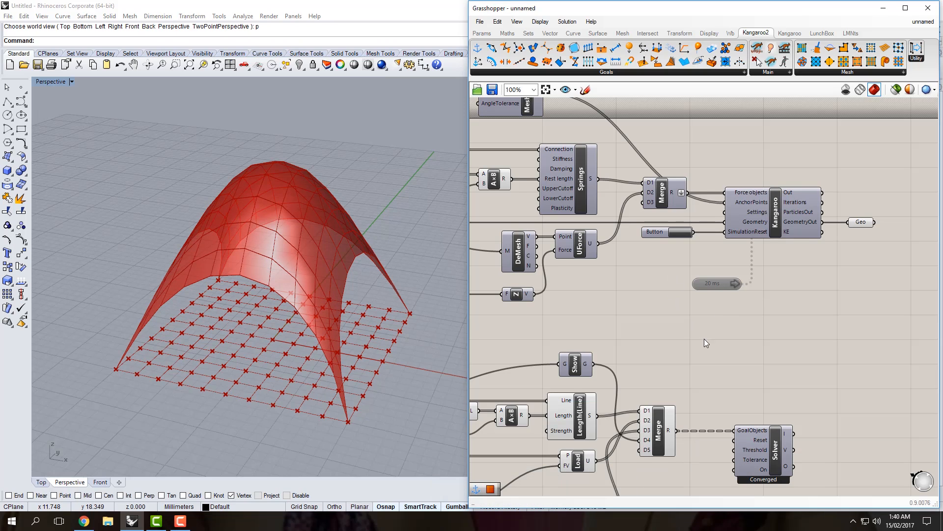
# Add a Kangaroo2 BouncySolver component directly below the existing Solver.
pyautogui.moveTo(706, 343); pyautogui.dragTo(721, 263, button='right')
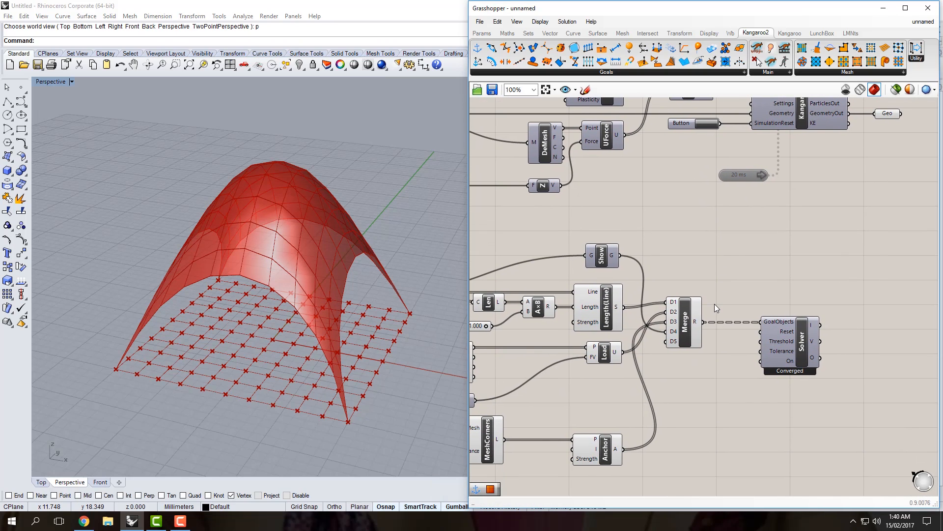
pyautogui.scroll(-2, 723, 262)
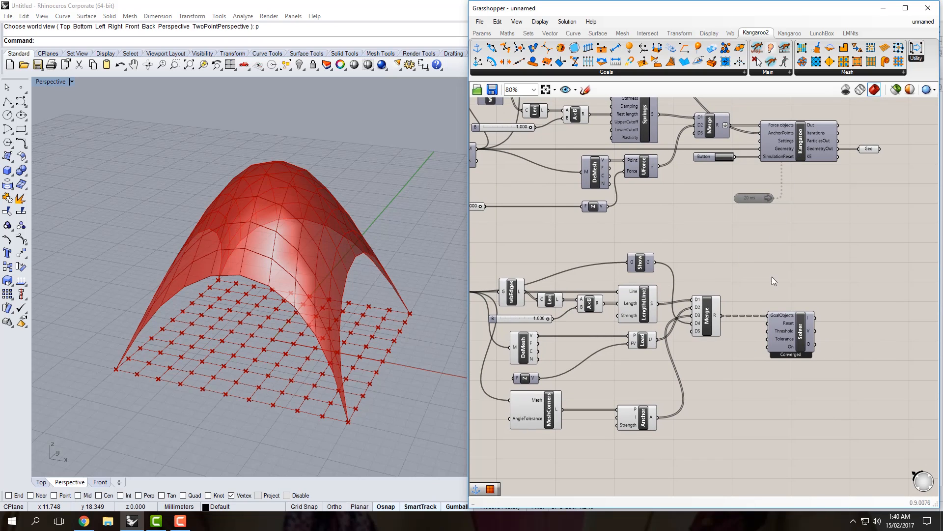
pyautogui.moveTo(786, 293); pyautogui.dragTo(770, 287, button='right')
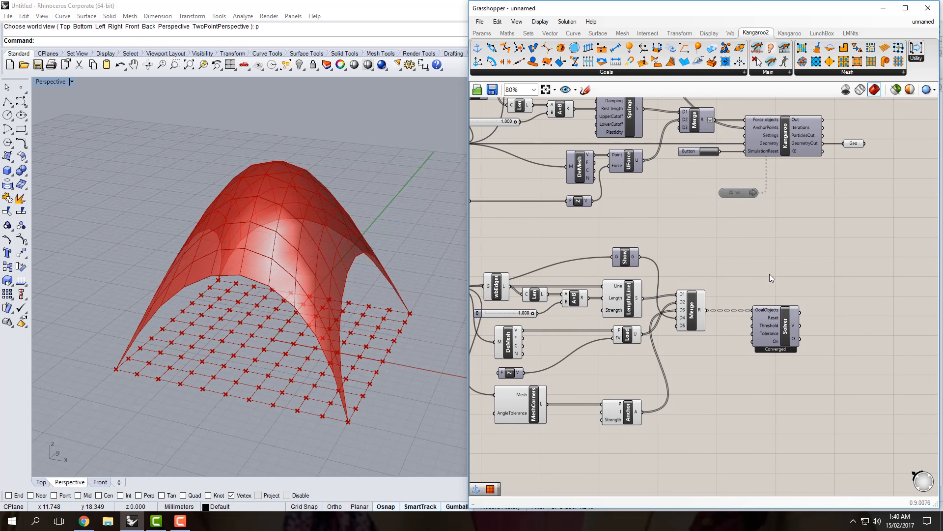
pyautogui.click(772, 73)
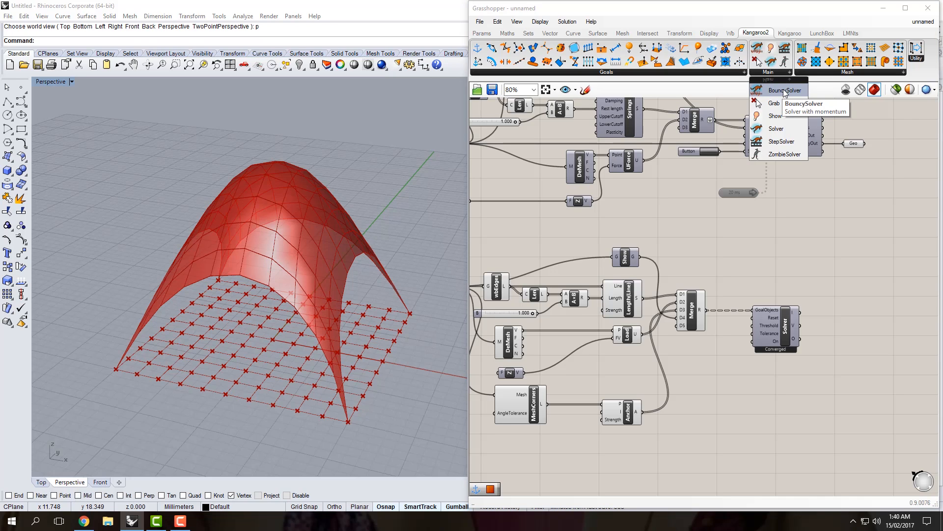
pyautogui.moveTo(784, 92); pyautogui.dragTo(770, 302)
pyautogui.moveTo(778, 381); pyautogui.dragTo(775, 393)
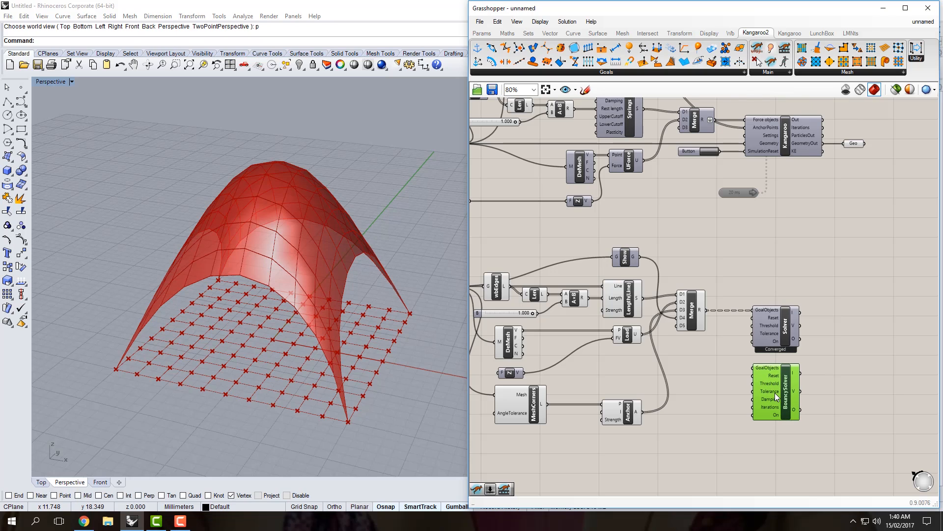
# Connect the lower Merge component's result to the BouncySolver's GoalObjects input as well.
pyautogui.scroll(2, 735, 348)
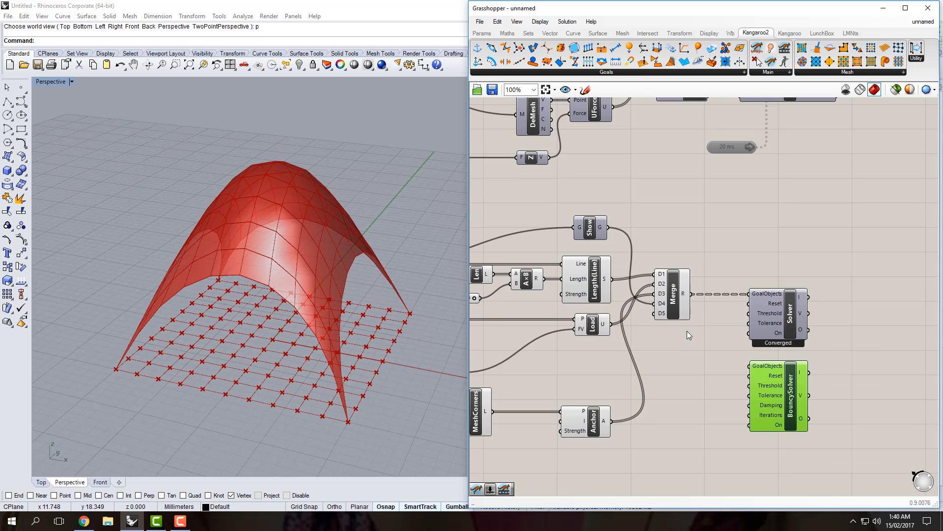
pyautogui.hotkey('alt', 'Tab')
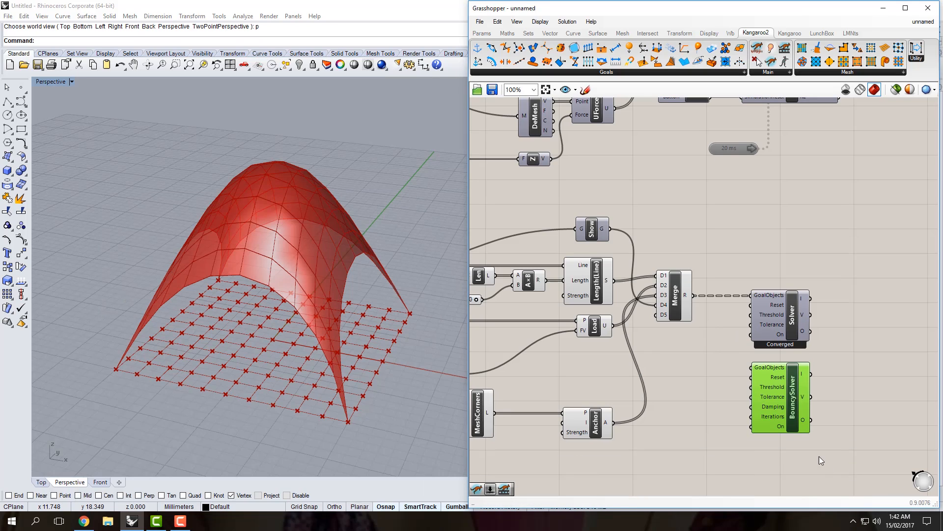
pyautogui.moveTo(714, 394); pyautogui.dragTo(717, 394, button='right')
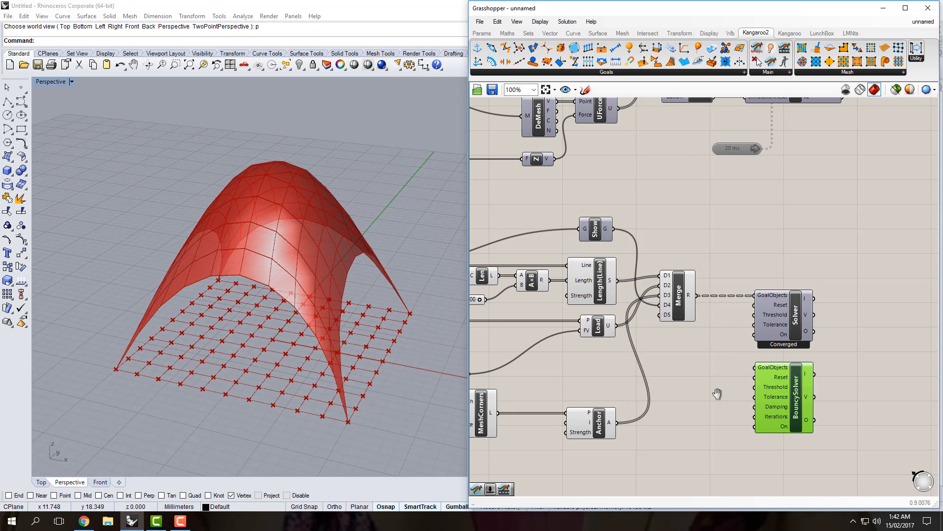
pyautogui.click(717, 395)
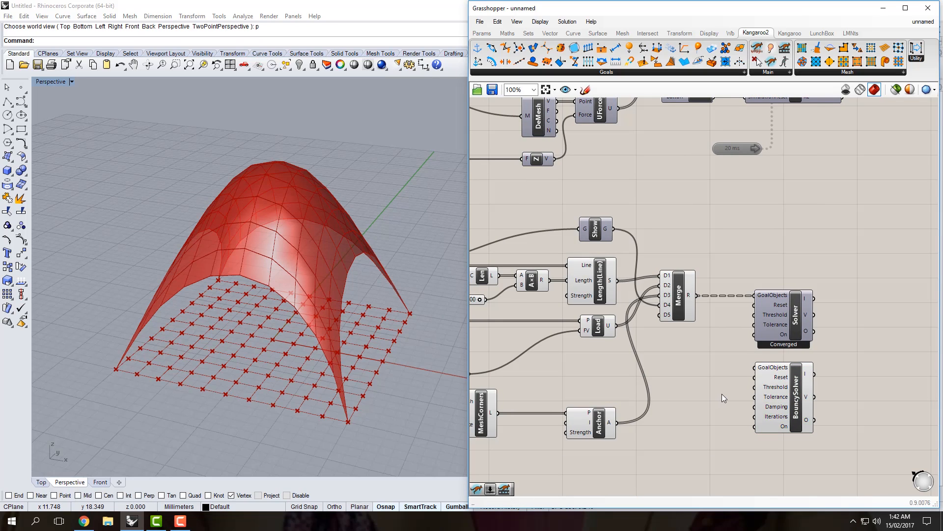
pyautogui.moveTo(698, 297); pyautogui.dragTo(753, 369)
# Add a Button component in the free space beside the BouncySolver's inputs.
pyautogui.doubleClick(687, 370)
pyautogui.write('button')
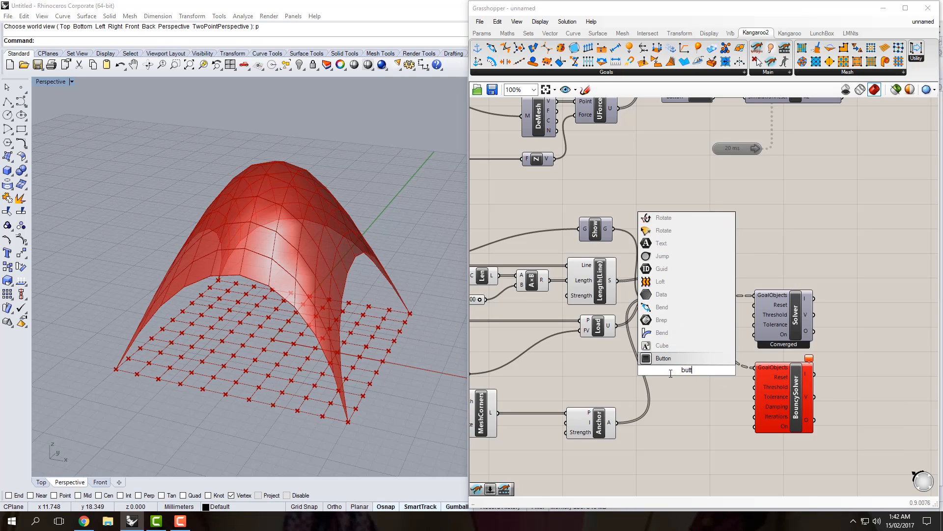
pyautogui.press('Return')
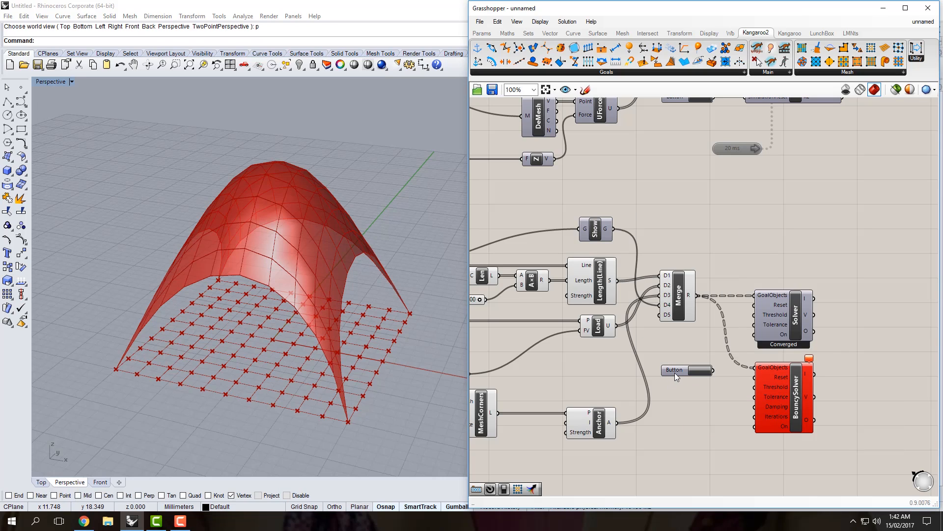
# Wire the Button to the Reset inputs of both the Solver and the BouncySolver, and align it with the BouncySolver's Reset.
pyautogui.moveTo(712, 370); pyautogui.dragTo(756, 305)
pyautogui.moveTo(710, 345); pyautogui.dragTo(874, 343, button='right')
pyautogui.click(528, 278)
pyautogui.moveTo(734, 352); pyautogui.dragTo(531, 322, button='right')
pyautogui.moveTo(635, 337); pyautogui.dragTo(635, 344)
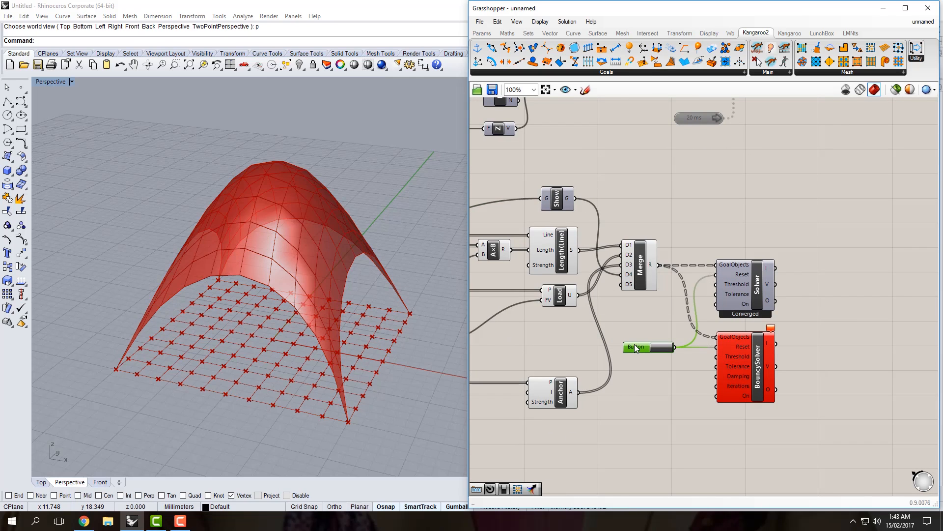
# Trigger the Button twice to reset both solvers and restart the BouncySolver simulation.
pyautogui.click(663, 350)
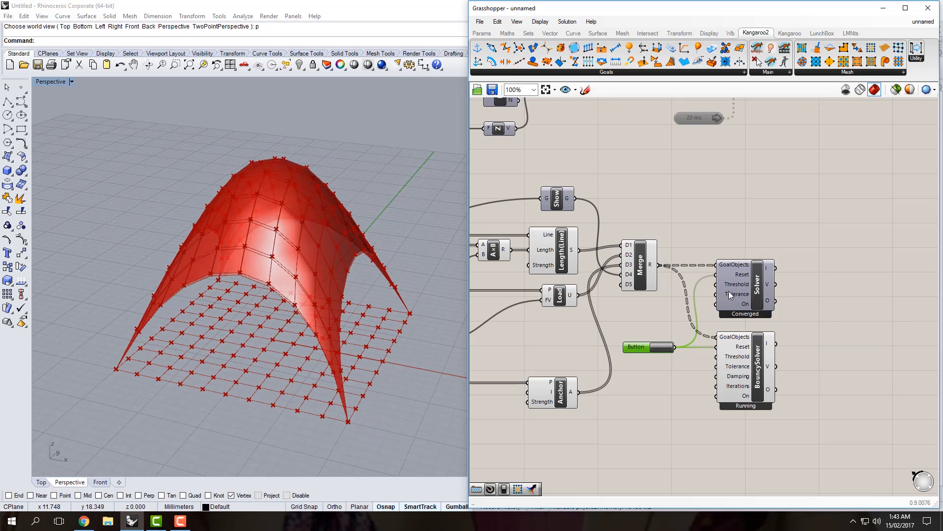
pyautogui.moveTo(671, 329); pyautogui.dragTo(721, 333, button='right')
pyautogui.click(709, 349)
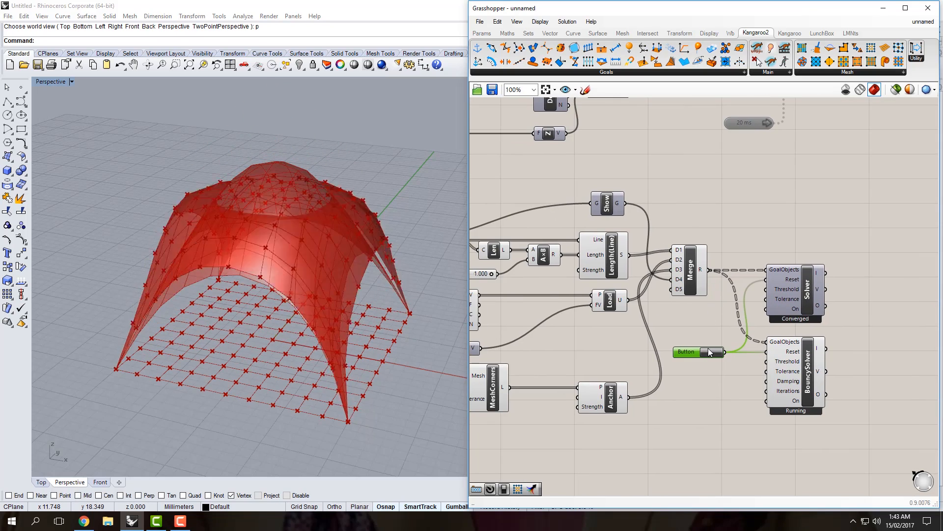
# Hide the preview of the Geo parameter fed by the upper Kangaroo component's geometry output.
pyautogui.scroll(-3, 723, 326)
pyautogui.moveTo(696, 281); pyautogui.dragTo(689, 283, button='right')
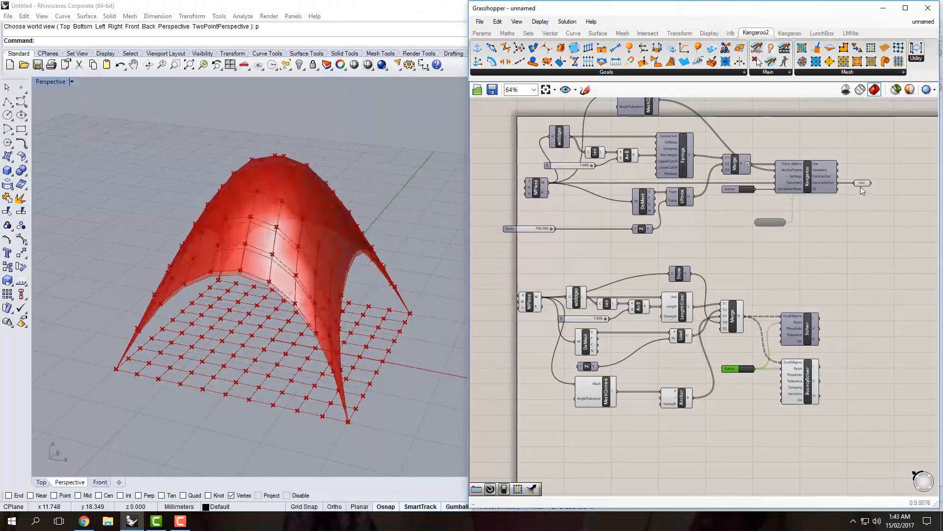
pyautogui.click(860, 182)
pyautogui.middleClick(860, 183)
pyautogui.click(875, 172)
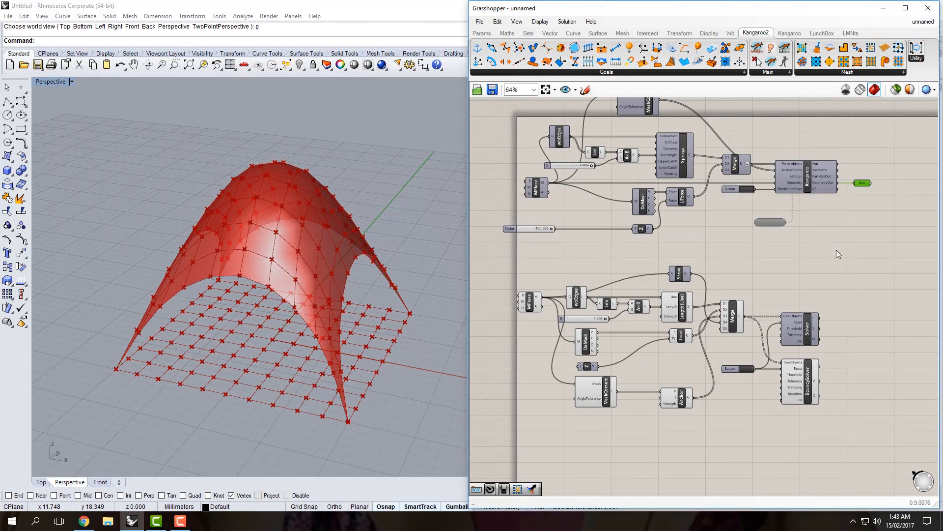
pyautogui.scroll(3, 807, 269)
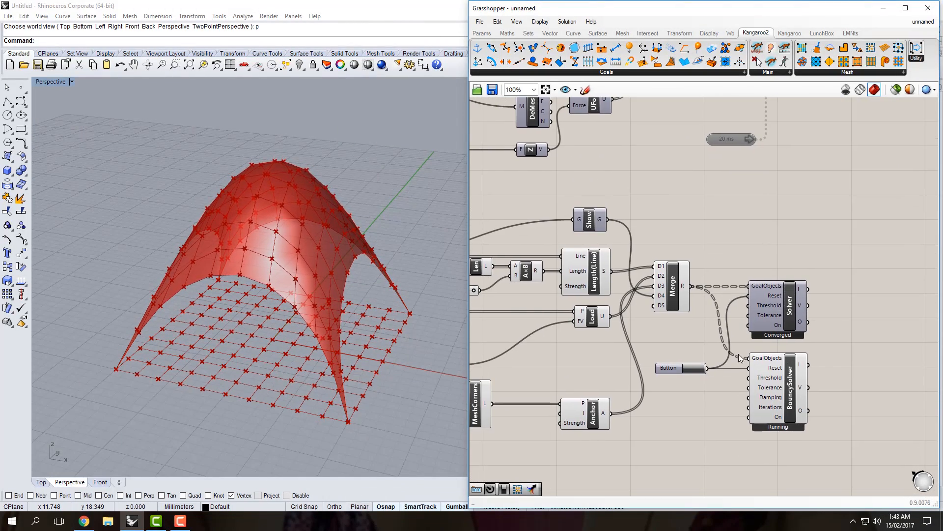
pyautogui.scroll(1, 738, 354)
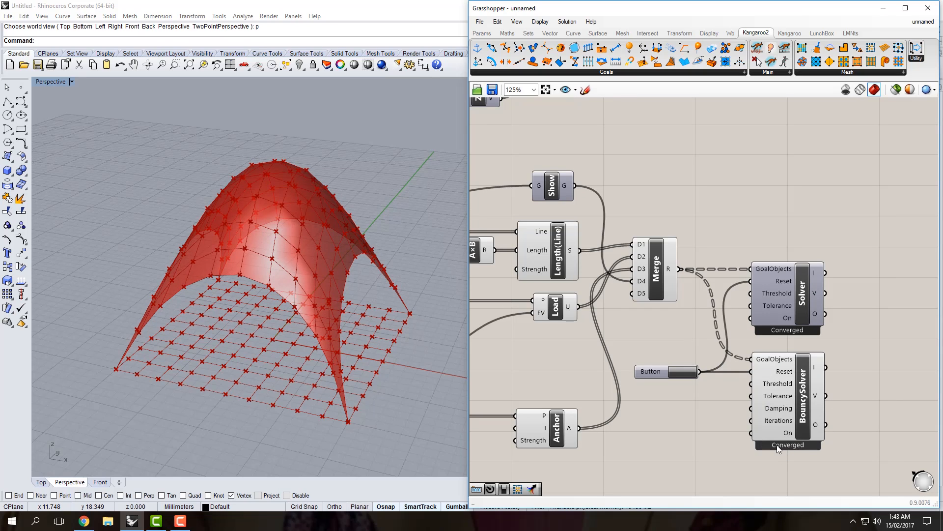
# Add a Number Slider in the free space beside the BouncySolver's Iterations input, with whole-number rounding and a maximum of 50.
pyautogui.moveTo(681, 409); pyautogui.dragTo(697, 408, button='right')
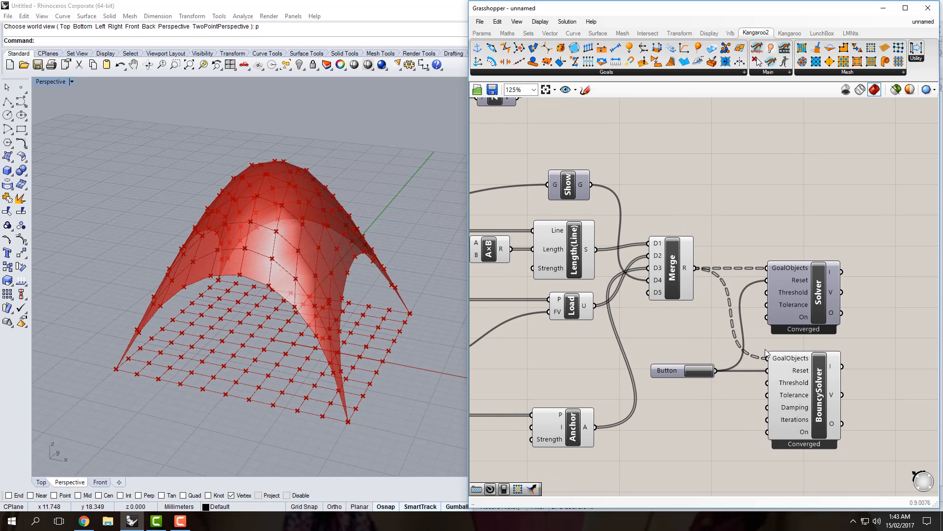
pyautogui.click(482, 33)
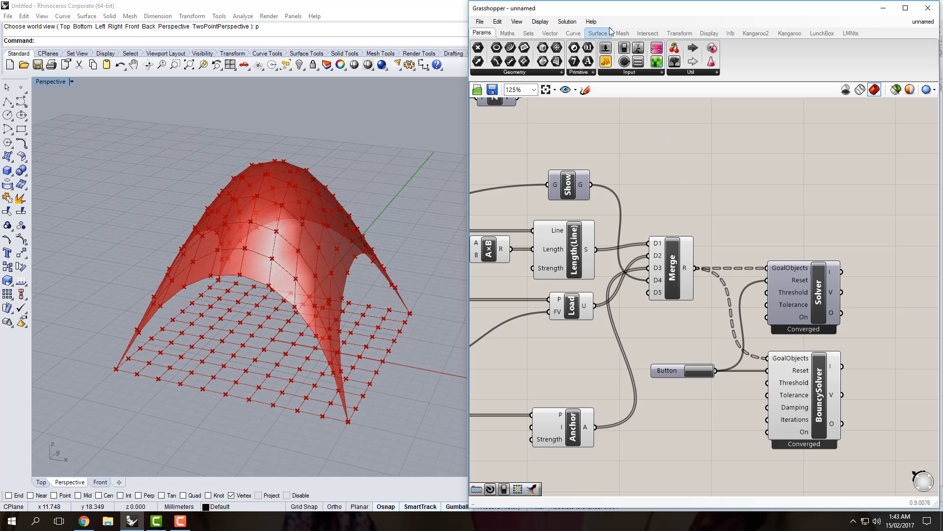
pyautogui.moveTo(606, 48); pyautogui.dragTo(680, 415)
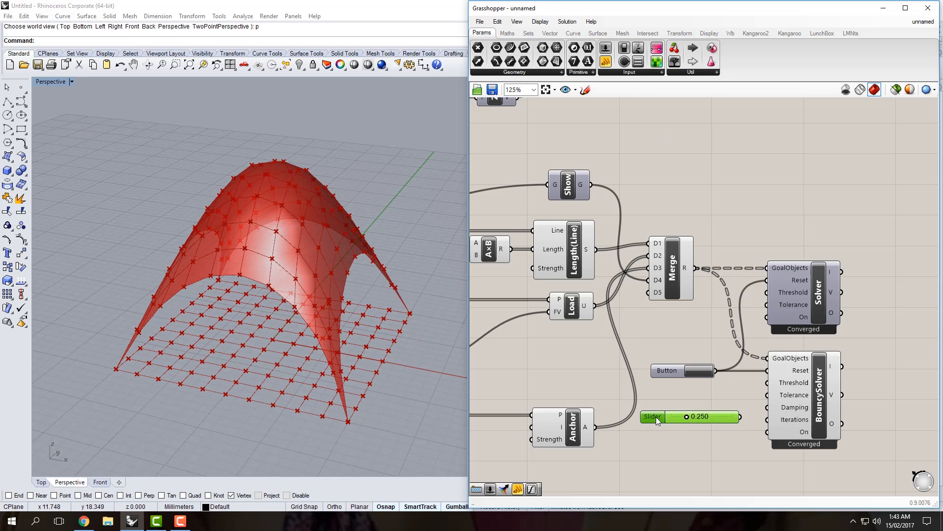
pyautogui.doubleClick(656, 417)
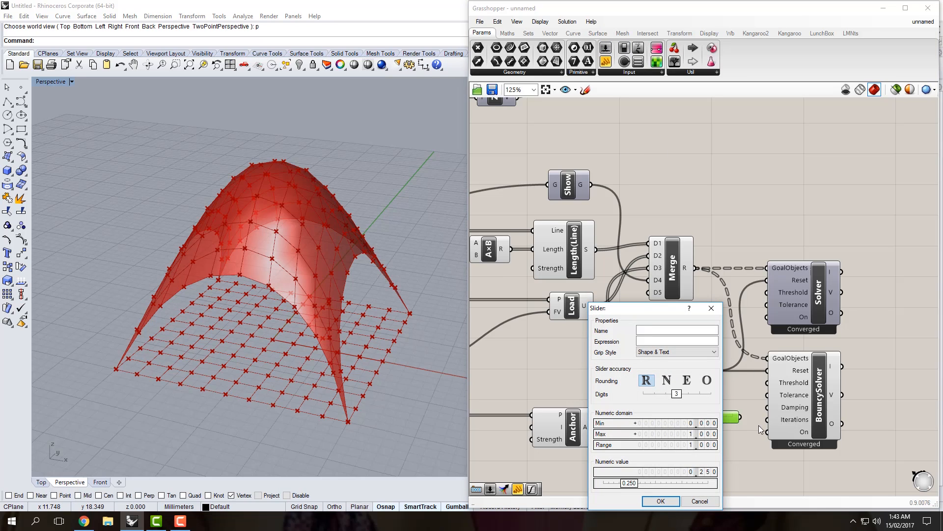
pyautogui.doubleClick(683, 434)
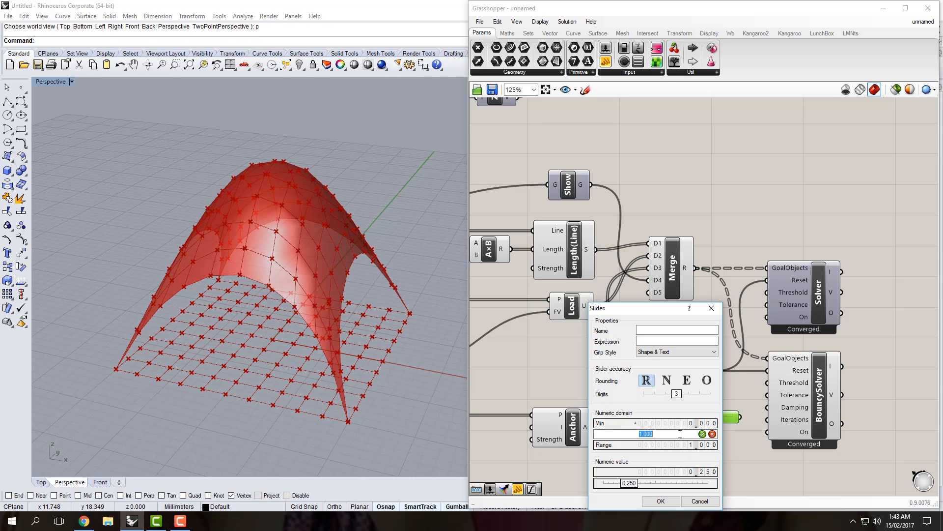
pyautogui.write('50')
pyautogui.click(666, 381)
pyautogui.click(660, 500)
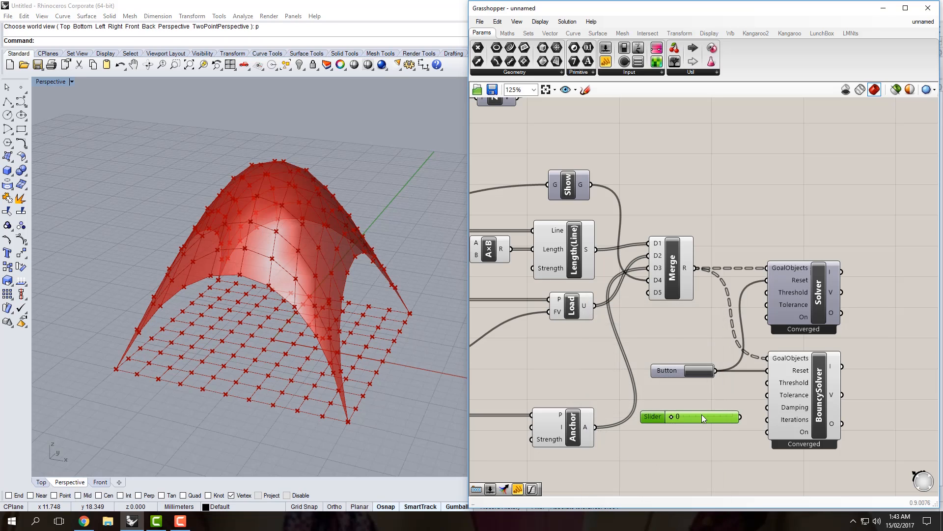
# Wire the slider to the BouncySolver's Iterations input and set it to 1.
pyautogui.moveTo(703, 417); pyautogui.dragTo(722, 422)
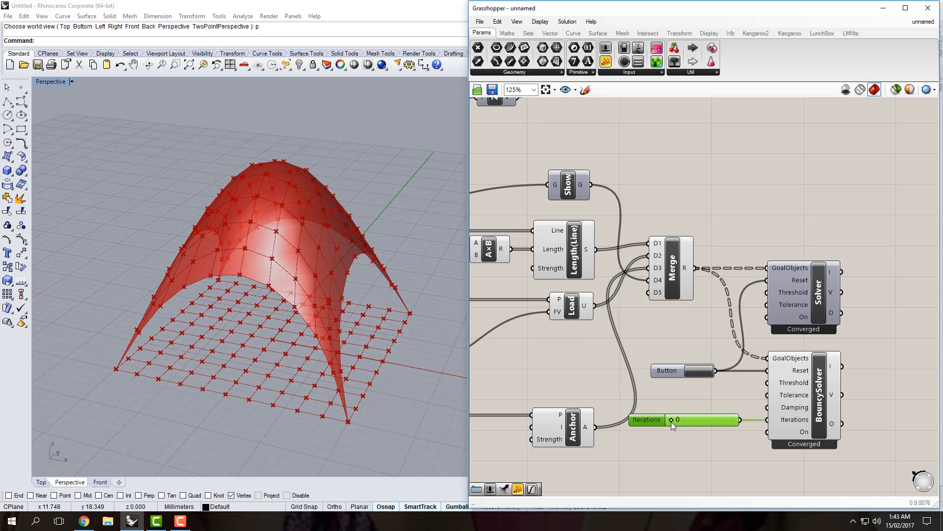
pyautogui.moveTo(673, 422); pyautogui.dragTo(673, 421)
pyautogui.click(689, 395)
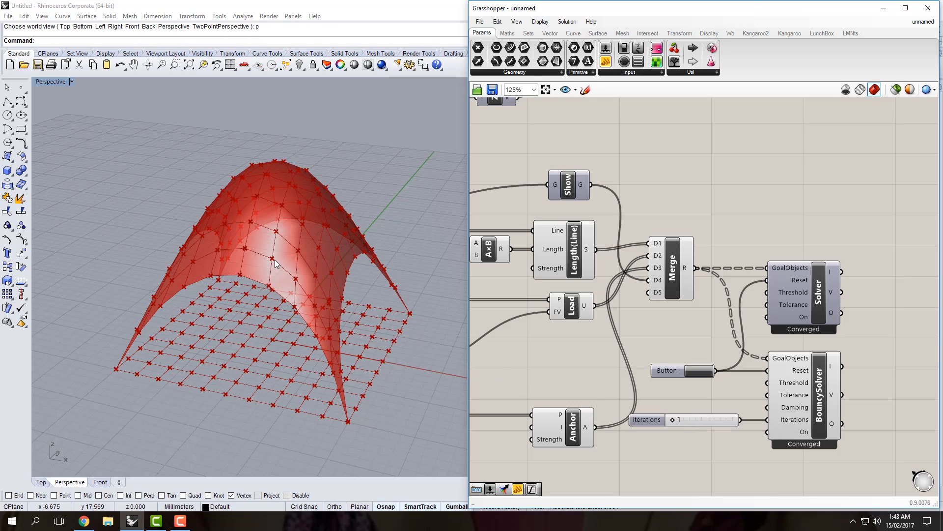
# Trigger the Button to restart the simulation and watch the BouncySolver run at 1 iteration.
pyautogui.moveTo(275, 260); pyautogui.dragTo(281, 263, button='right')
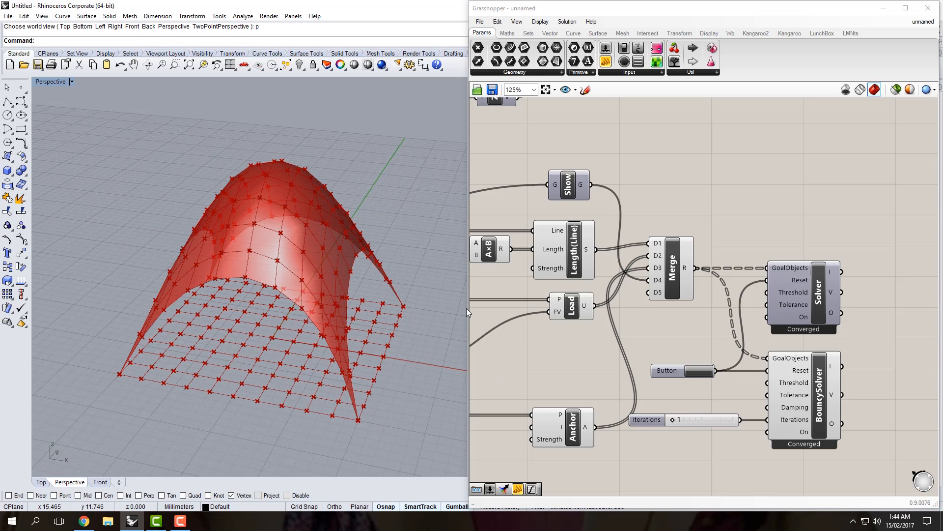
pyautogui.click(698, 370)
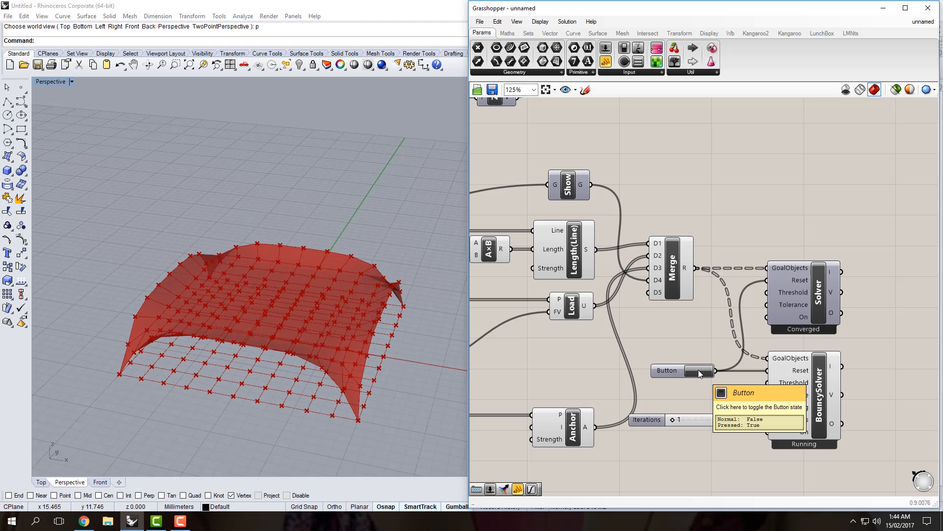
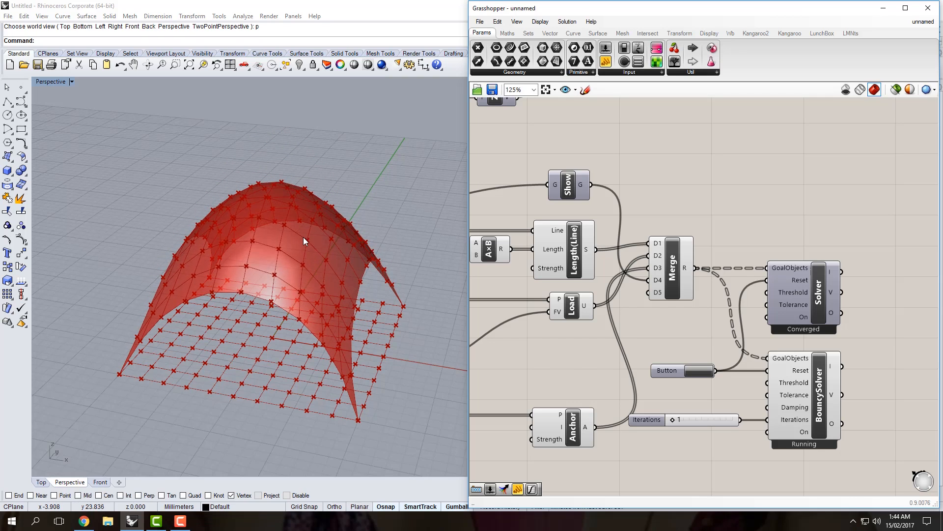
# Set the Iterations slider to 50 and trigger the Button to restart the solvers.
pyautogui.doubleClick(683, 424)
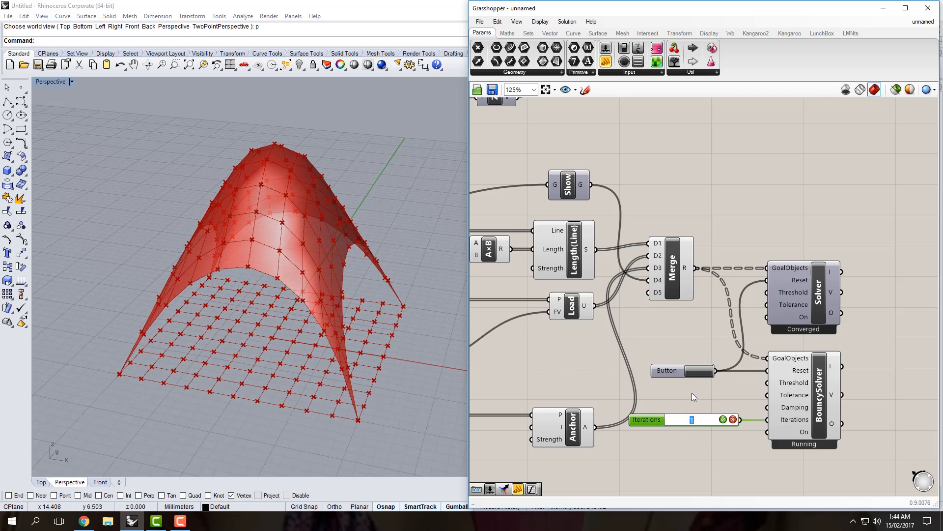
pyautogui.write('50')
pyautogui.press('Return')
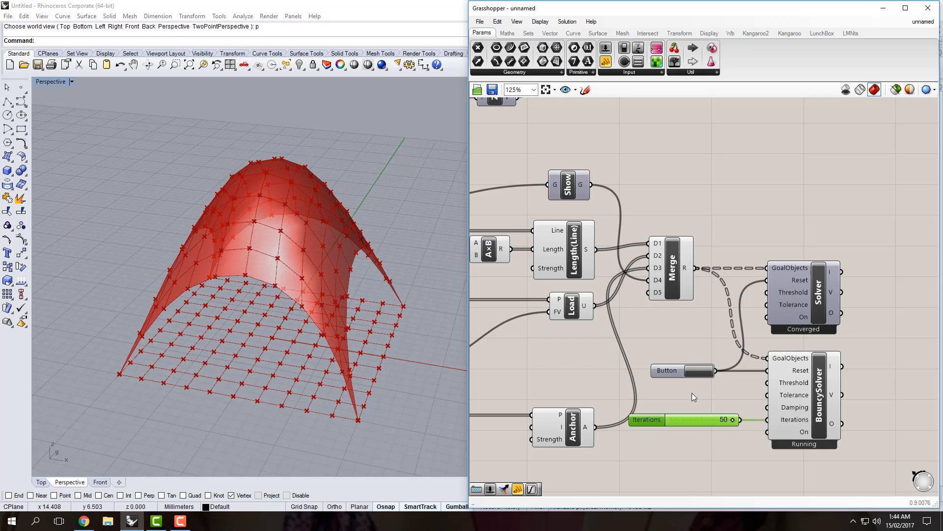
pyautogui.click(692, 393)
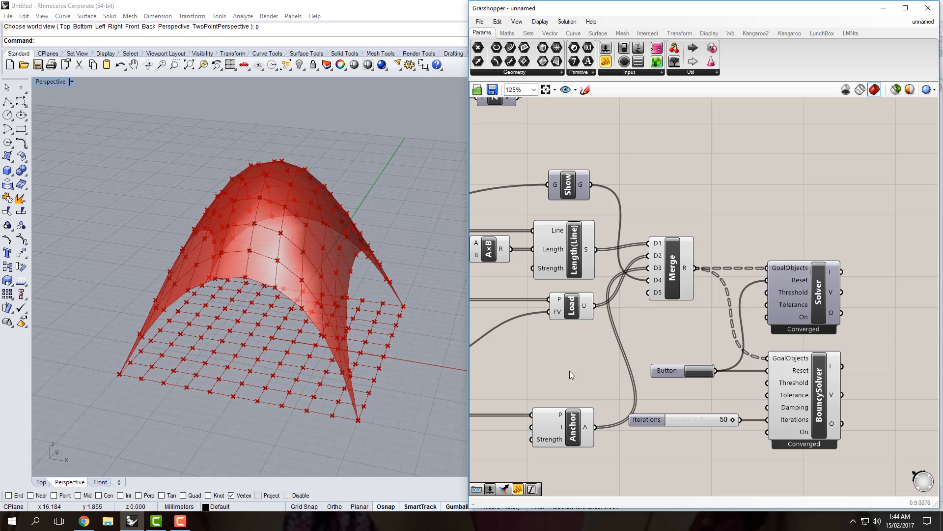
pyautogui.click(695, 371)
pyautogui.click(699, 369)
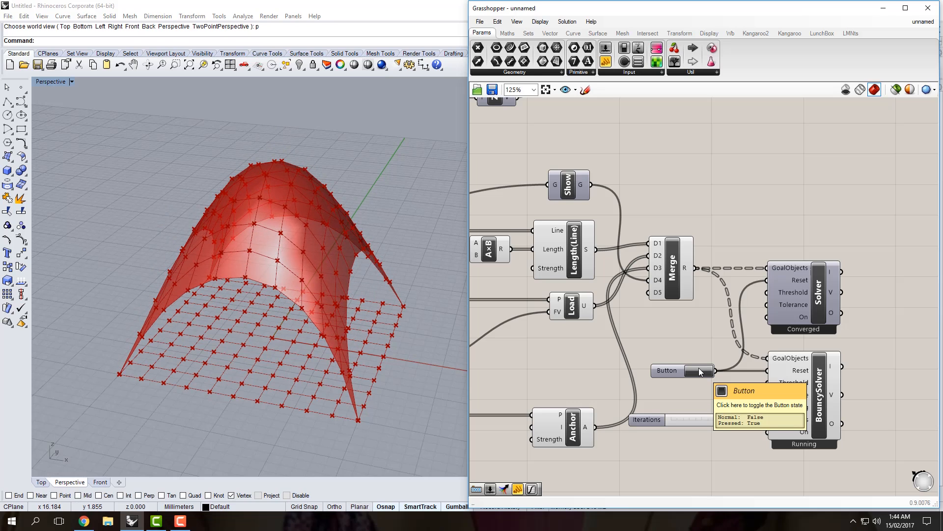
# Set the Iterations slider to 10 and trigger the Button to restart the solvers.
pyautogui.doubleClick(706, 422)
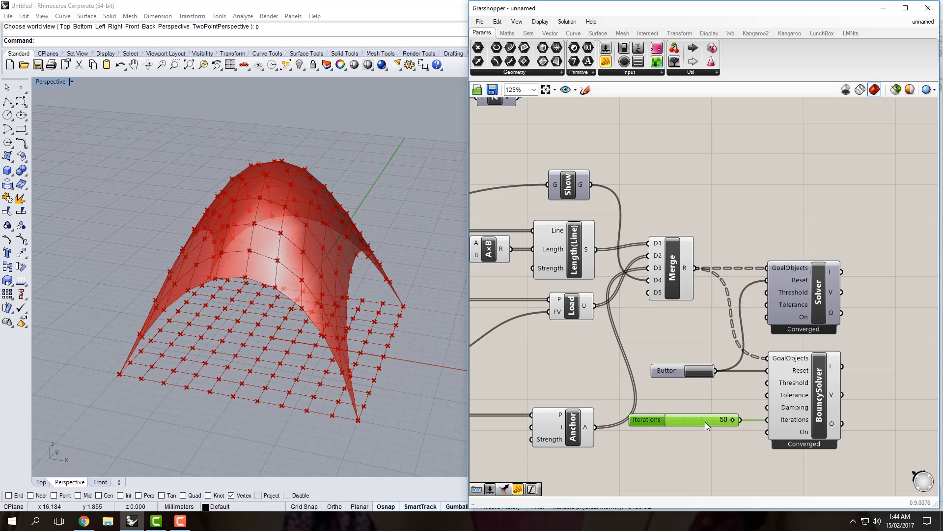
pyautogui.write('50')
pyautogui.moveTo(704, 421); pyautogui.dragTo(659, 421)
pyautogui.press('Return')
pyautogui.click(703, 370)
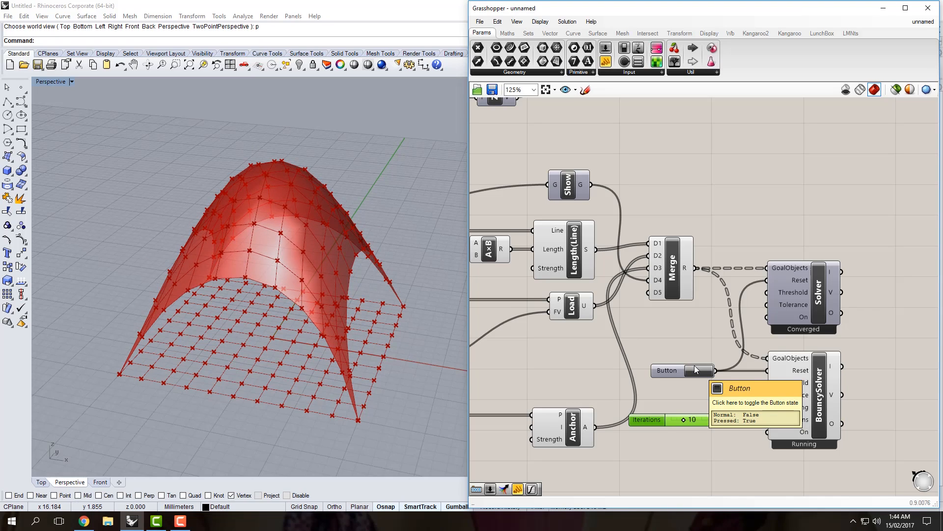
# Hide the BouncySolver component's preview.
pyautogui.moveTo(708, 337); pyautogui.dragTo(693, 336, button='right')
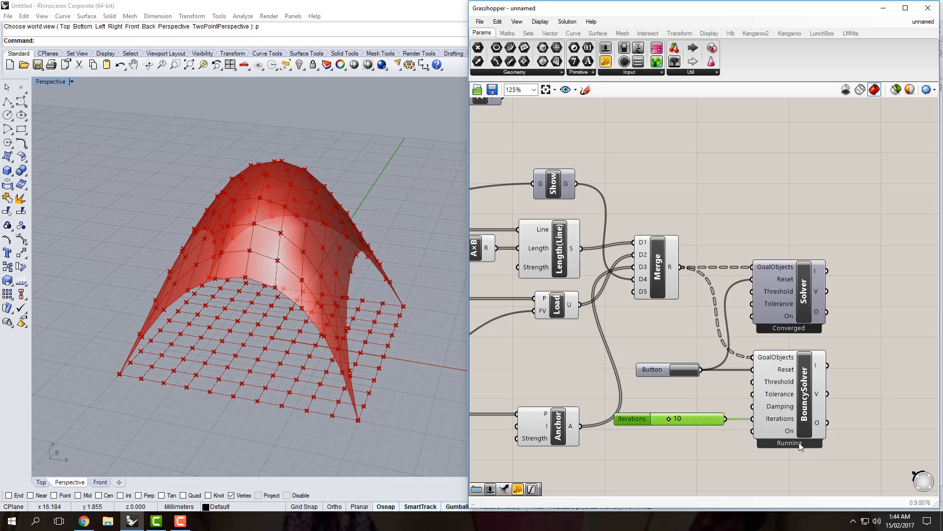
pyautogui.click(798, 417)
pyautogui.middleClick(798, 417)
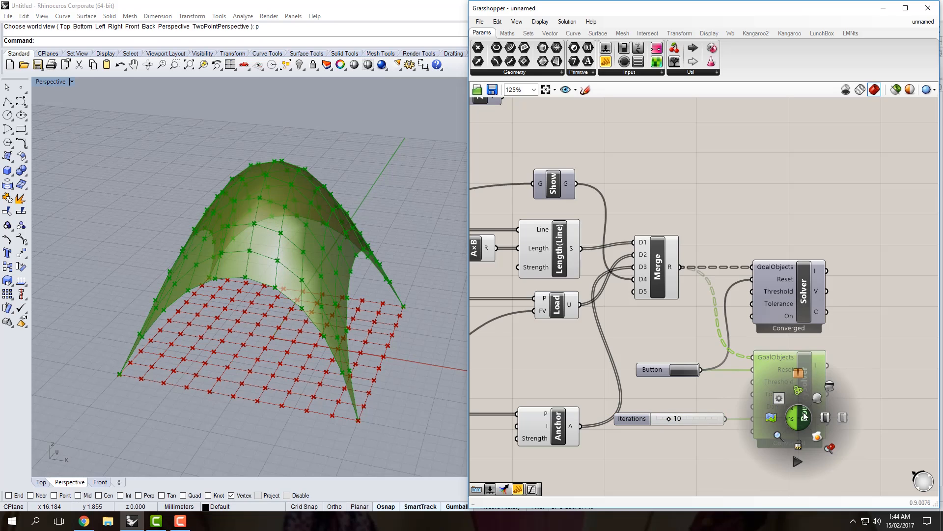
pyautogui.click(830, 385)
# Turn on the preview of the standard Solver component.
pyautogui.click(809, 304)
pyautogui.middleClick(809, 305)
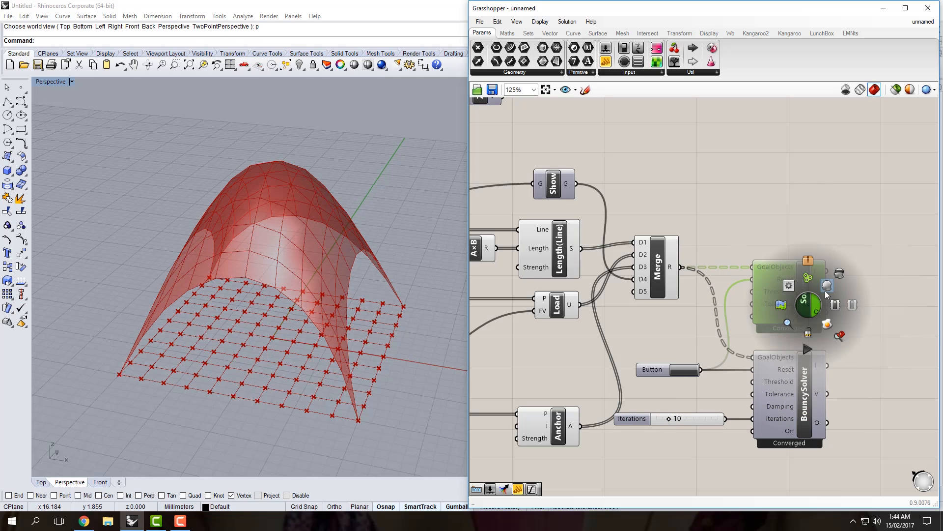
pyautogui.click(825, 290)
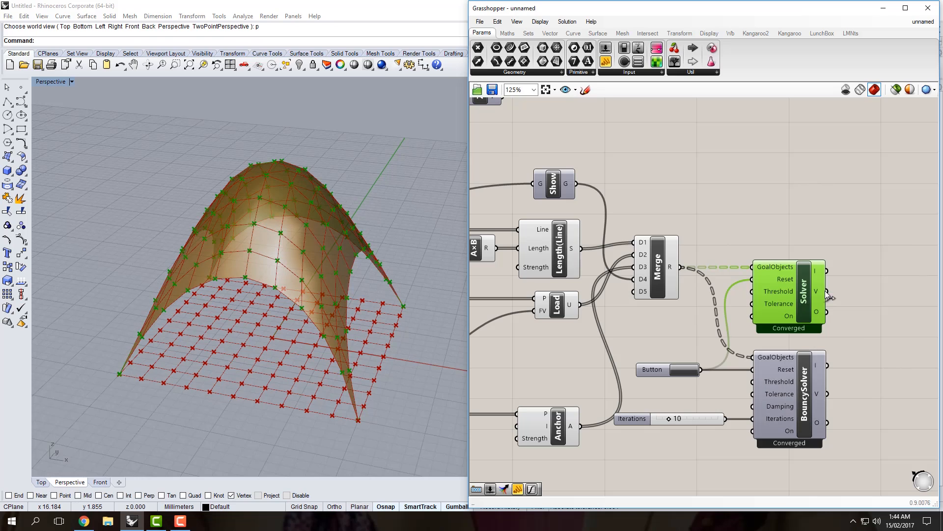
pyautogui.click(705, 327)
# Trigger the Button to restart both solvers and select the Solver and the BouncySolver in turn to compare their results.
pyautogui.moveTo(680, 355); pyautogui.dragTo(662, 358, button='right')
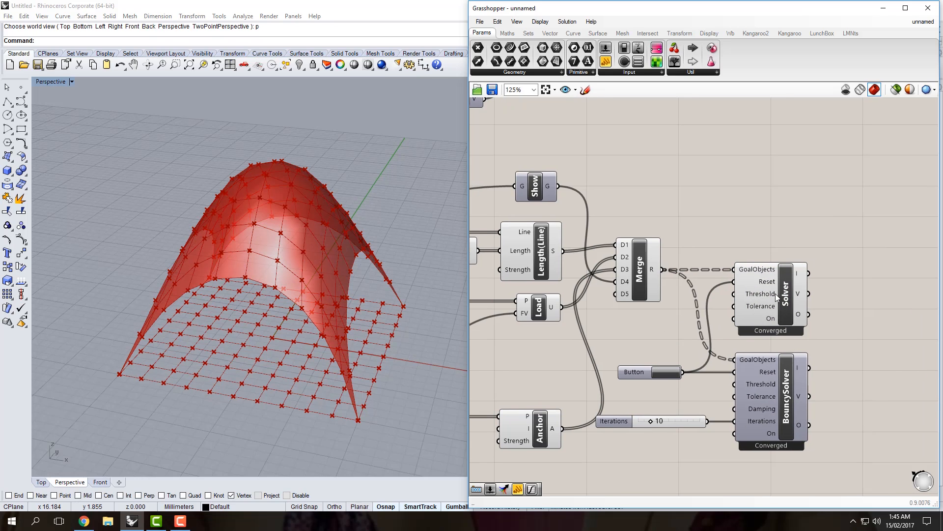
pyautogui.click(670, 373)
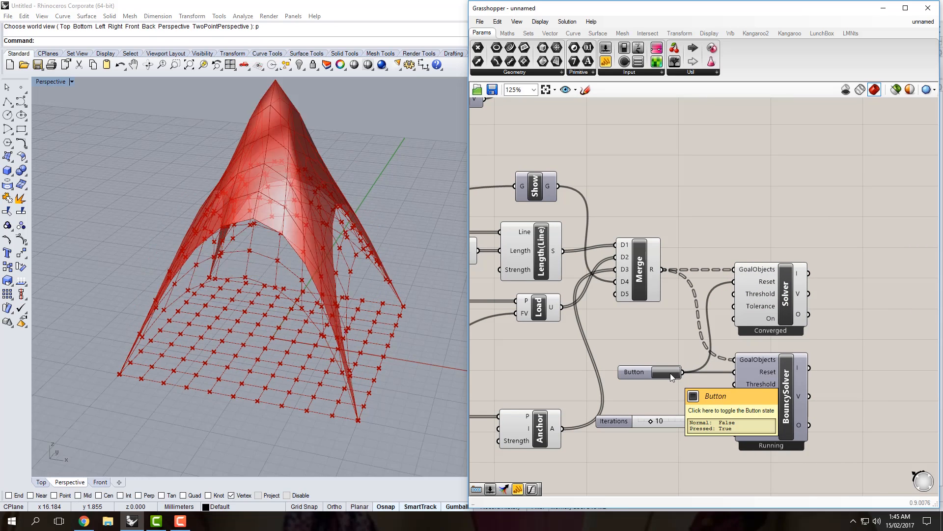
pyautogui.click(777, 300)
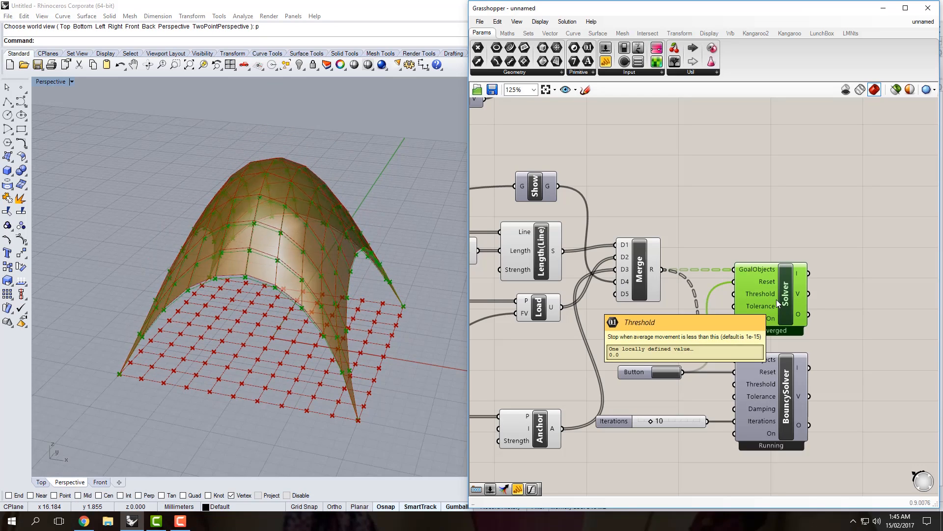
pyautogui.click(773, 381)
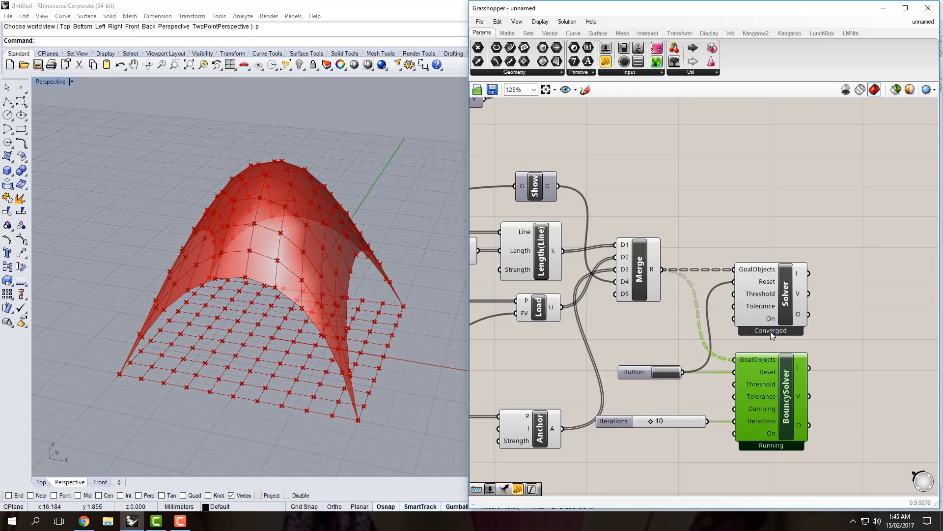
# Hide the standard Solver component's preview.
pyautogui.click(776, 281)
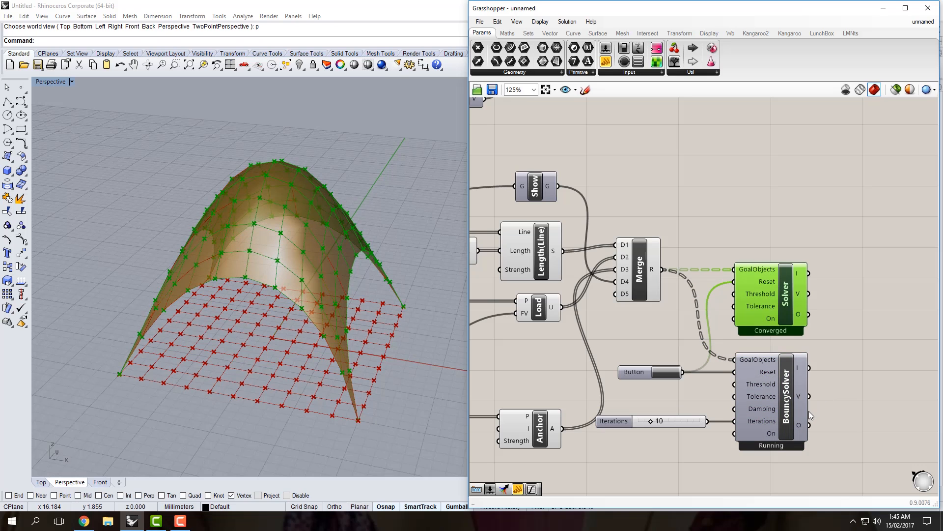
pyautogui.middleClick(785, 300)
pyautogui.click(817, 271)
pyautogui.click(698, 212)
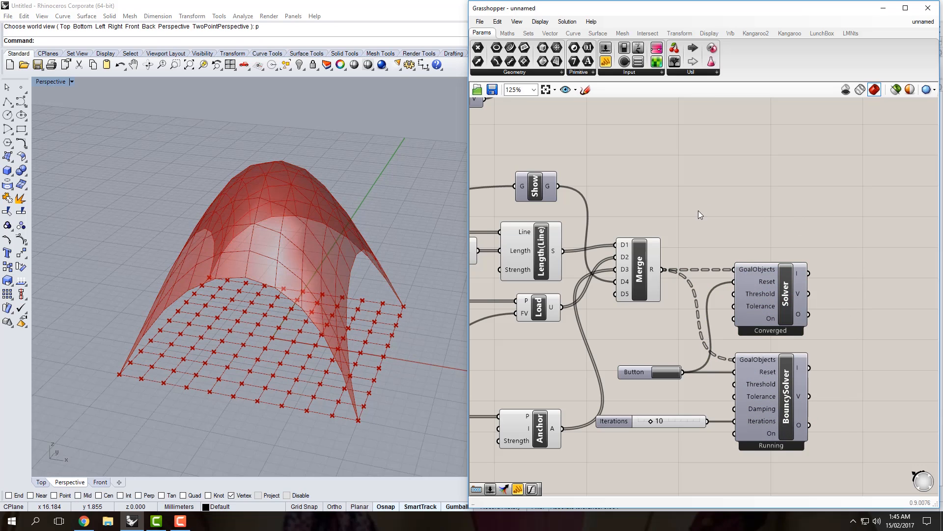
# Add a Kangaroo2 StepSolver below the BouncySolver and connect the Merge result to its GoalObjects input.
pyautogui.moveTo(679, 231); pyautogui.dragTo(733, 230, button='right')
pyautogui.scroll(-2, 735, 241)
pyautogui.scroll(1, 700, 296)
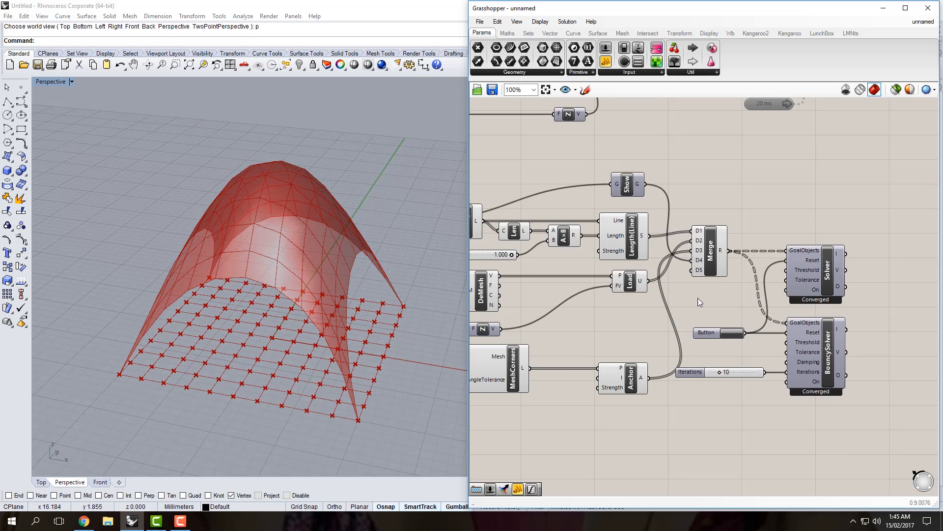
pyautogui.moveTo(679, 300); pyautogui.dragTo(748, 315, button='right')
pyautogui.scroll(-1, 779, 308)
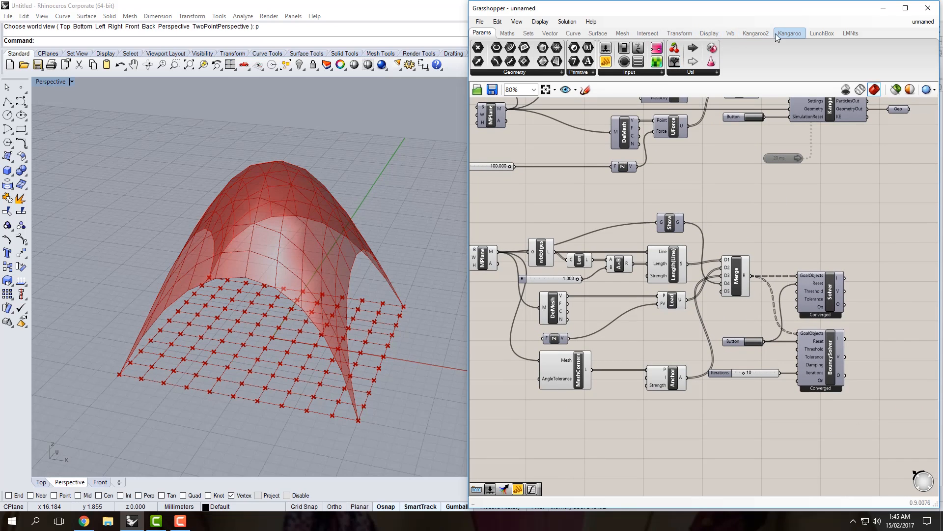
pyautogui.click(755, 33)
pyautogui.click(775, 72)
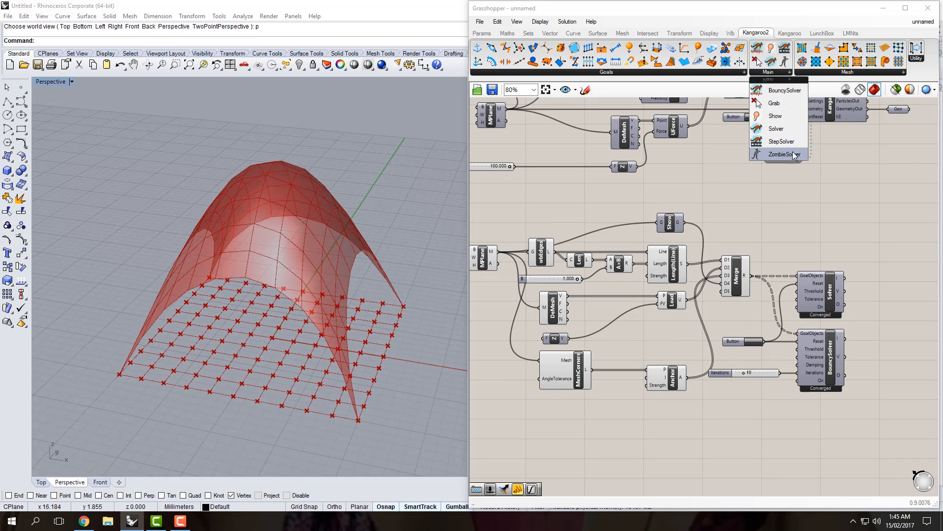
pyautogui.click(781, 142)
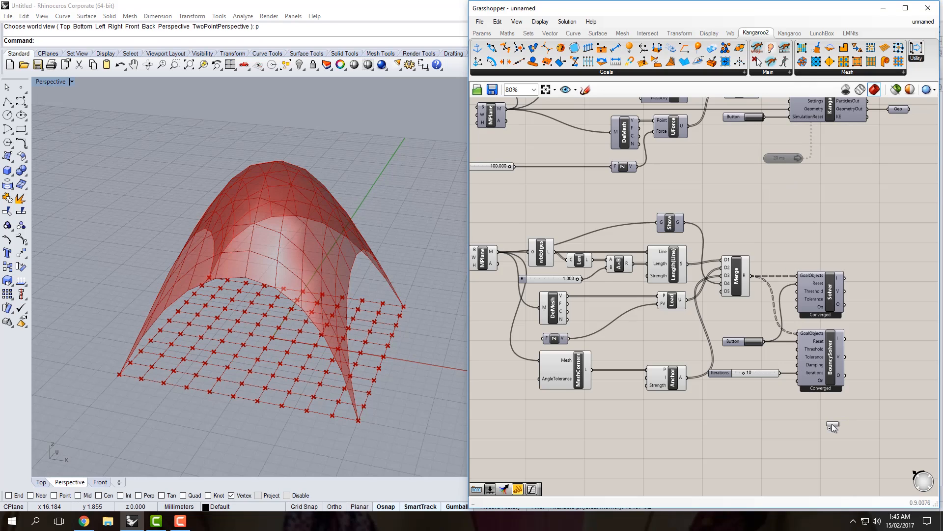
pyautogui.click(832, 423)
pyautogui.scroll(2, 831, 417)
pyautogui.moveTo(829, 407); pyautogui.dragTo(814, 412)
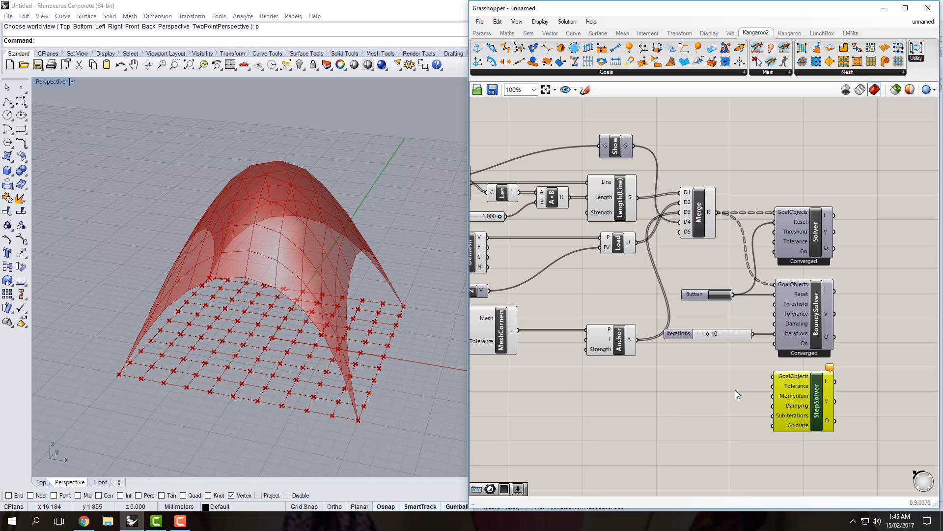
pyautogui.moveTo(733, 391); pyautogui.dragTo(730, 388, button='right')
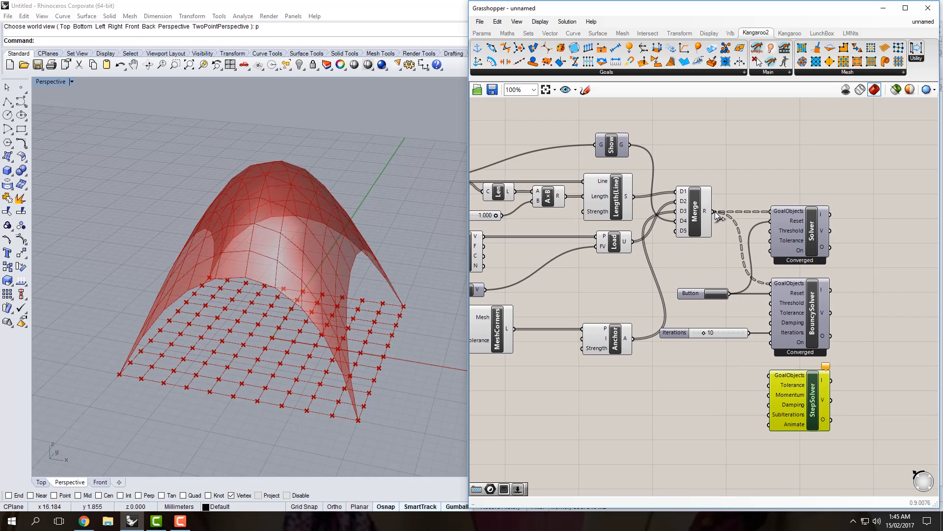
pyautogui.moveTo(714, 211); pyautogui.dragTo(772, 378)
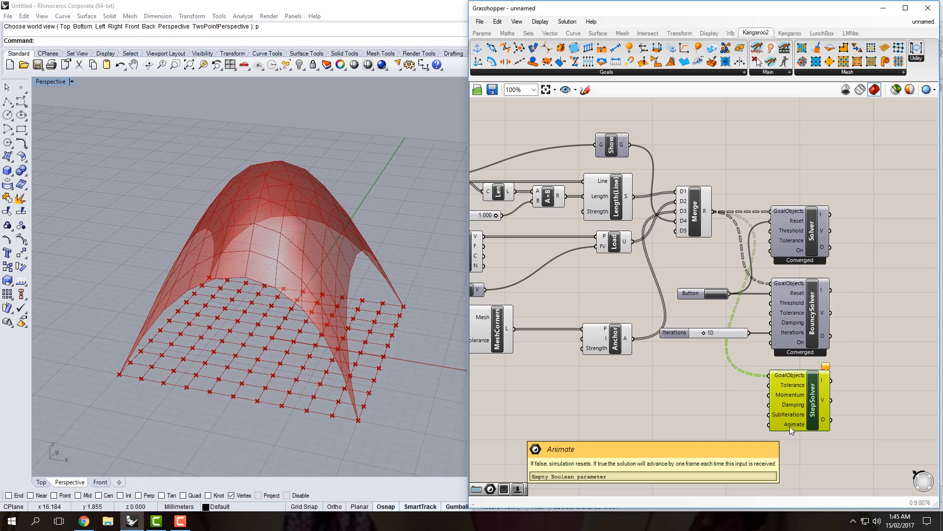
# Add a Counter component beside the StepSolver and connect its output to the StepSolver's Animate input.
pyautogui.moveTo(708, 414); pyautogui.dragTo(717, 407, button='right')
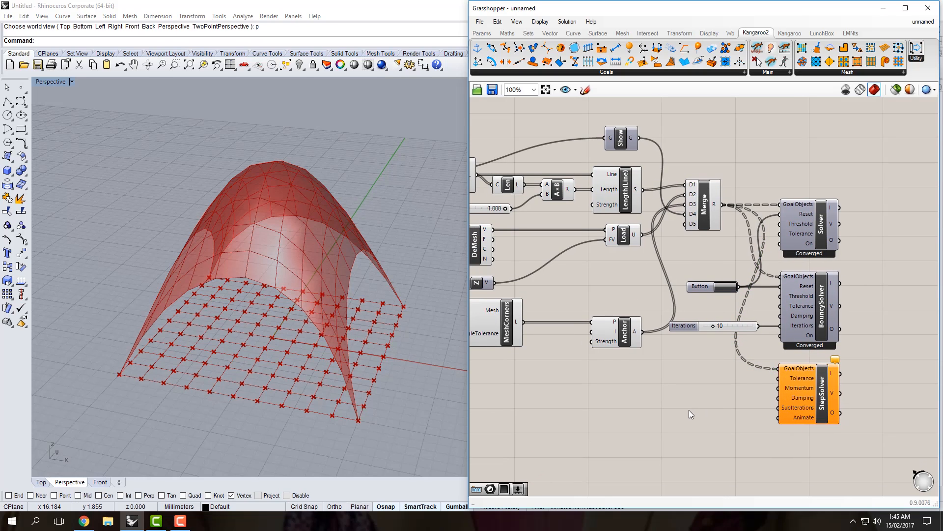
pyautogui.doubleClick(696, 406)
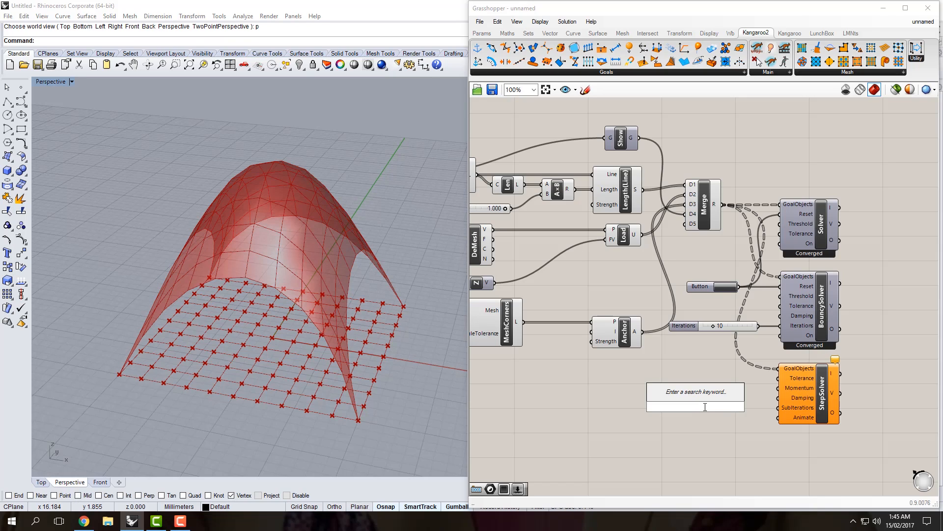
pyautogui.write('counter')
pyautogui.press('Return')
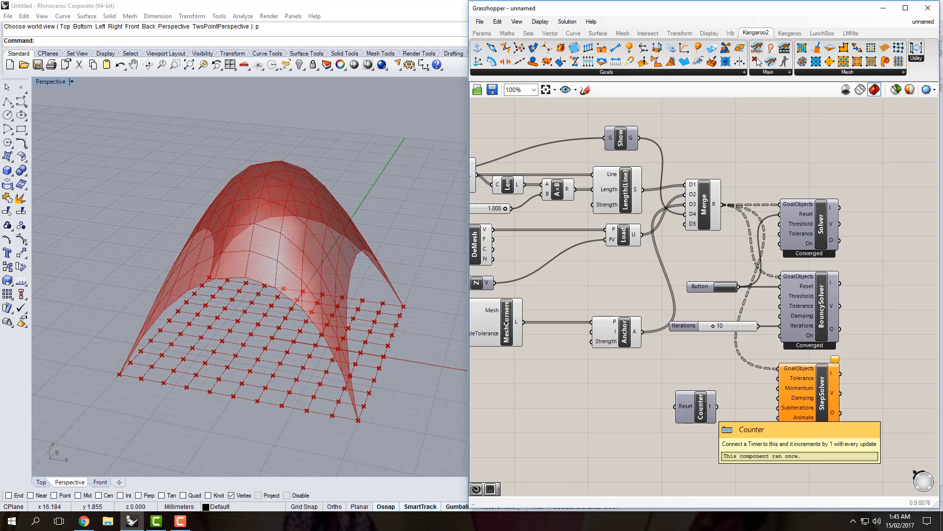
pyautogui.moveTo(709, 404); pyautogui.dragTo(778, 417)
pyautogui.moveTo(684, 429); pyautogui.dragTo(689, 427)
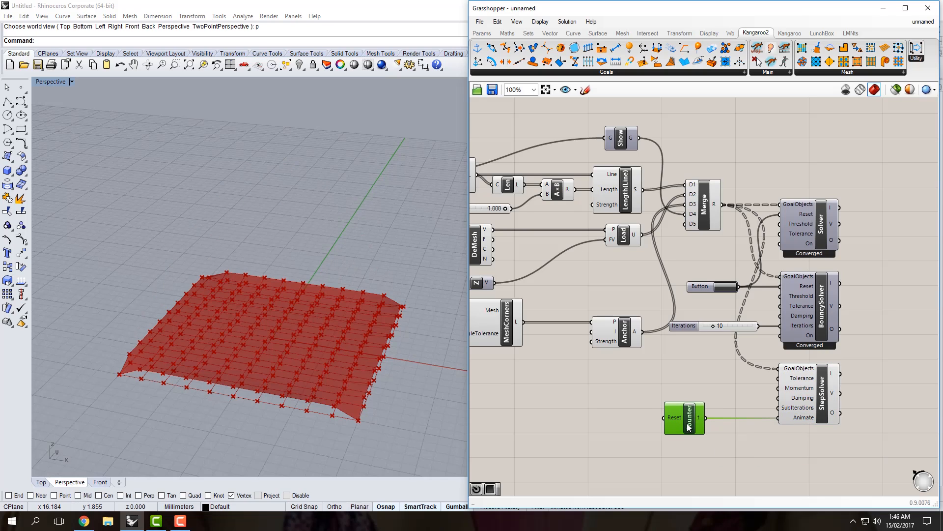
# Add a second Button beside the Counter and connect it to the Counter's Reset input.
pyautogui.doubleClick(628, 443)
pyautogui.write('button')
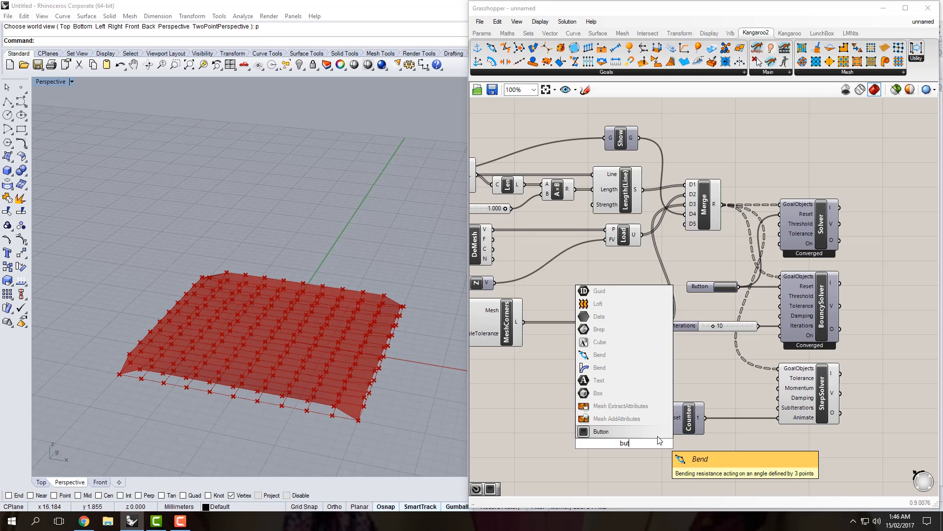
pyautogui.press('Return')
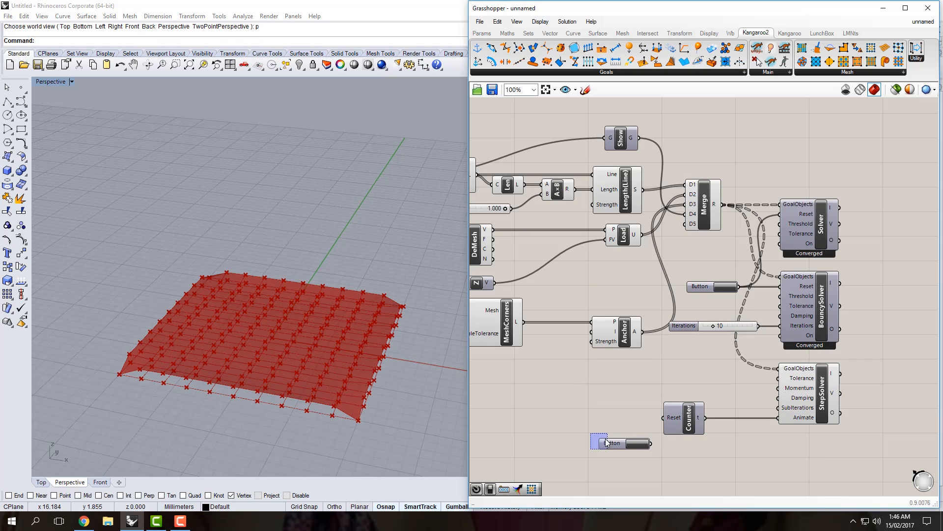
pyautogui.moveTo(607, 442); pyautogui.dragTo(592, 422)
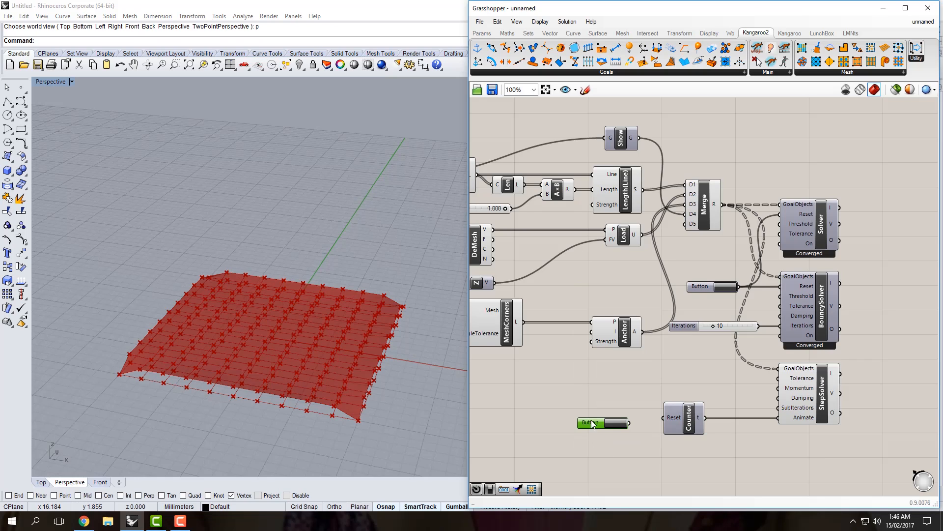
# Add a Timer attached to the Counter and set its interval to 20 ms.
pyautogui.doubleClick(659, 445)
pyautogui.write('timer')
pyautogui.press('Return')
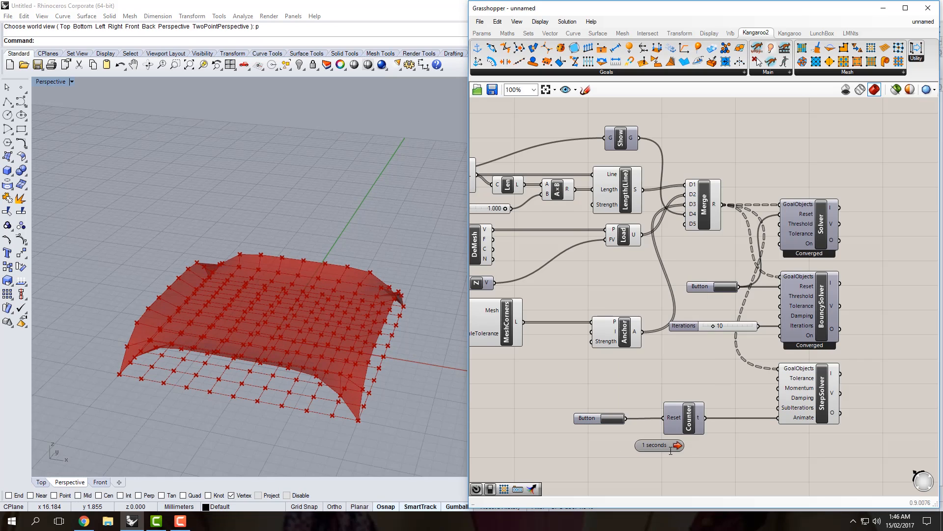
pyautogui.moveTo(664, 453); pyautogui.dragTo(687, 432)
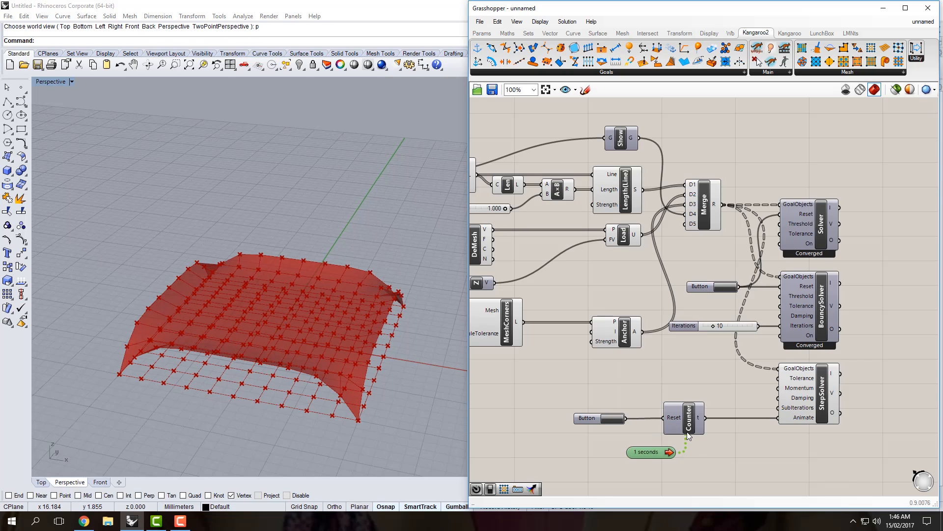
pyautogui.rightClick(658, 453)
pyautogui.moveTo(684, 491)
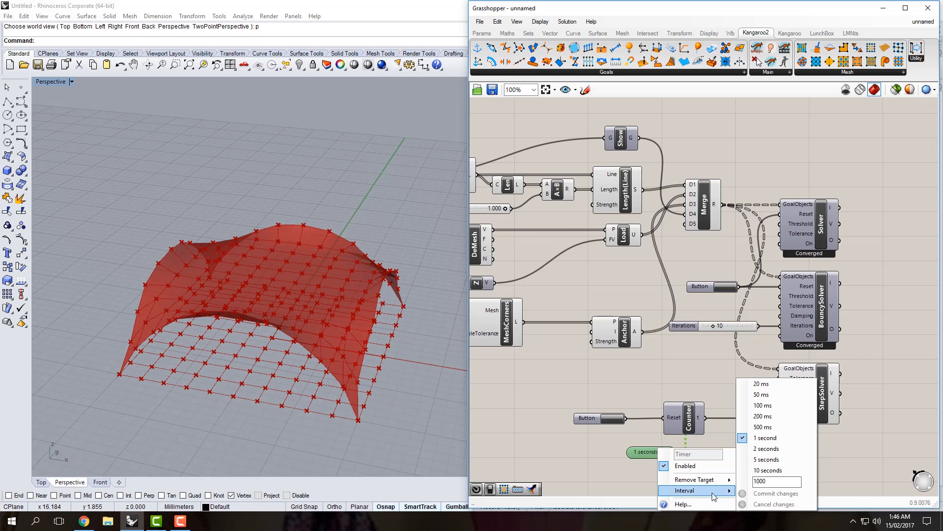
pyautogui.click(761, 386)
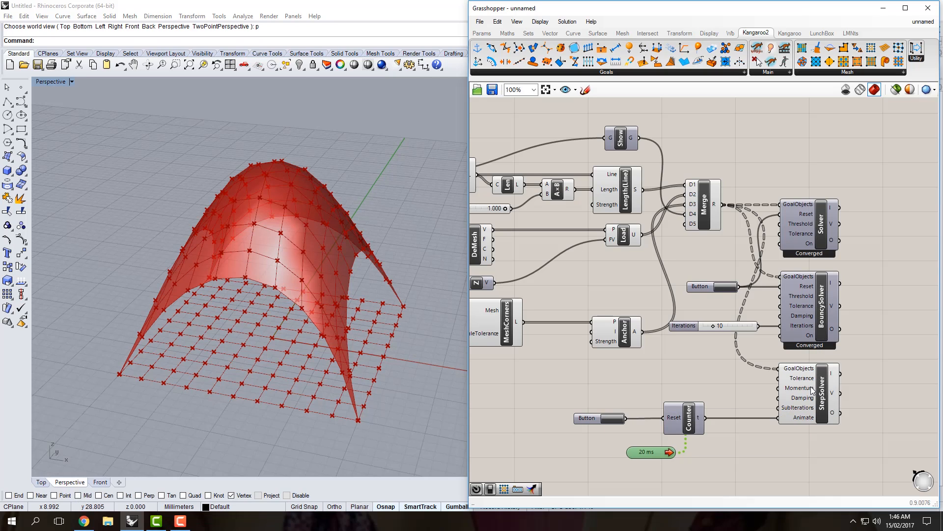
# Duplicate the Iterations slider, connect the copy to the StepSolver's SubIterations input and set it to 1.
pyautogui.click(822, 401)
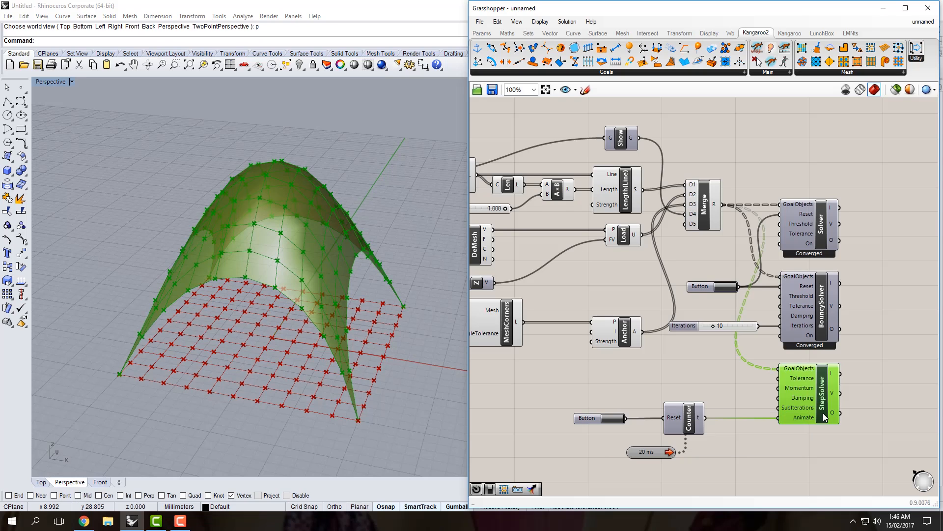
pyautogui.moveTo(763, 385); pyautogui.dragTo(755, 378, button='right')
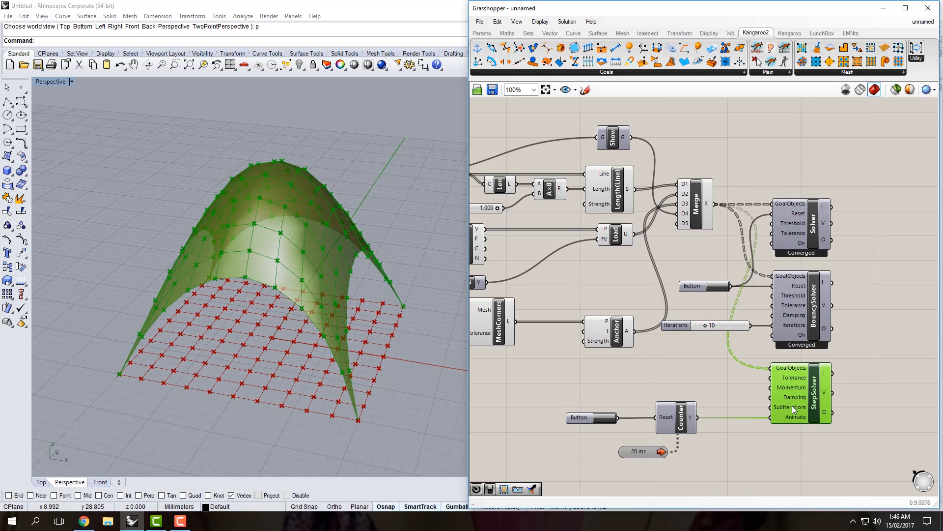
pyautogui.click(748, 325)
pyautogui.keyDown('alt'); pyautogui.moveTo(740, 337); pyautogui.dragTo(730, 390); pyautogui.keyUp('alt')
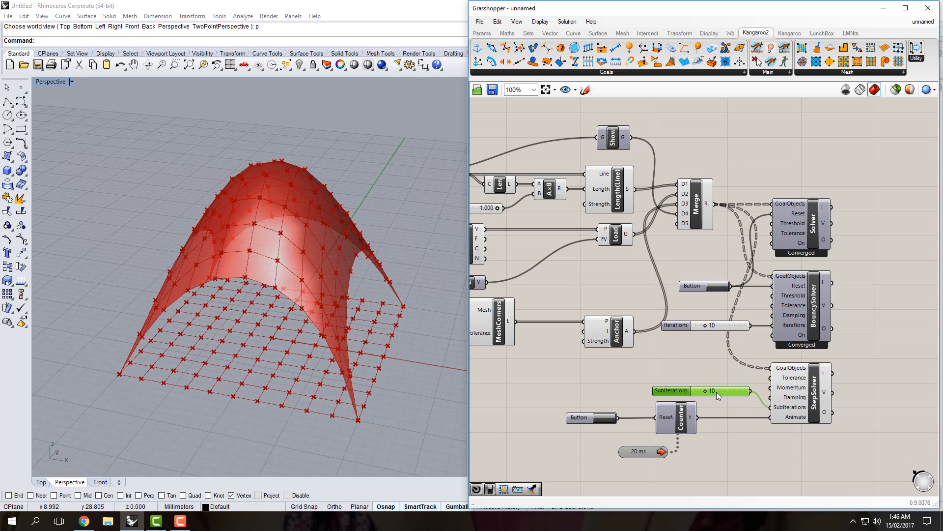
pyautogui.doubleClick(716, 391)
pyautogui.write('1')
pyautogui.press('Return')
# Restart the StepSolver simulation with the Counter's Button and disable the 20 ms timer.
pyautogui.click(603, 418)
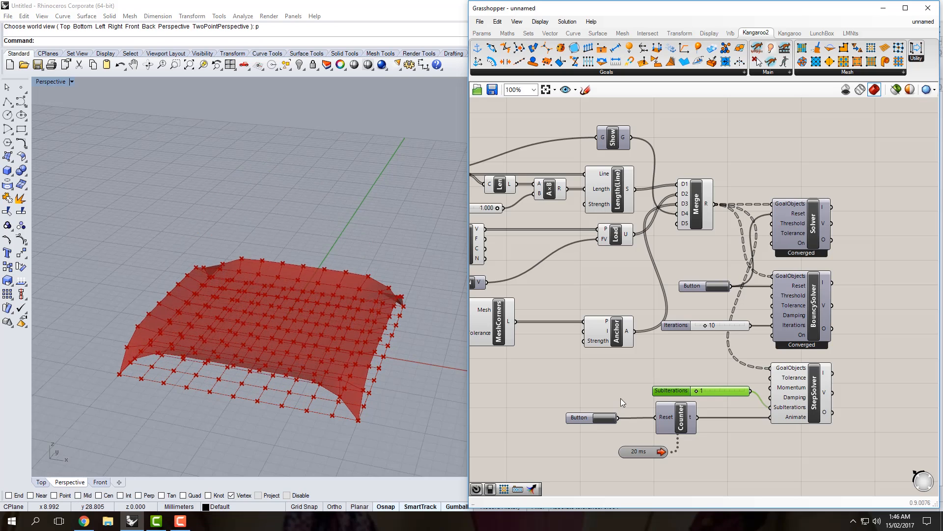
pyautogui.doubleClick(639, 451)
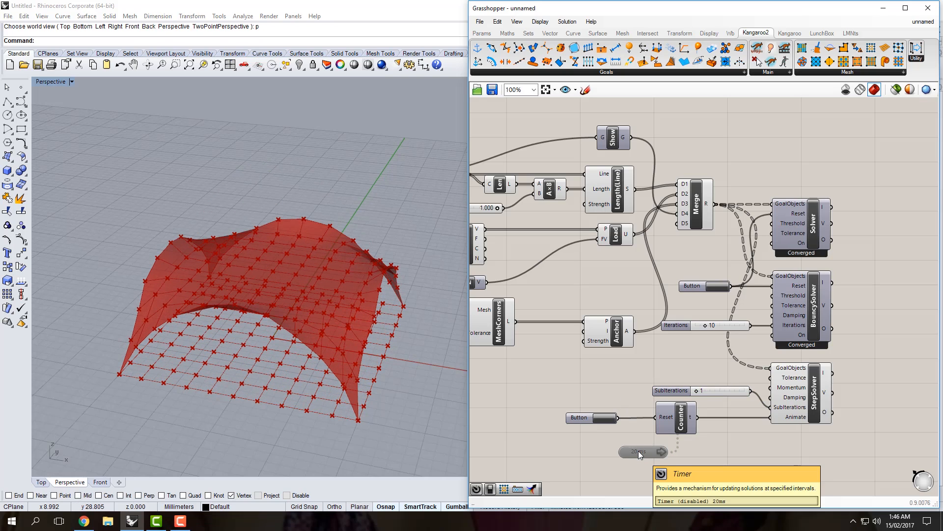
pyautogui.click(790, 333)
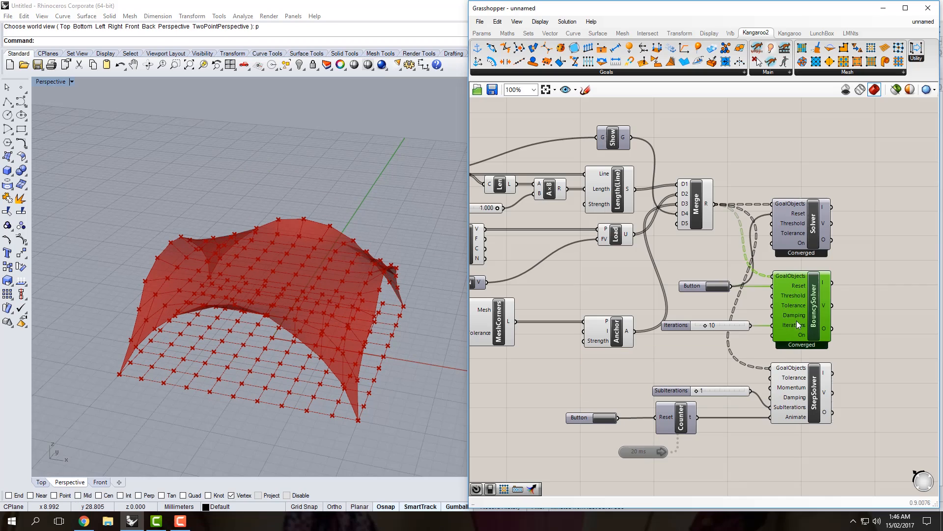
pyautogui.click(797, 236)
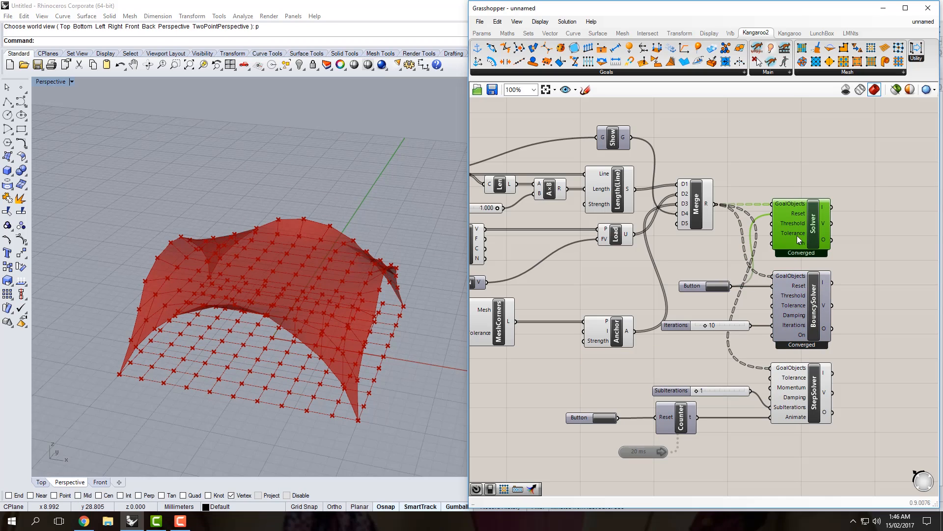
pyautogui.click(718, 256)
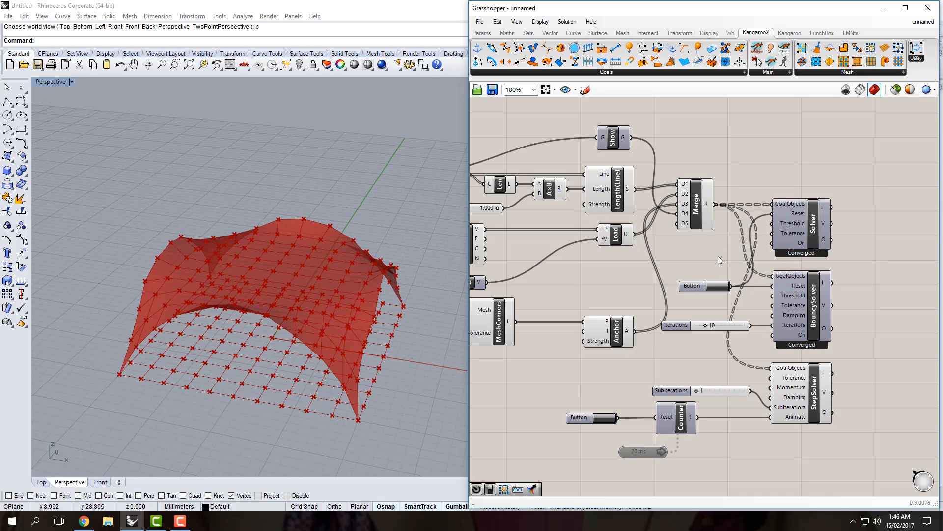
# Hide the StepSolver component's preview.
pyautogui.moveTo(720, 327); pyautogui.dragTo(711, 320, button='right')
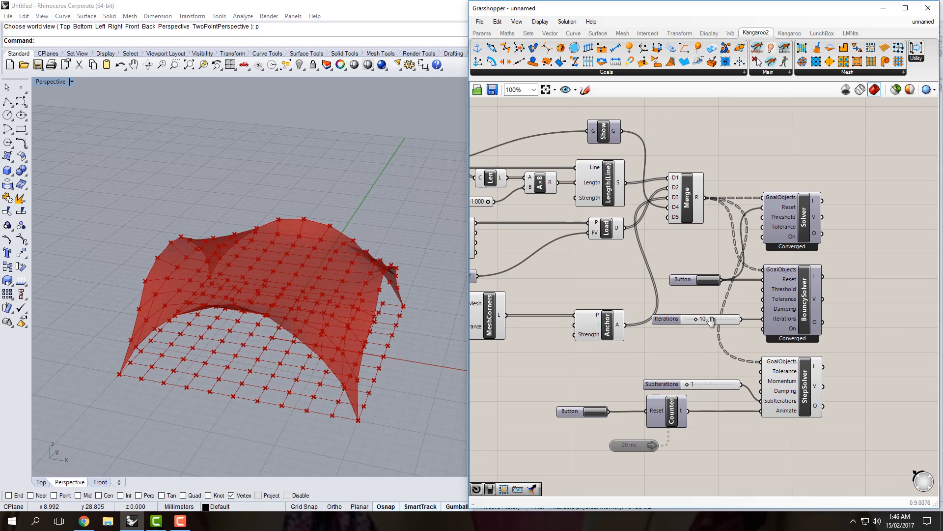
pyautogui.moveTo(718, 284); pyautogui.dragTo(706, 310, button='right')
pyautogui.click(791, 420)
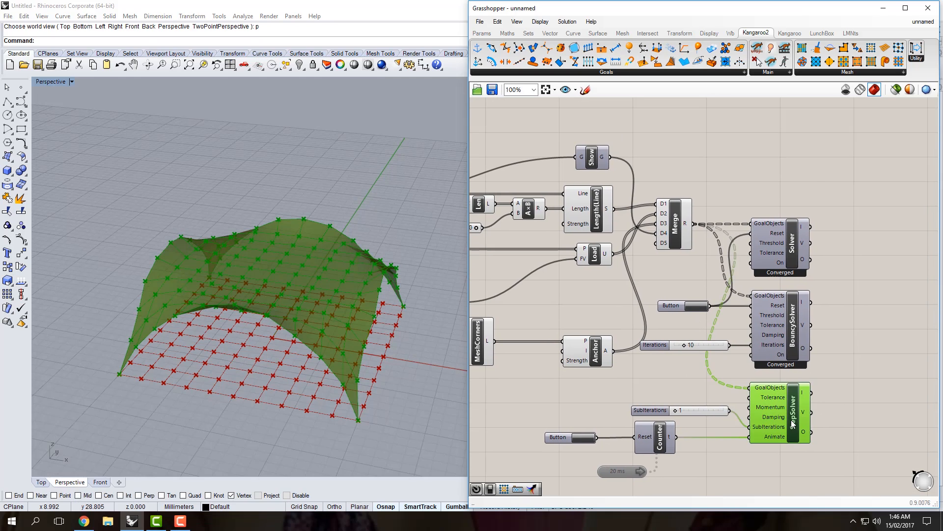
pyautogui.scroll(1, 791, 420)
pyautogui.middleClick(792, 420)
pyautogui.click(818, 373)
# Turn on the previews of both the standard Solver and the BouncySolver.
pyautogui.scroll(-1, 762, 288)
pyautogui.moveTo(762, 289); pyautogui.dragTo(764, 302, button='right')
pyautogui.click(777, 304)
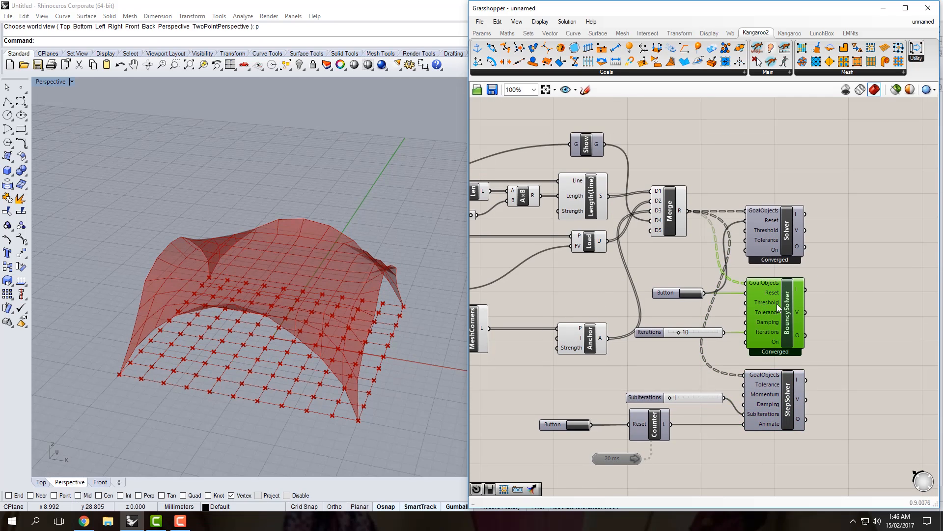
pyautogui.middleClick(780, 238)
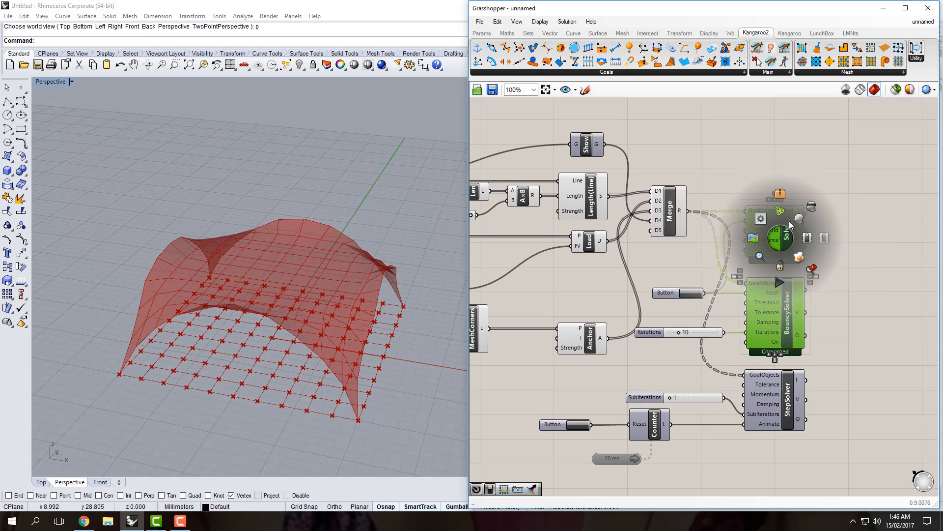
pyautogui.click(793, 222)
pyautogui.click(689, 259)
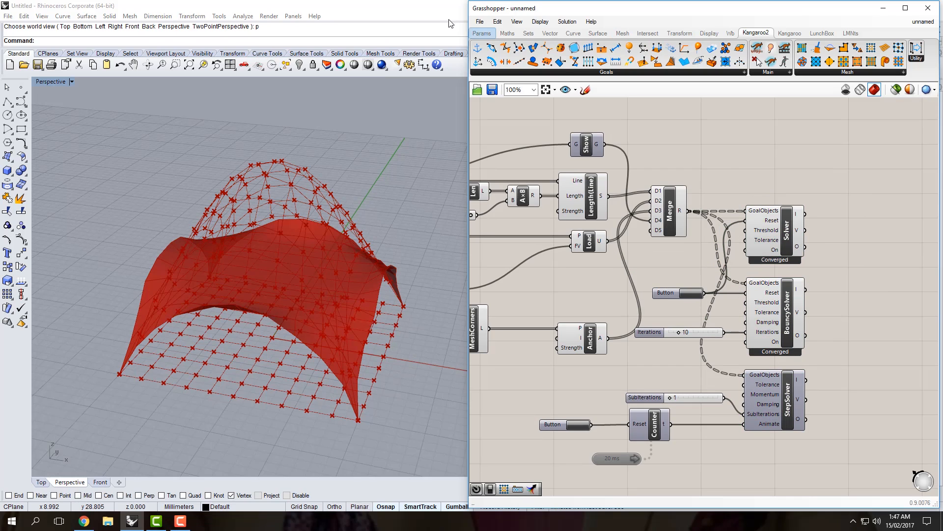
# Add a Boolean Toggle set to False on the Solver's On input and move its wire to the BouncySolver's On input.
pyautogui.click(475, 33)
pyautogui.moveTo(624, 47); pyautogui.dragTo(746, 250)
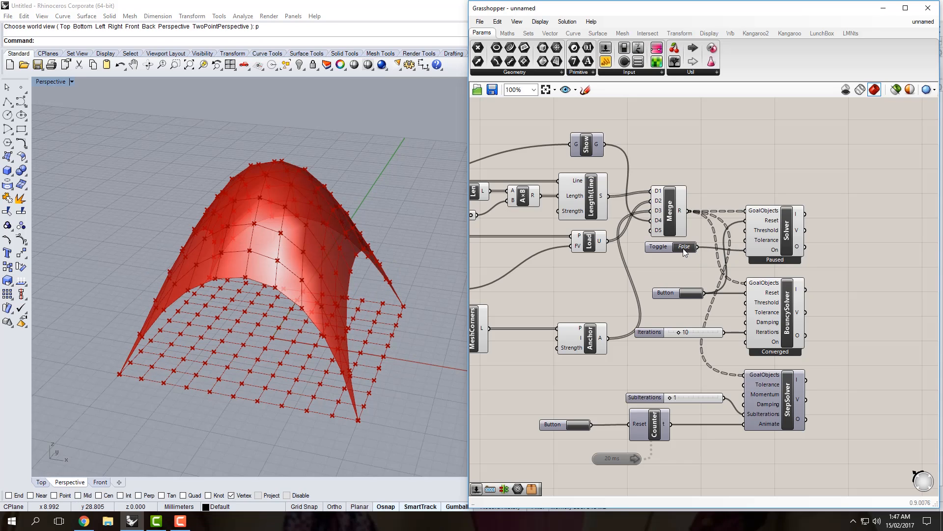
pyautogui.moveTo(663, 247); pyautogui.dragTo(660, 249)
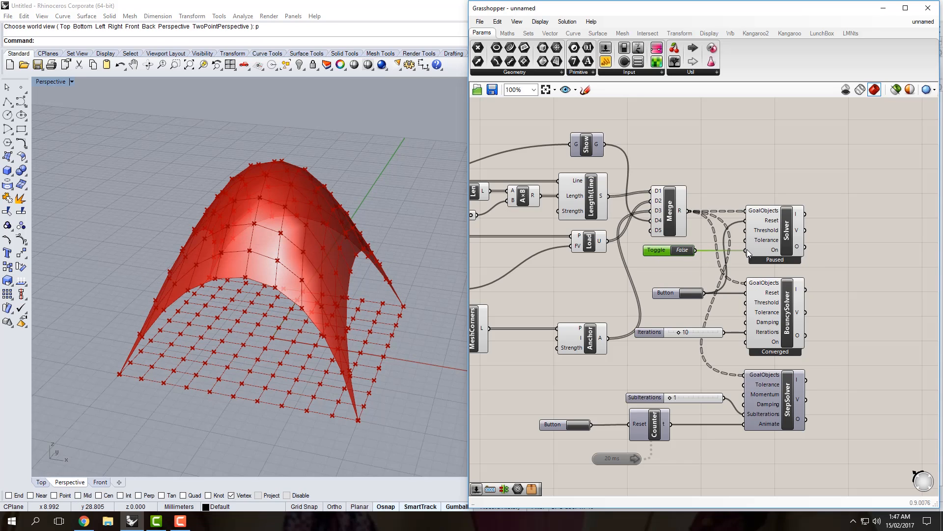
pyautogui.keyDown('ctrl'); pyautogui.keyDown('shift'); pyautogui.moveTo(745, 250); pyautogui.dragTo(745, 342); pyautogui.keyUp('shift'); pyautogui.keyUp('ctrl')
# Hide the standard Solver component's preview again, leaving the BouncySolver shown.
pyautogui.click(788, 226)
pyautogui.middleClick(788, 226)
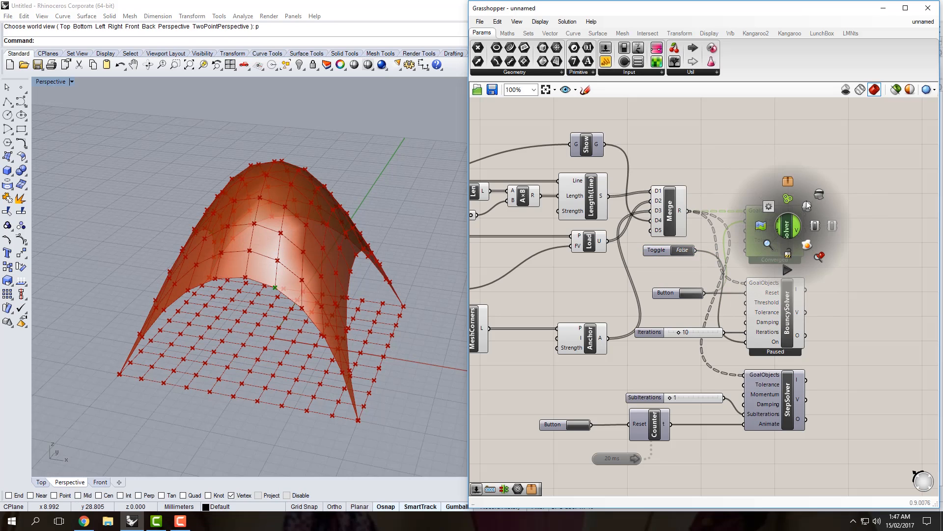
pyautogui.click(810, 199)
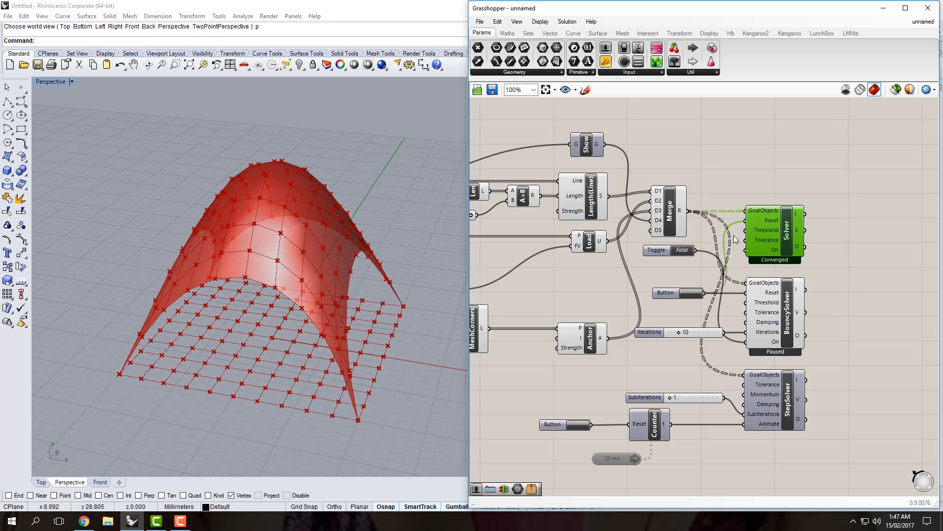
# Disconnect the Merge output from the Solver and StepSolver GoalObjects inputs, then reset the BouncySolver.
pyautogui.click(694, 294)
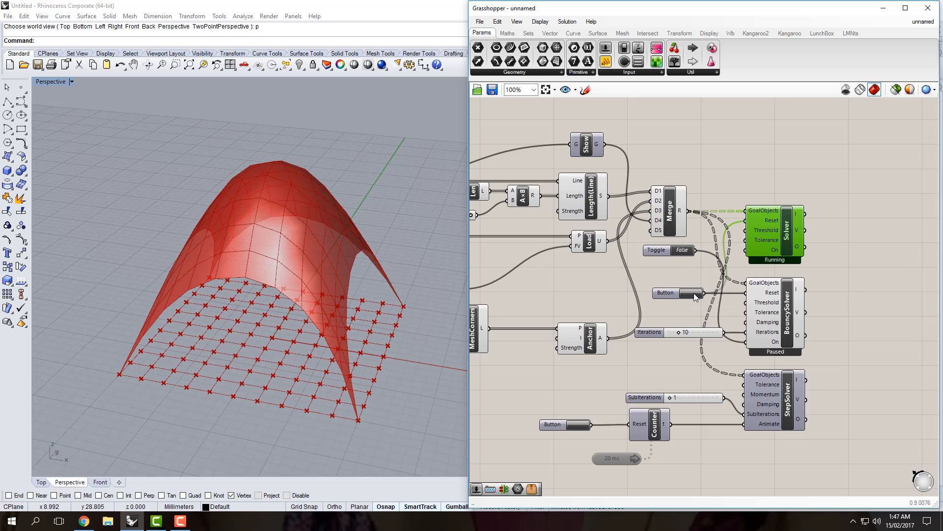
pyautogui.click(784, 304)
pyautogui.scroll(-2, 784, 305)
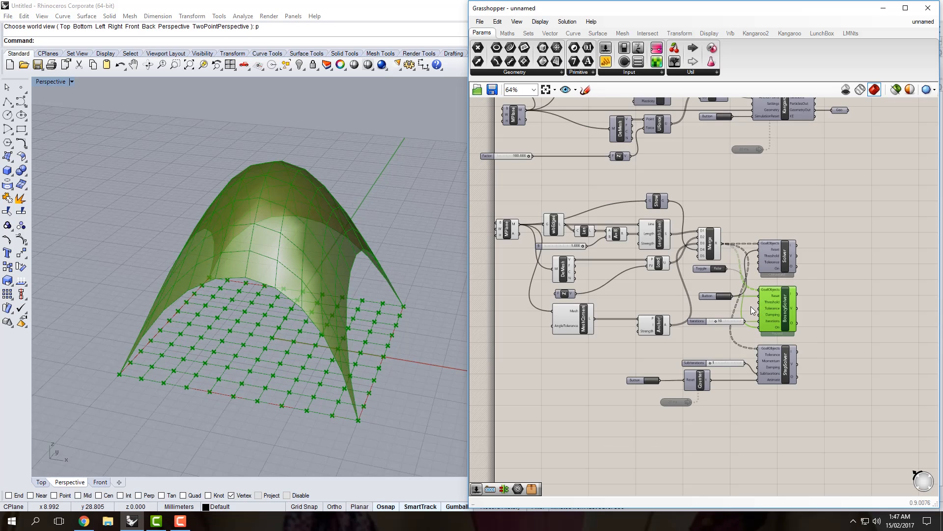
pyautogui.moveTo(740, 303); pyautogui.dragTo(731, 303, button='right')
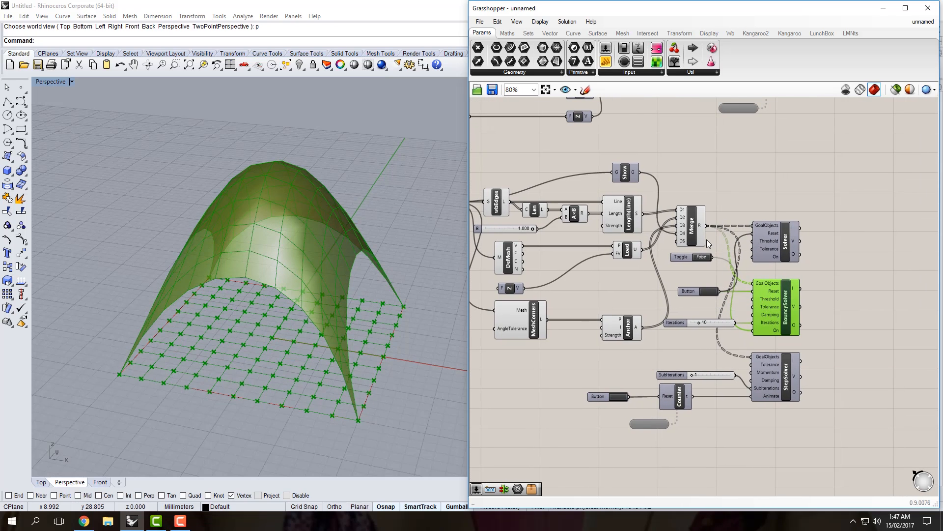
pyautogui.moveTo(709, 225); pyautogui.dragTo(727, 278)
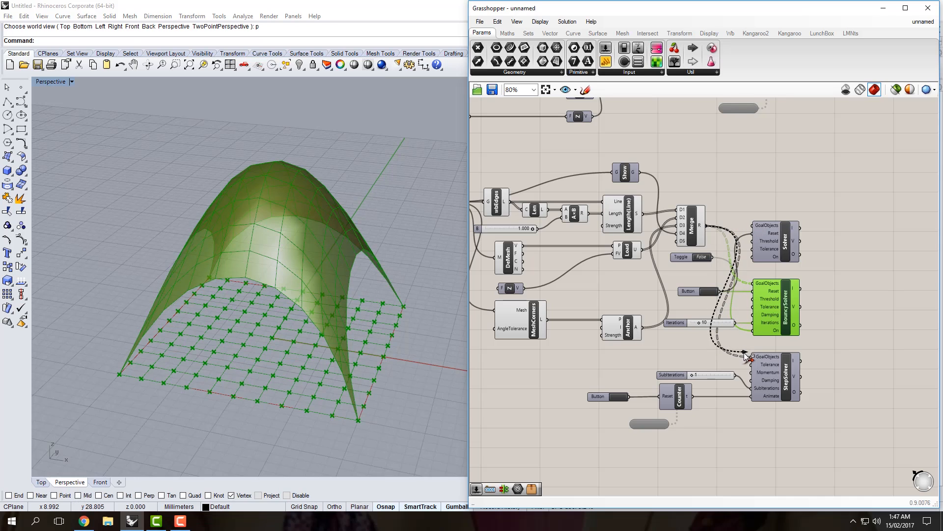
pyautogui.click(710, 291)
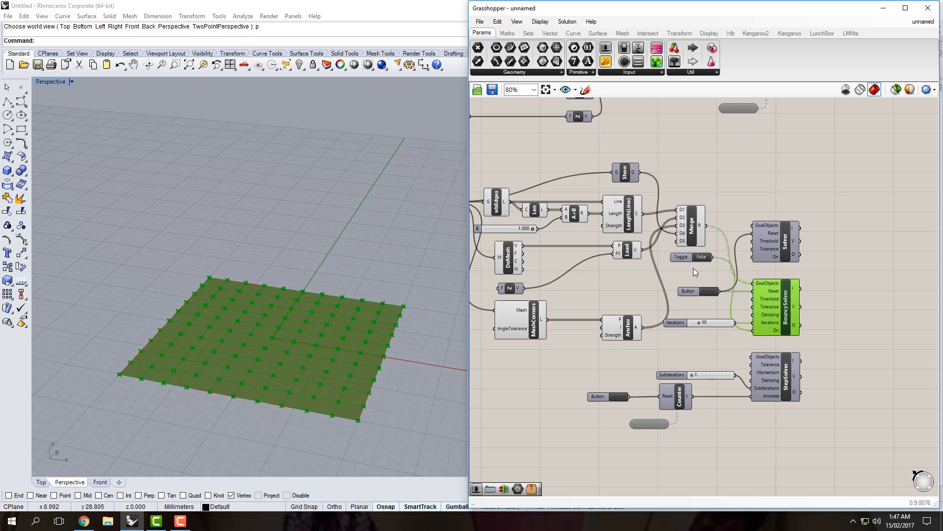
# Move the Boolean Toggle down so it sits just above the BouncySolver's reset button.
pyautogui.moveTo(684, 255); pyautogui.dragTo(682, 267)
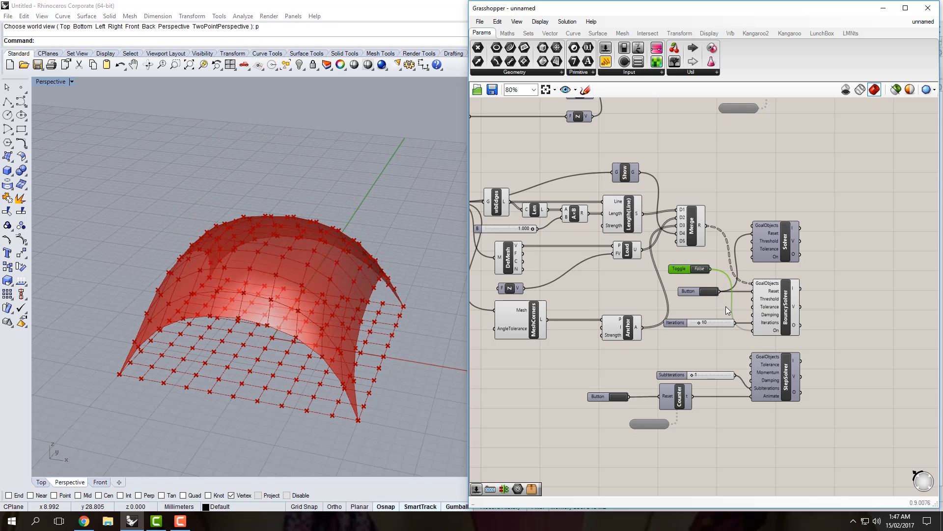
pyautogui.moveTo(732, 310); pyautogui.dragTo(724, 306, button='right')
pyautogui.scroll(1, 718, 338)
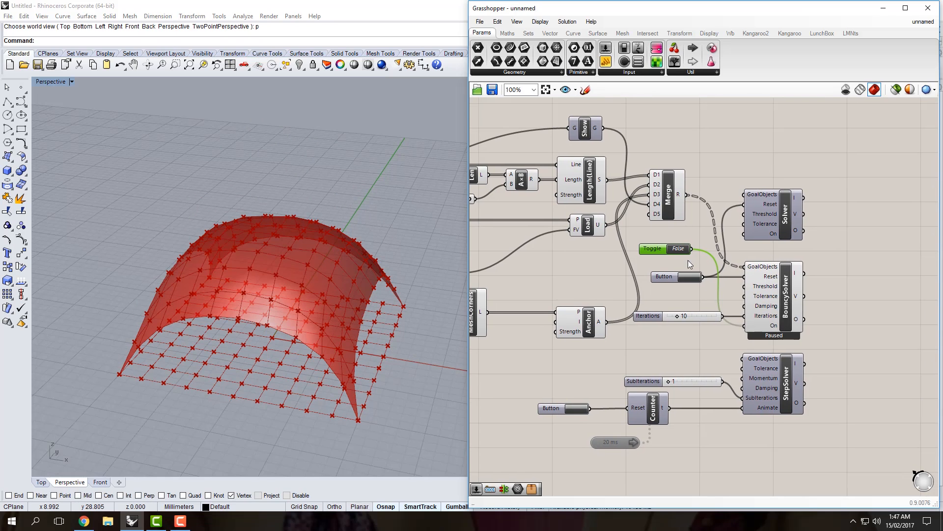
pyautogui.moveTo(691, 259); pyautogui.dragTo(698, 258, button='right')
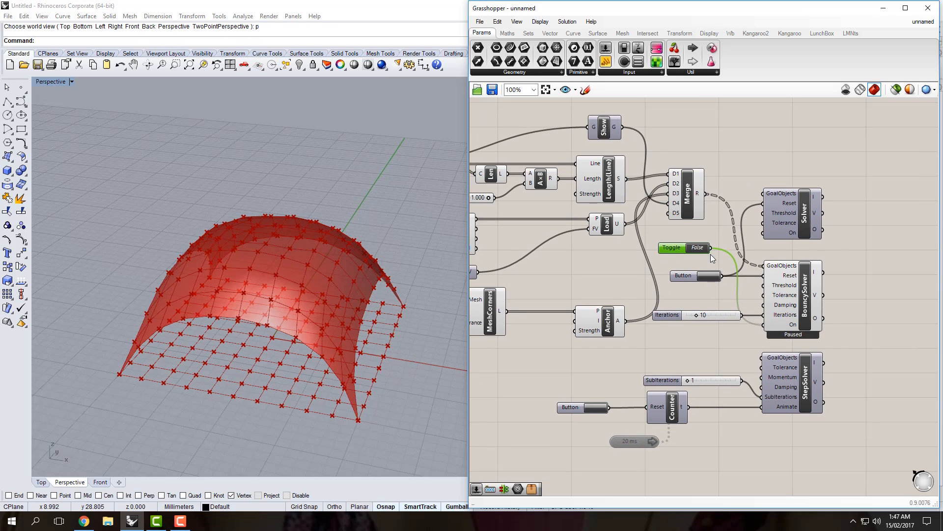
# Hide the BouncySolver's preview, show the StepSolver's, and move the Merge wire to the StepSolver's GoalObjects input.
pyautogui.click(782, 299)
pyautogui.middleClick(783, 299)
pyautogui.click(814, 269)
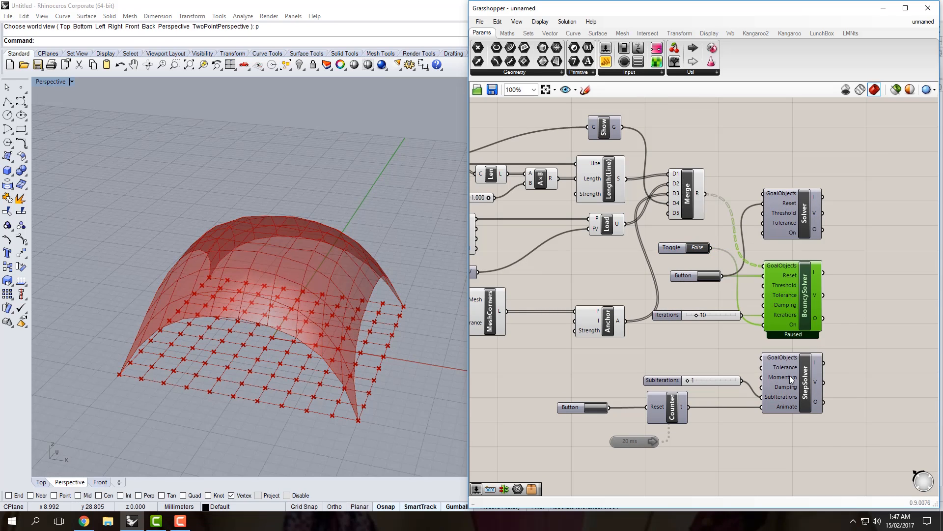
pyautogui.click(789, 375)
pyautogui.middleClick(789, 376)
pyautogui.click(808, 355)
pyautogui.moveTo(699, 361); pyautogui.dragTo(699, 352, button='right')
pyautogui.click(698, 352)
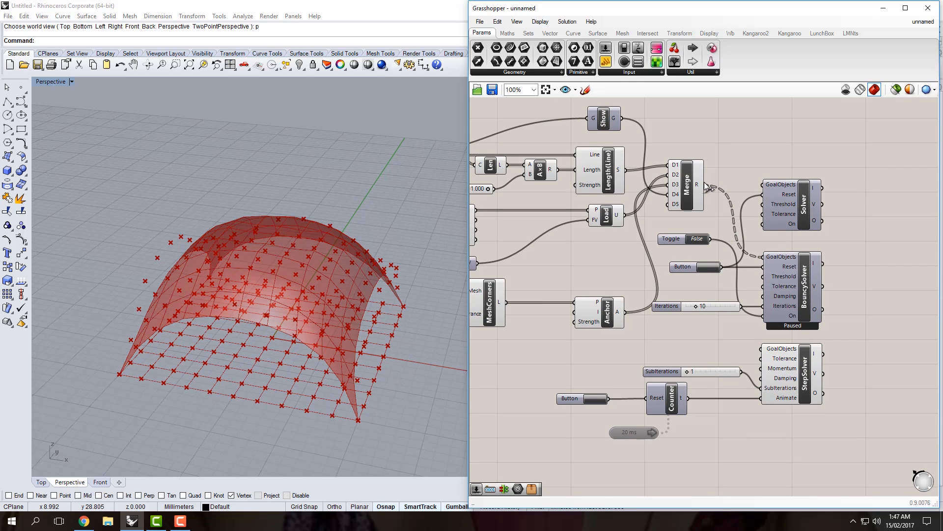
pyautogui.keyDown('ctrl'); pyautogui.keyDown('shift'); pyautogui.moveTo(762, 257); pyautogui.dragTo(762, 348); pyautogui.keyUp('shift'); pyautogui.keyUp('ctrl')
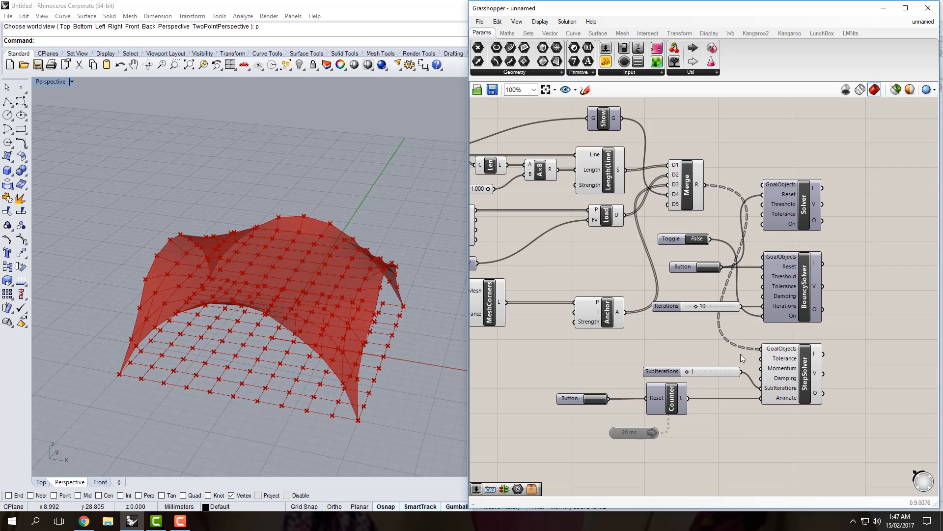
# Reset the Counter, then briefly run the 20 ms timer to animate the StepSolver and stop it again.
pyautogui.moveTo(706, 361); pyautogui.dragTo(712, 339, button='right')
pyautogui.click(599, 379)
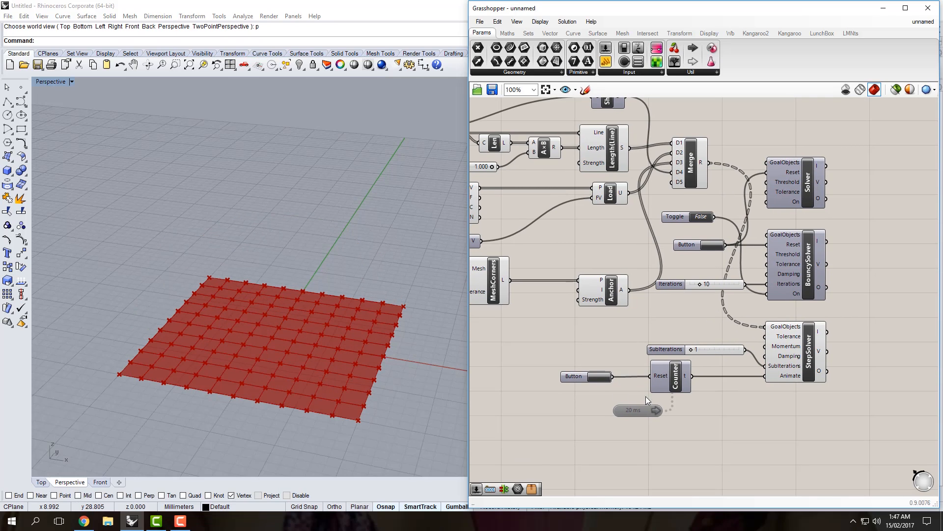
pyautogui.doubleClick(641, 411)
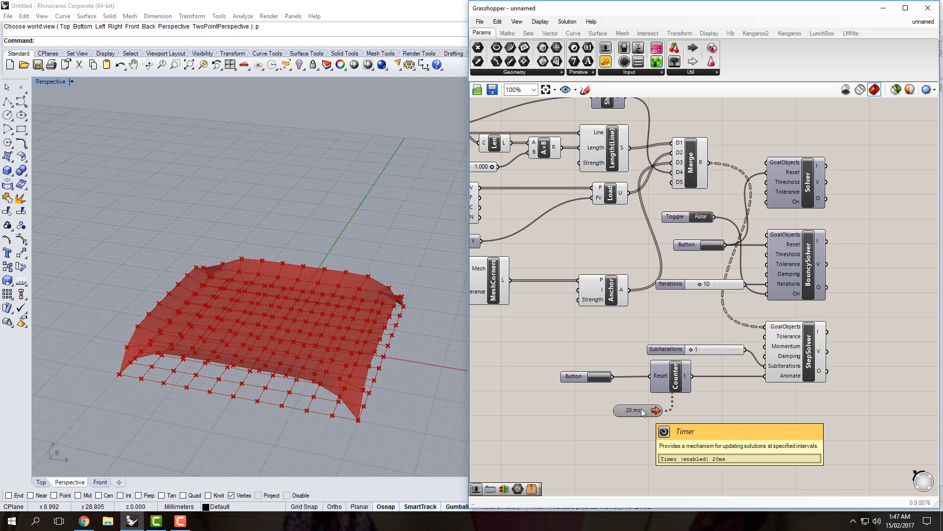
pyautogui.doubleClick(641, 409)
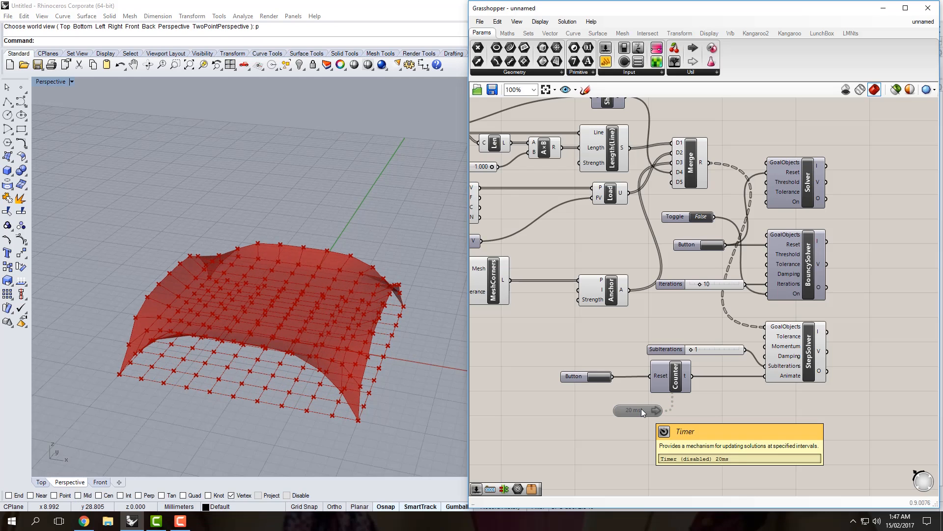
# Replace the Counter wire on the StepSolver's Animate input with a number slider placed below the timer.
pyautogui.moveTo(637, 361); pyautogui.dragTo(649, 365, button='right')
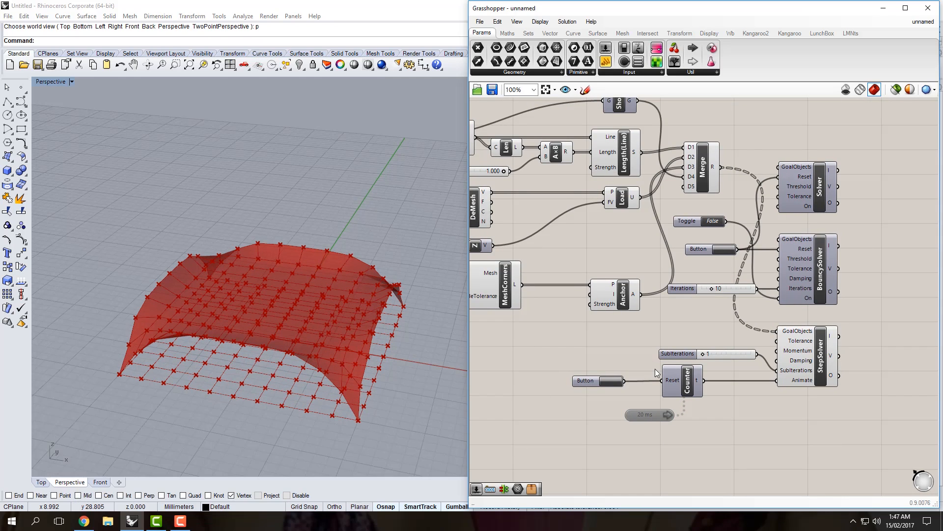
pyautogui.moveTo(713, 392); pyautogui.dragTo(710, 390, button='right')
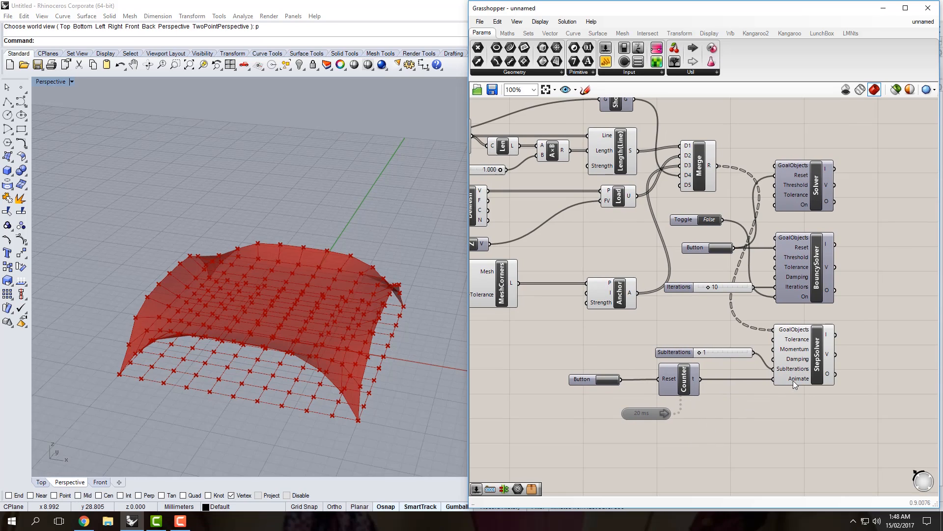
pyautogui.moveTo(793, 380)
pyautogui.moveTo(606, 49); pyautogui.dragTo(775, 379)
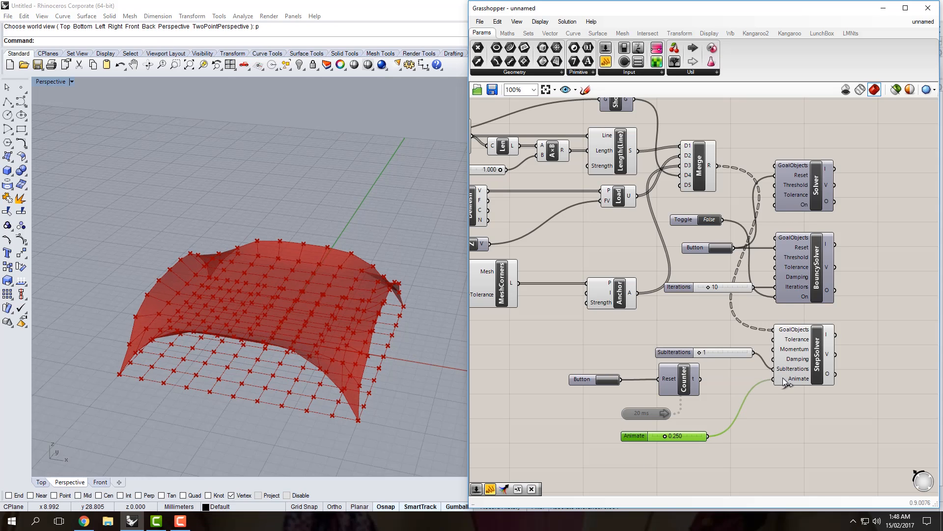
# Scrub the Animate slider to 0.680, back to 0.000, and leave it at 0.323.
pyautogui.moveTo(691, 426); pyautogui.dragTo(696, 412, button='right')
pyautogui.scroll(4, 696, 412)
pyautogui.moveTo(666, 391); pyautogui.dragTo(694, 396)
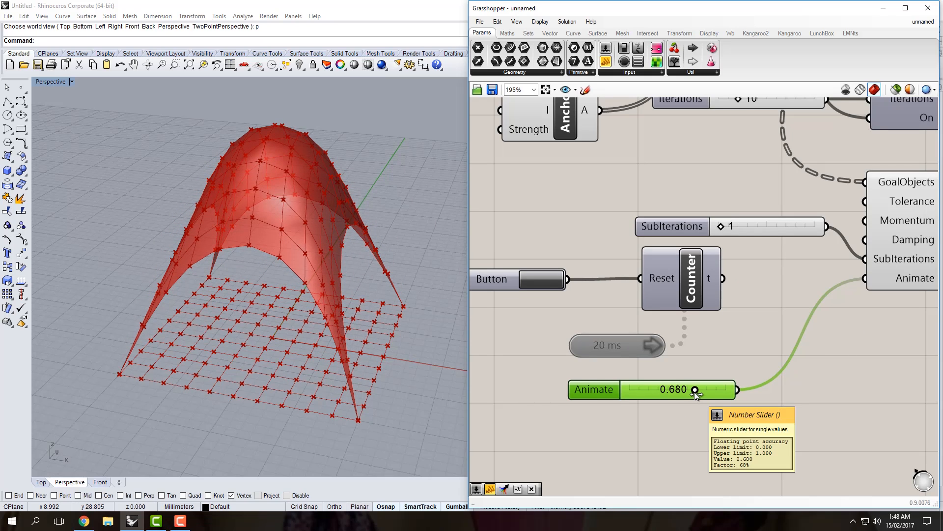
pyautogui.moveTo(694, 388); pyautogui.dragTo(582, 395)
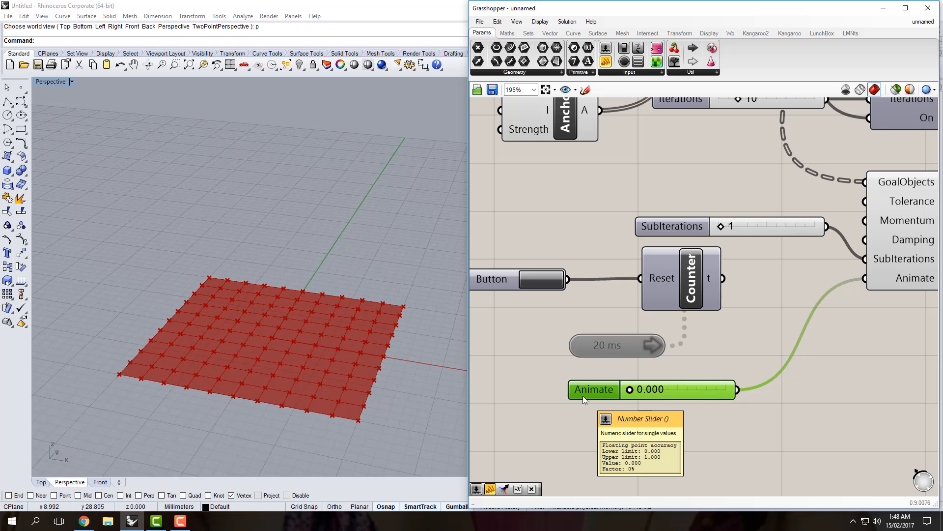
pyautogui.moveTo(630, 391); pyautogui.dragTo(674, 397)
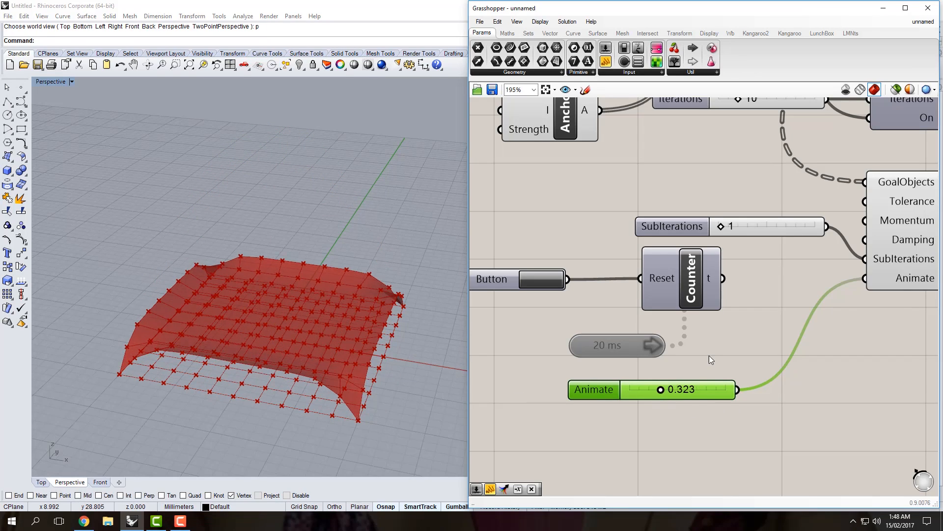
pyautogui.scroll(-5, 715, 349)
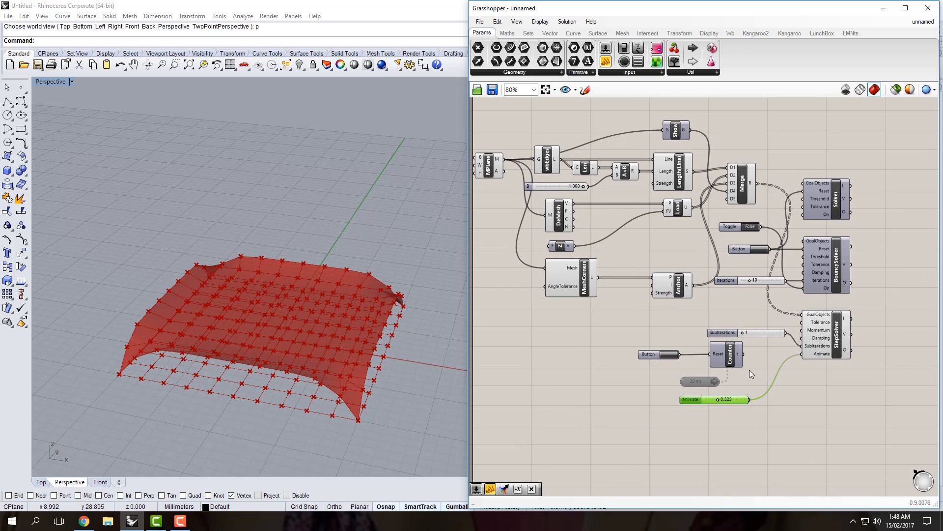
pyautogui.moveTo(749, 368); pyautogui.dragTo(756, 367, button='right')
pyautogui.scroll(4, 729, 408)
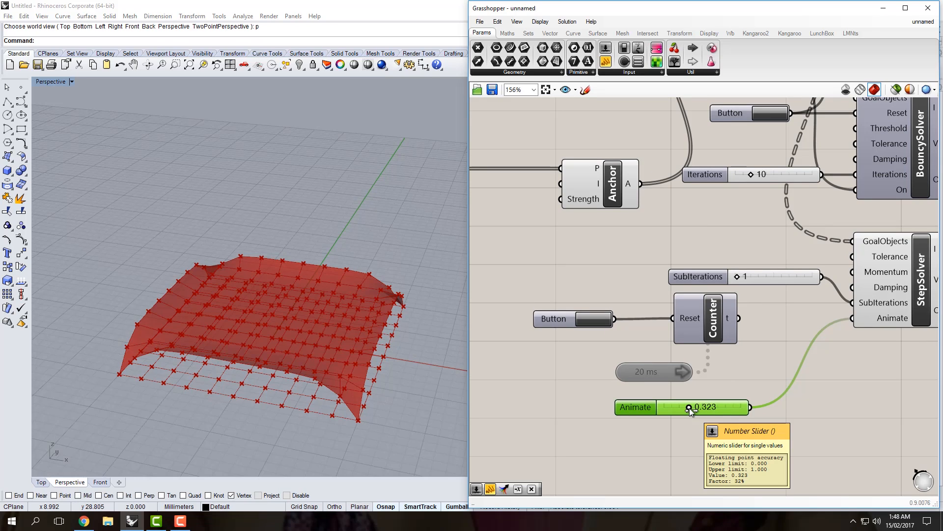
pyautogui.moveTo(759, 292); pyautogui.dragTo(736, 311, button='right')
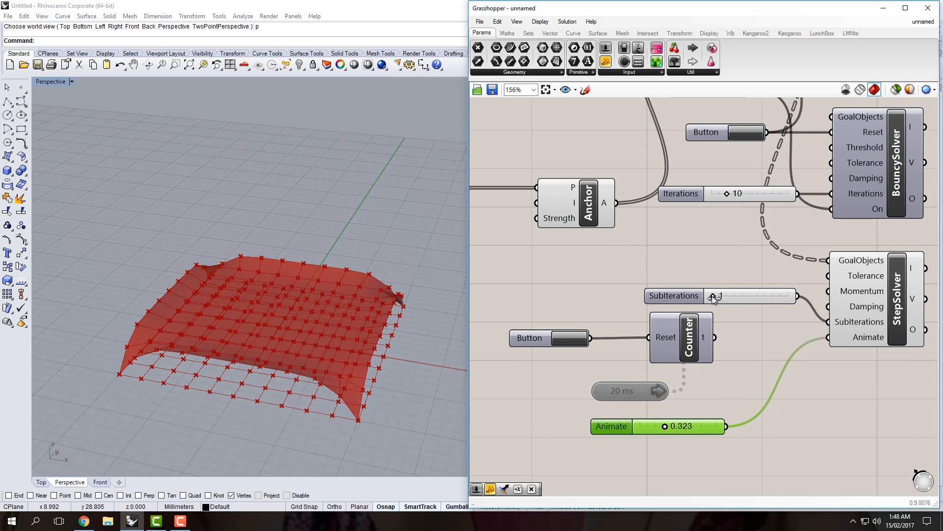
# Add a Kangaroo2 Grab component directly below the Anchor component.
pyautogui.scroll(-3, 721, 243)
pyautogui.moveTo(722, 244); pyautogui.dragTo(733, 338, button='right')
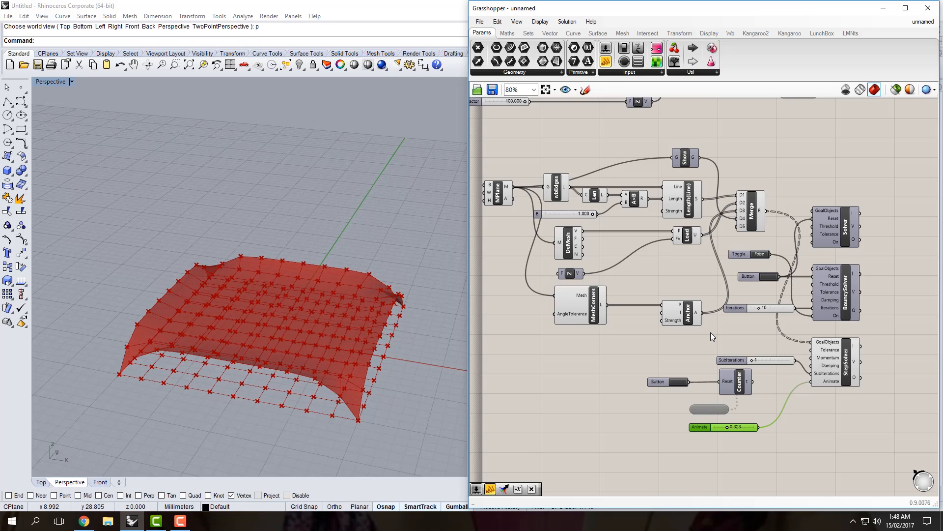
pyautogui.click(756, 32)
pyautogui.click(768, 72)
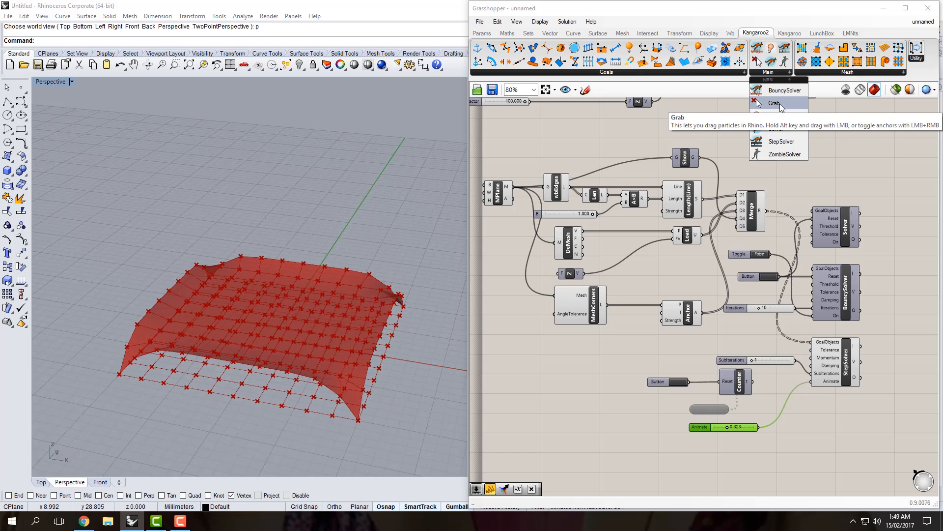
pyautogui.moveTo(780, 107); pyautogui.dragTo(680, 344)
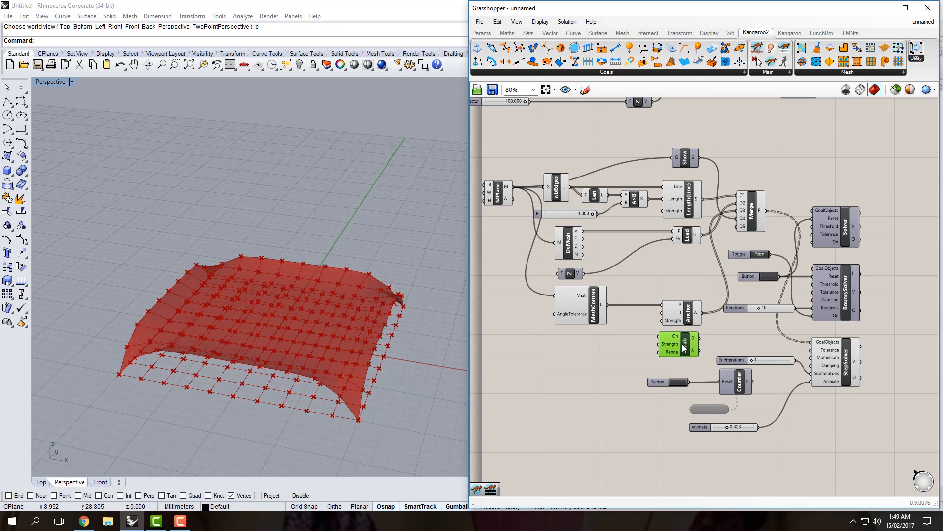
pyautogui.moveTo(686, 346); pyautogui.dragTo(688, 349)
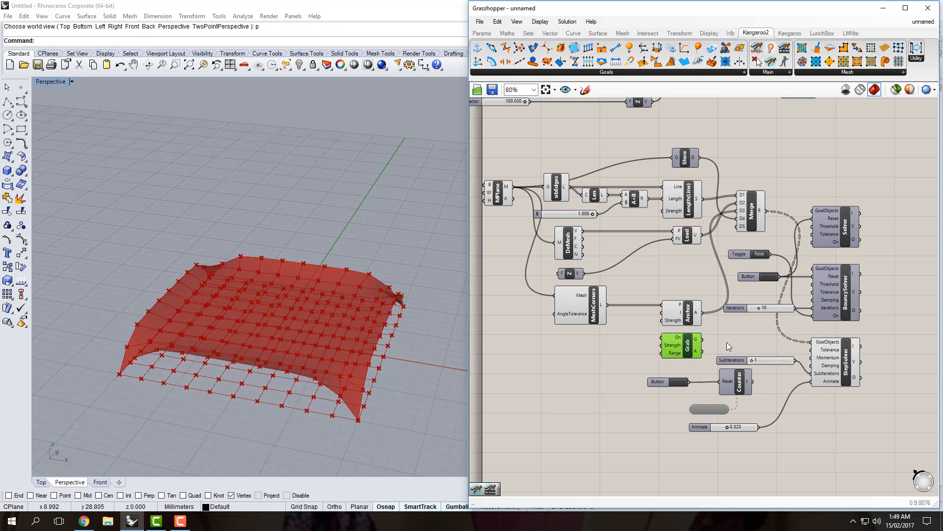
# Connect the Grab component's G output to the Merge component's D5 input.
pyautogui.moveTo(727, 342); pyautogui.dragTo(716, 337, button='right')
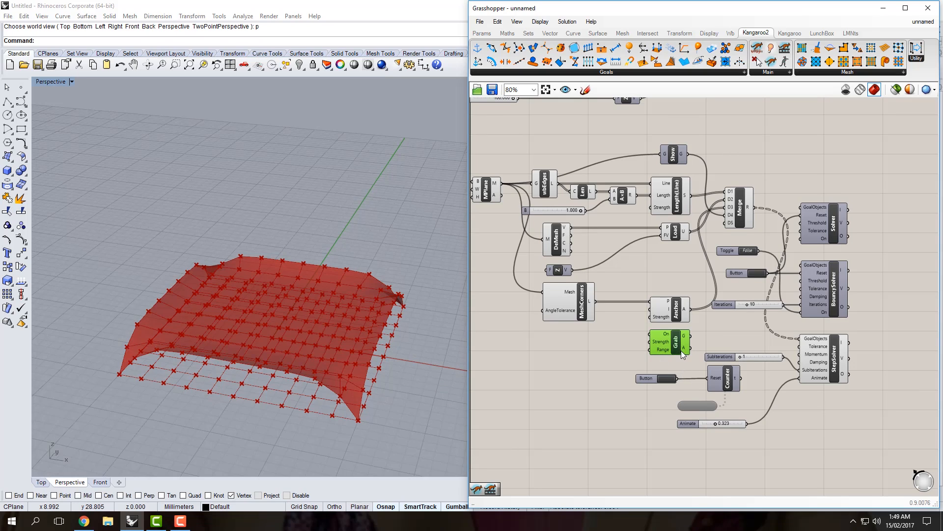
pyautogui.moveTo(660, 335)
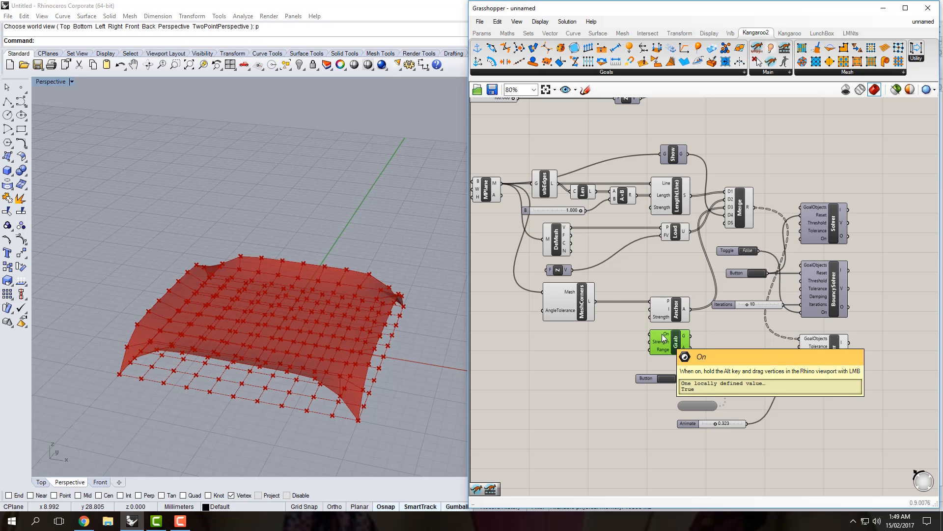
pyautogui.moveTo(691, 336); pyautogui.dragTo(729, 226)
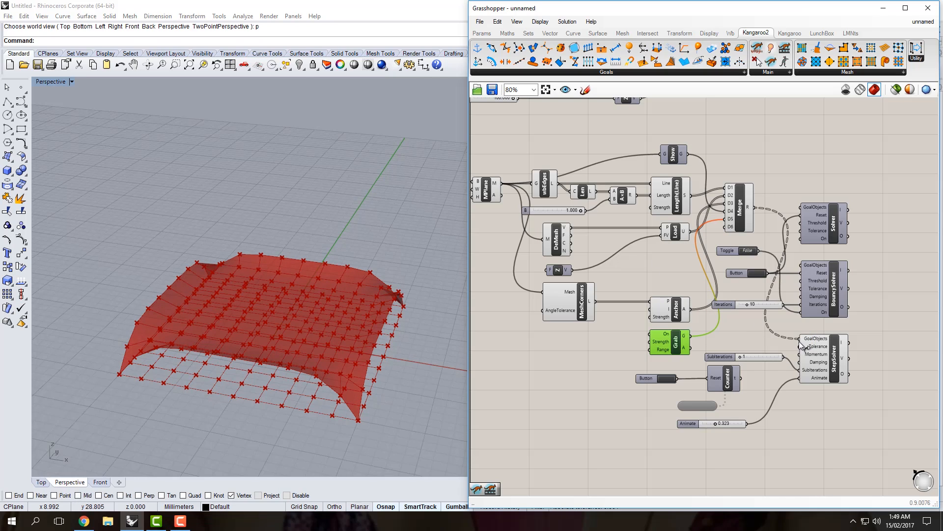
# Move the Merge wire from the StepSolver to the BouncySolver's GoalObjects input and show the BouncySolver's preview.
pyautogui.moveTo(801, 344); pyautogui.dragTo(802, 269)
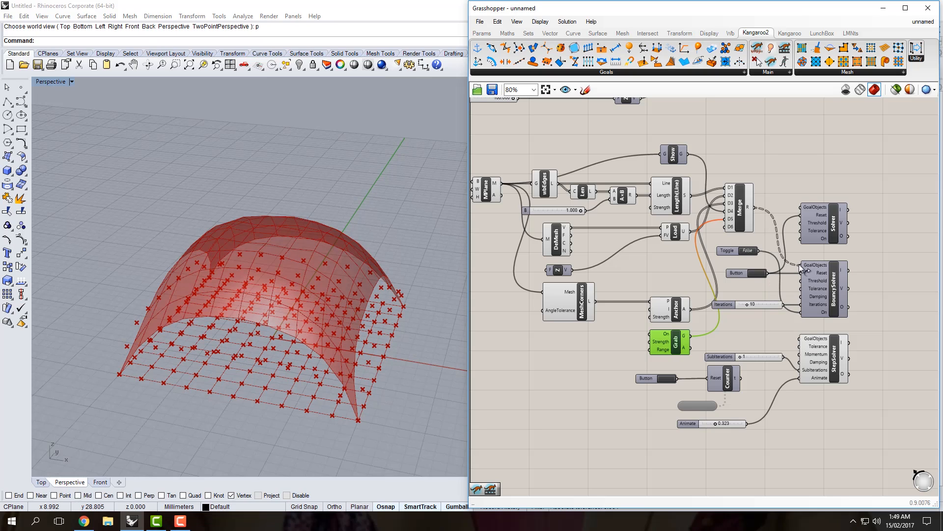
pyautogui.click(827, 285)
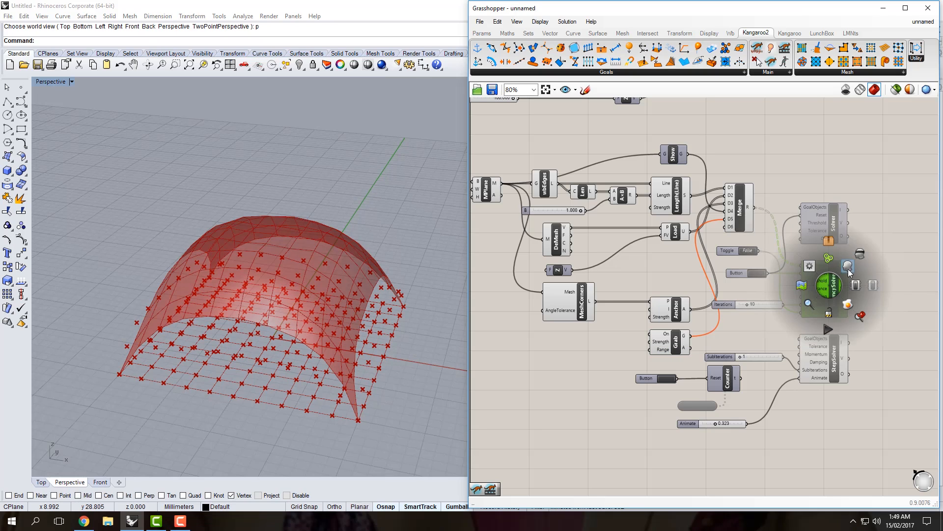
# Set the BouncySolver's Boolean Toggle to True to run the simulation.
pyautogui.scroll(1, 756, 282)
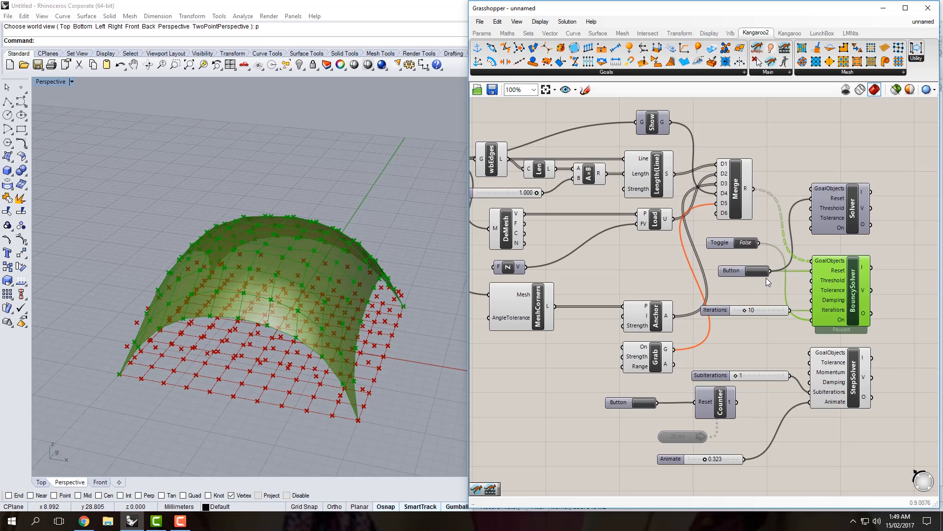
pyautogui.doubleClick(746, 242)
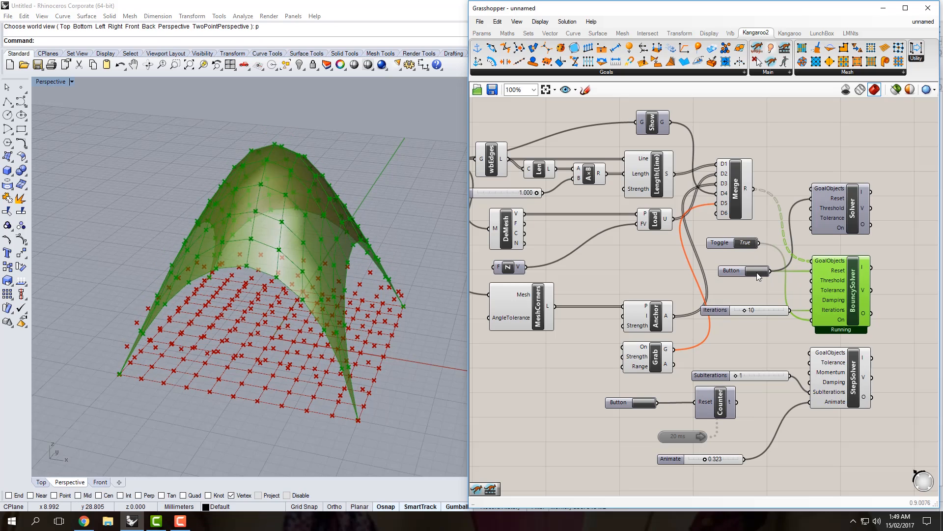
pyautogui.scroll(1, 743, 310)
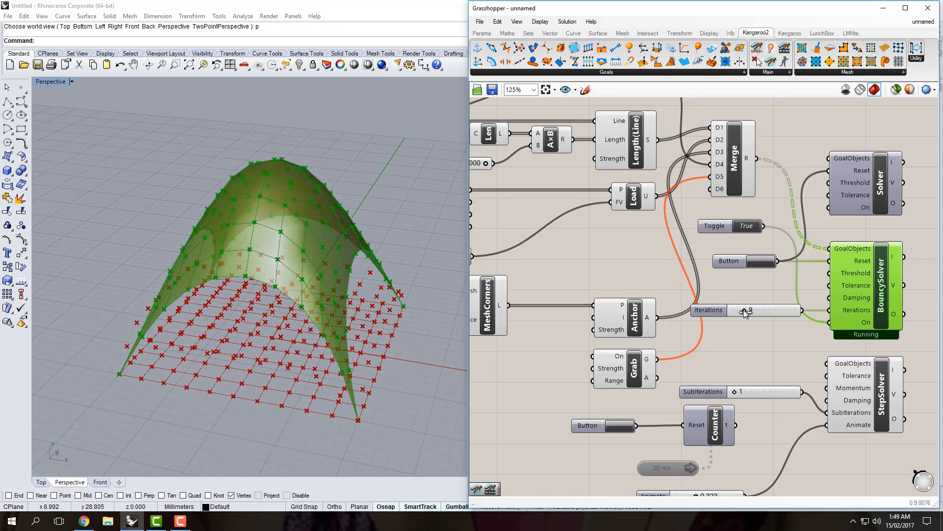
# Set the BouncySolver's Iterations slider to 4 and reset the simulation to watch the mesh rise.
pyautogui.scroll(-2, 741, 308)
pyautogui.scroll(4, 739, 308)
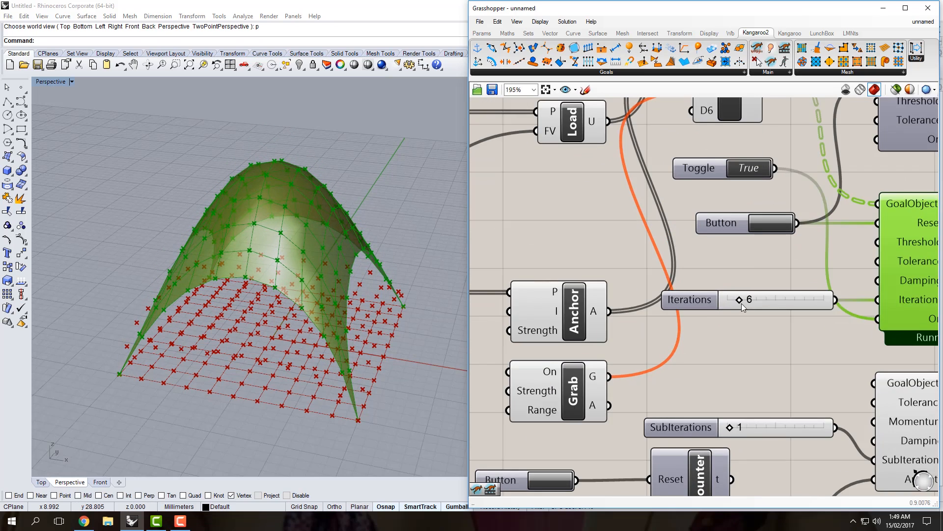
pyautogui.moveTo(741, 303); pyautogui.dragTo(737, 303)
pyautogui.scroll(-3, 746, 314)
pyautogui.scroll(-1, 748, 321)
pyautogui.moveTo(748, 322); pyautogui.dragTo(732, 333, button='right')
pyautogui.scroll(1, 779, 360)
pyautogui.click(806, 370)
pyautogui.middleClick(806, 370)
pyautogui.click(839, 340)
pyautogui.click(754, 264)
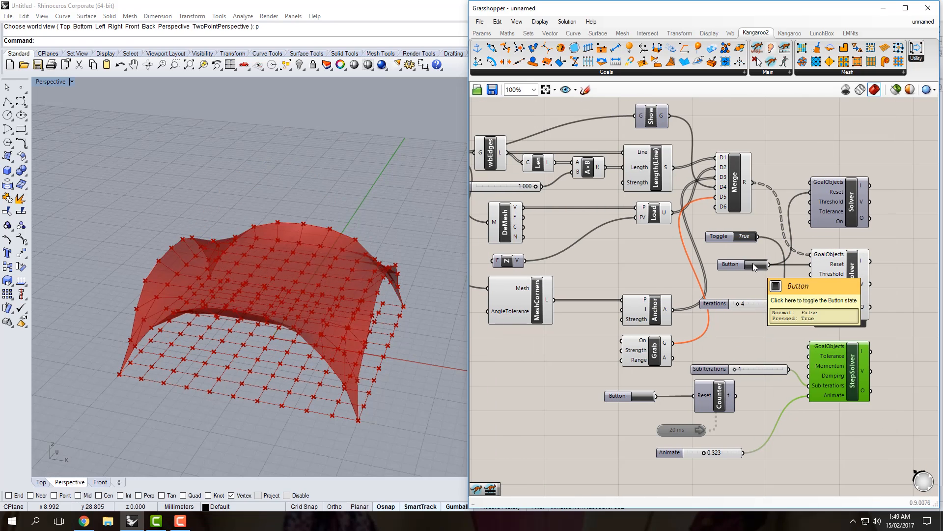
# Raise the BouncySolver's Iterations slider to 8 and reset the simulation again.
pyautogui.moveTo(680, 297); pyautogui.dragTo(689, 302, button='right')
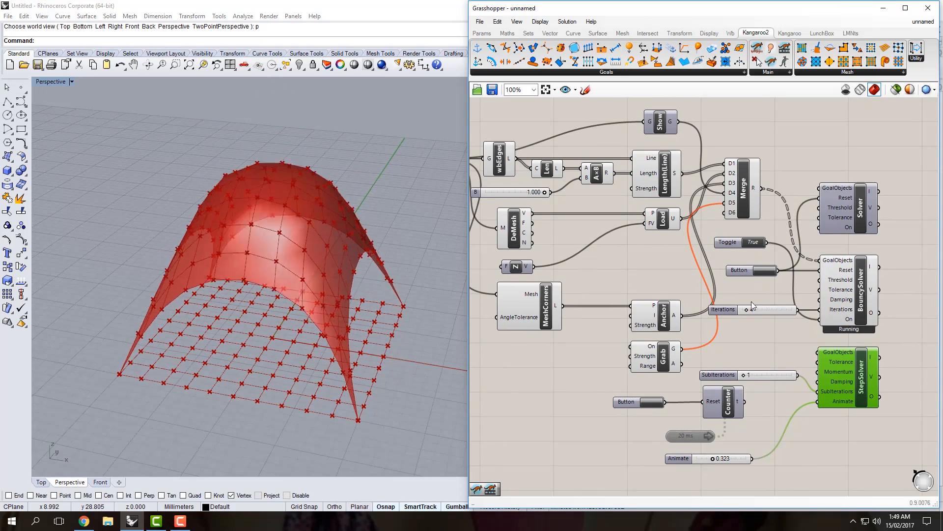
pyautogui.scroll(2, 751, 302)
pyautogui.moveTo(742, 308); pyautogui.dragTo(746, 308)
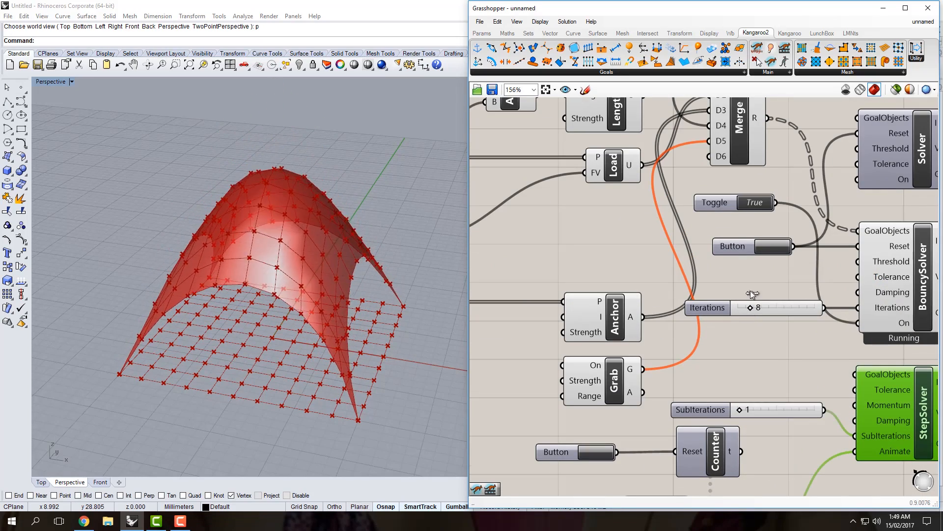
pyautogui.click(769, 247)
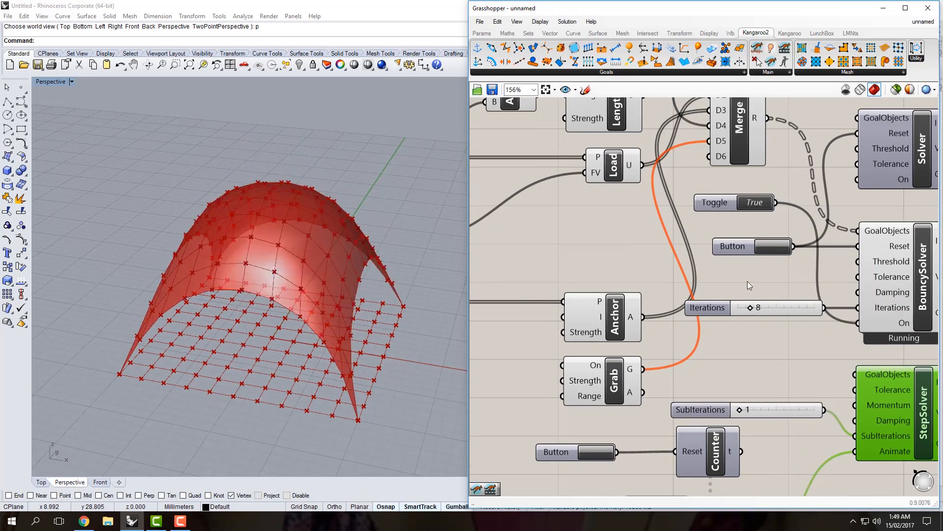
# Set the BouncySolver's Iterations slider to 15.
pyautogui.moveTo(747, 282); pyautogui.dragTo(734, 281, button='right')
pyautogui.moveTo(737, 309); pyautogui.dragTo(748, 308)
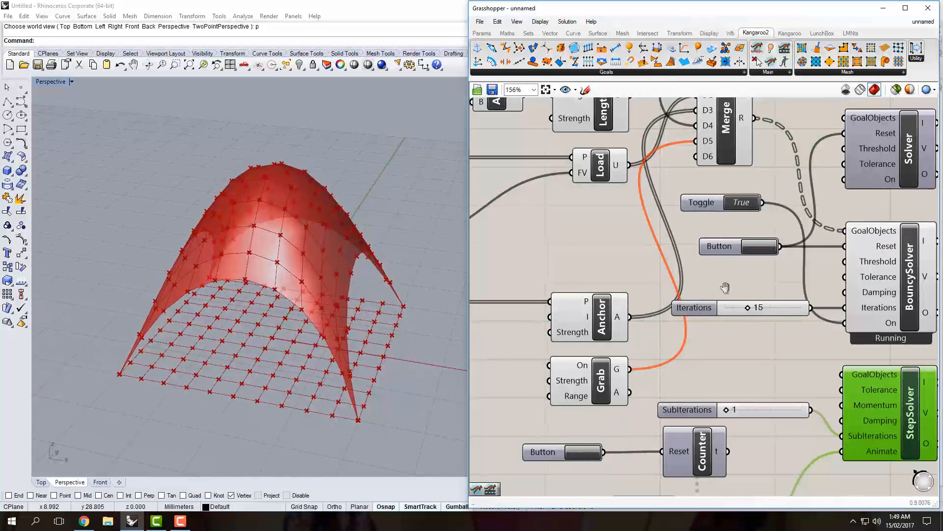
pyautogui.scroll(-4, 698, 285)
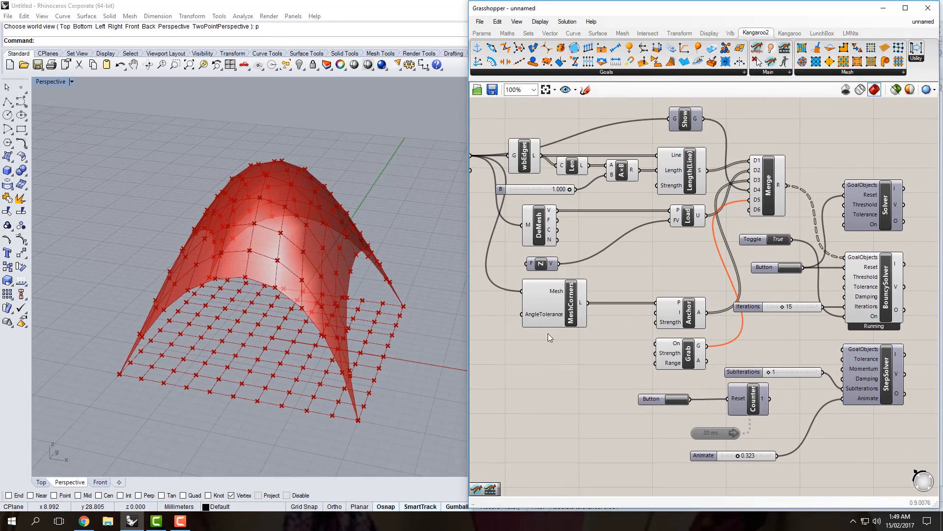
# Select the Grab component and pull several vertices at the crown and edges of the running mesh in the Perspective view.
pyautogui.moveTo(682, 353); pyautogui.dragTo(681, 351)
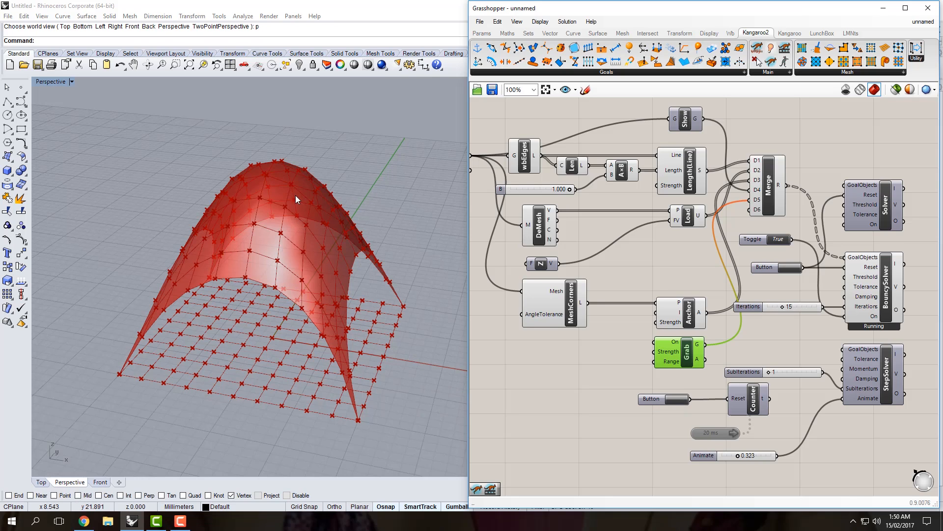
pyautogui.moveTo(283, 169); pyautogui.dragTo(290, 217)
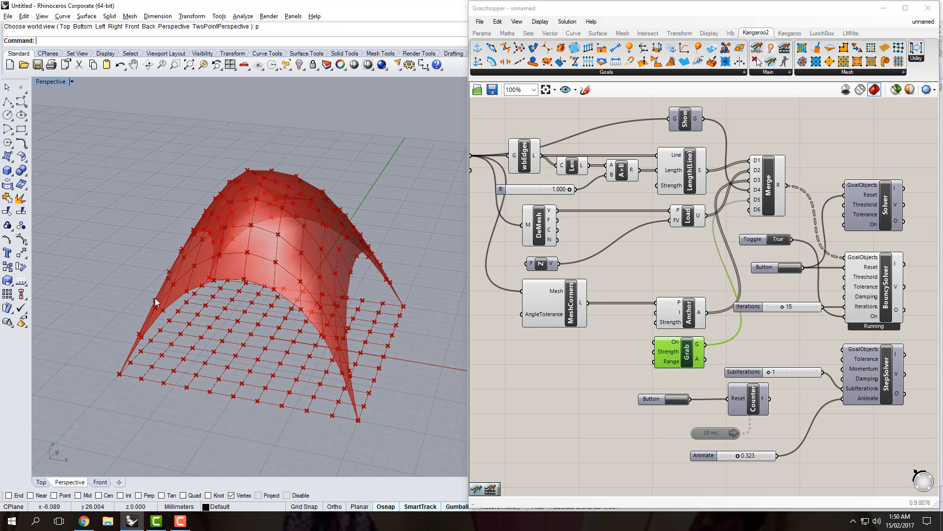
pyautogui.moveTo(155, 298); pyautogui.dragTo(399, 395)
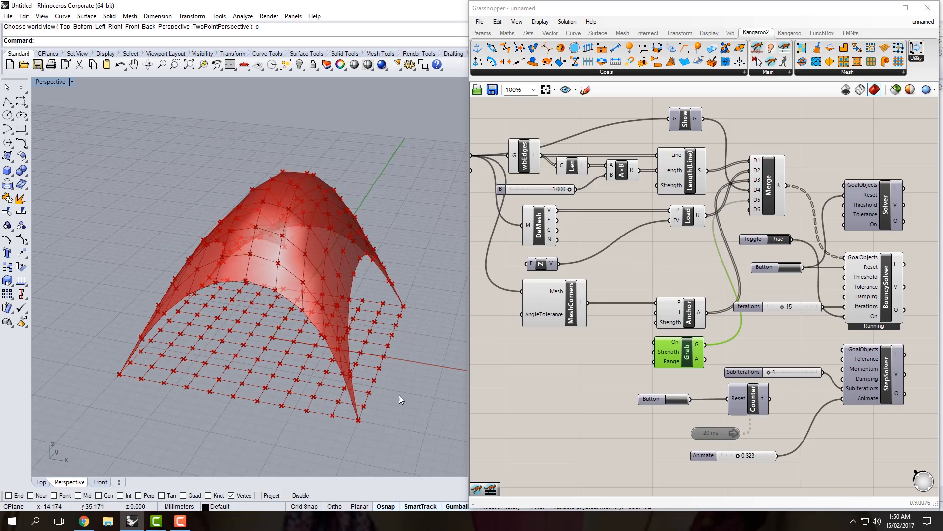
pyautogui.moveTo(202, 250); pyautogui.dragTo(290, 247, button='right')
pyautogui.moveTo(255, 246); pyautogui.dragTo(164, 385)
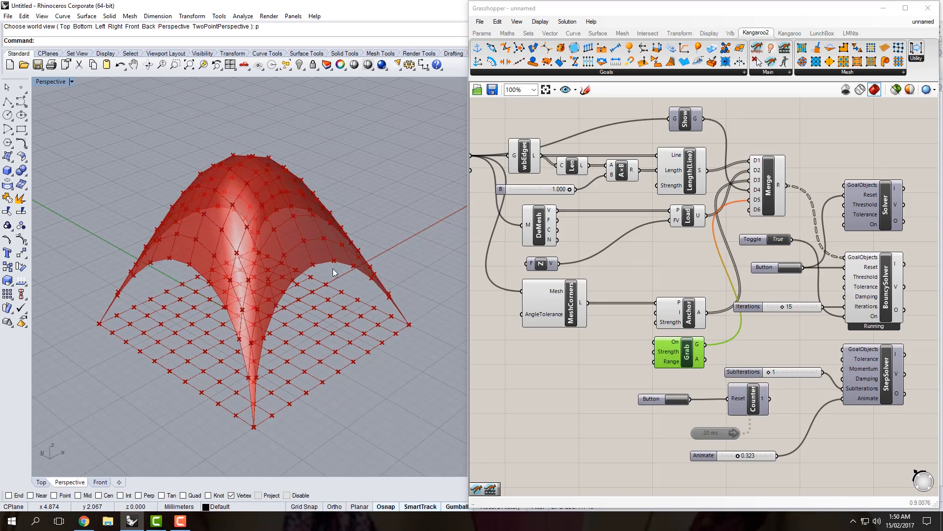
# Add a Number Slider above the WbEdges component and connect it to the Length(Line) component's Strength input.
pyautogui.moveTo(602, 331); pyautogui.dragTo(715, 352, button='right')
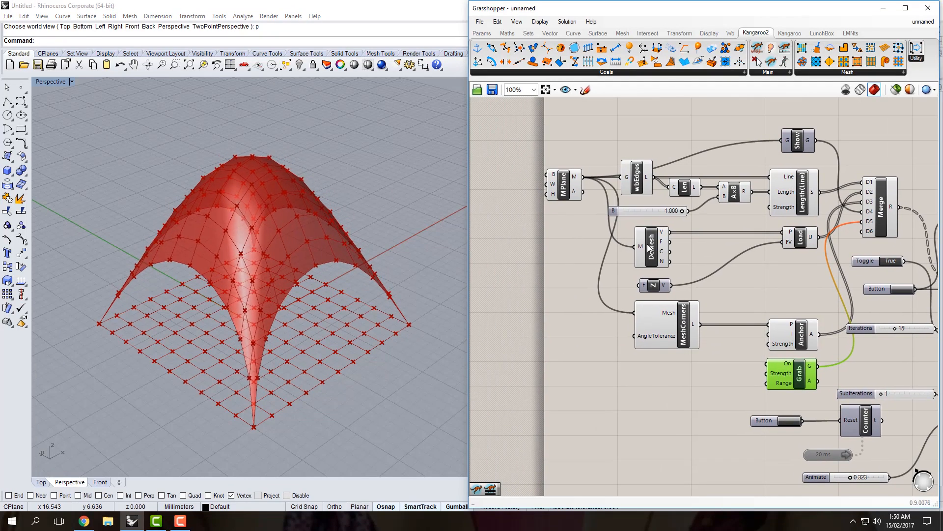
pyautogui.moveTo(751, 249); pyautogui.dragTo(677, 273, button='right')
pyautogui.click(481, 33)
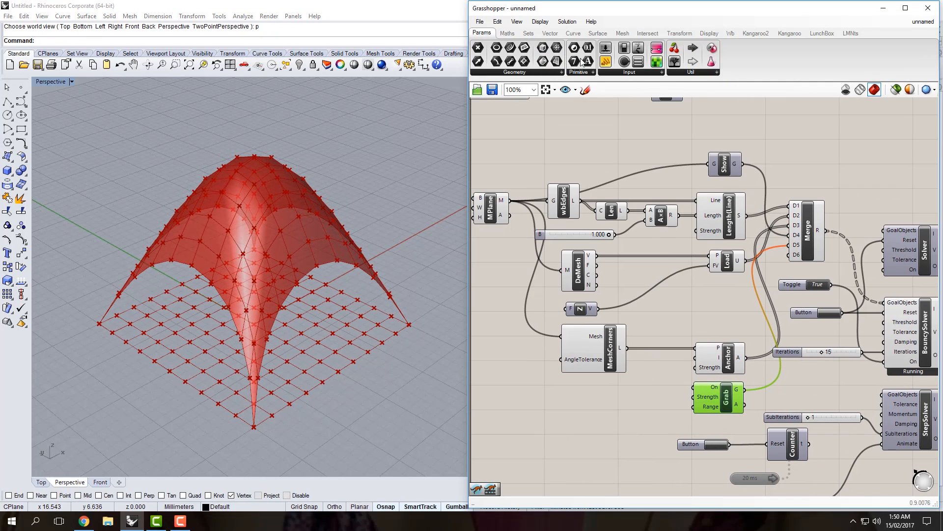
pyautogui.moveTo(606, 47); pyautogui.dragTo(612, 164)
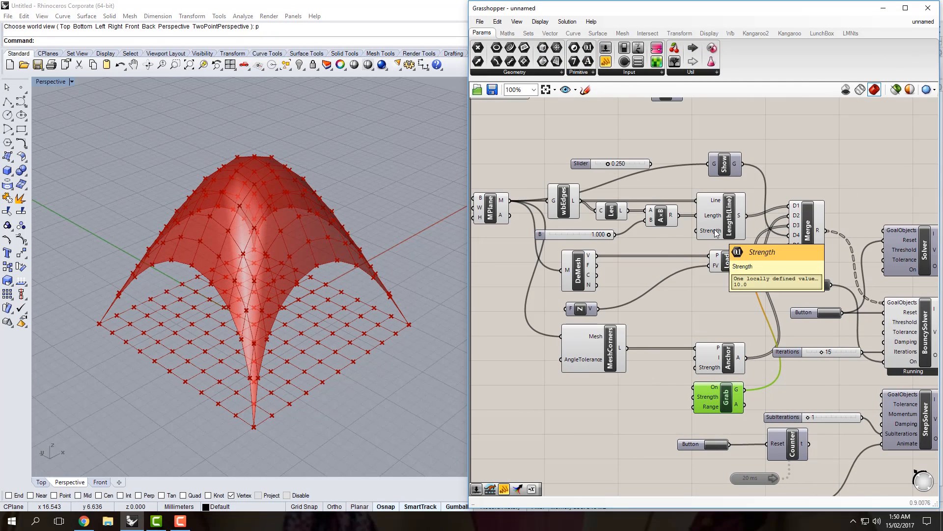
pyautogui.moveTo(651, 164); pyautogui.dragTo(695, 230)
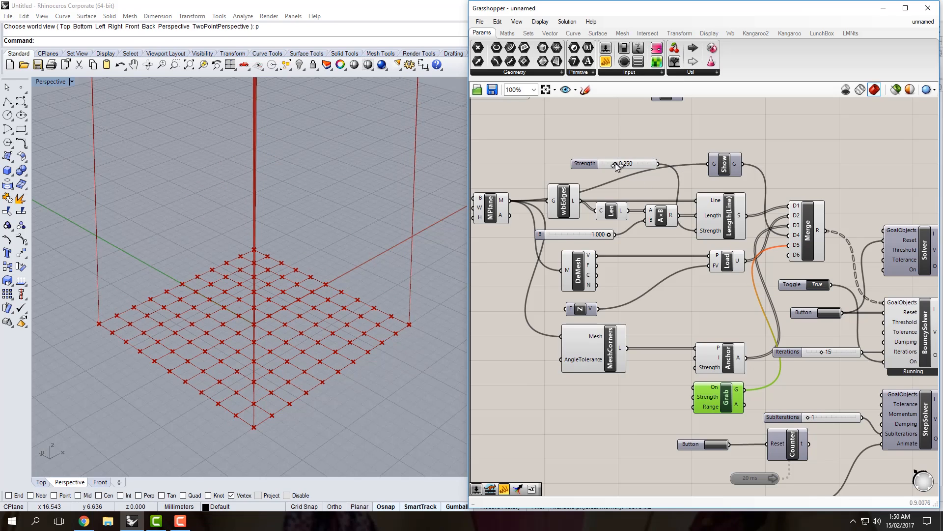
# Set the Strength slider's maximum to 10 and its value to 3.760.
pyautogui.moveTo(616, 164); pyautogui.dragTo(631, 164)
pyautogui.rightClick(591, 164)
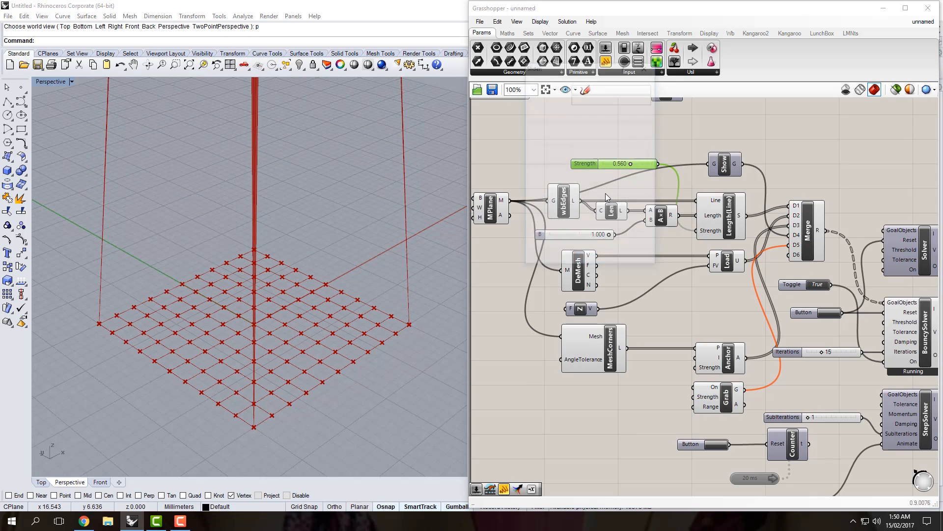
pyautogui.click(605, 193)
pyautogui.doubleClick(598, 191)
pyautogui.write('1.')
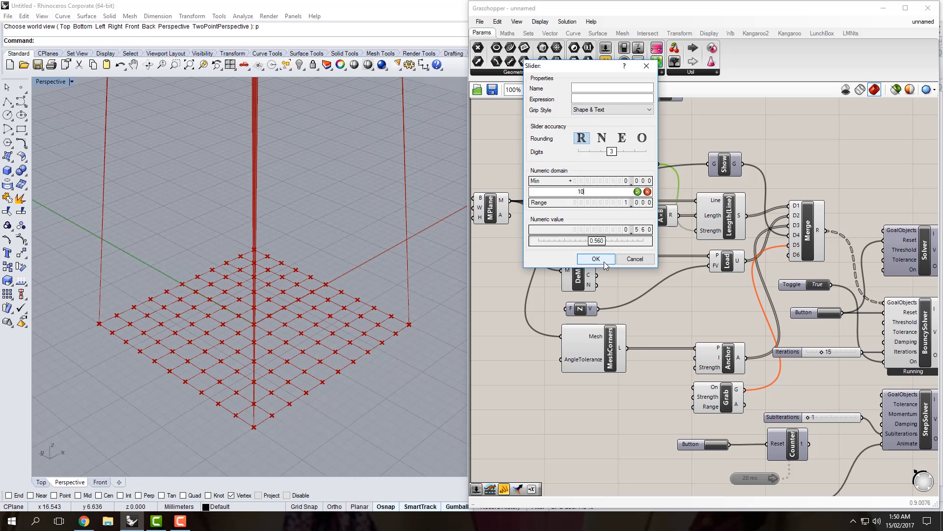
pyautogui.write('0')
pyautogui.click(596, 259)
pyautogui.moveTo(605, 163); pyautogui.dragTo(621, 165)
# Grab mesh vertices and pull them outward to both sides to test the stiffness at the adjusted line strength.
pyautogui.moveTo(608, 221); pyautogui.dragTo(549, 195, button='right')
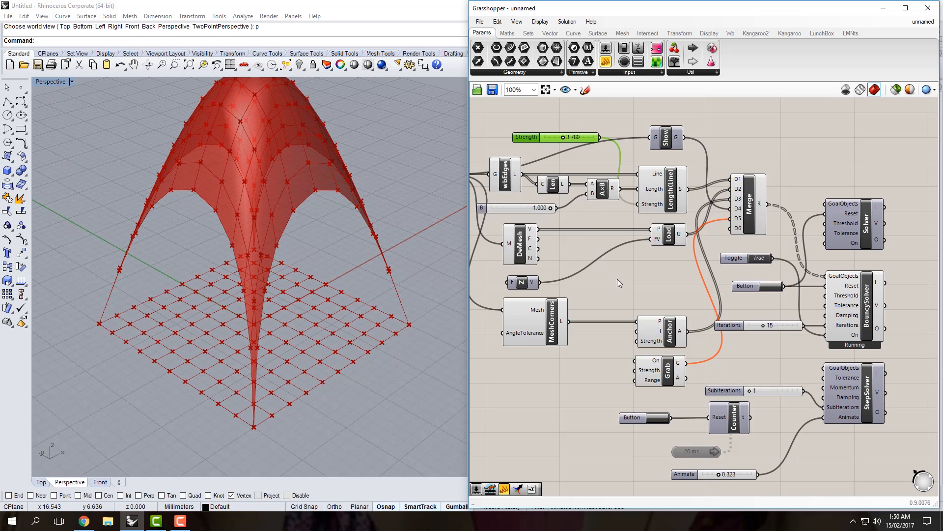
pyautogui.moveTo(599, 248)
pyautogui.mouseDown(button='right')
pyautogui.moveTo(651, 255)
pyautogui.moveTo(585, 258)
pyautogui.mouseUp(button='right')
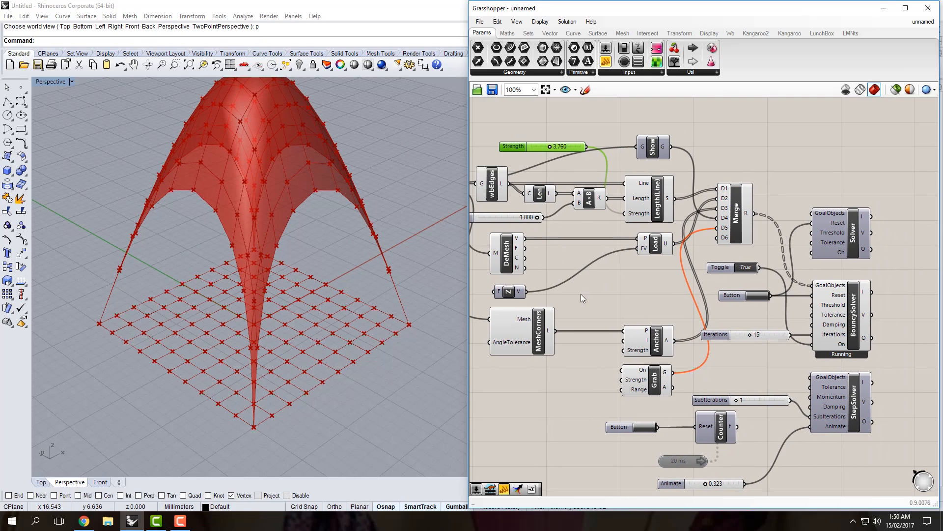
pyautogui.keyDown('alt'); pyautogui.moveTo(294, 155); pyautogui.dragTo(158, 242); pyautogui.keyUp('alt')
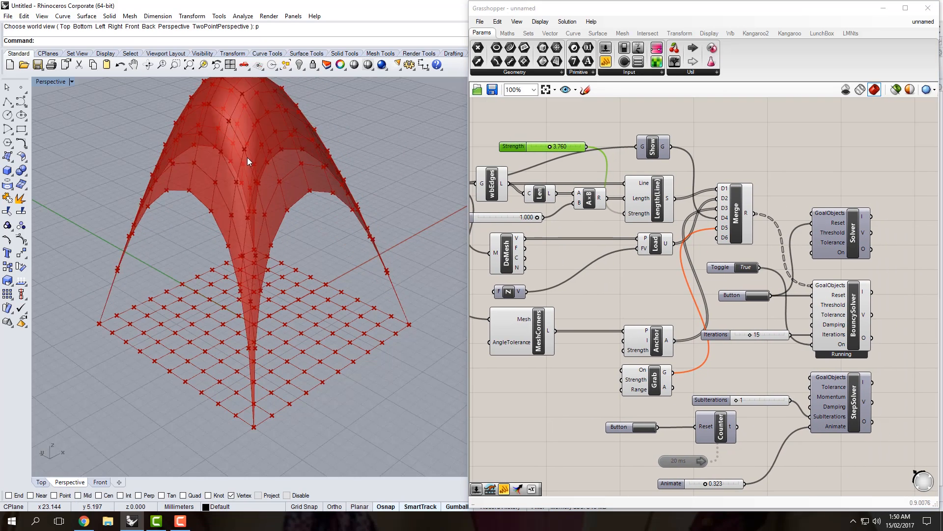
pyautogui.keyDown('alt'); pyautogui.moveTo(247, 157); pyautogui.dragTo(455, 274); pyautogui.keyUp('alt')
pyautogui.keyDown('alt'); pyautogui.moveTo(269, 134); pyautogui.dragTo(66, 244); pyautogui.keyUp('alt')
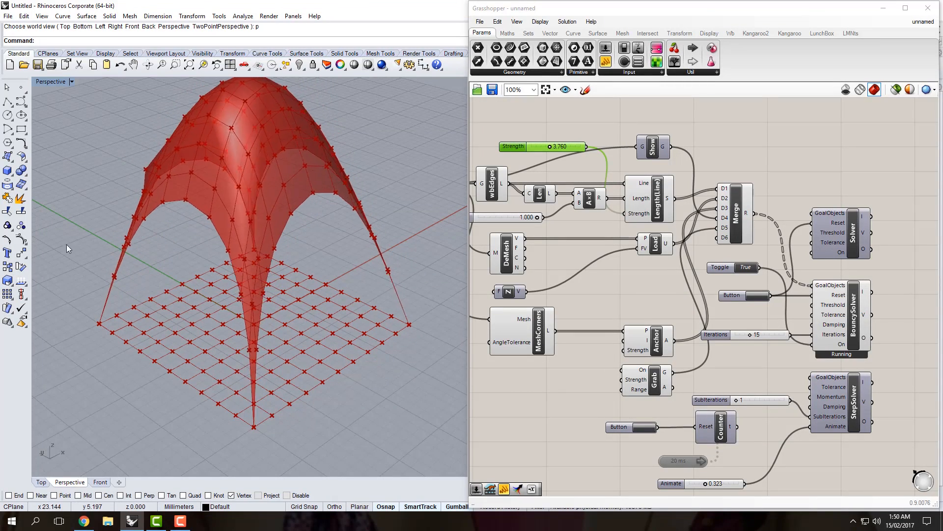
pyautogui.keyDown('alt'); pyautogui.moveTo(320, 133); pyautogui.dragTo(60, 260); pyautogui.keyUp('alt')
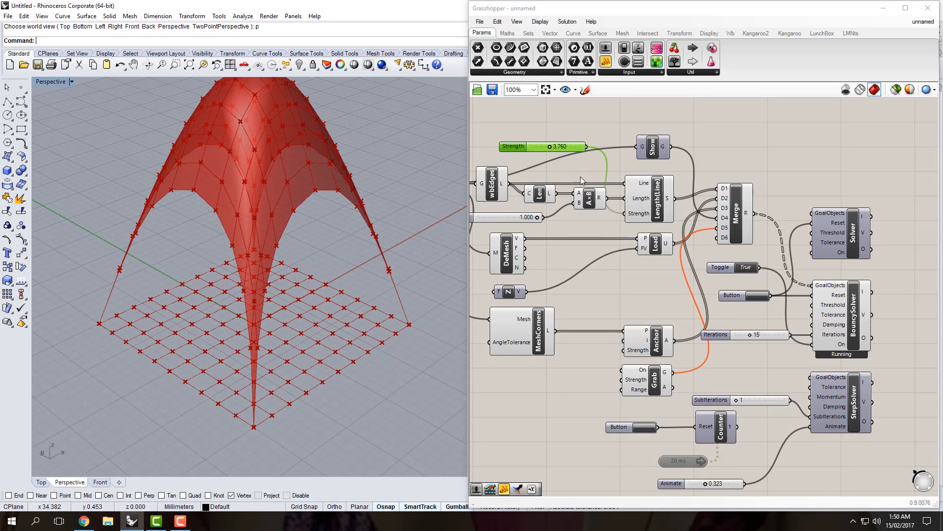
# Add a Number Slider with value 0.250 beside the Unit Z component and connect it to the F input.
pyautogui.moveTo(547, 247); pyautogui.dragTo(656, 257, button='right')
pyautogui.scroll(2, 652, 231)
pyautogui.scroll(-2, 690, 287)
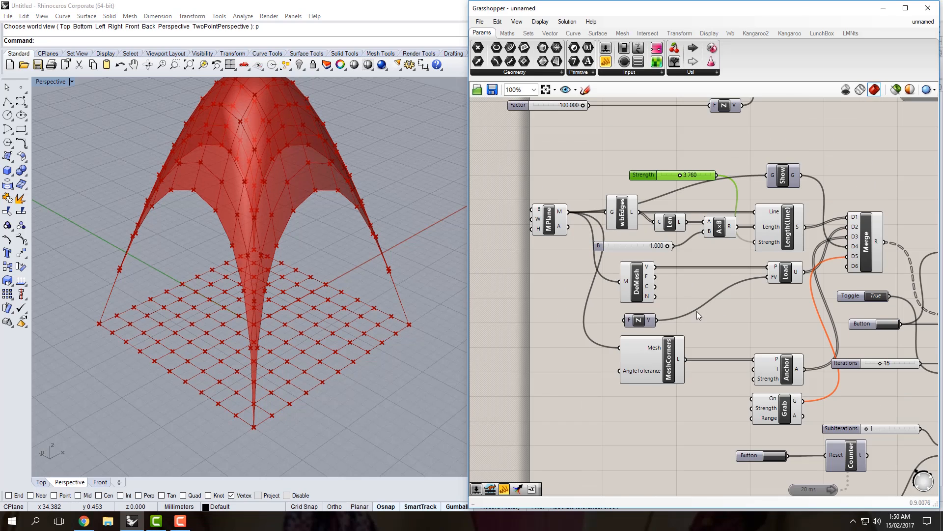
pyautogui.moveTo(714, 313); pyautogui.dragTo(669, 288, button='right')
pyautogui.moveTo(568, 282); pyautogui.dragTo(607, 280, button='right')
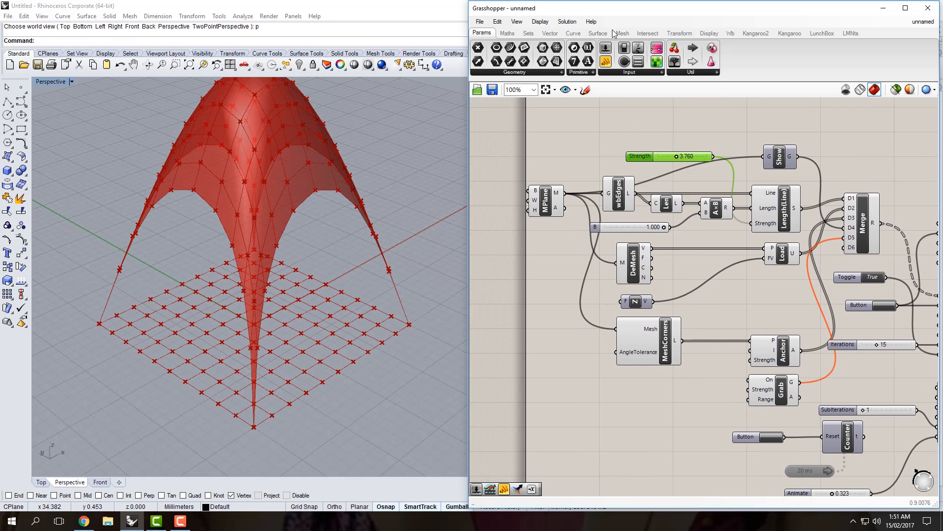
pyautogui.click(606, 48)
pyautogui.click(536, 310)
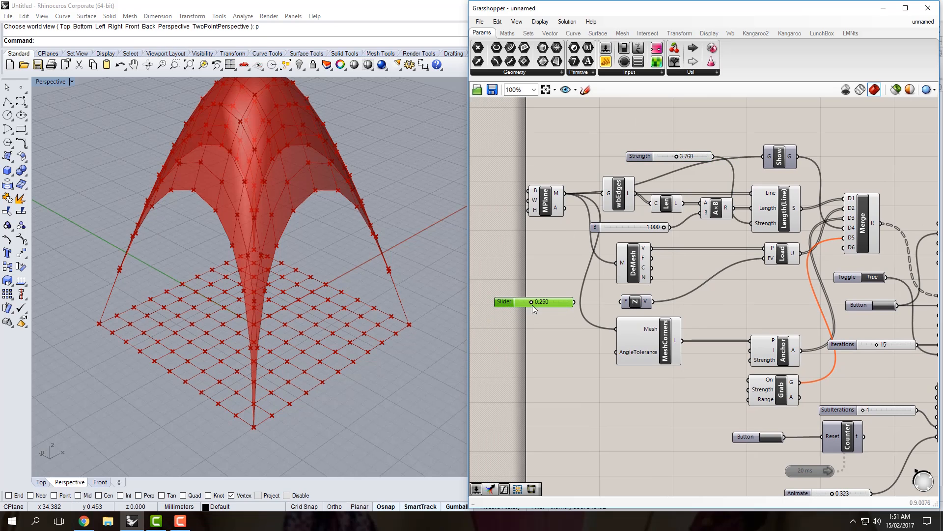
pyautogui.moveTo(575, 302); pyautogui.dragTo(625, 301)
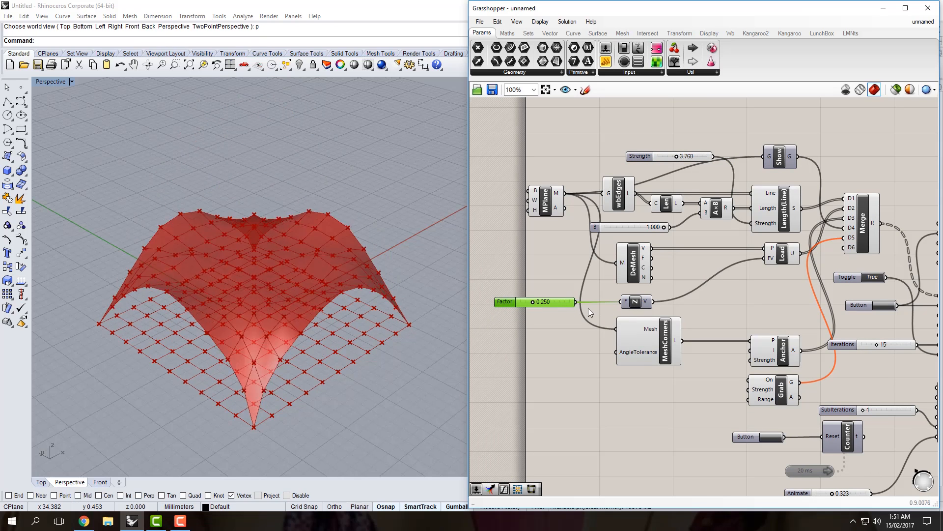
# Lower the Strength slider to 1.008 and pull the mesh sideways by its vertices to test the softer response.
pyautogui.scroll(3, 668, 182)
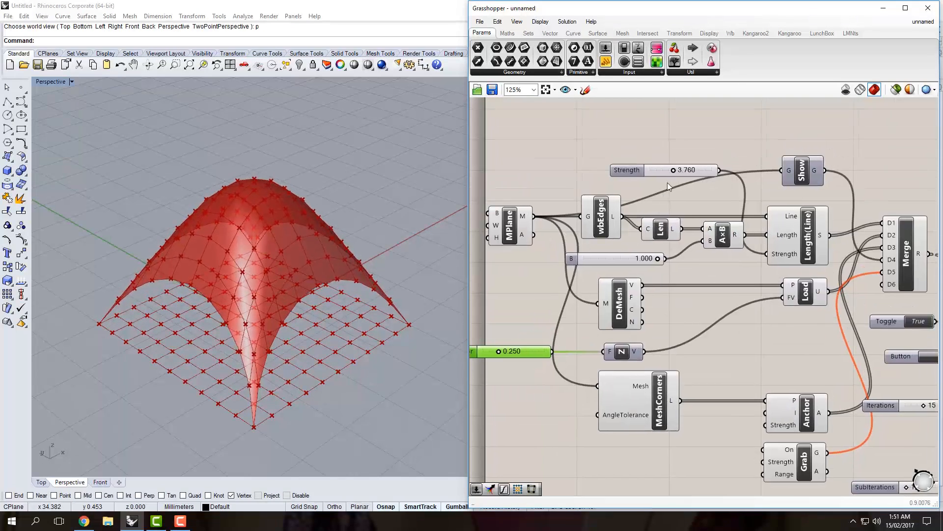
pyautogui.moveTo(671, 169); pyautogui.dragTo(652, 170)
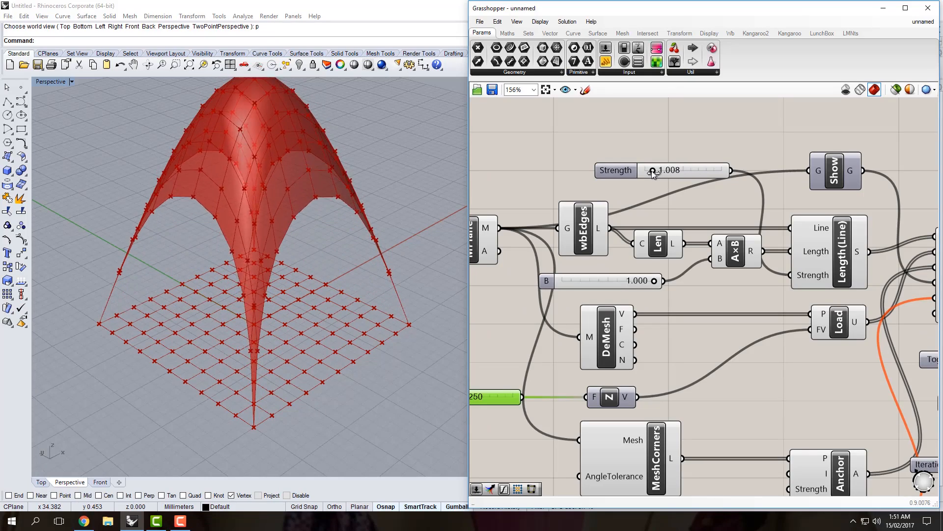
pyautogui.click(119, 193)
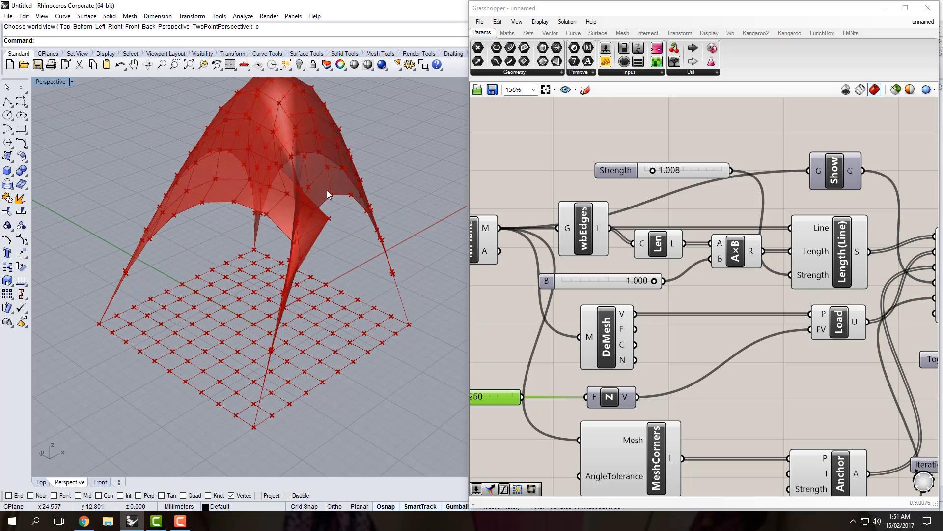
pyautogui.moveTo(278, 239); pyautogui.dragTo(260, 255, button='right')
pyautogui.scroll(-8, 712, 329)
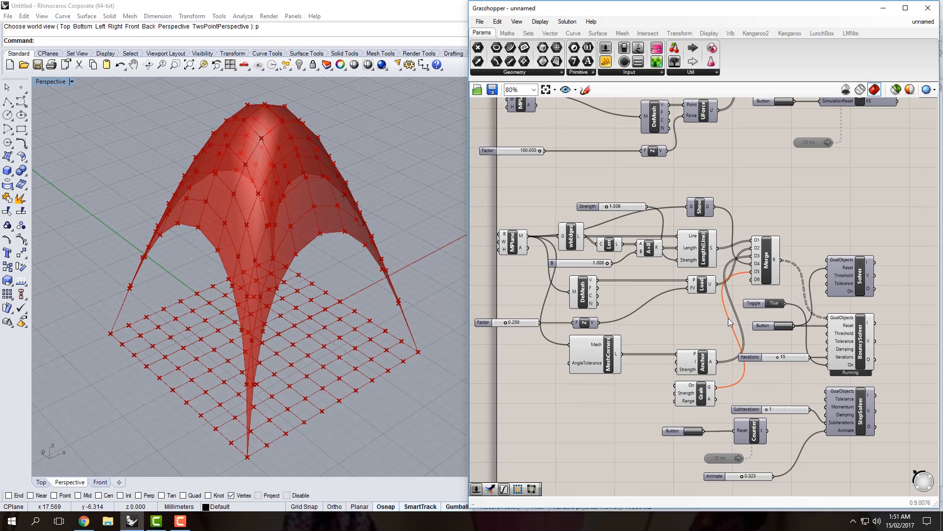
pyautogui.moveTo(686, 333); pyautogui.dragTo(697, 324, button='right')
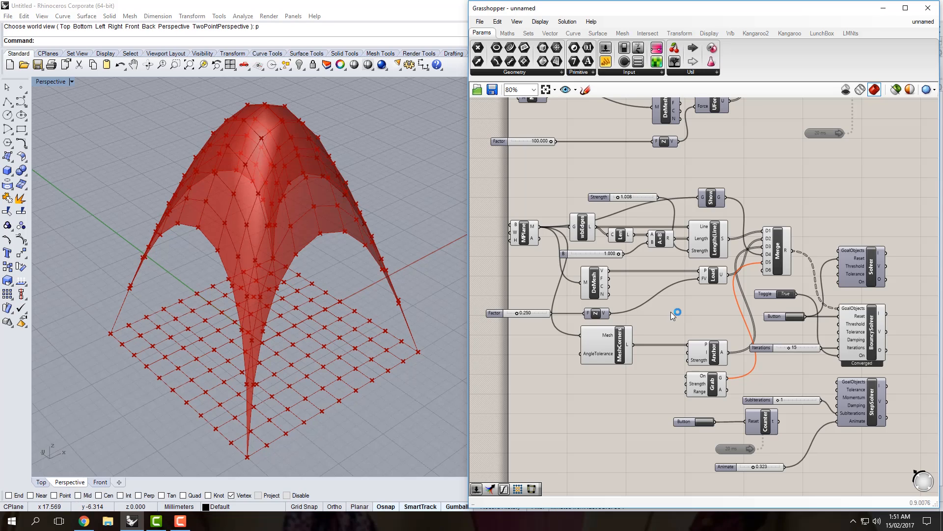
pyautogui.moveTo(666, 314); pyautogui.dragTo(676, 294, button='right')
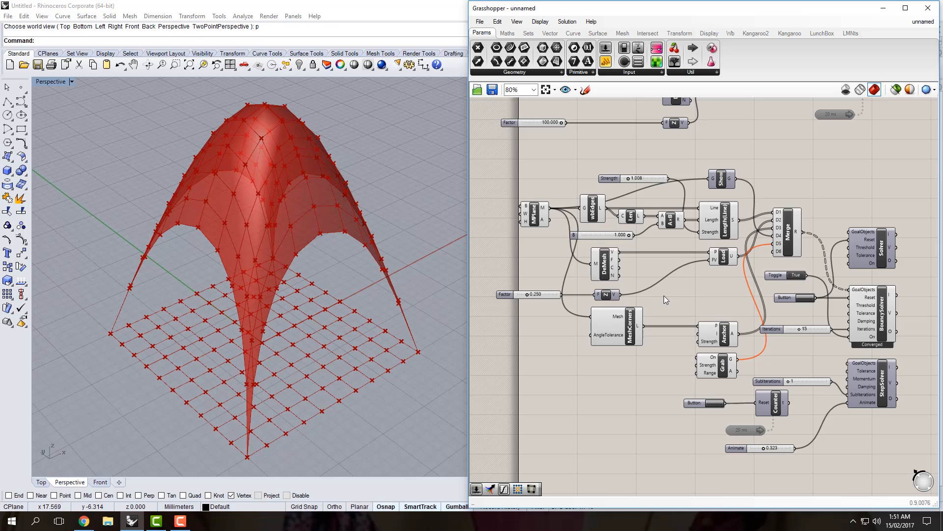
pyautogui.moveTo(665, 294)
pyautogui.mouseDown(button='right')
pyautogui.moveTo(673, 299)
pyautogui.moveTo(666, 296)
pyautogui.mouseUp(button='right')
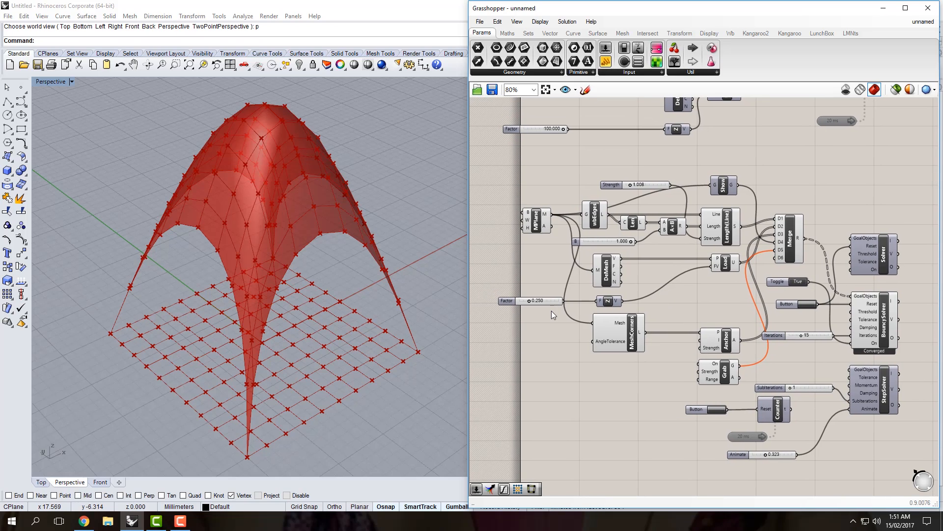
pyautogui.moveTo(535, 312); pyautogui.dragTo(539, 306, button='right')
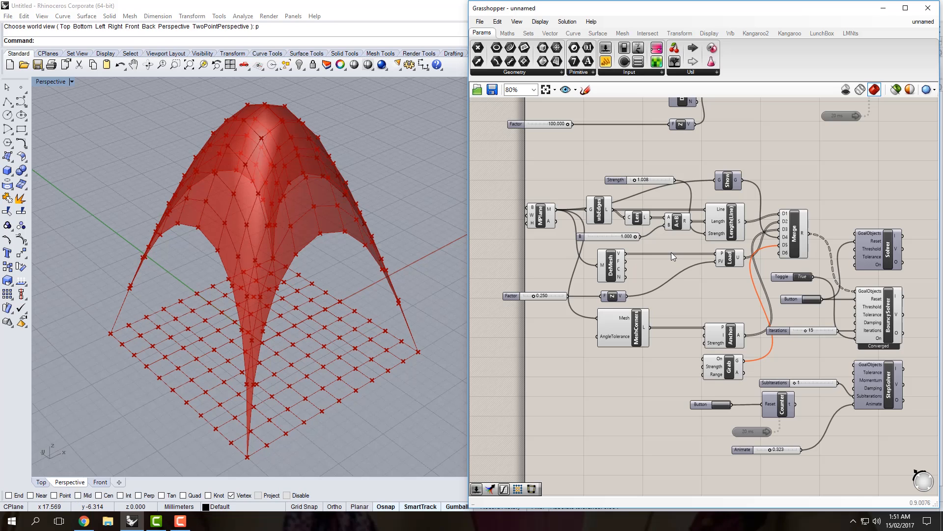
pyautogui.scroll(1, 568, 286)
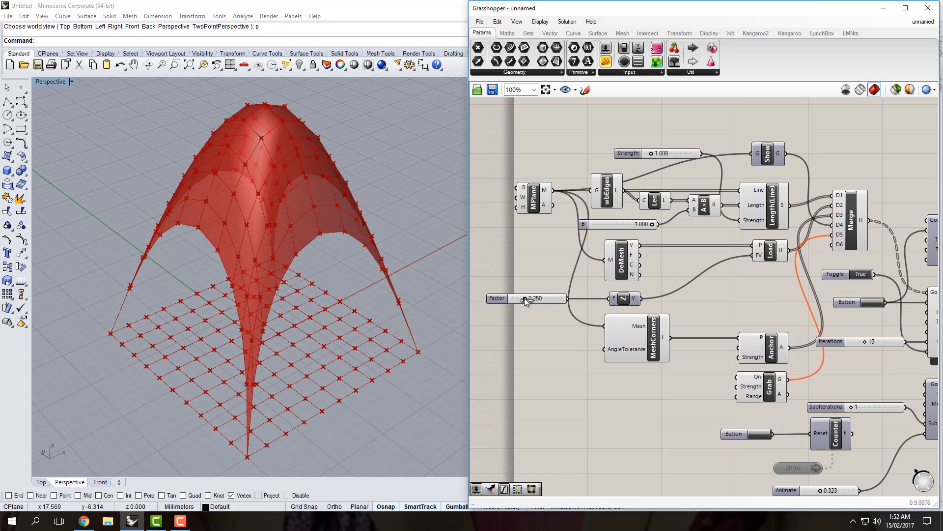
# Set the Unit Z Factor slider to 1.000 and the line Strength slider to 10.000.
pyautogui.moveTo(524, 297); pyautogui.dragTo(595, 305)
pyautogui.moveTo(672, 158); pyautogui.dragTo(656, 187, button='right')
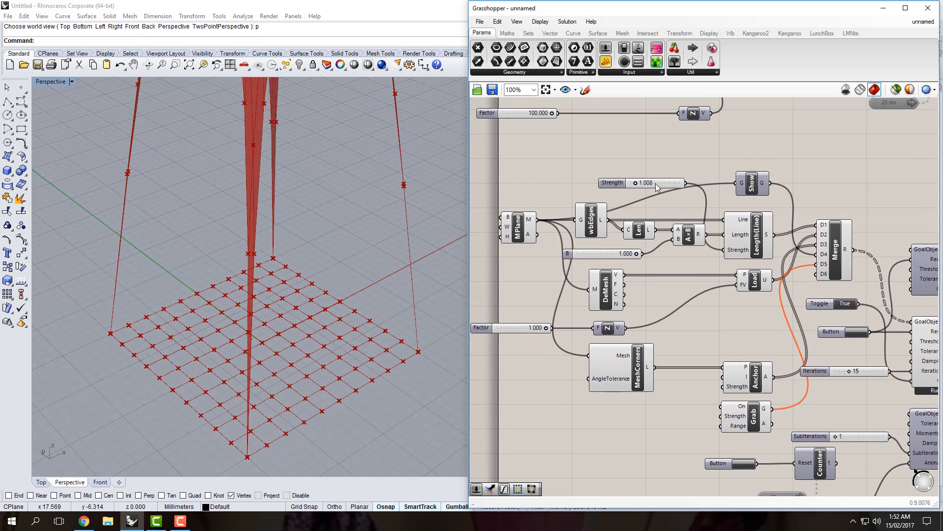
pyautogui.moveTo(636, 183); pyautogui.dragTo(707, 191)
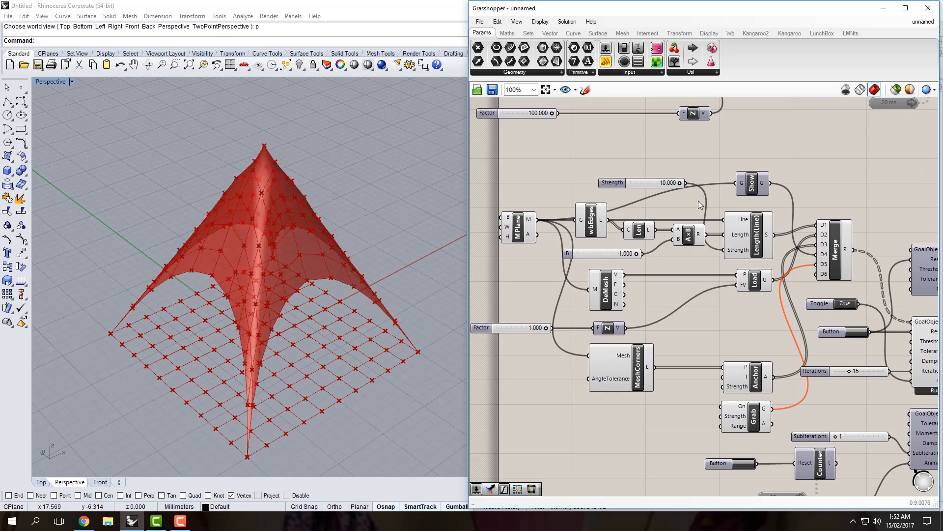
# Turn off the BouncySolver component's preview and turn on the preview of the Solver component.
pyautogui.scroll(-2, 698, 200)
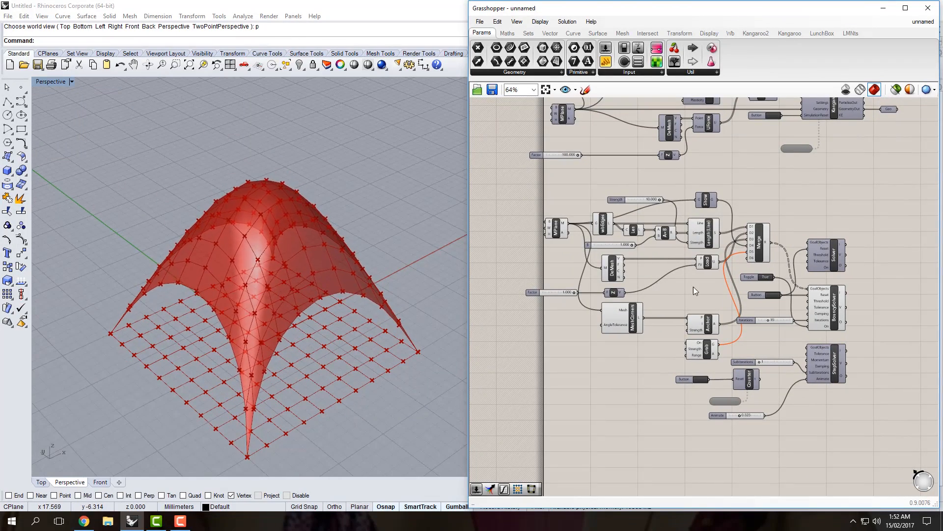
pyautogui.scroll(1, 693, 287)
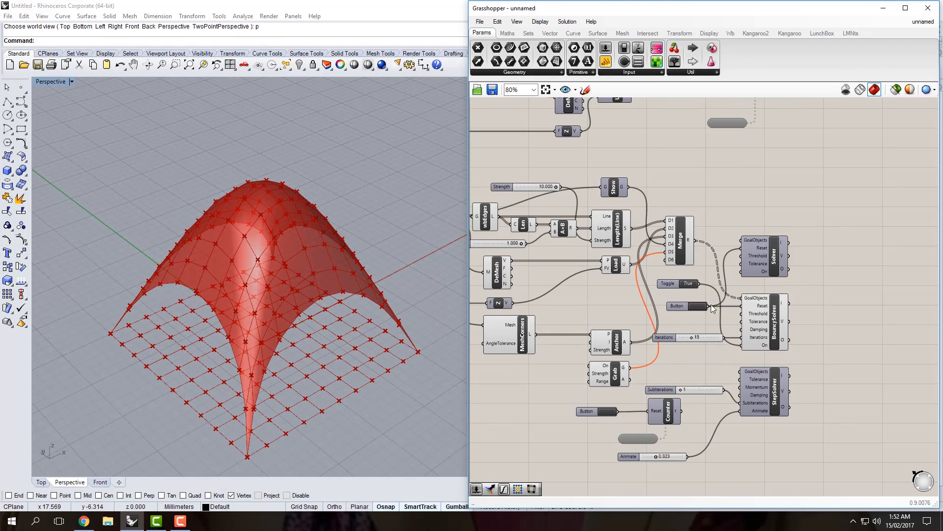
pyautogui.middleClick(776, 324)
pyautogui.click(804, 288)
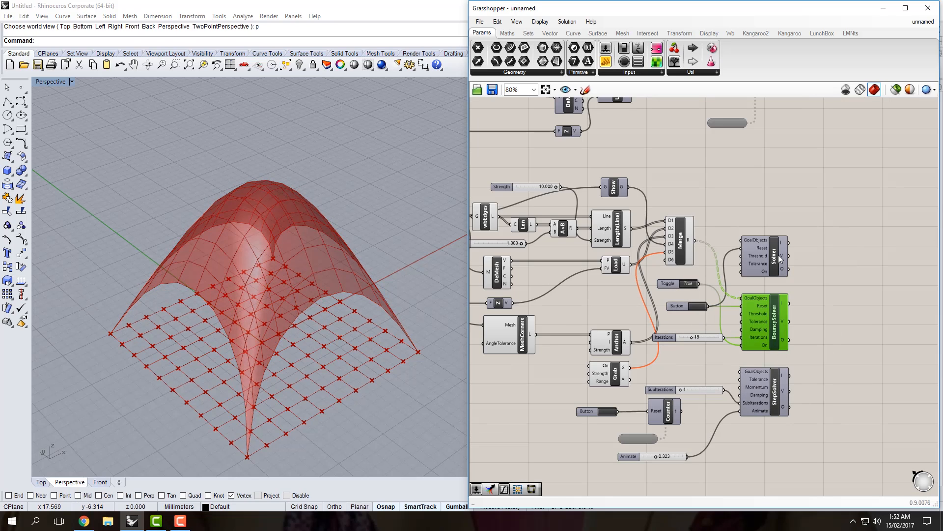
pyautogui.click(778, 255)
pyautogui.middleClick(778, 255)
pyautogui.click(795, 238)
# Move the merged goal wires from BouncySolver's GoalObjects input to the Solver's GoalObjects input and reset the simulation.
pyautogui.moveTo(726, 255); pyautogui.dragTo(744, 256, button='right')
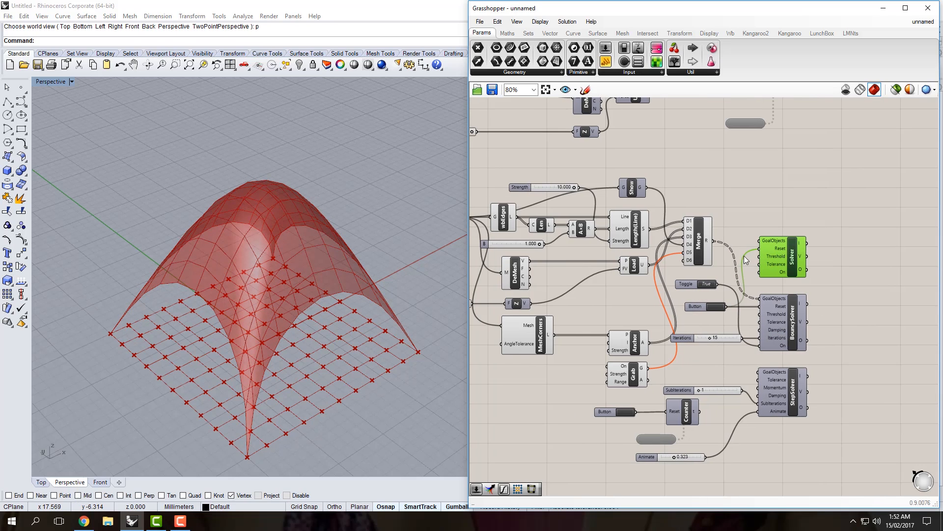
pyautogui.keyDown('ctrl'); pyautogui.keyDown('shift'); pyautogui.moveTo(757, 299); pyautogui.dragTo(759, 241); pyautogui.keyUp('shift'); pyautogui.keyUp('ctrl')
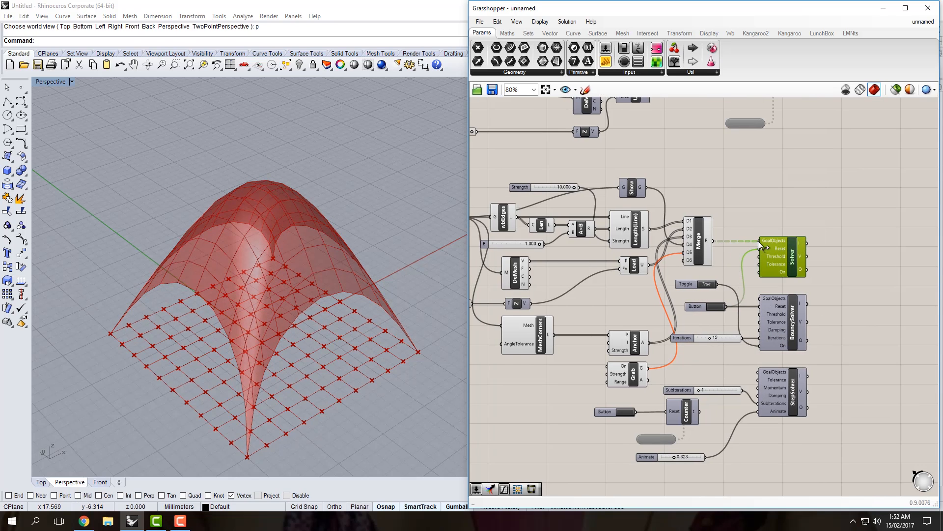
pyautogui.moveTo(767, 258); pyautogui.dragTo(736, 266, button='right')
pyautogui.scroll(2, 745, 269)
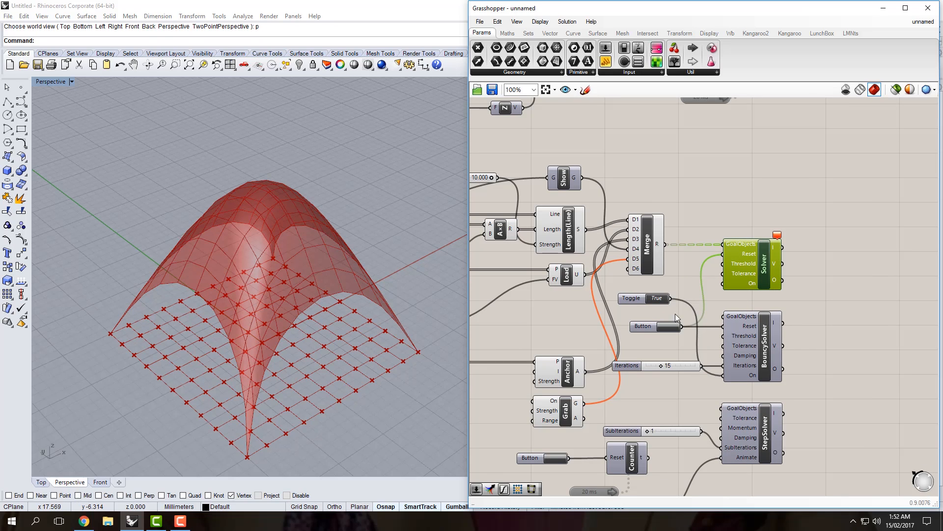
pyautogui.click(672, 327)
pyautogui.moveTo(680, 270); pyautogui.dragTo(674, 284, button='right')
pyautogui.click(675, 282)
pyautogui.scroll(-2, 712, 194)
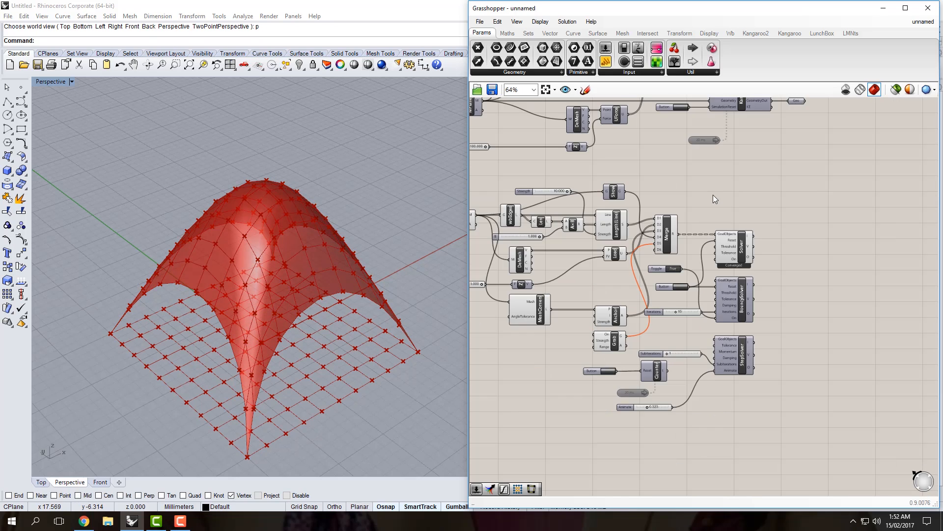
# Preview the Geo output of the original Kangaroo definition to compare its mesh with the Solver's result.
pyautogui.moveTo(766, 151); pyautogui.dragTo(717, 248, button='right')
pyautogui.click(748, 199)
pyautogui.scroll(-1, 748, 199)
pyautogui.middleClick(748, 199)
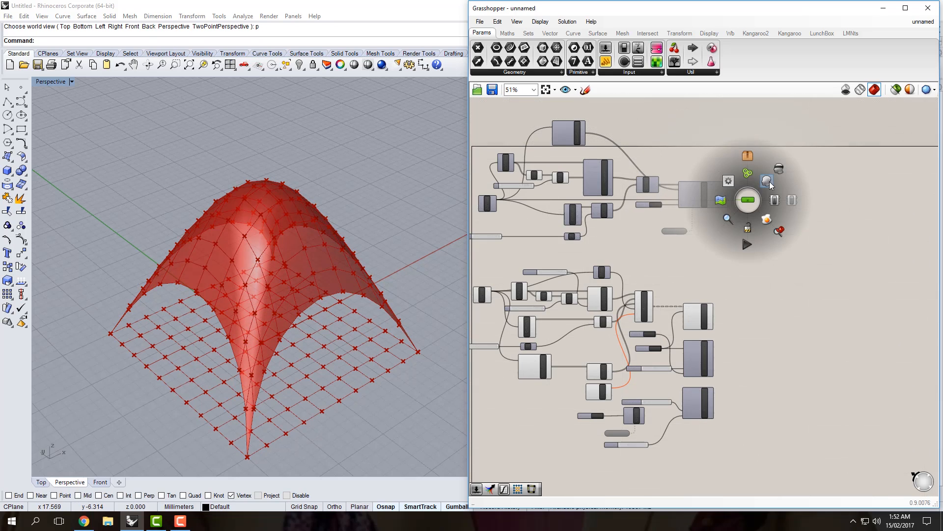
pyautogui.moveTo(393, 226); pyautogui.dragTo(325, 245, button='right')
# Compare the Stiffness input of the Springs component with the Strength input of the Length(Line) goal.
pyautogui.moveTo(570, 284); pyautogui.dragTo(660, 254, button='right')
pyautogui.scroll(3, 661, 255)
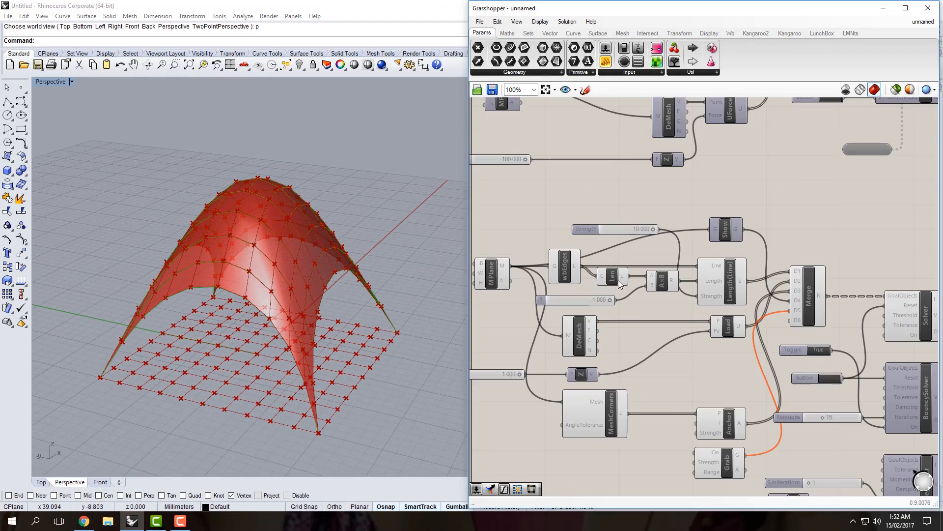
pyautogui.moveTo(608, 338); pyautogui.dragTo(621, 333, button='right')
pyautogui.moveTo(587, 371); pyautogui.dragTo(613, 365, button='right')
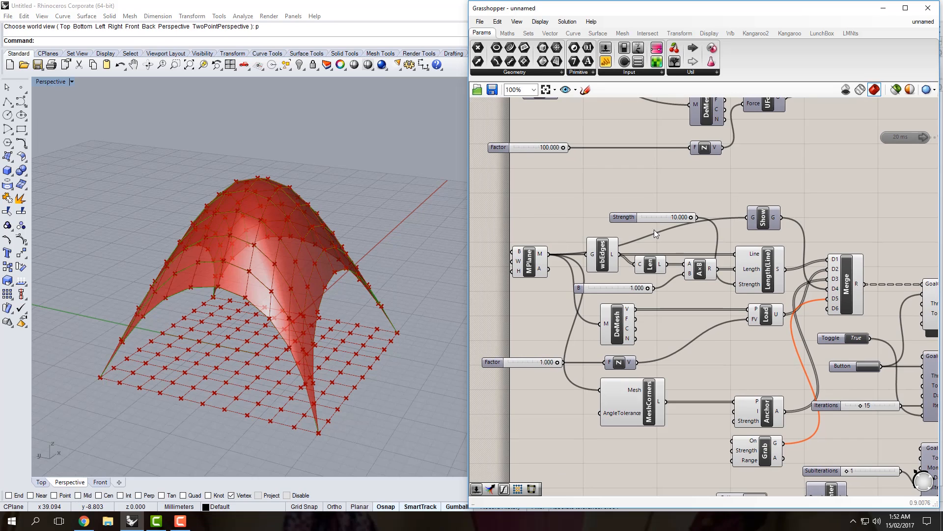
pyautogui.moveTo(663, 214); pyautogui.dragTo(621, 308, button='right')
pyautogui.moveTo(629, 244); pyautogui.dragTo(679, 256, button='right')
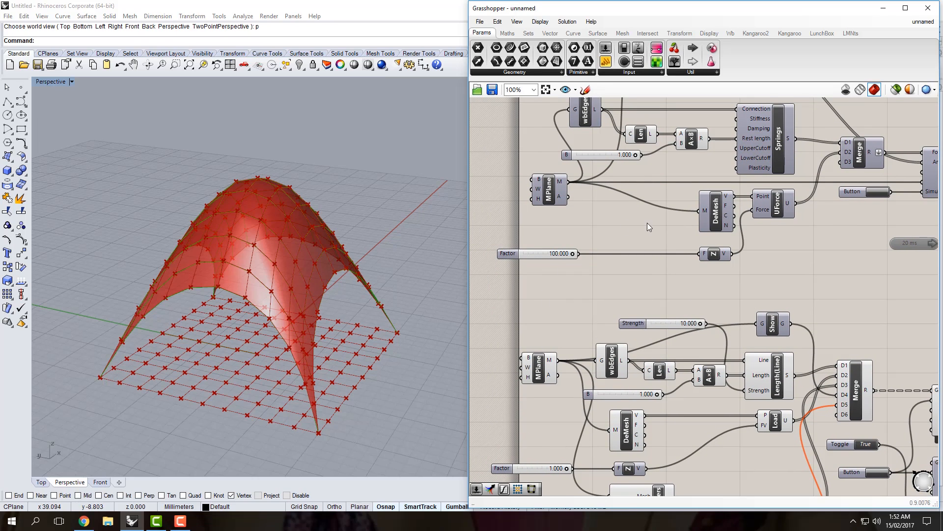
pyautogui.moveTo(648, 222); pyautogui.dragTo(630, 252, button='right')
pyautogui.scroll(1, 684, 228)
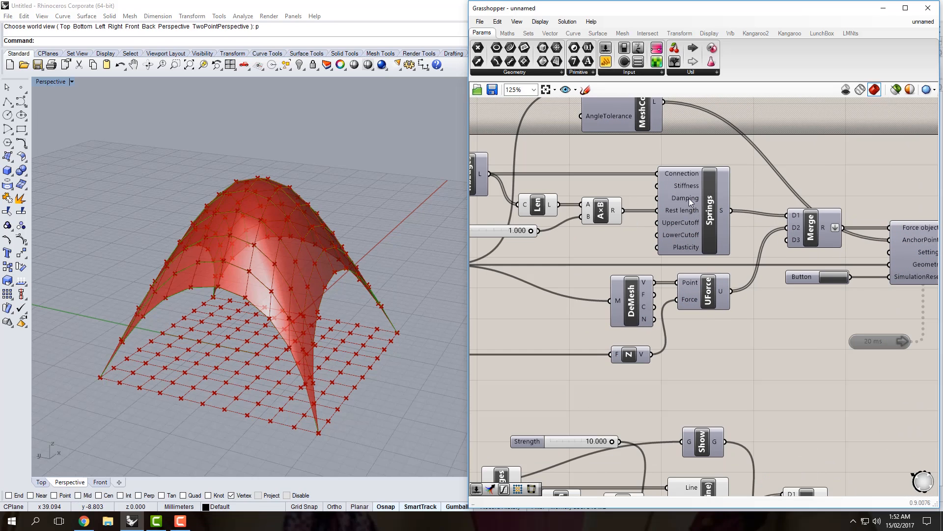
pyautogui.moveTo(684, 186)
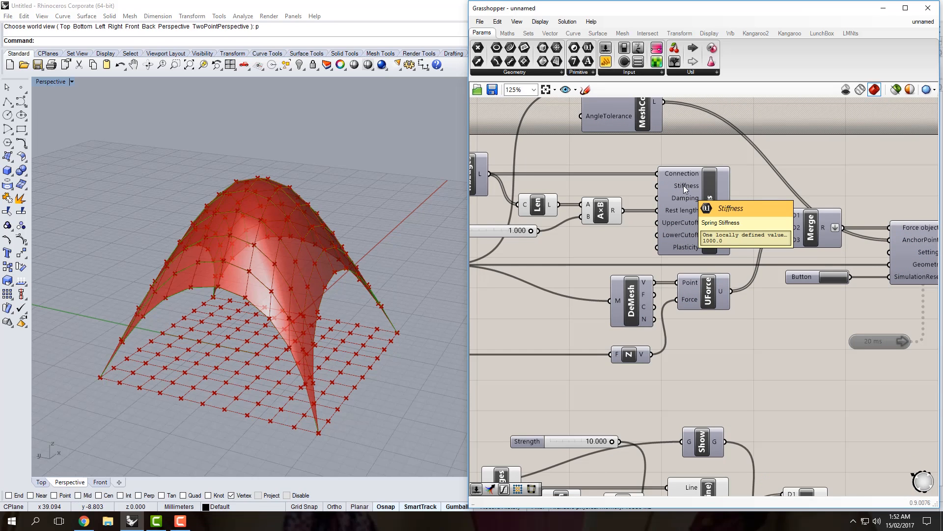
pyautogui.scroll(-2, 684, 189)
pyautogui.moveTo(685, 306); pyautogui.dragTo(687, 249, button='right')
pyautogui.scroll(1, 689, 348)
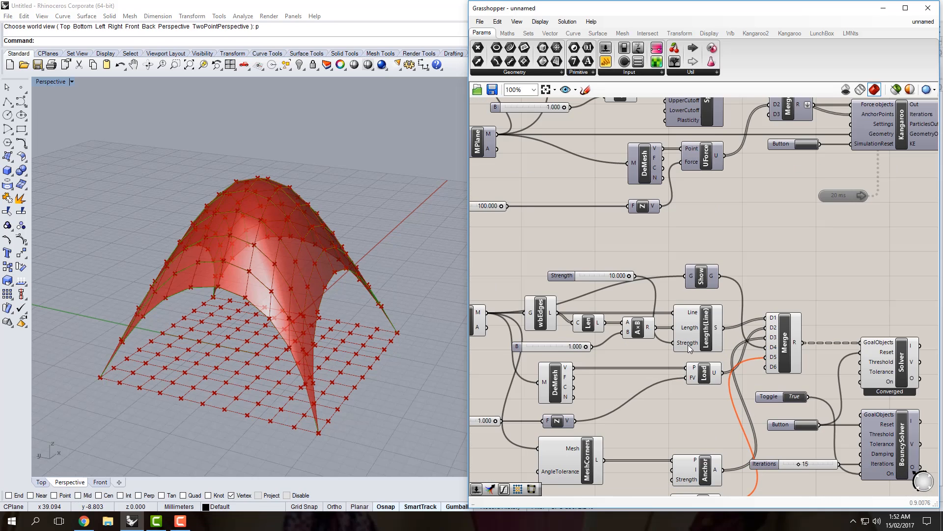
pyautogui.moveTo(690, 348)
# Examine the Load goal's point input and follow the merged goals down to the Anchor goal.
pyautogui.moveTo(662, 281); pyautogui.dragTo(655, 294, button='right')
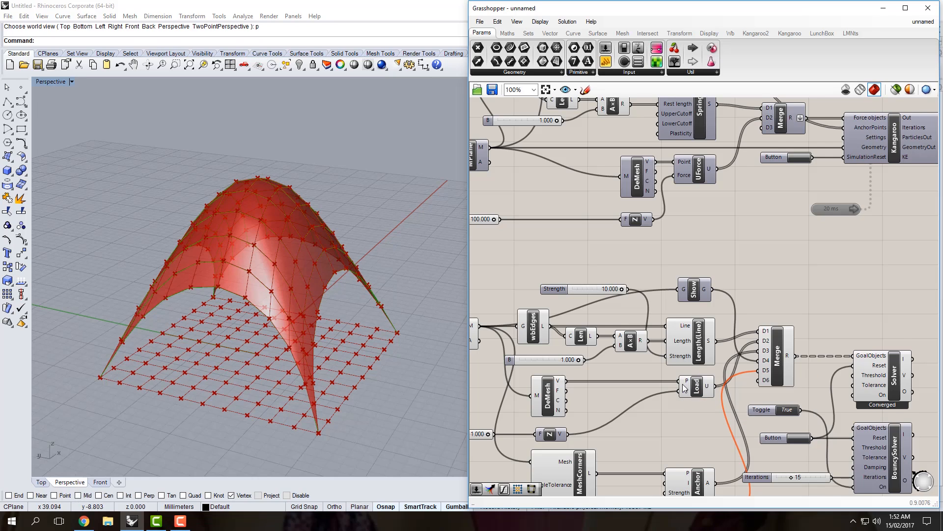
pyautogui.moveTo(684, 388); pyautogui.dragTo(699, 380, button='right')
pyautogui.moveTo(701, 379)
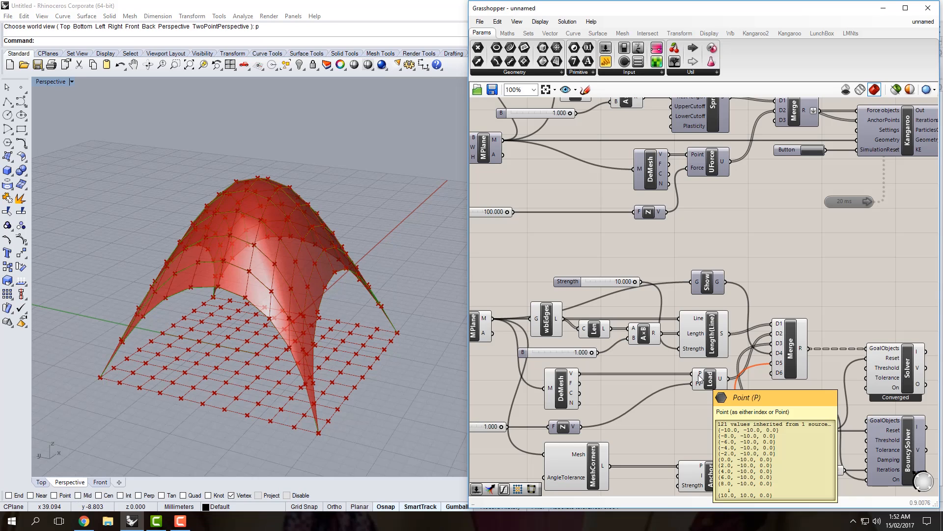
pyautogui.moveTo(708, 379); pyautogui.dragTo(698, 377, button='right')
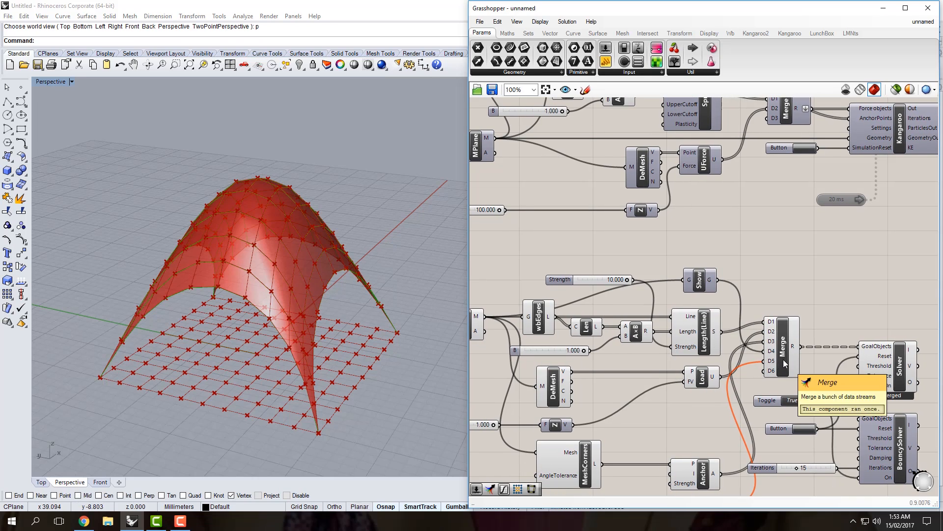
pyautogui.moveTo(799, 350); pyautogui.dragTo(769, 350, button='right')
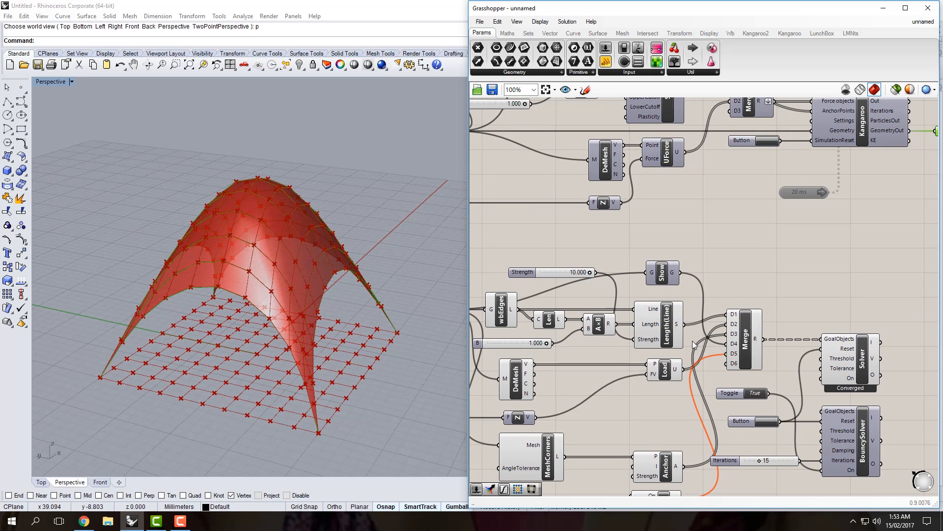
pyautogui.moveTo(683, 347); pyautogui.dragTo(706, 285, button='right')
pyautogui.moveTo(691, 392)
pyautogui.mouseDown(button='right')
pyautogui.moveTo(702, 346)
pyautogui.moveTo(693, 347)
pyautogui.mouseUp(button='right')
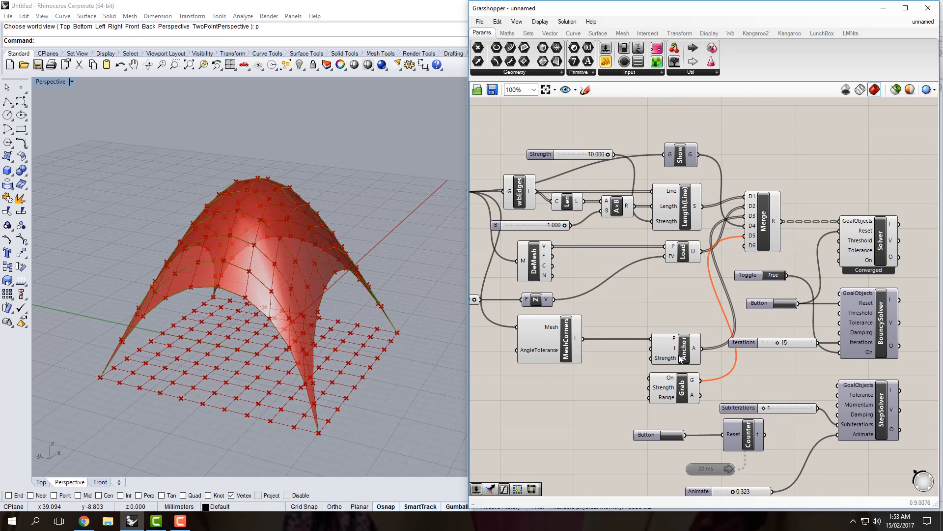
# Select the Anchor goal and the Solver in turn and inspect the mesh's corner against its anchor point up close.
pyautogui.click(683, 356)
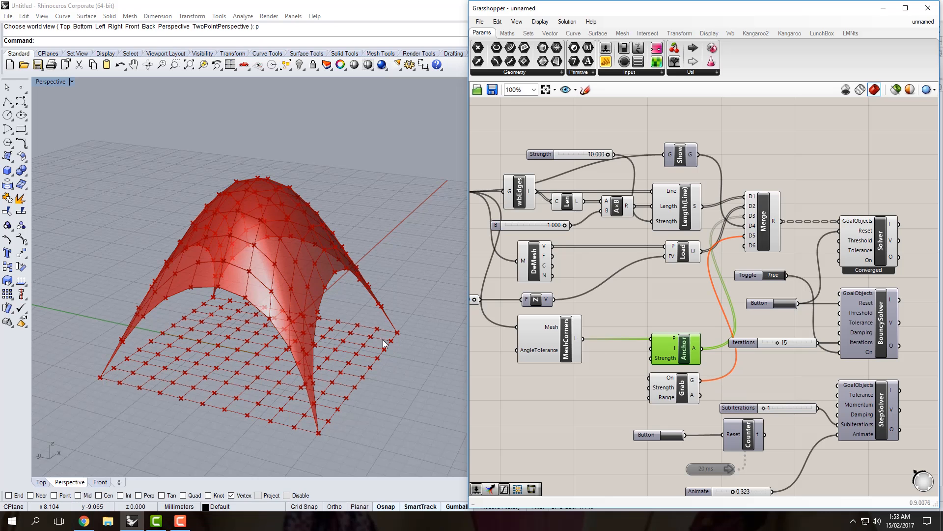
pyautogui.moveTo(384, 344); pyautogui.dragTo(389, 329, button='right')
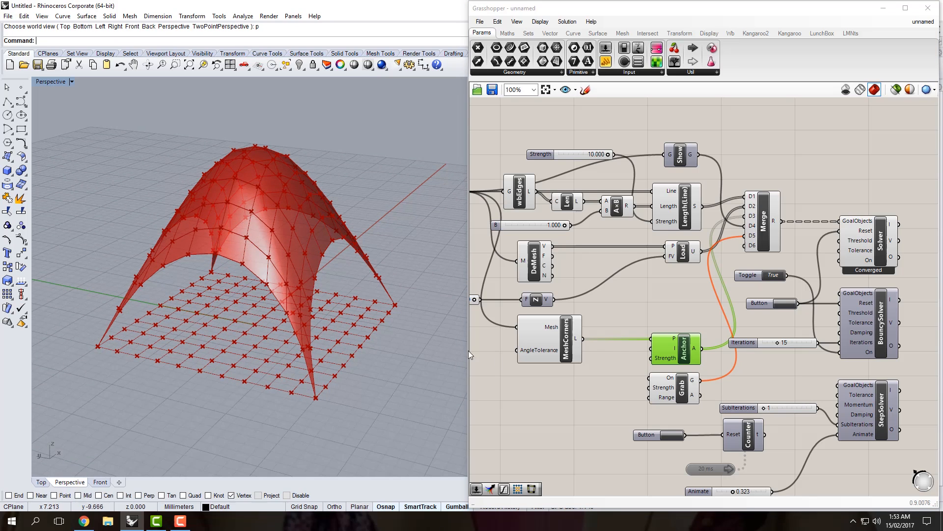
pyautogui.click(864, 244)
pyautogui.scroll(6, 375, 306)
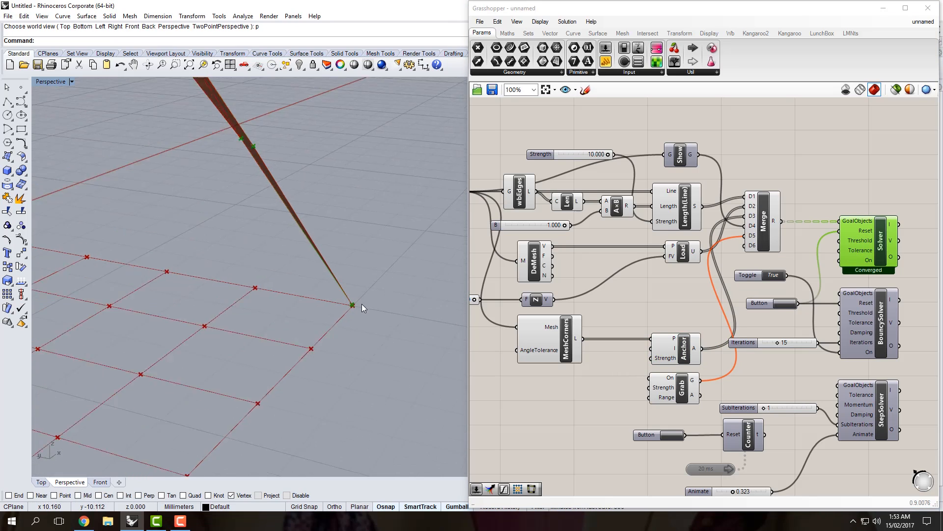
pyautogui.scroll(4, 353, 305)
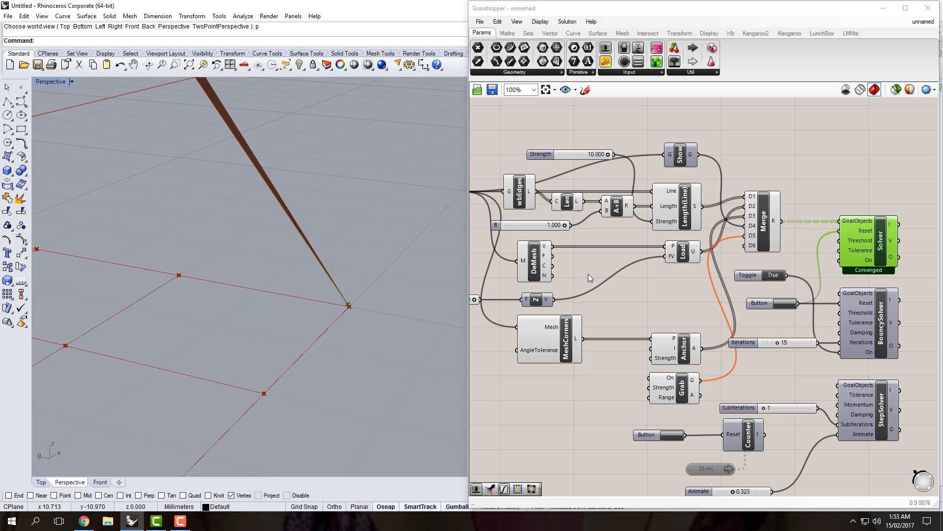
# Select the Geo parameter on Kangaroo's GeometryOut, compare its corner with the Solver mesh, and turn off its preview.
pyautogui.moveTo(732, 243); pyautogui.dragTo(533, 441, button='right')
pyautogui.click(768, 211)
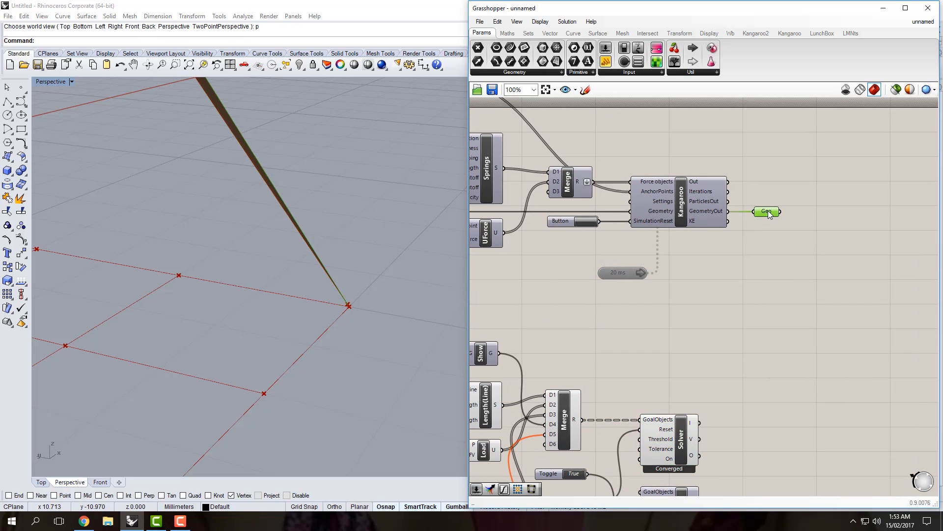
pyautogui.moveTo(462, 278); pyautogui.dragTo(350, 293, button='right')
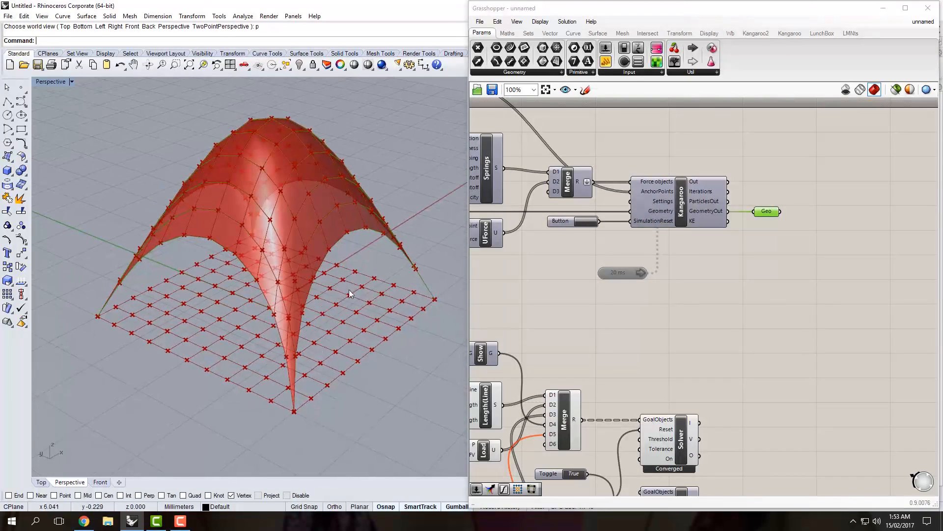
pyautogui.moveTo(734, 276); pyautogui.dragTo(753, 270, button='right')
pyautogui.middleClick(772, 232)
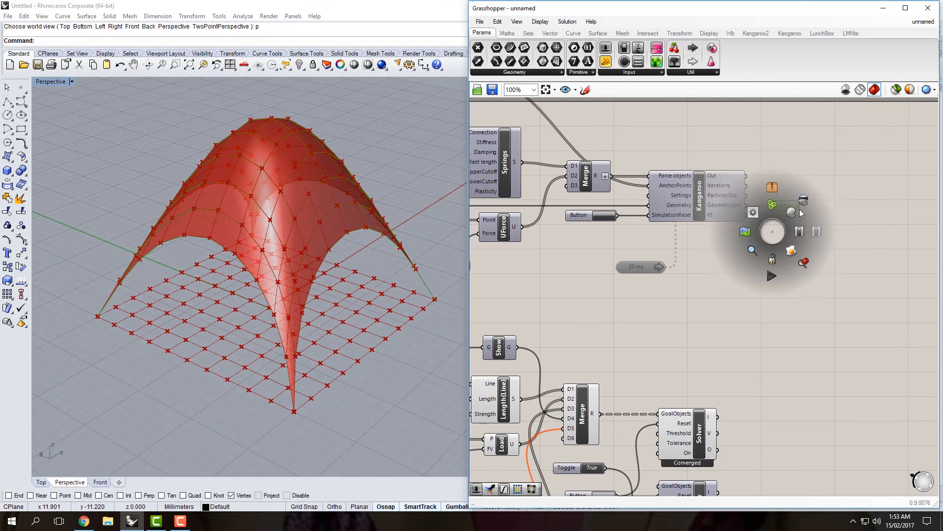
pyautogui.click(804, 201)
# Add a Number Slider below the MeshCorners component and set its maximum to 1000.
pyautogui.moveTo(652, 334); pyautogui.dragTo(729, 288, button='right')
pyautogui.moveTo(669, 293); pyautogui.dragTo(723, 262, button='right')
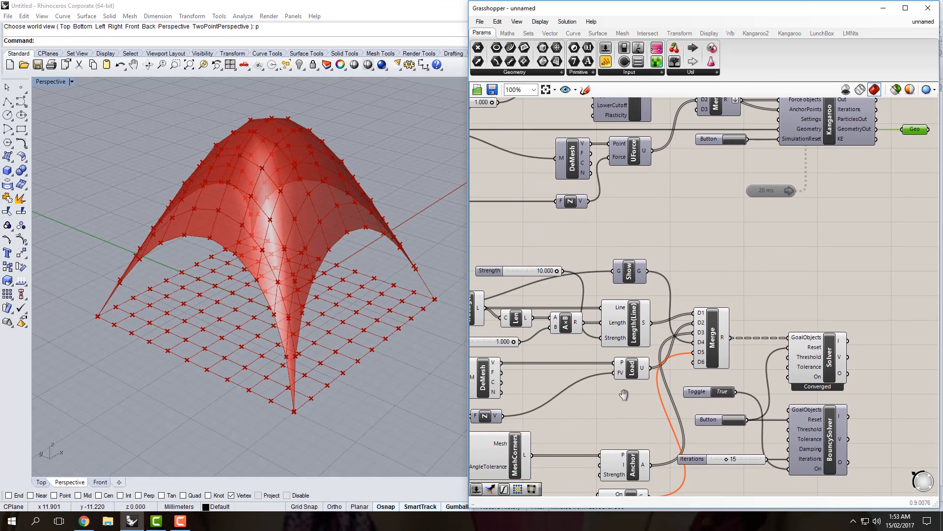
pyautogui.moveTo(624, 394); pyautogui.dragTo(648, 307, button='right')
pyautogui.scroll(1, 527, 379)
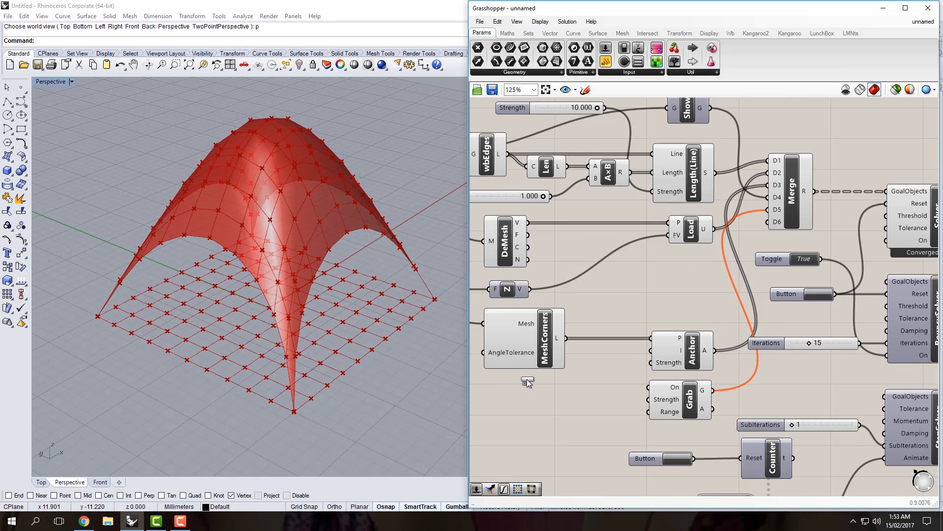
pyautogui.moveTo(527, 379); pyautogui.dragTo(514, 408)
pyautogui.doubleClick(493, 407)
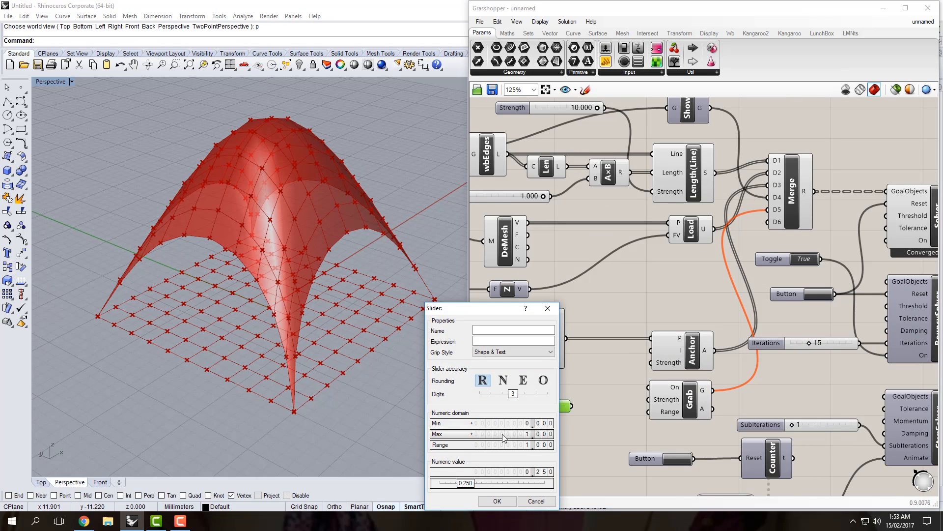
pyautogui.doubleClick(504, 432)
pyautogui.write('1000')
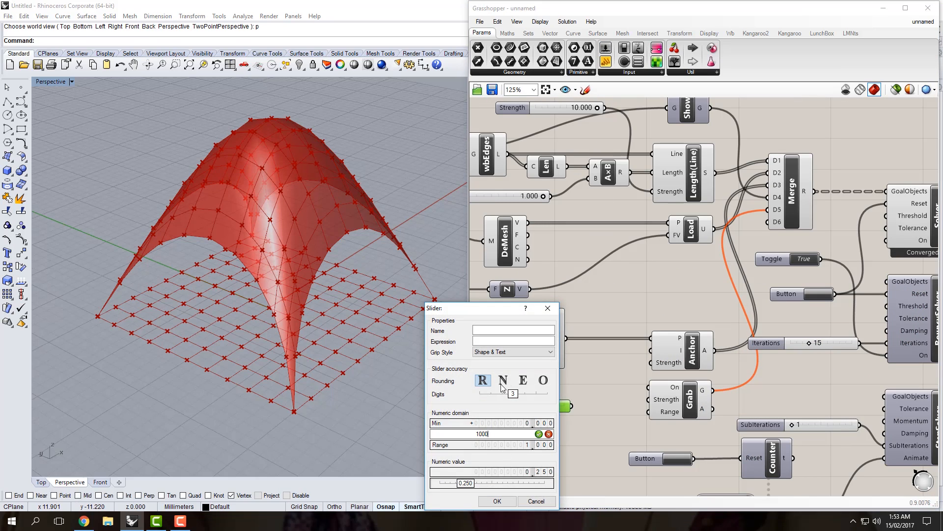
pyautogui.press('Return')
pyautogui.click(497, 501)
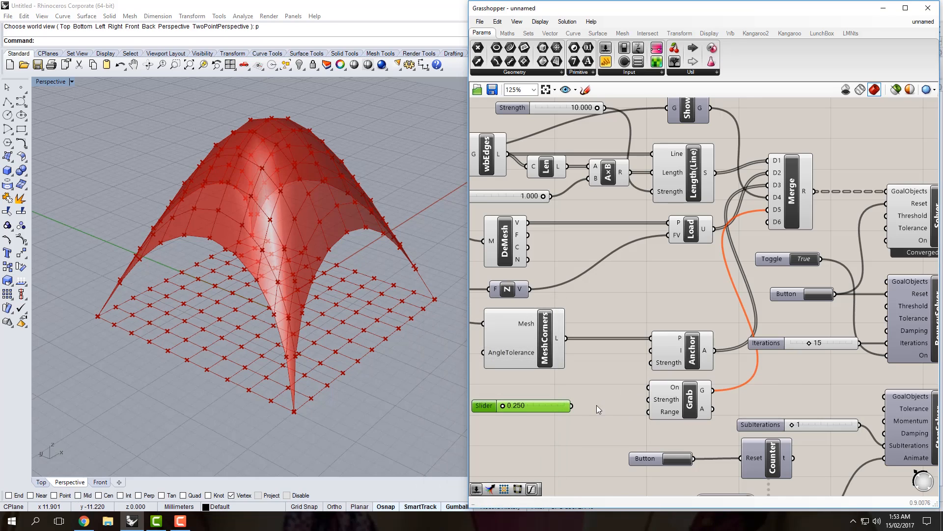
# Connect the new slider to the Anchor's Strength input, set it to 1000.000, and lower it strongly to test weaker anchors.
pyautogui.moveTo(502, 408); pyautogui.dragTo(653, 362)
pyautogui.scroll(1, 605, 391)
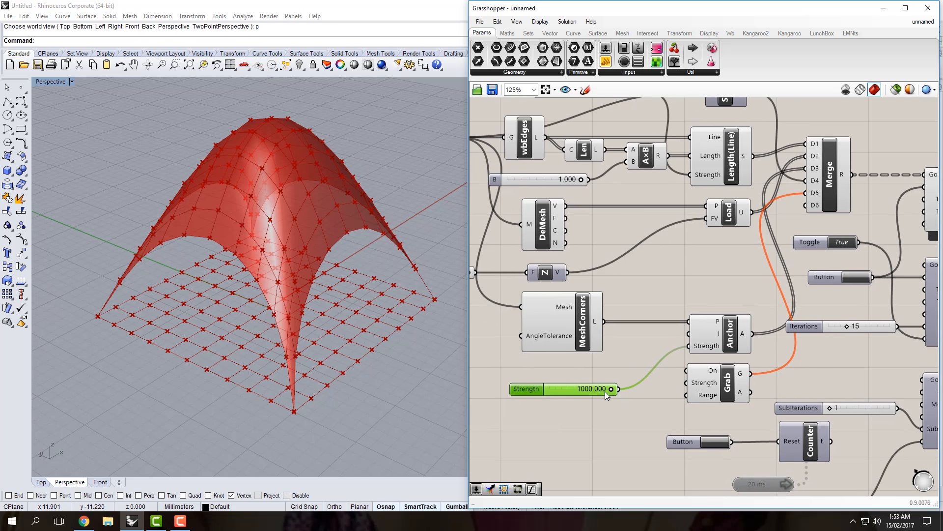
pyautogui.moveTo(611, 388); pyautogui.dragTo(533, 387)
pyautogui.scroll(8, 536, 393)
pyautogui.scroll(-9, 718, 317)
# Move the Merge result wire from the Solver's GoalObjects input to the BouncySolver's GoalObjects input and reset the simulation.
pyautogui.moveTo(902, 278); pyautogui.dragTo(570, 323, button='right')
pyautogui.keyDown('ctrl'); pyautogui.keyDown('shift'); pyautogui.moveTo(739, 162); pyautogui.dragTo(740, 247); pyautogui.keyUp('shift'); pyautogui.keyUp('ctrl')
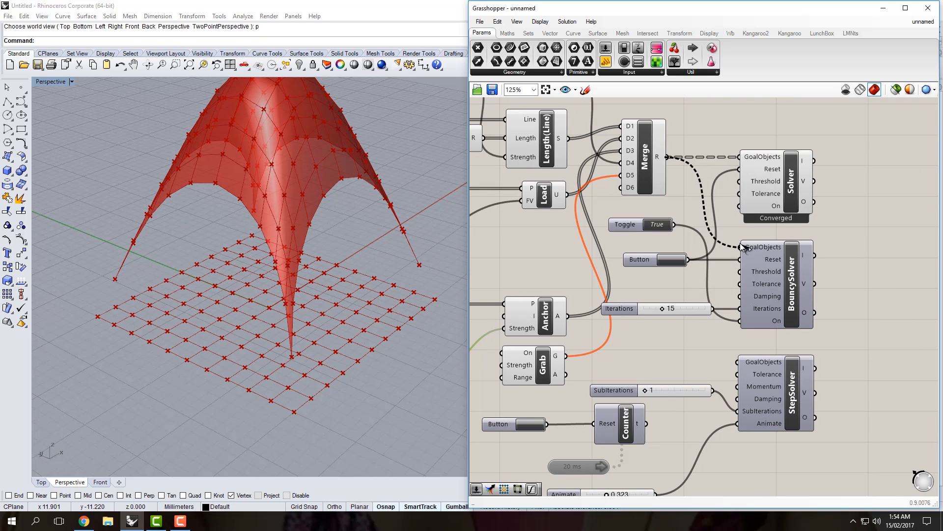
pyautogui.click(678, 260)
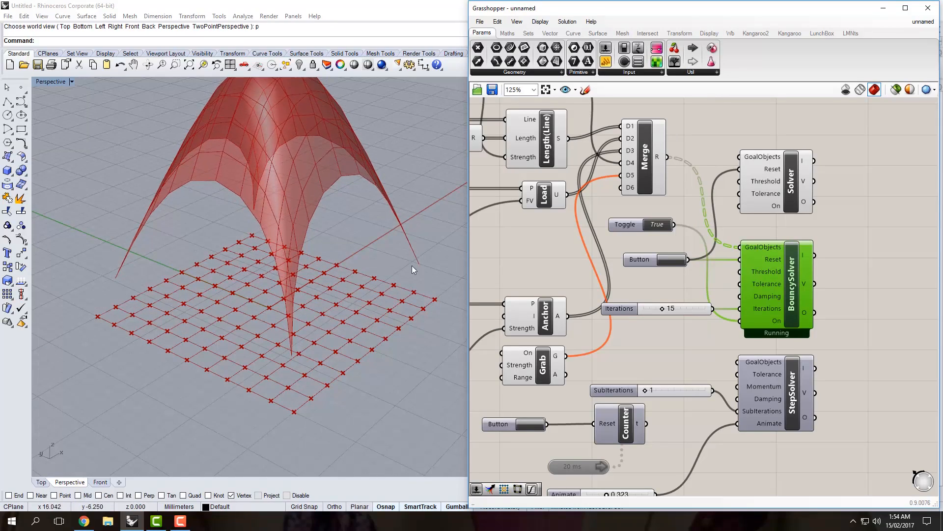
pyautogui.moveTo(537, 376); pyautogui.dragTo(729, 359, button='right')
pyautogui.scroll(-1, 690, 356)
pyautogui.moveTo(698, 297); pyautogui.dragTo(589, 292, button='right')
pyautogui.scroll(1, 723, 263)
pyautogui.click(723, 263)
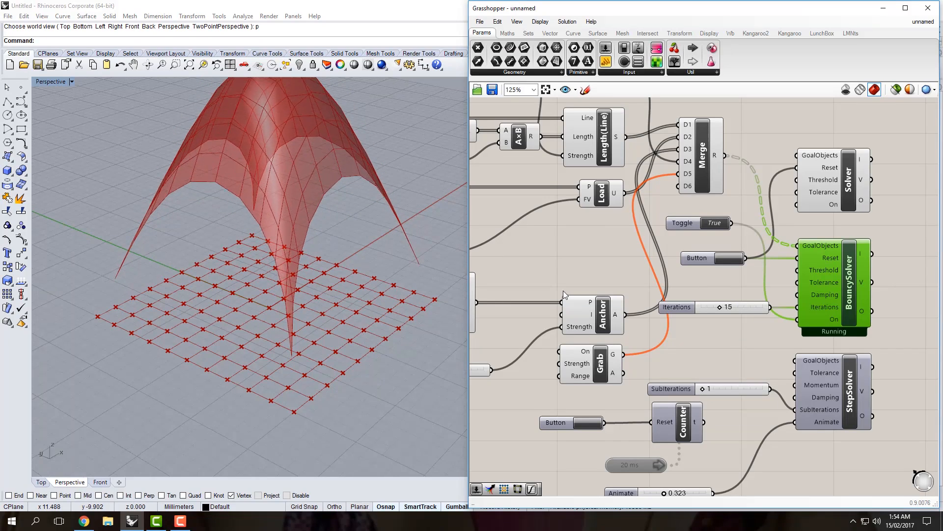
# Examine the Springs component's inputs in the original Kangaroo definition, including UpperCutoff and Plasticity.
pyautogui.moveTo(595, 275); pyautogui.dragTo(647, 290, button='right')
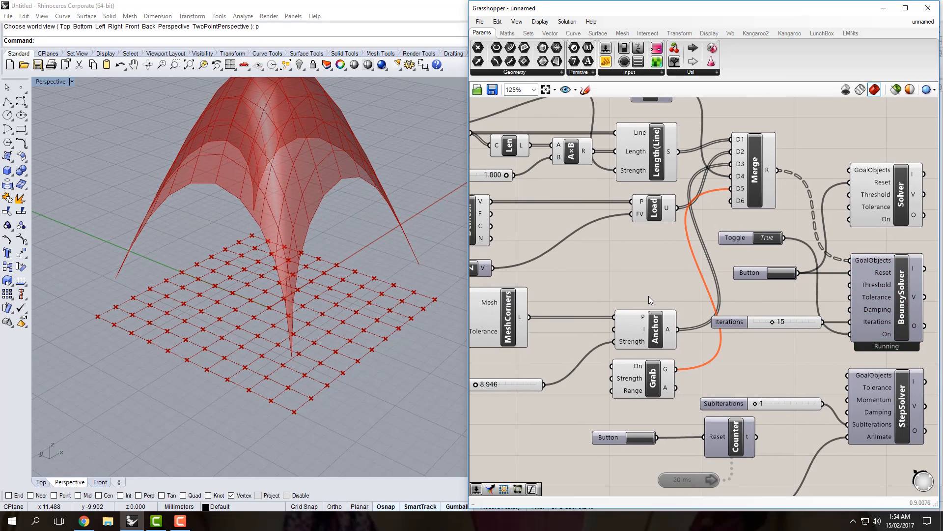
pyautogui.scroll(-2, 648, 296)
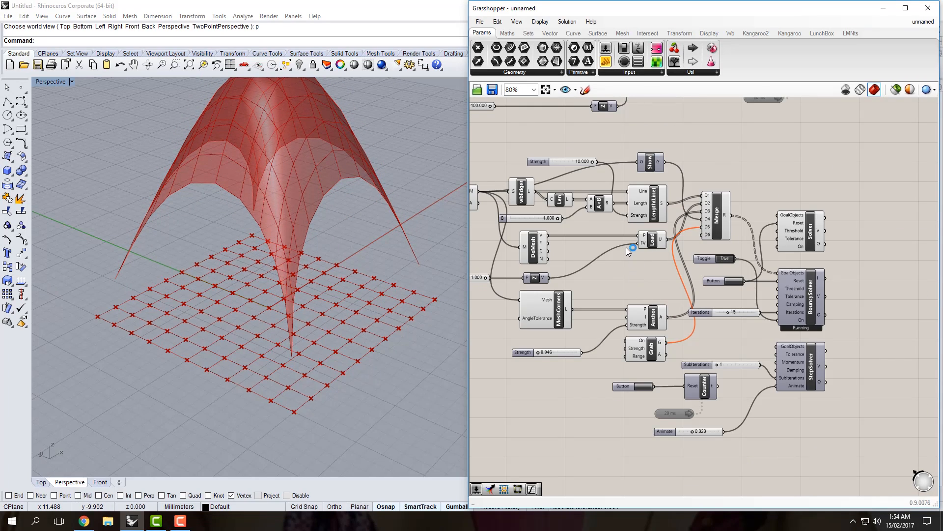
pyautogui.moveTo(626, 247); pyautogui.dragTo(680, 384, button='right')
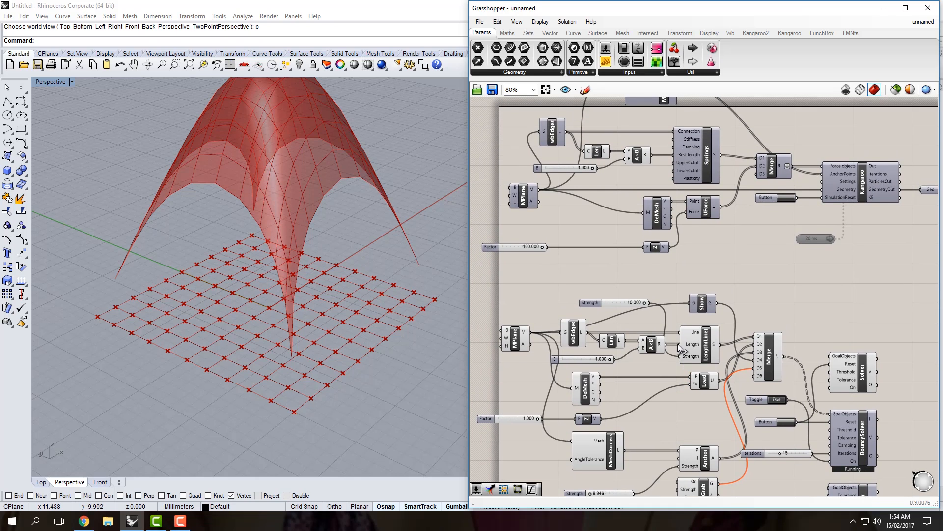
pyautogui.moveTo(708, 151); pyautogui.dragTo(701, 206, button='right')
pyautogui.scroll(1, 700, 203)
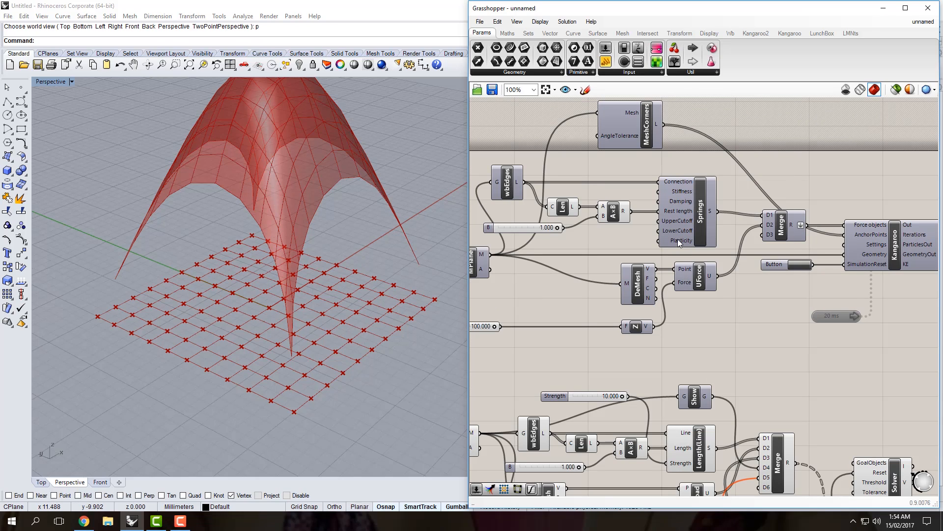
pyautogui.moveTo(677, 239)
pyautogui.moveTo(688, 213)
pyautogui.moveTo(668, 220); pyautogui.dragTo(656, 235, button='right')
pyautogui.scroll(-2, 657, 235)
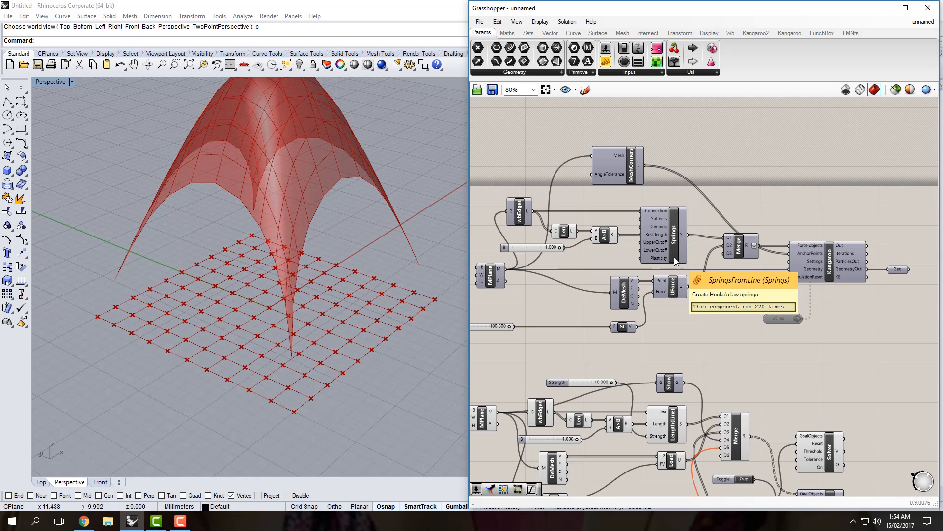
pyautogui.scroll(2, 668, 234)
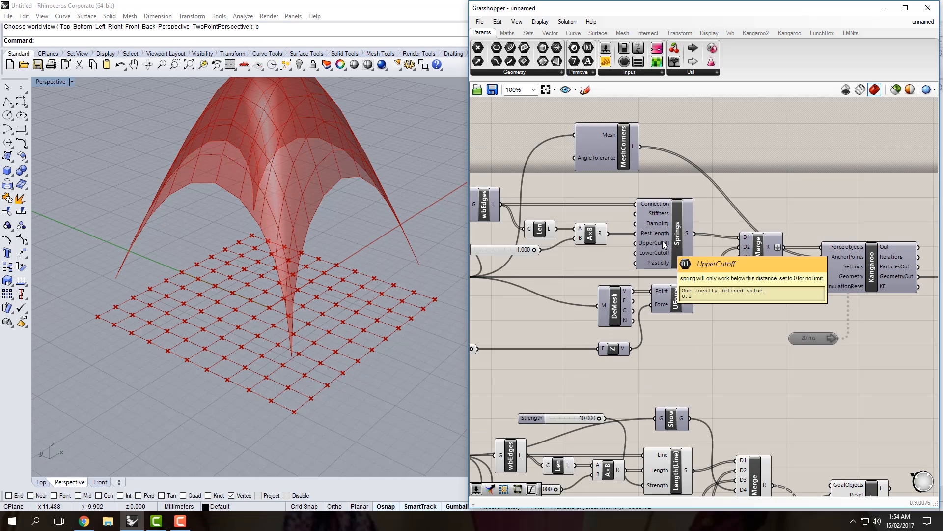
pyautogui.scroll(-2, 666, 250)
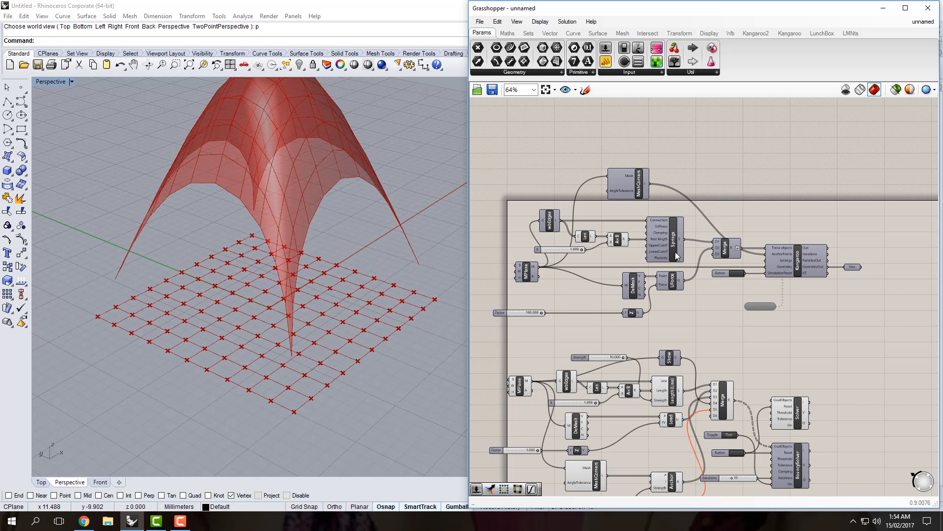
# Review the original Kangaroo definition against the Kangaroo2 definition below it, including the goals, strength sliders and solvers.
pyautogui.moveTo(675, 251); pyautogui.dragTo(638, 261, button='right')
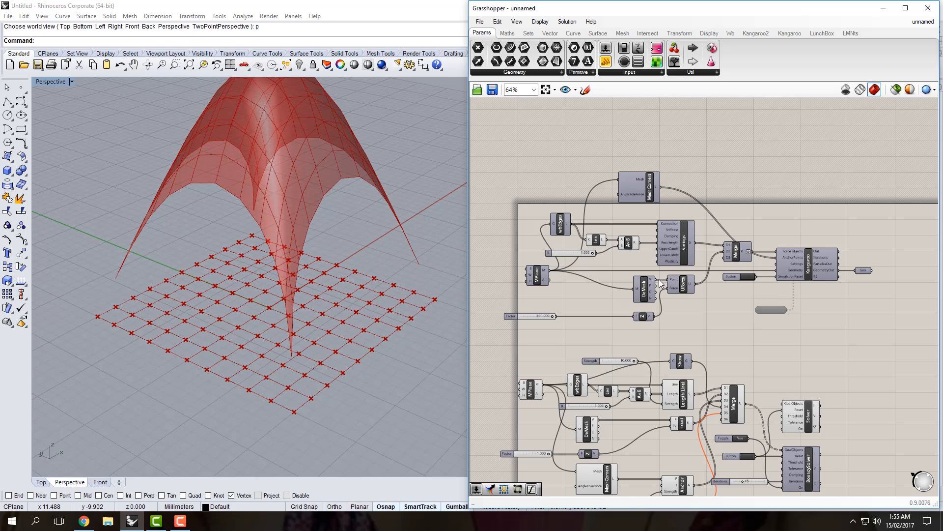
pyautogui.moveTo(662, 285); pyautogui.dragTo(656, 231, button='right')
pyautogui.scroll(-1, 661, 231)
pyautogui.scroll(1, 656, 231)
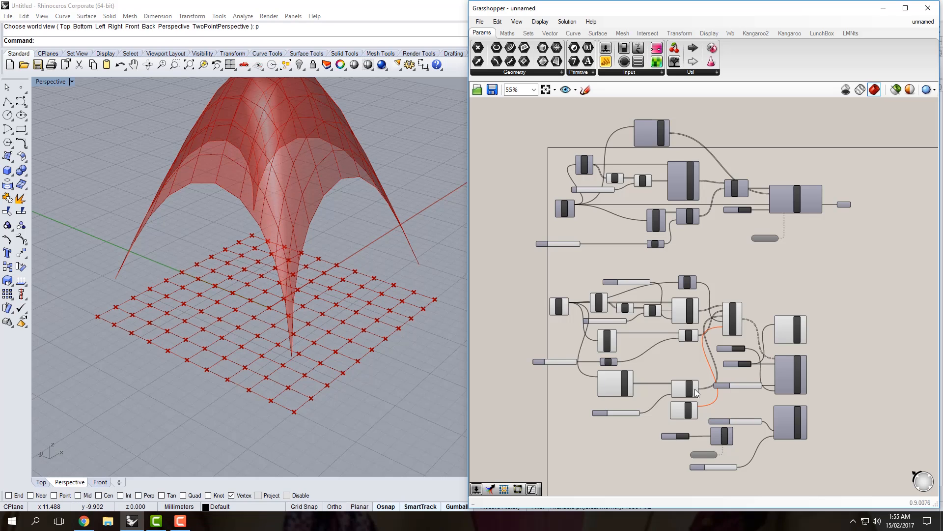
pyautogui.scroll(2, 705, 467)
pyautogui.scroll(2, 706, 465)
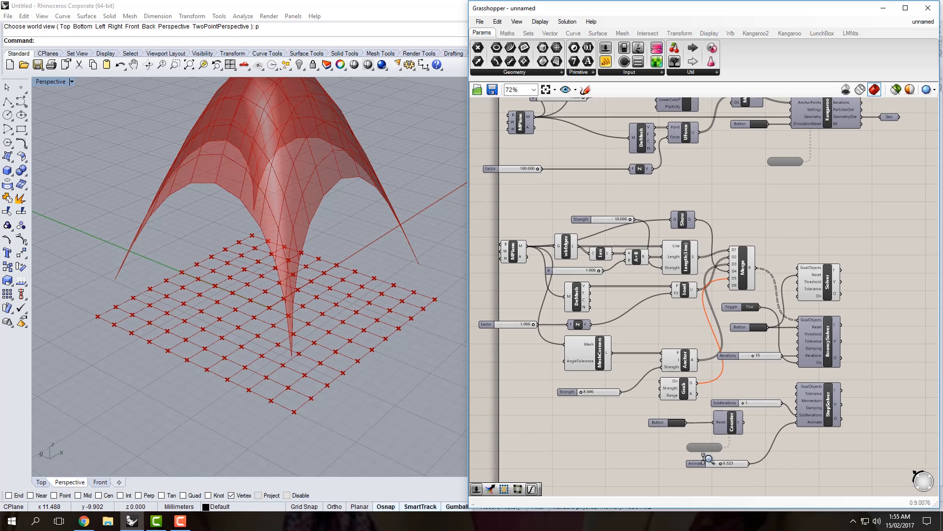
pyautogui.moveTo(684, 439); pyautogui.dragTo(708, 410, button='right')
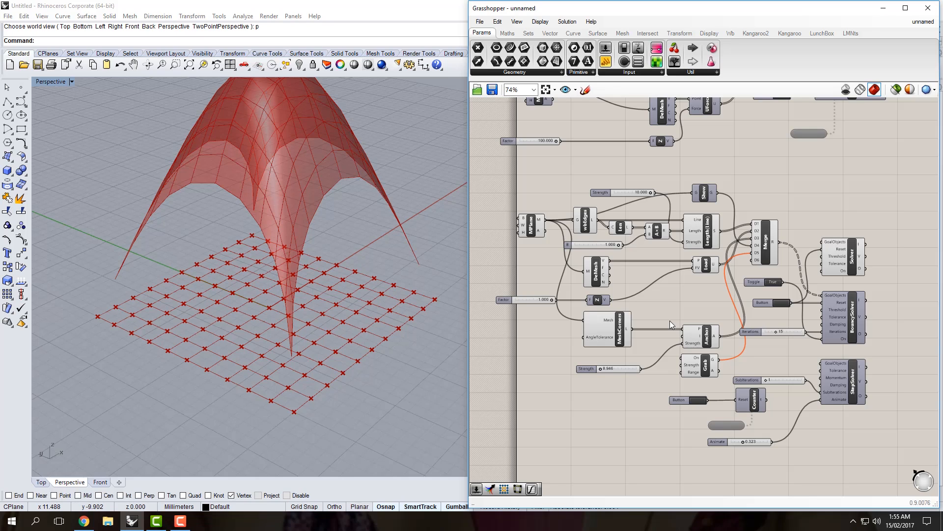
pyautogui.click(181, 520)
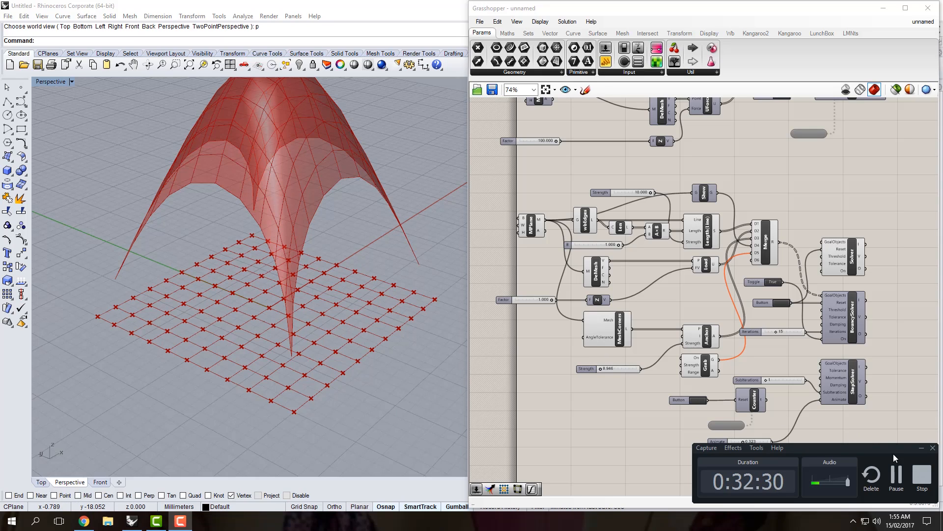